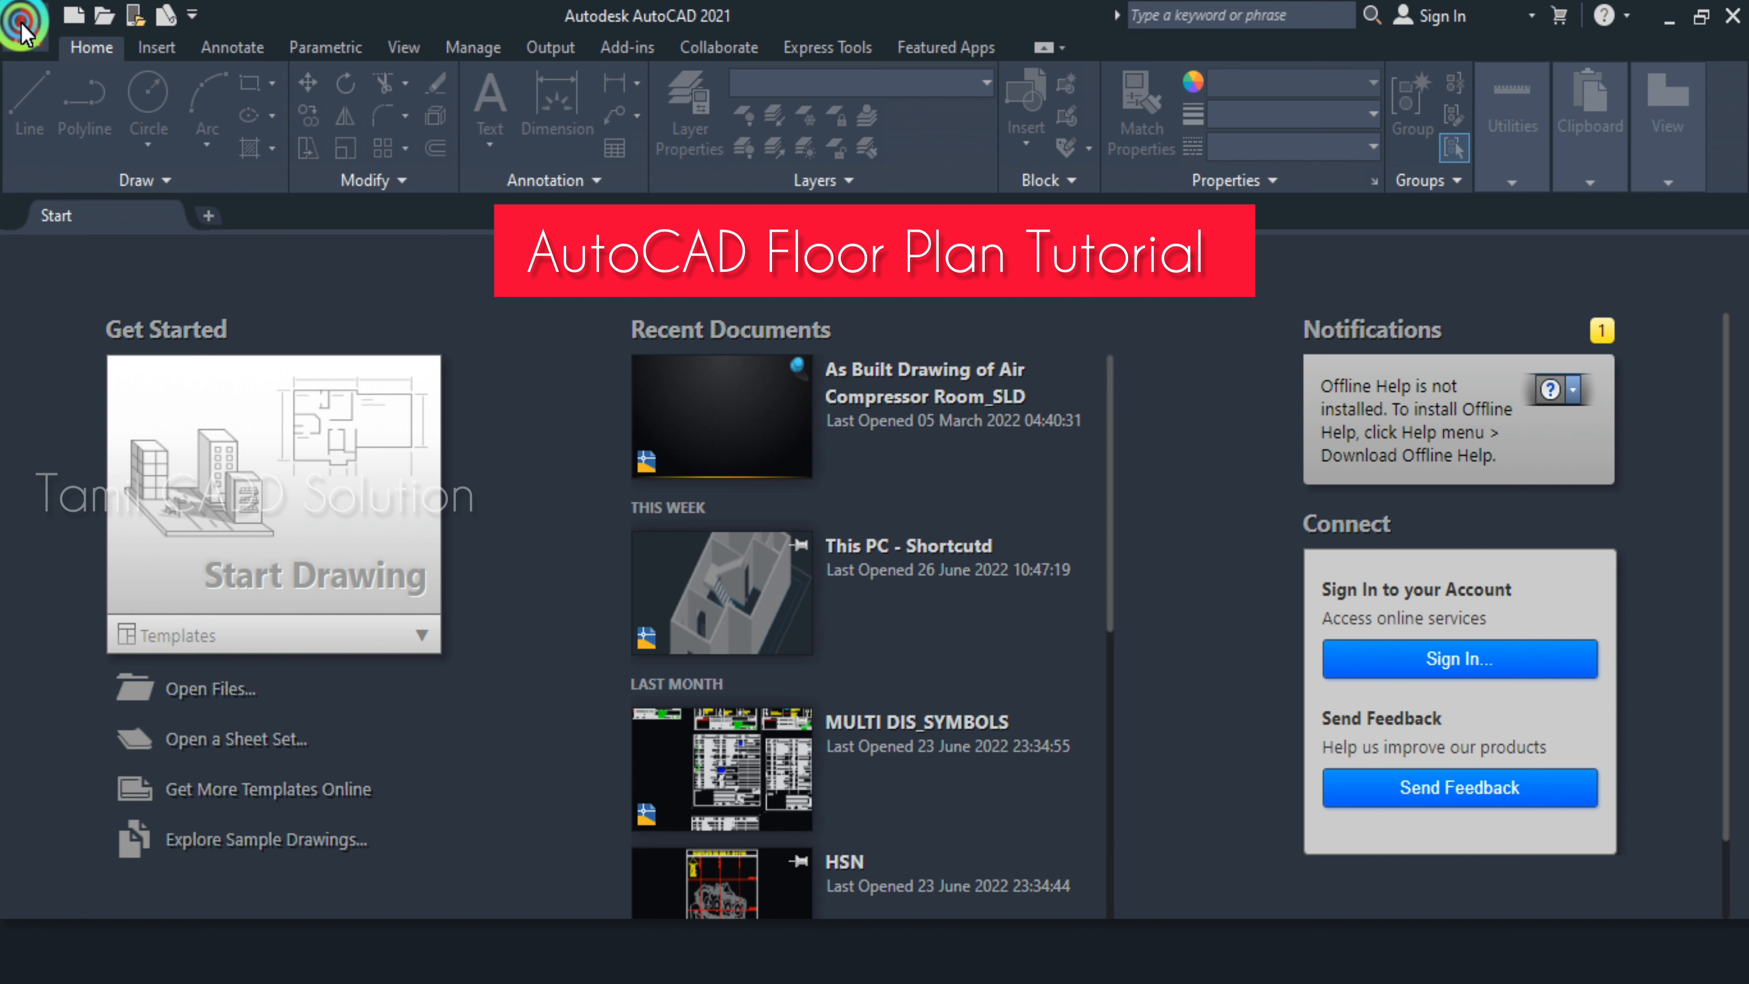
- Start a new blank drawing from the start page
left_click(25, 28)
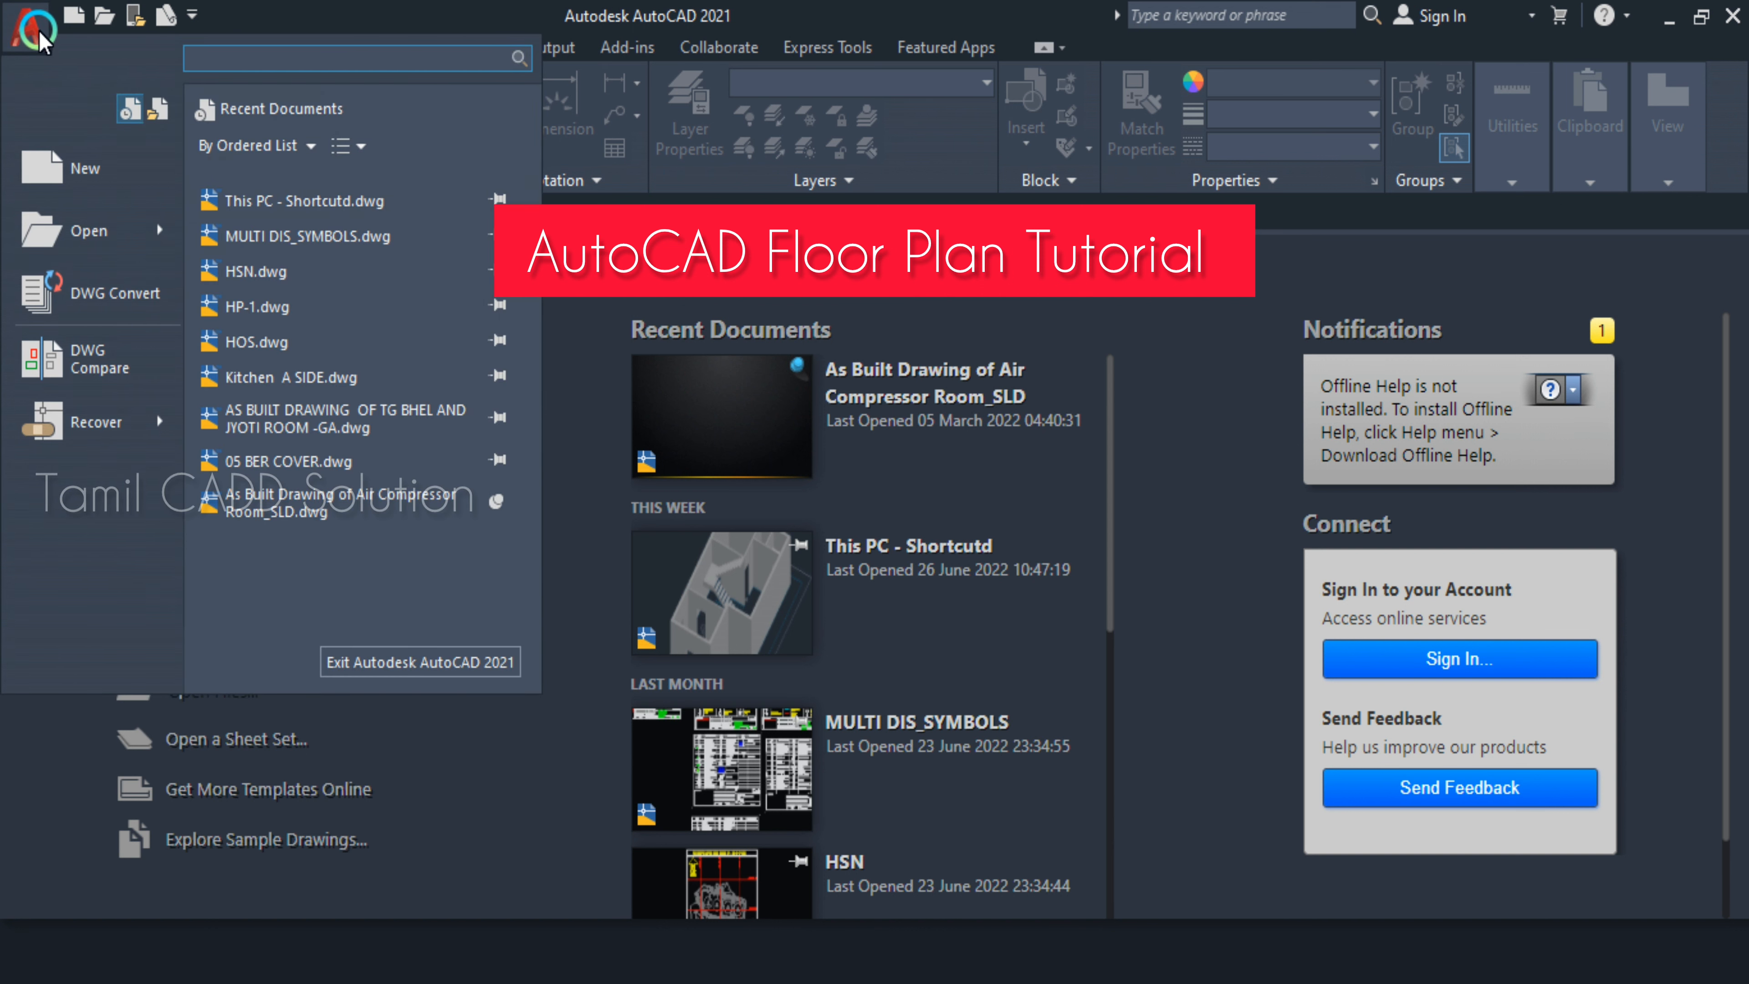
left_click(797, 227)
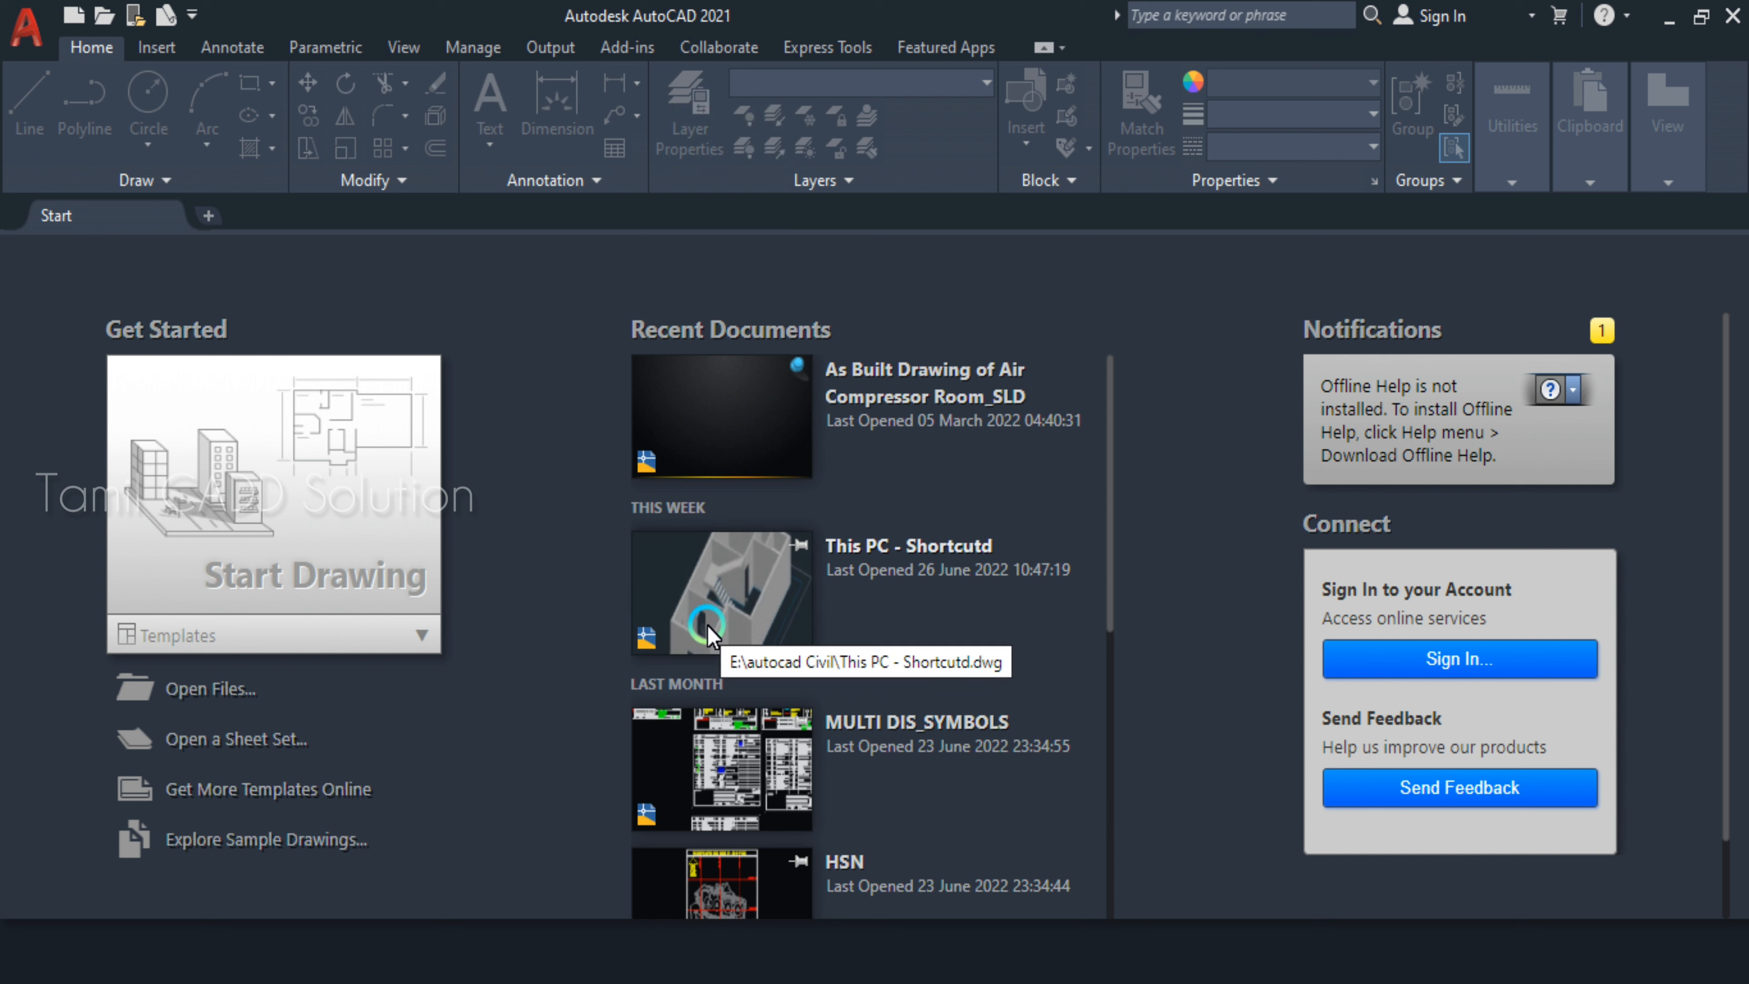
left_click(382, 510)
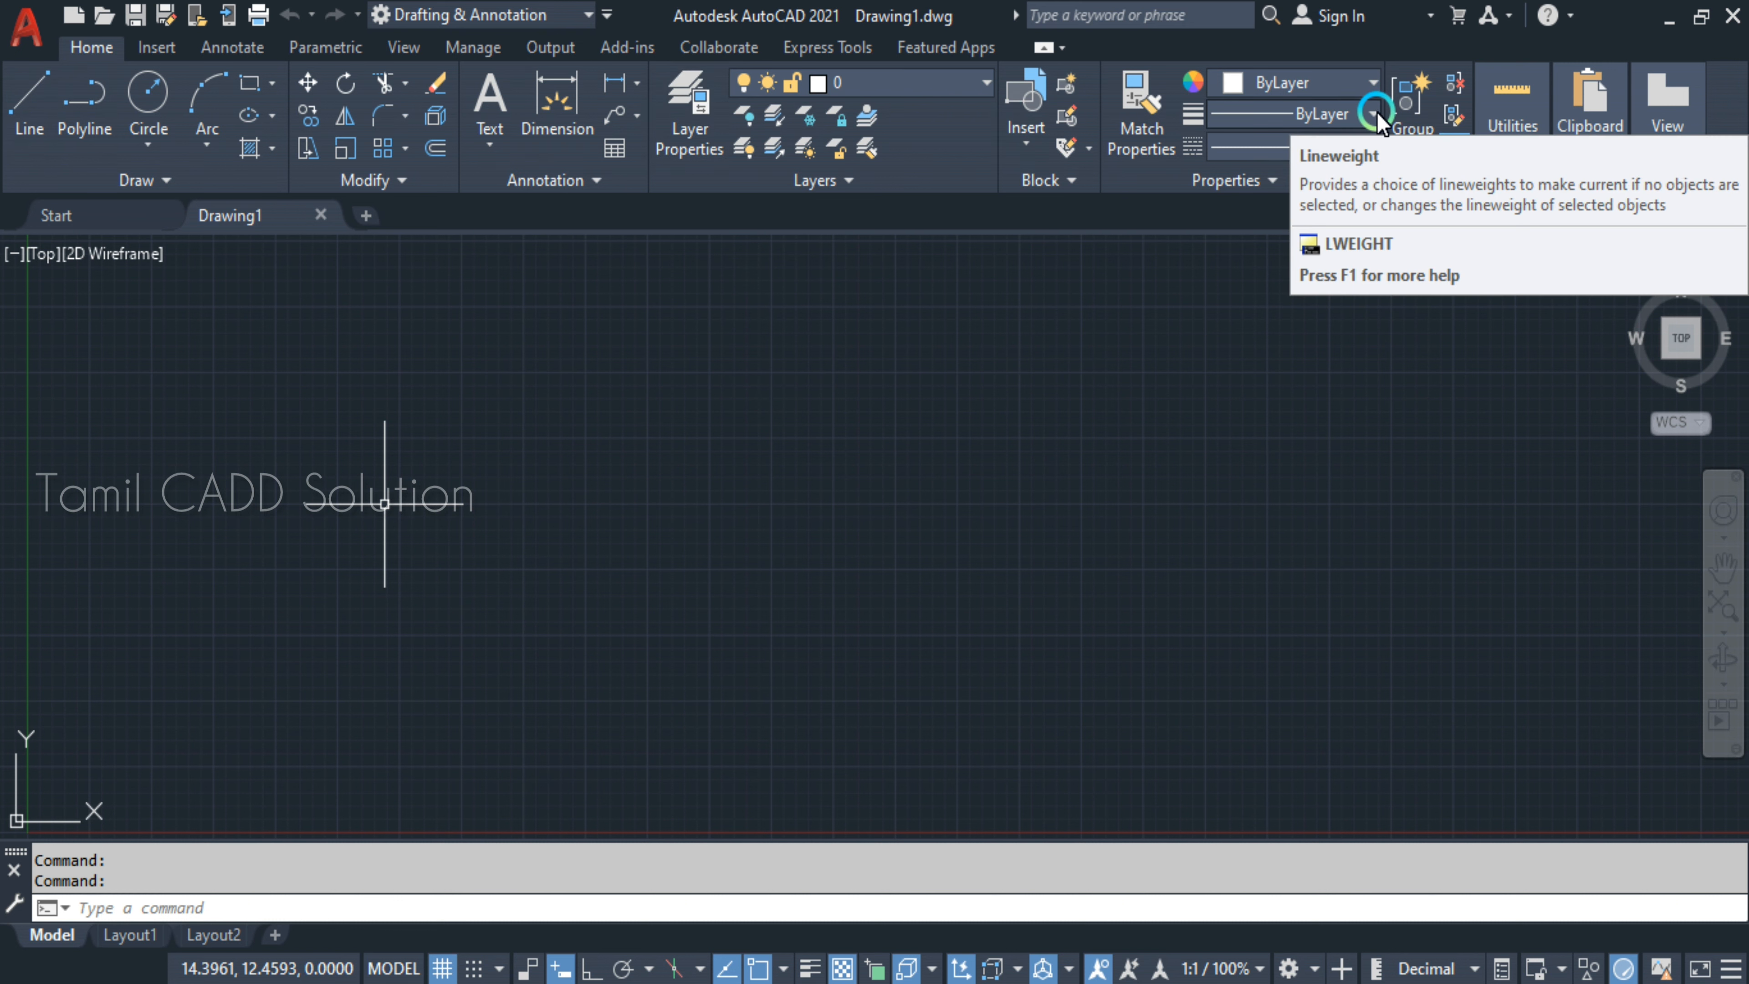
- Try the clean screen view and the ribbon minimized to panel titles, restoring the full display each time
key("ctrl+0")
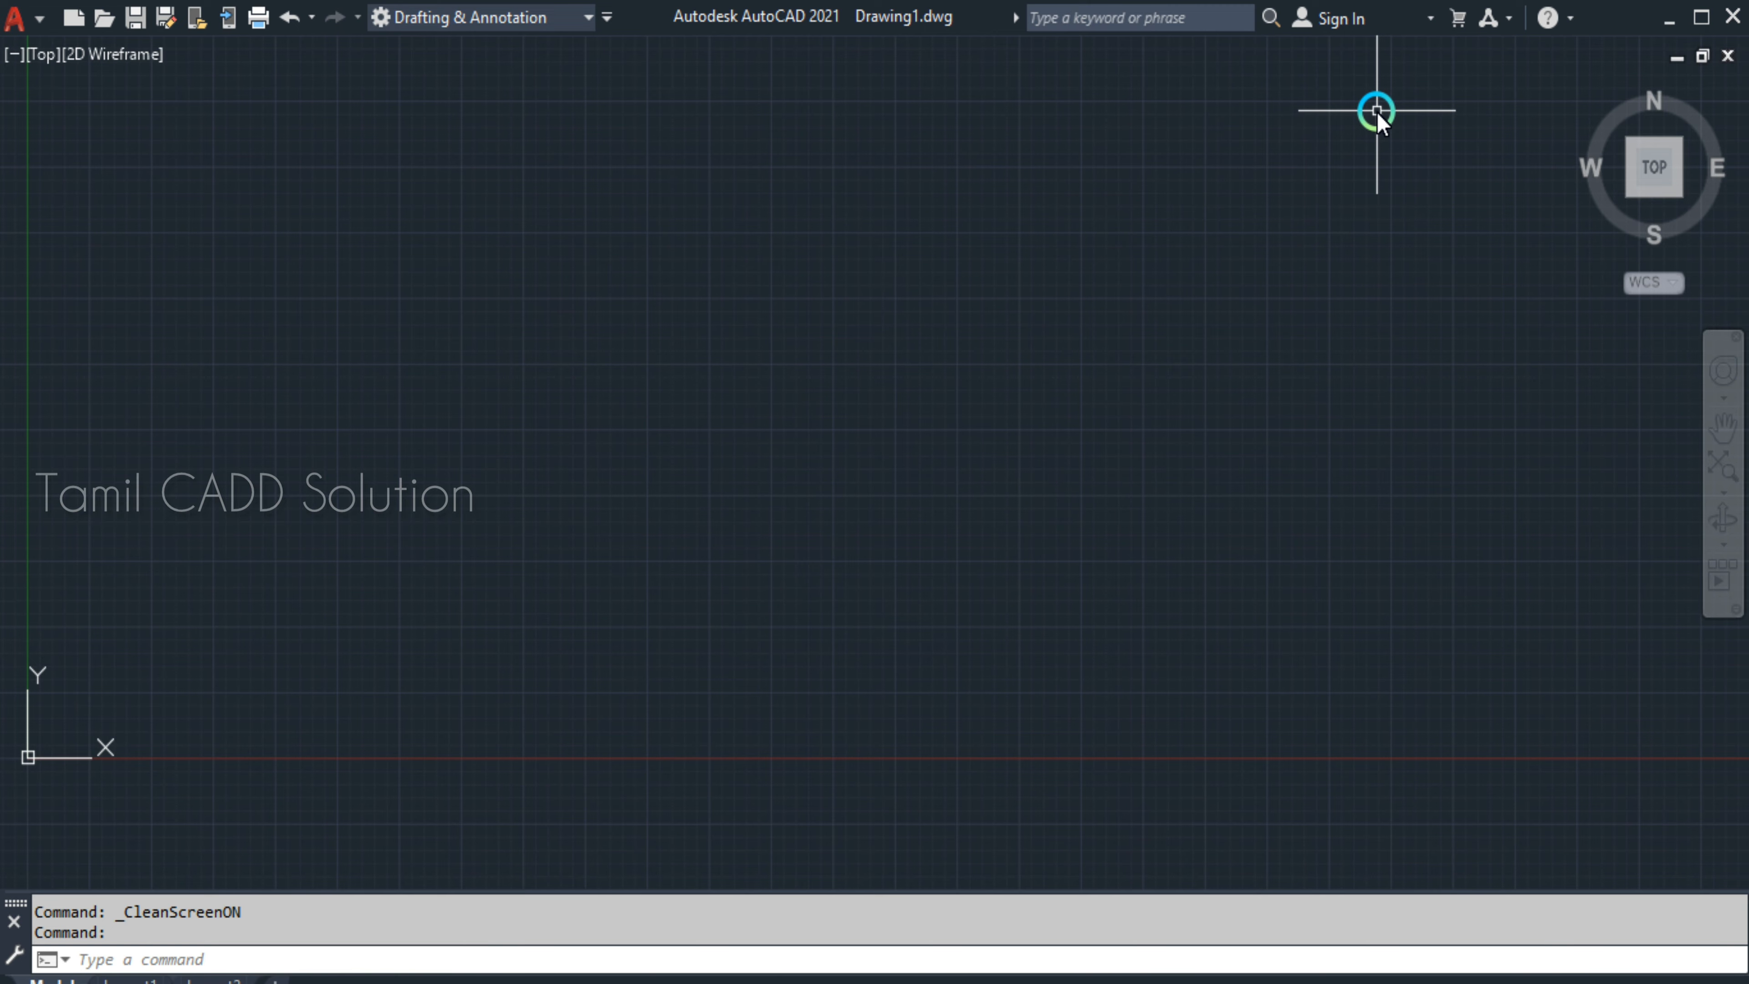
key("ctrl+0")
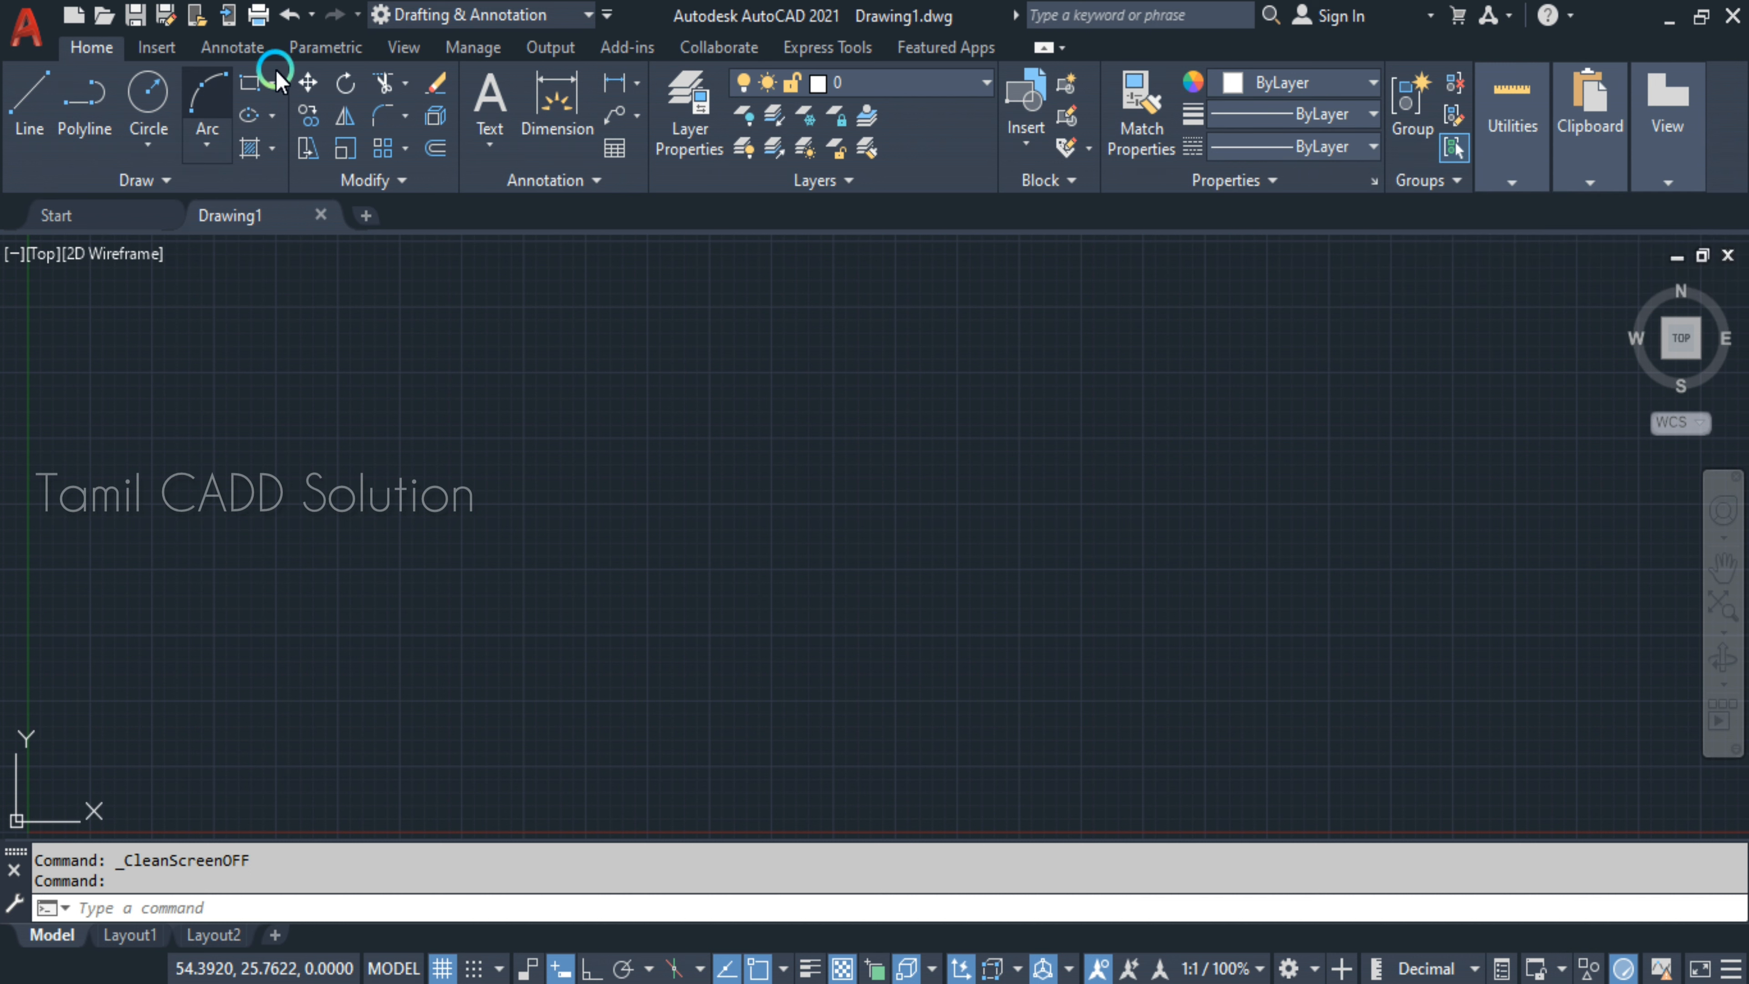
left_click(1041, 49)
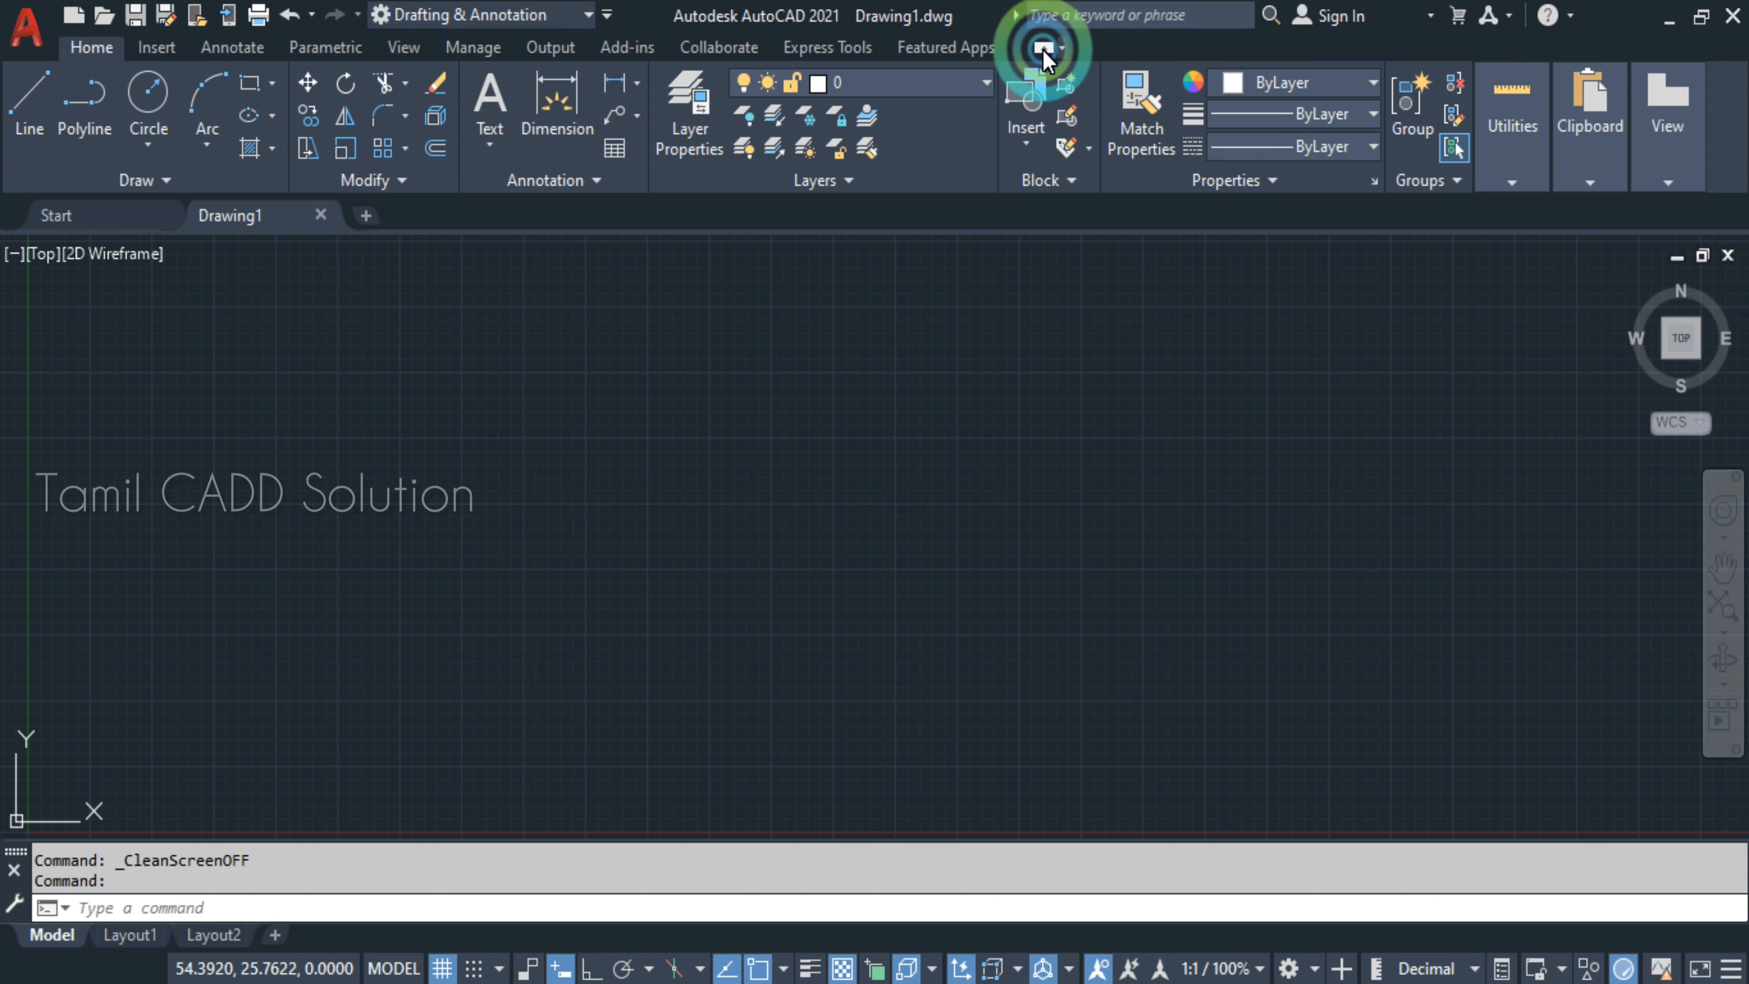
left_click(1046, 47)
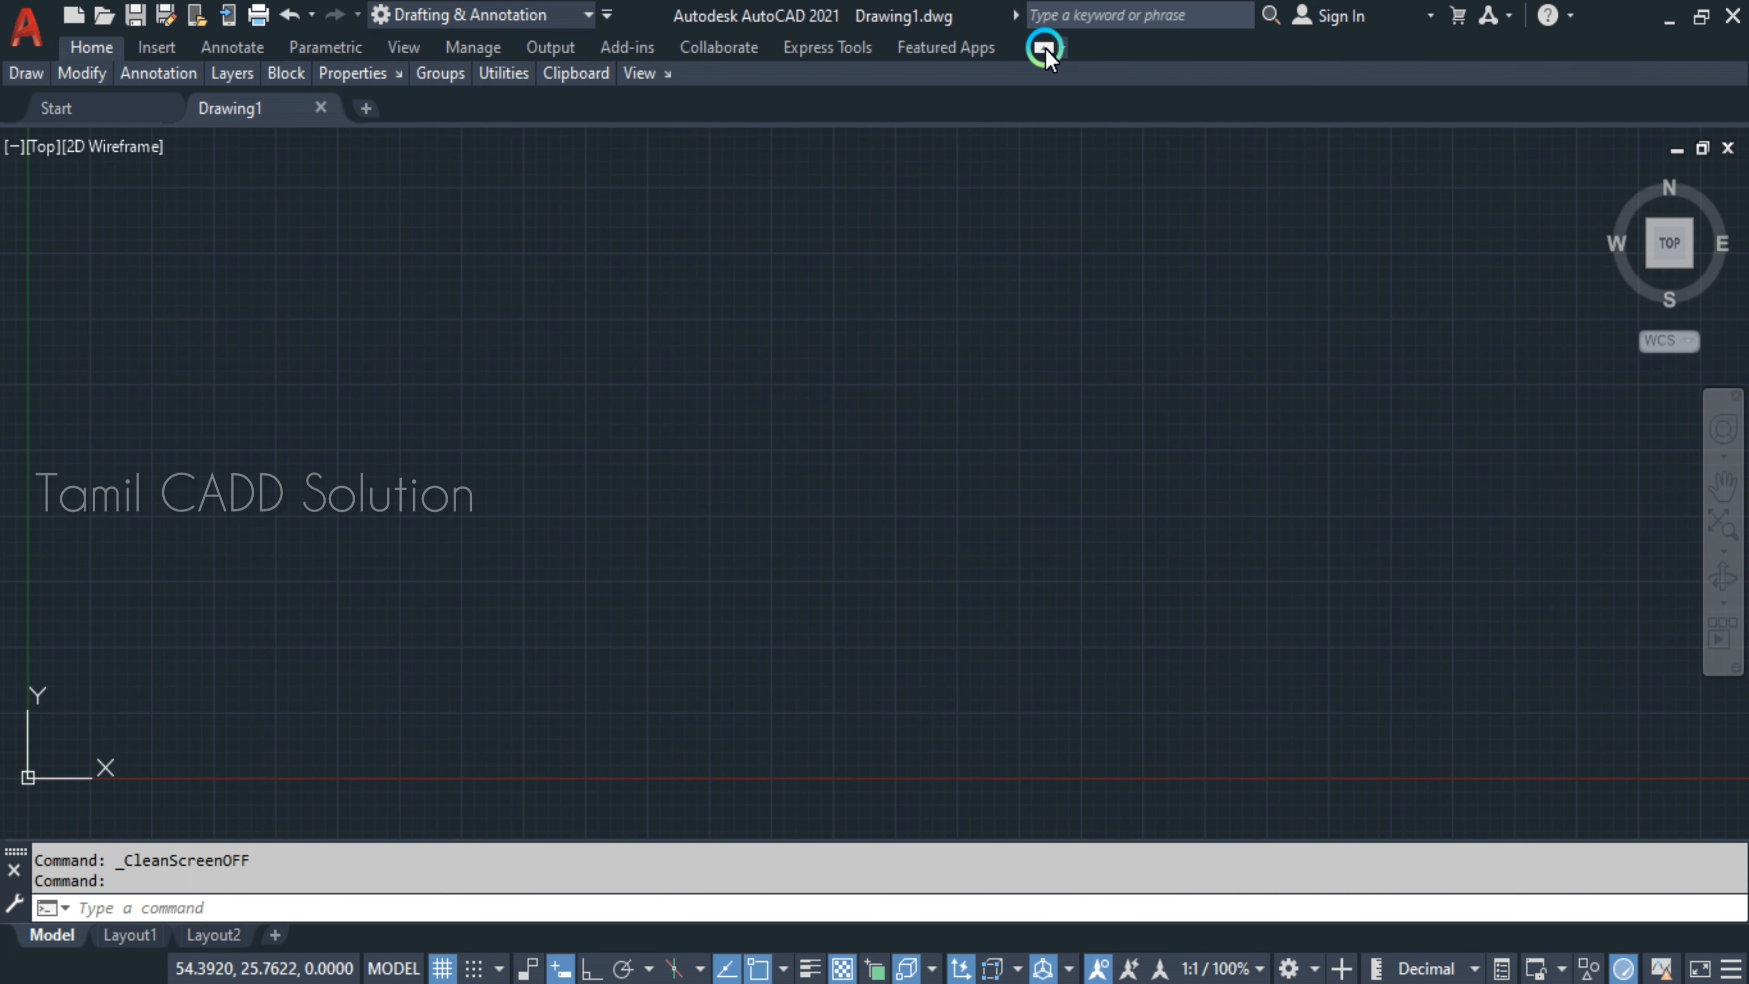
left_click(1062, 46)
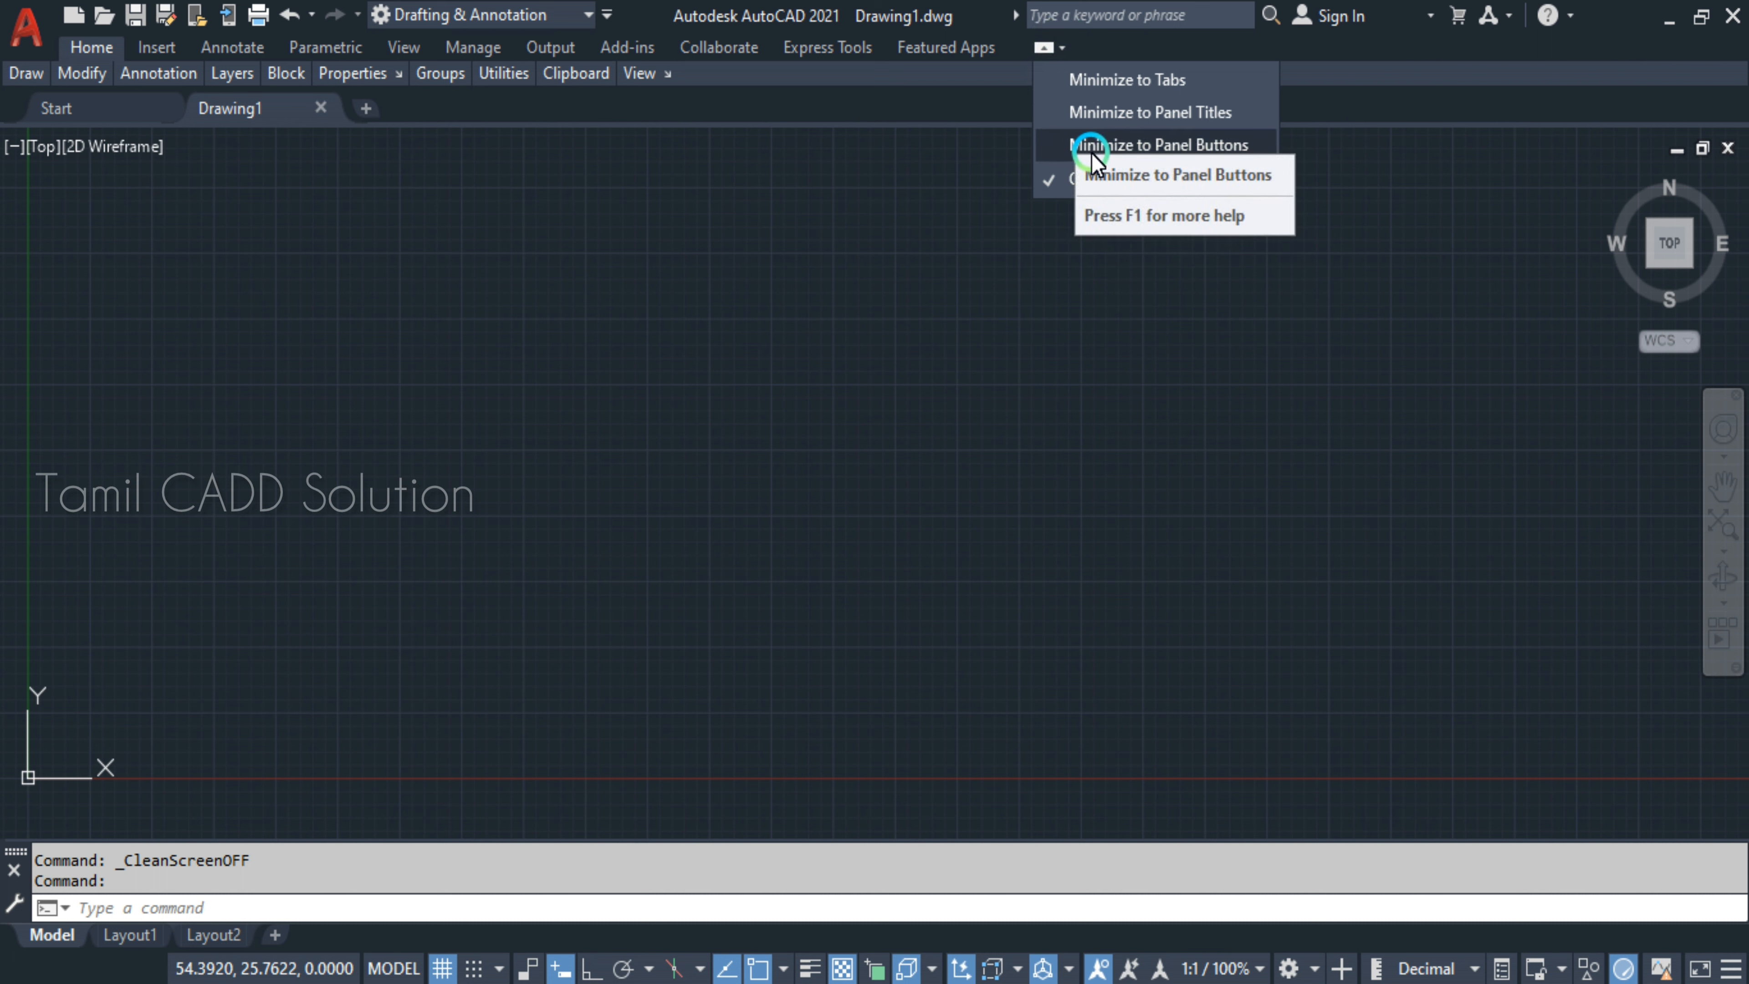
left_click(1103, 114)
left_click(1045, 46)
left_click(1043, 47)
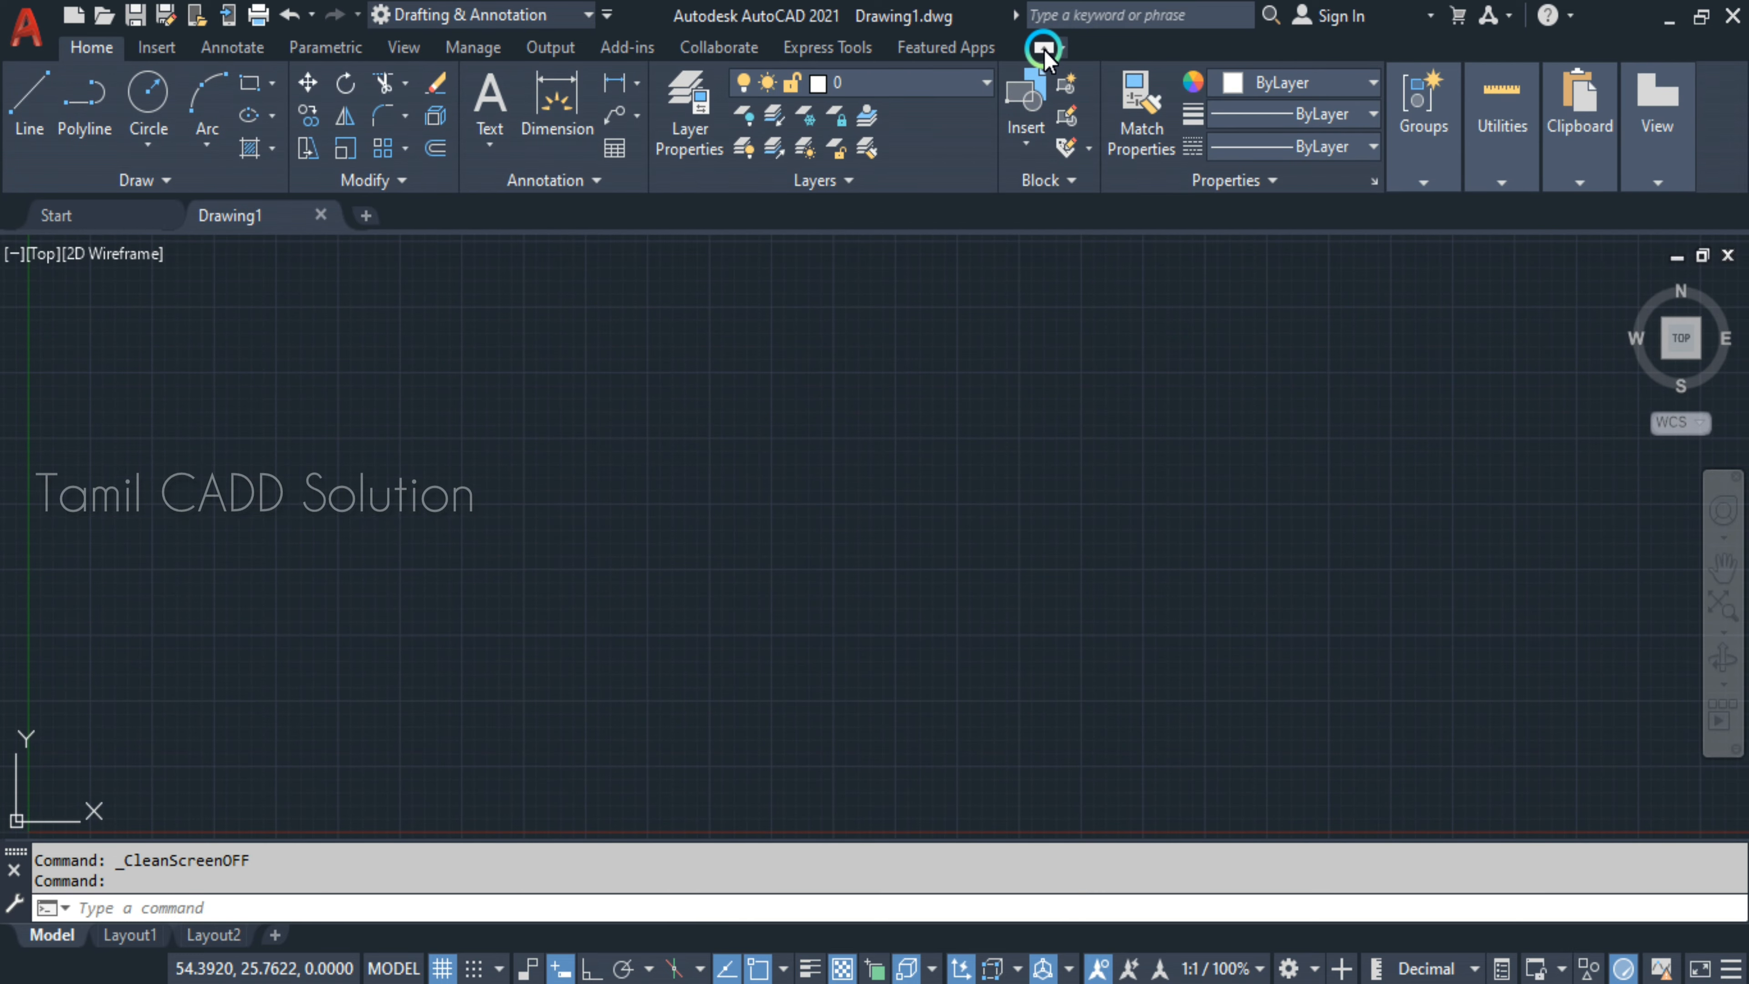
left_click(1044, 48)
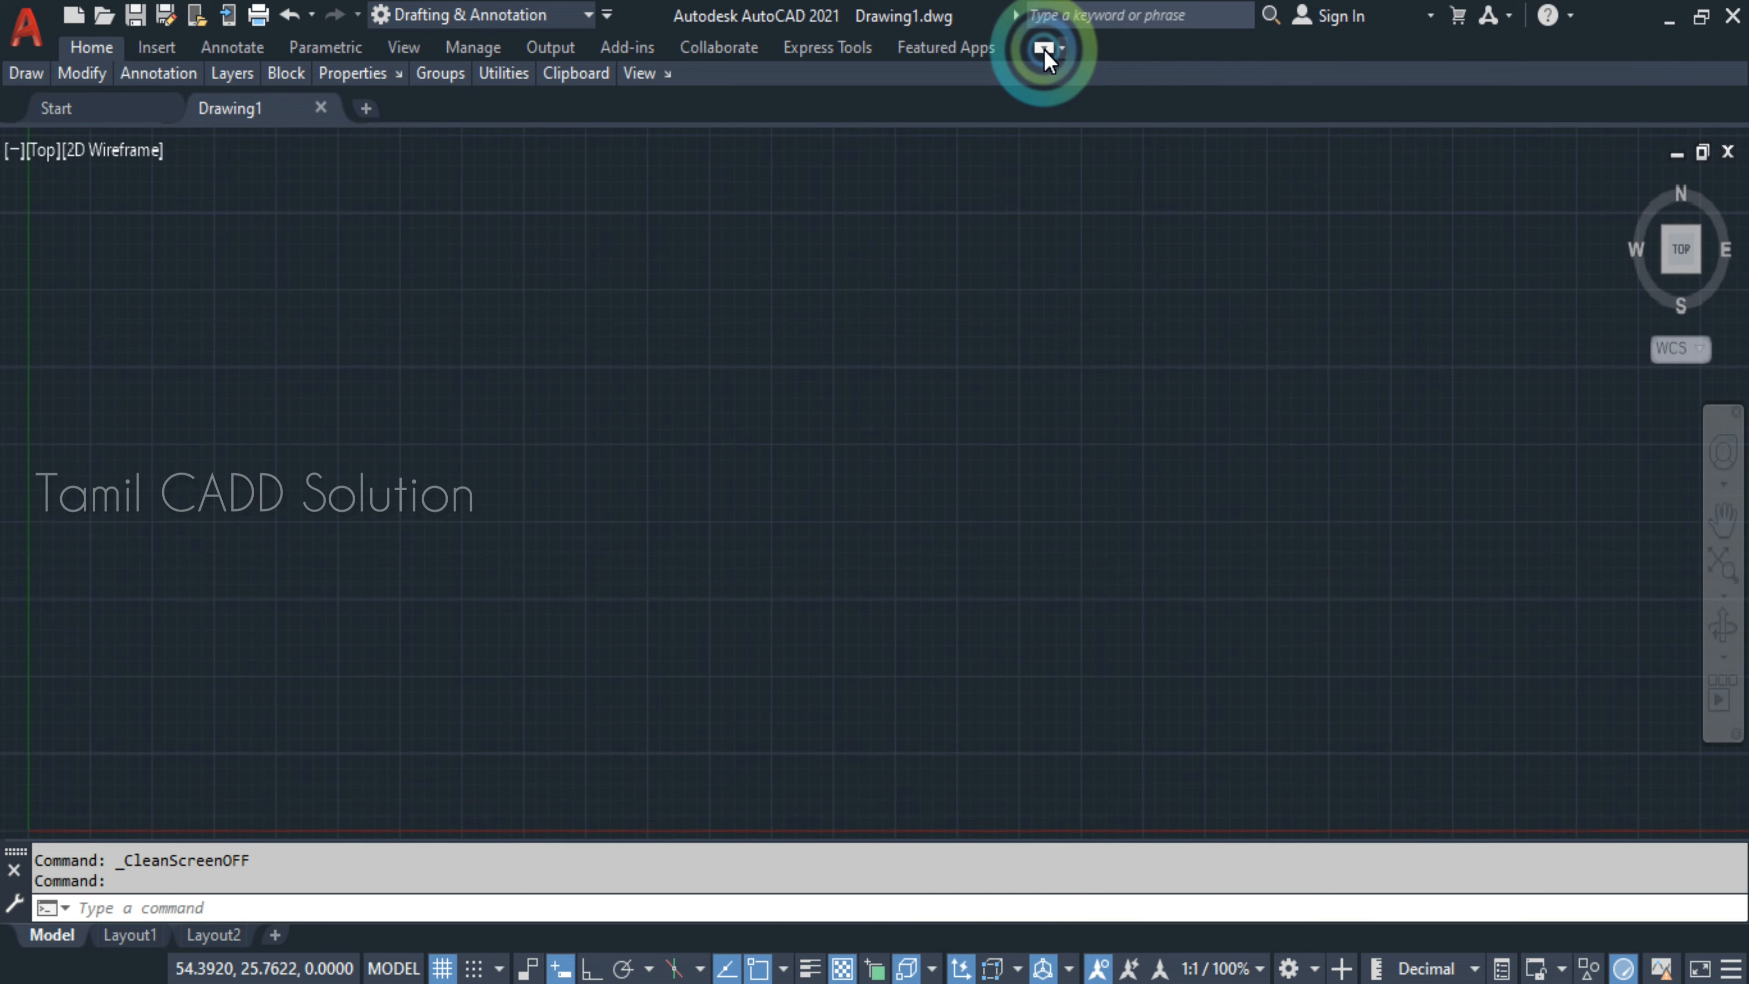
left_click(1044, 48)
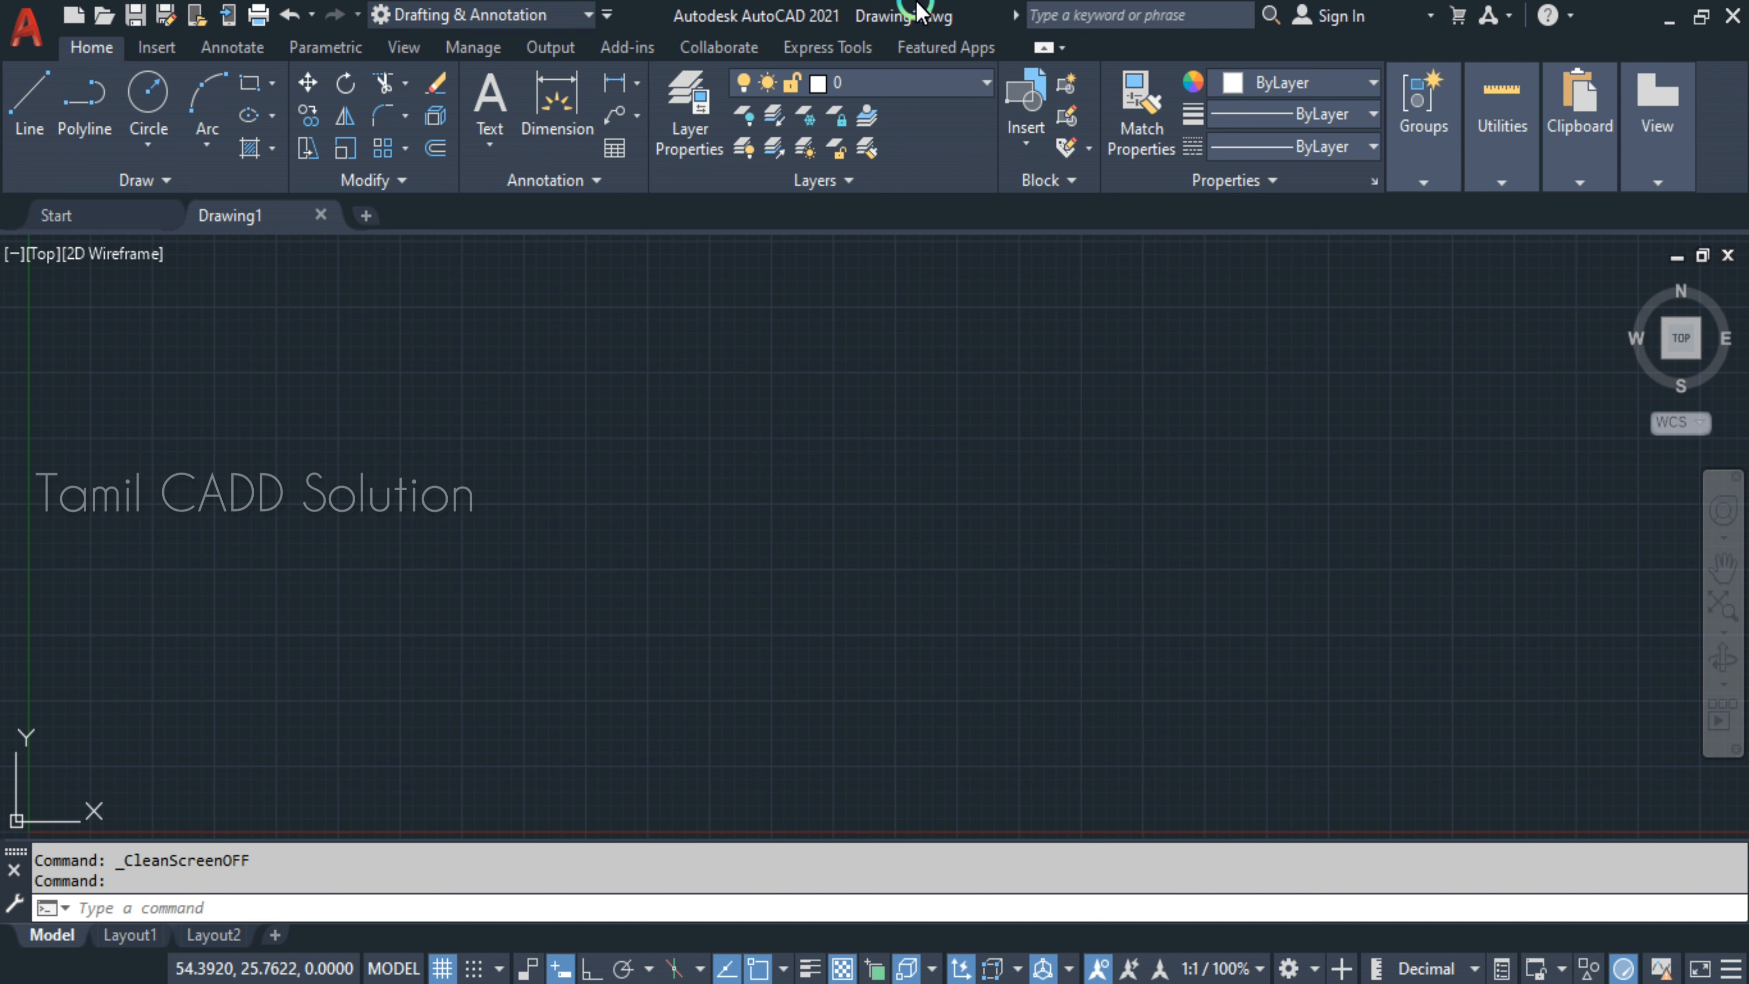
- Turn on the clean screen view and show the classic menu bar above the drawing area
key("ctrl+0")
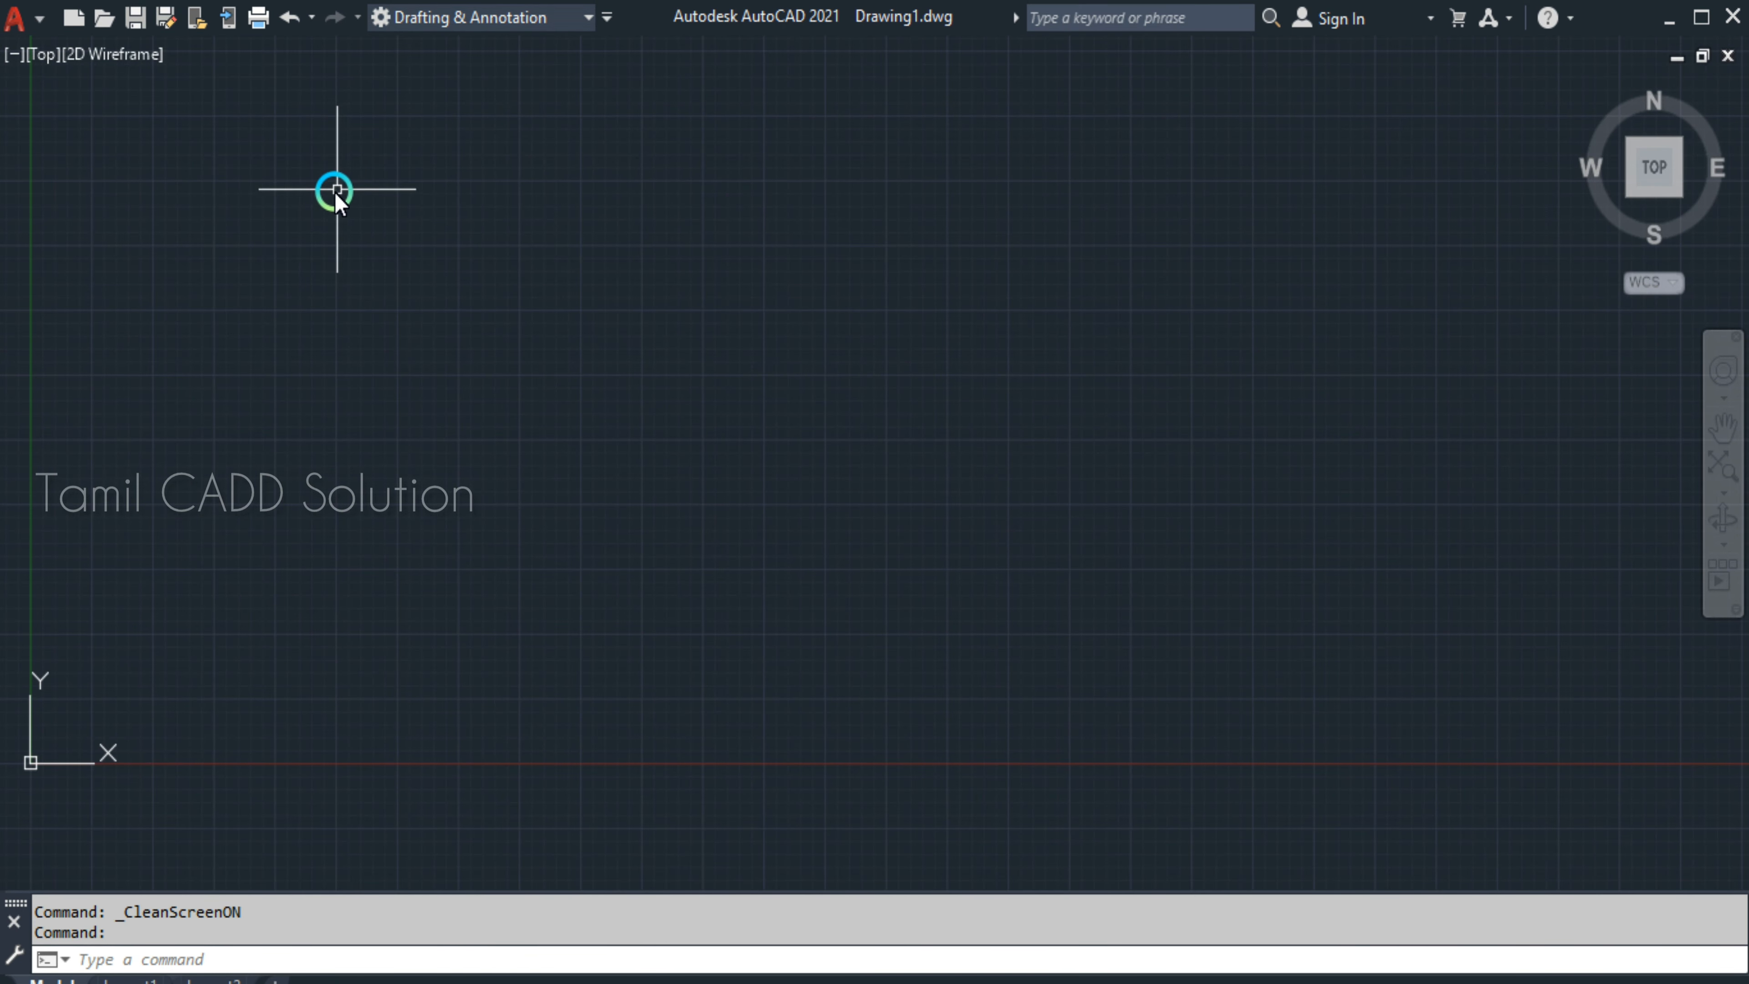
key("ctrl+0")
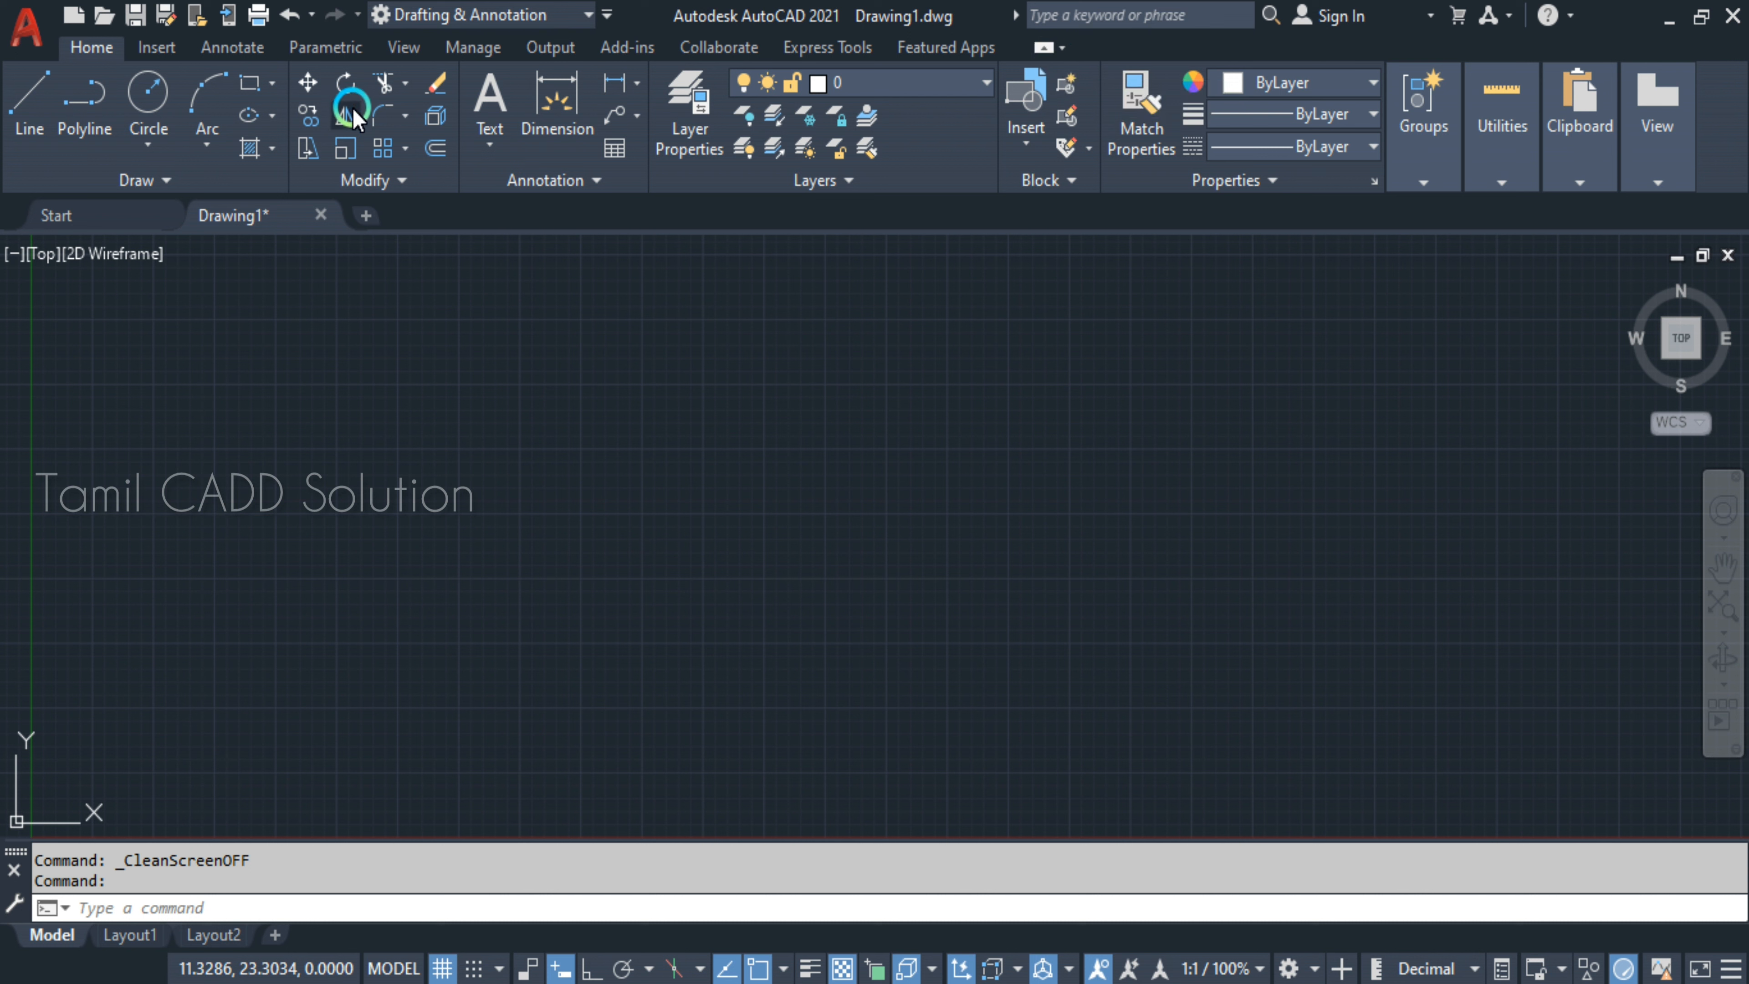
key("ctrl+0")
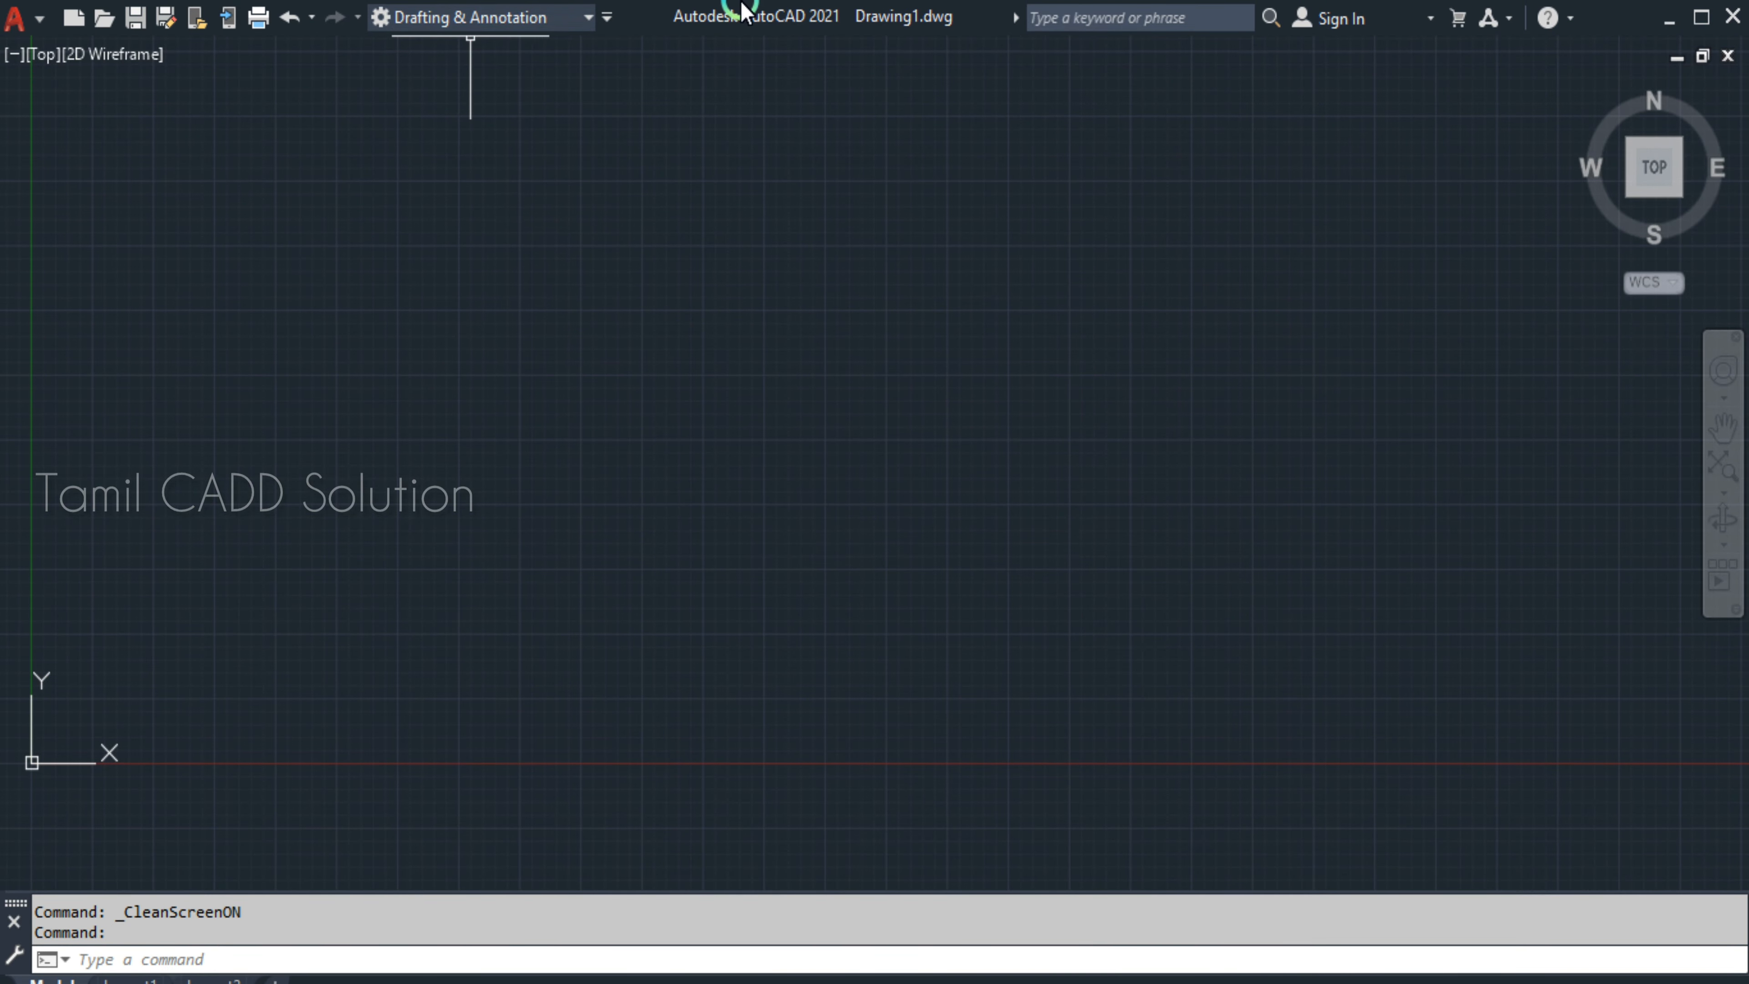
left_click(608, 18)
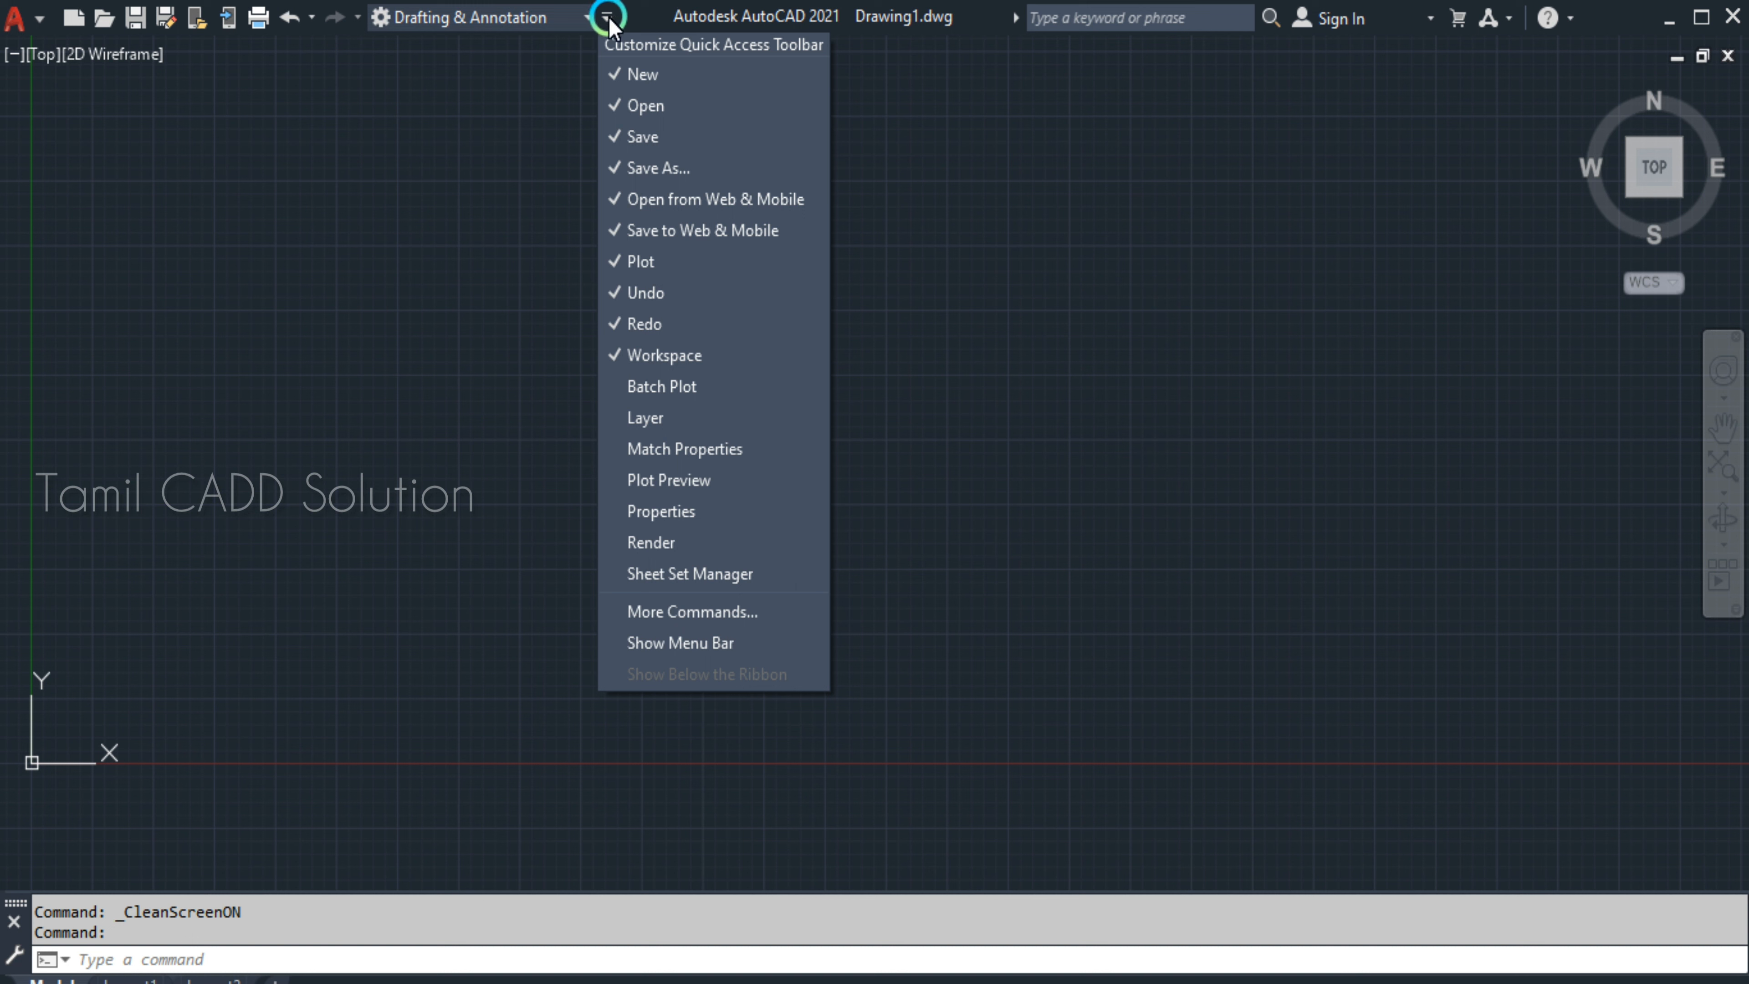
left_click(672, 649)
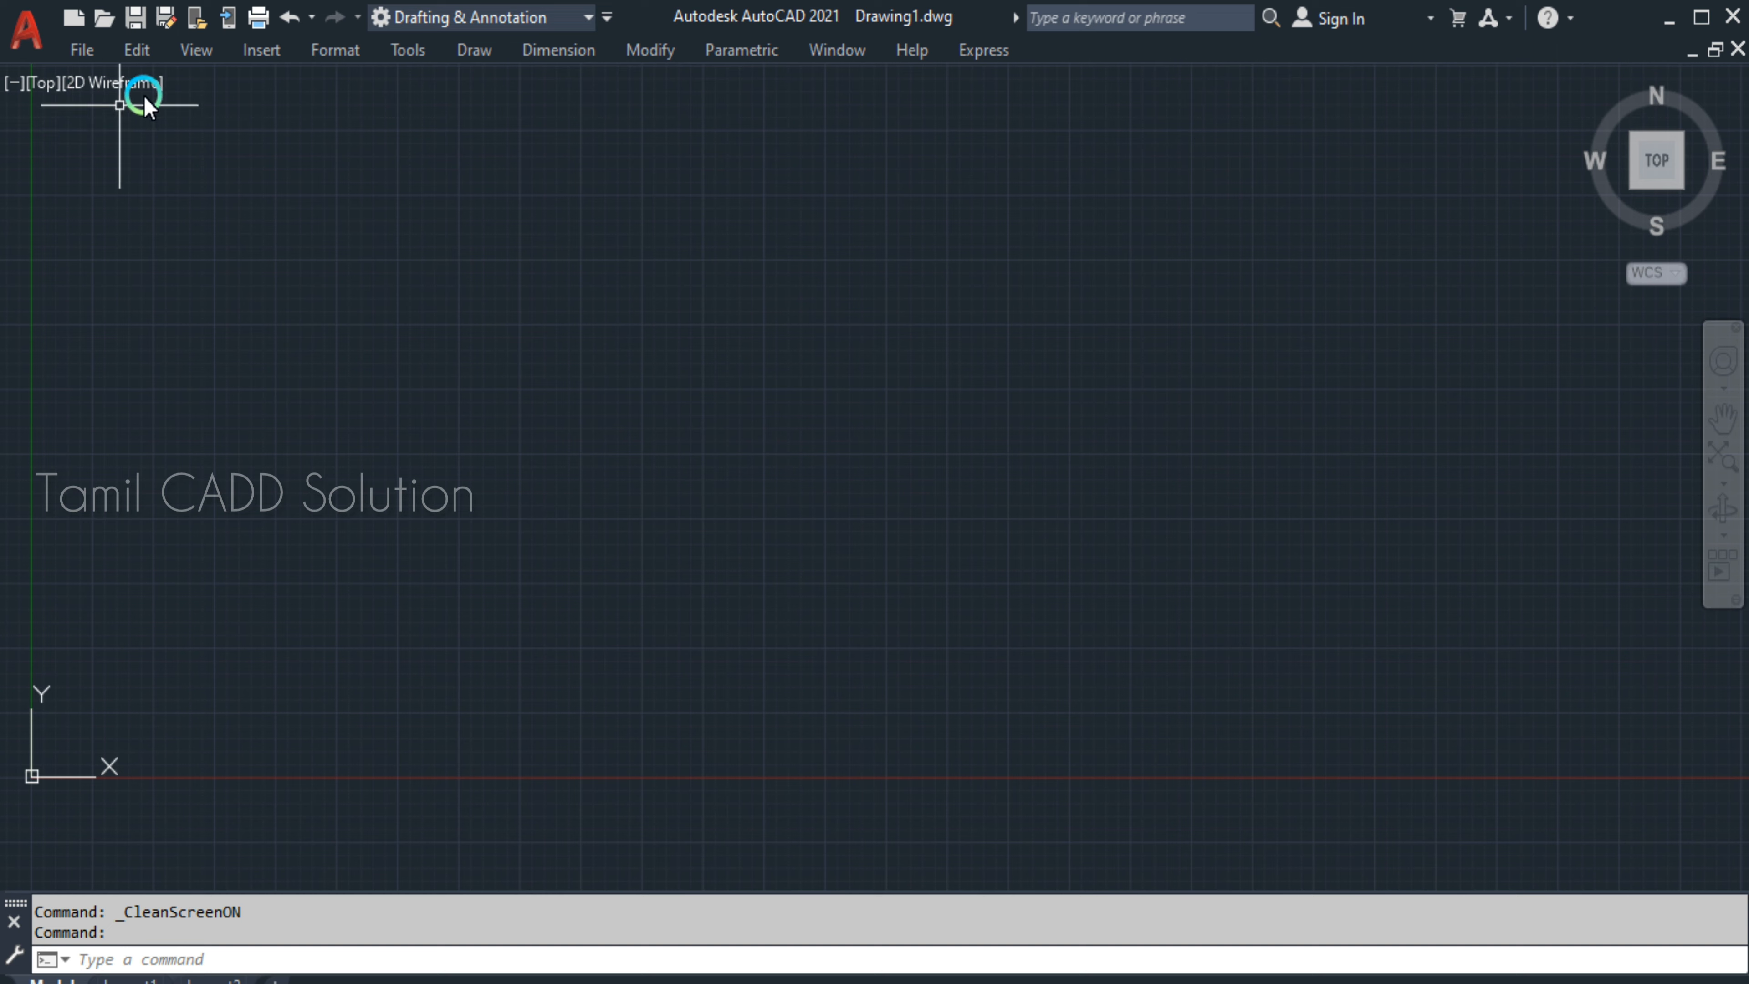
- Review the drawing commands offered in the menu bar and turn off the clean screen view to restore the ribbon
left_click(472, 52)
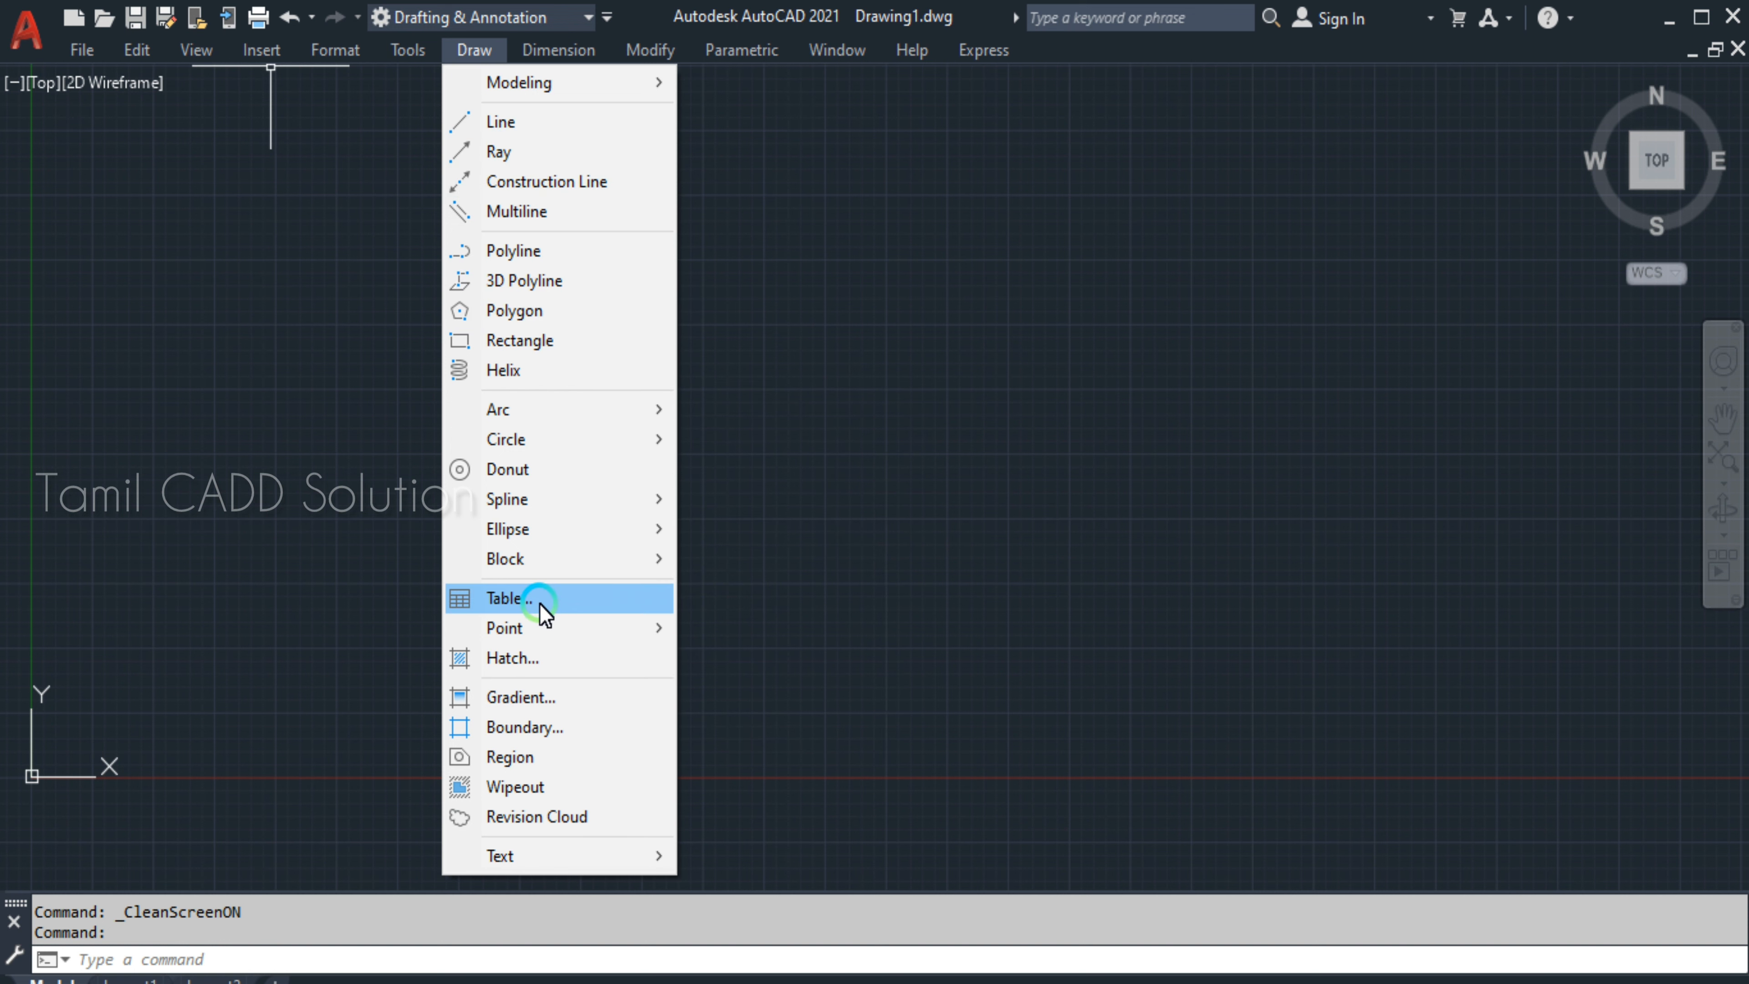
left_click(899, 436)
left_click(606, 127)
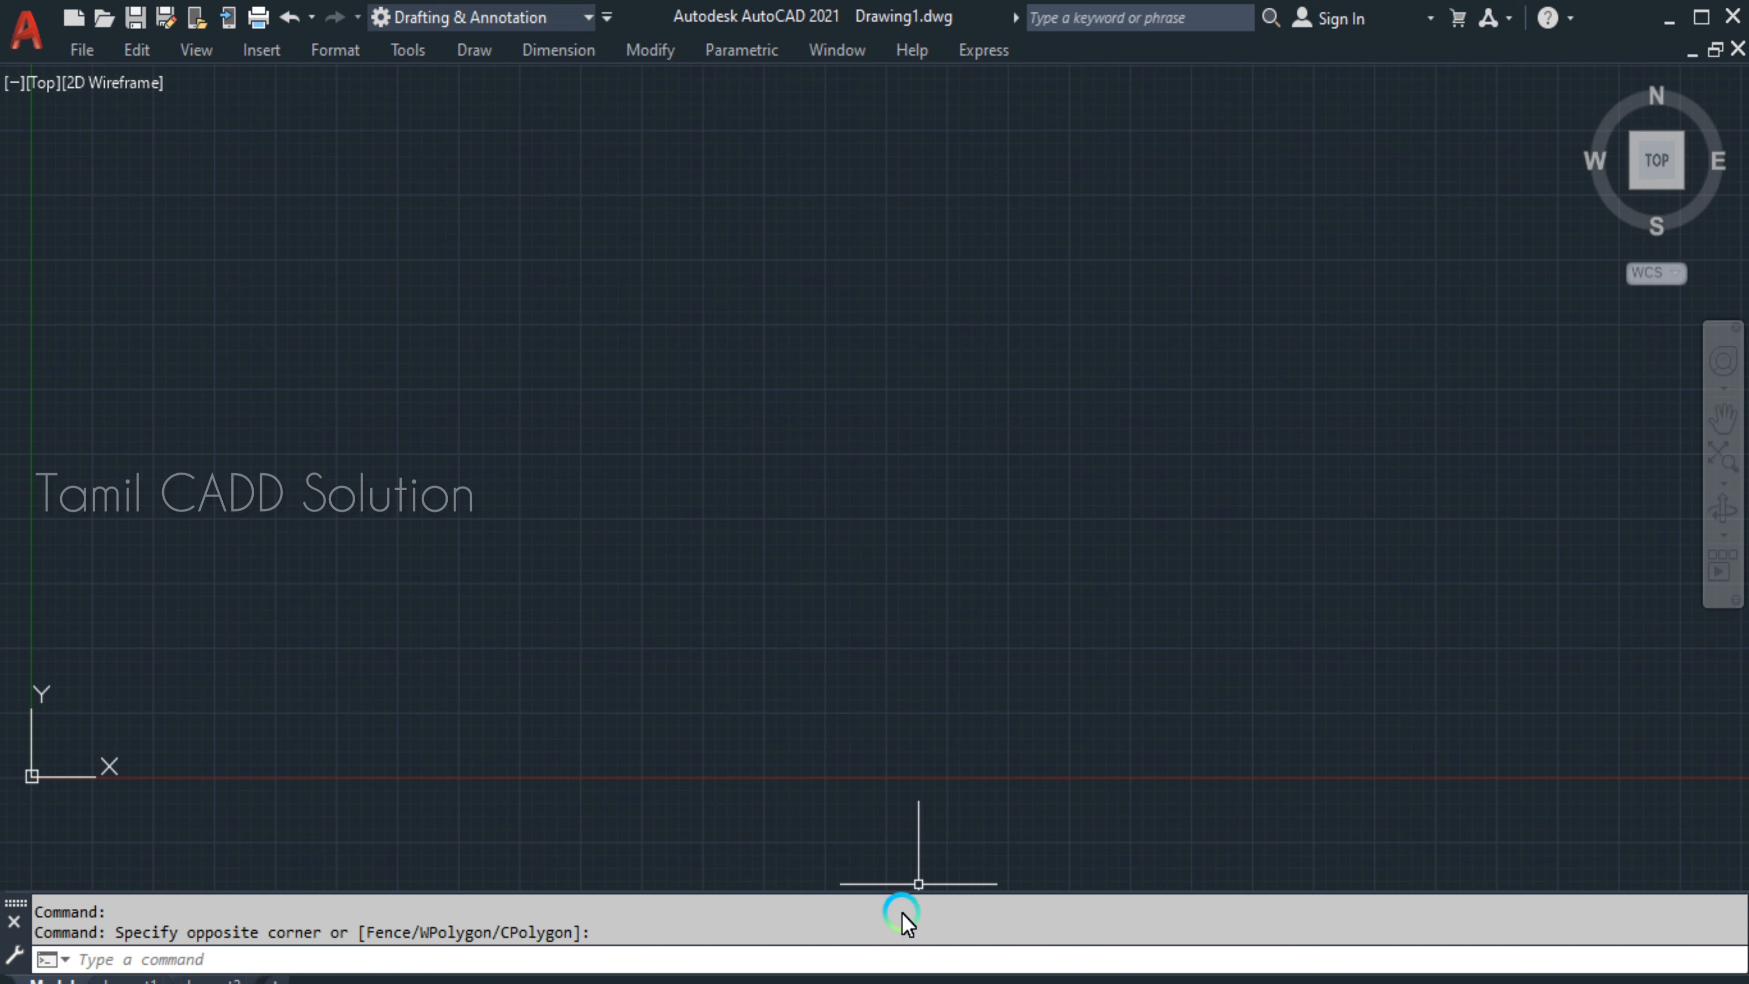
key("ctrl+0")
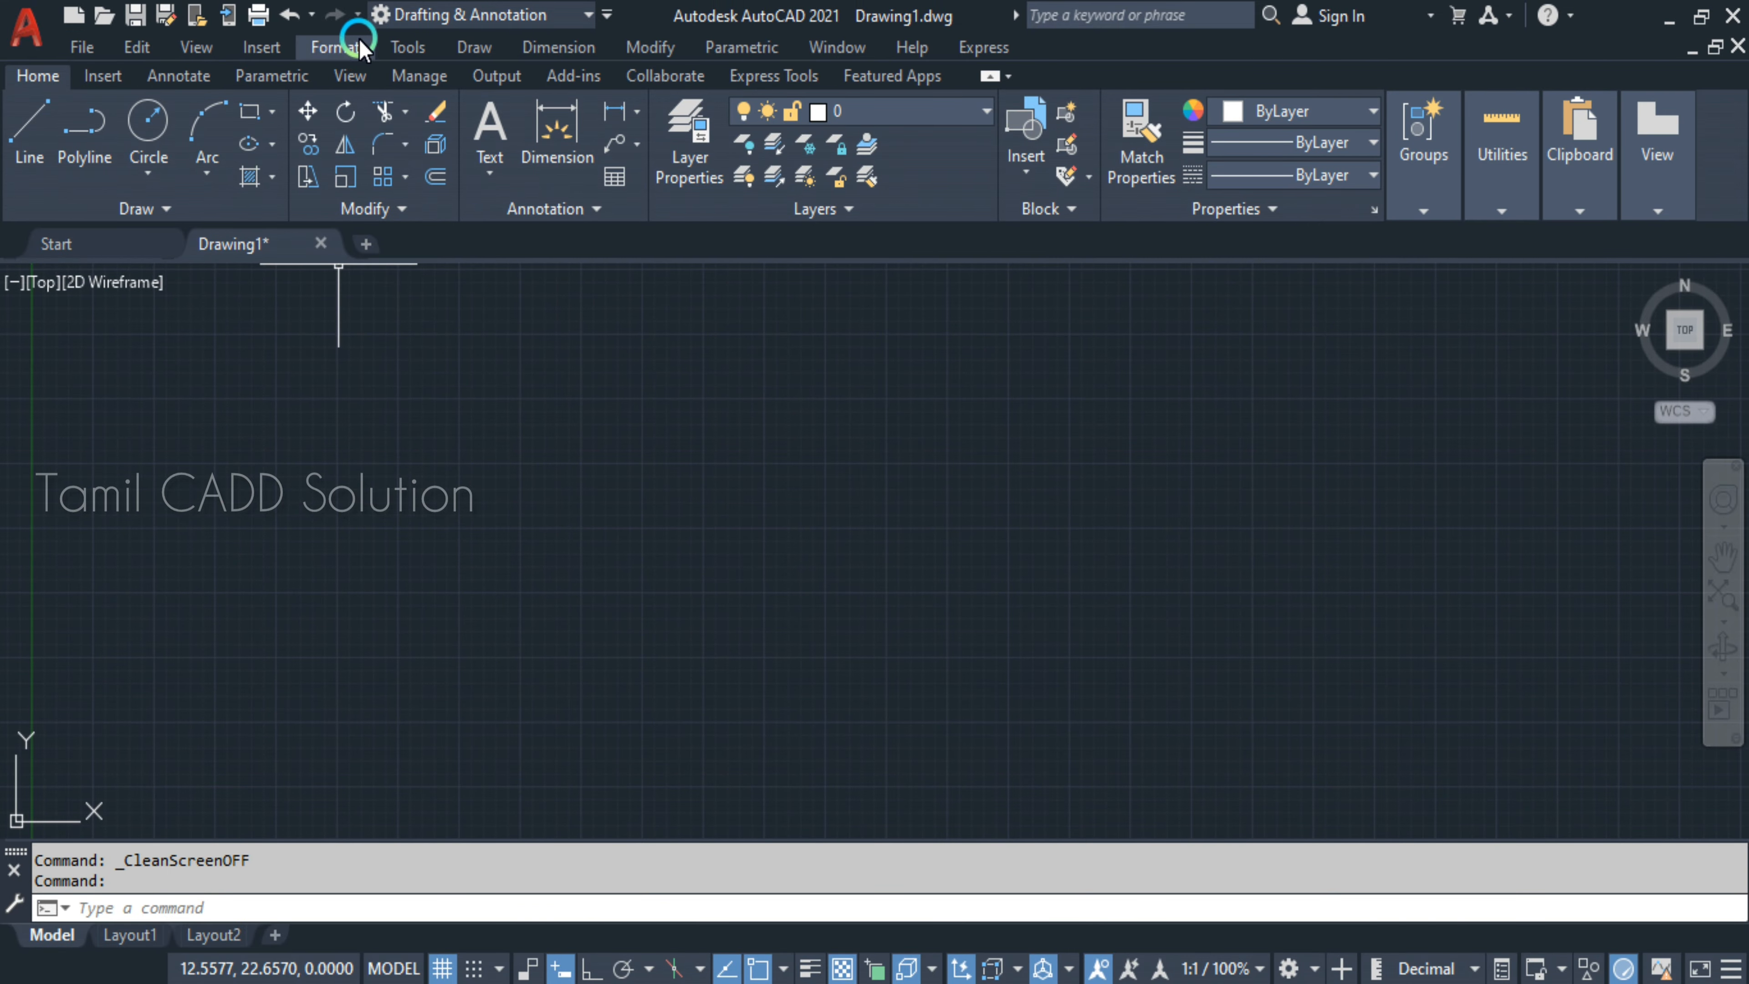
left_click(474, 44)
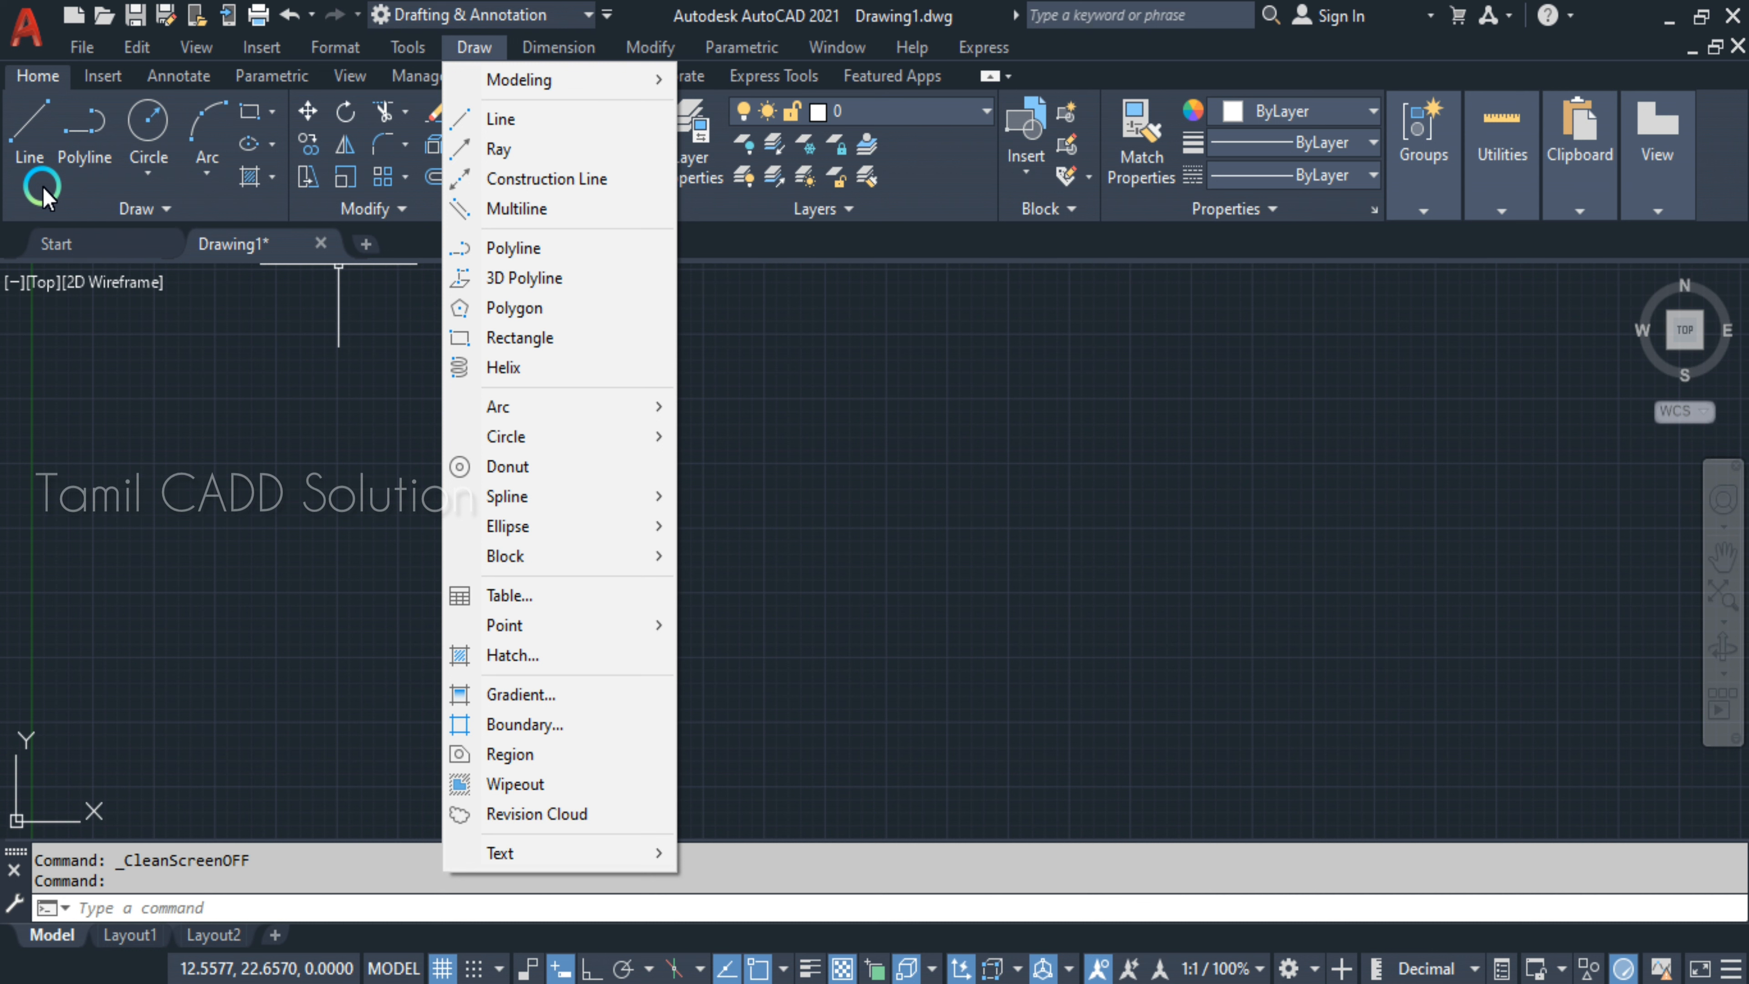
left_click(466, 42)
left_click(407, 42)
left_click(1050, 443)
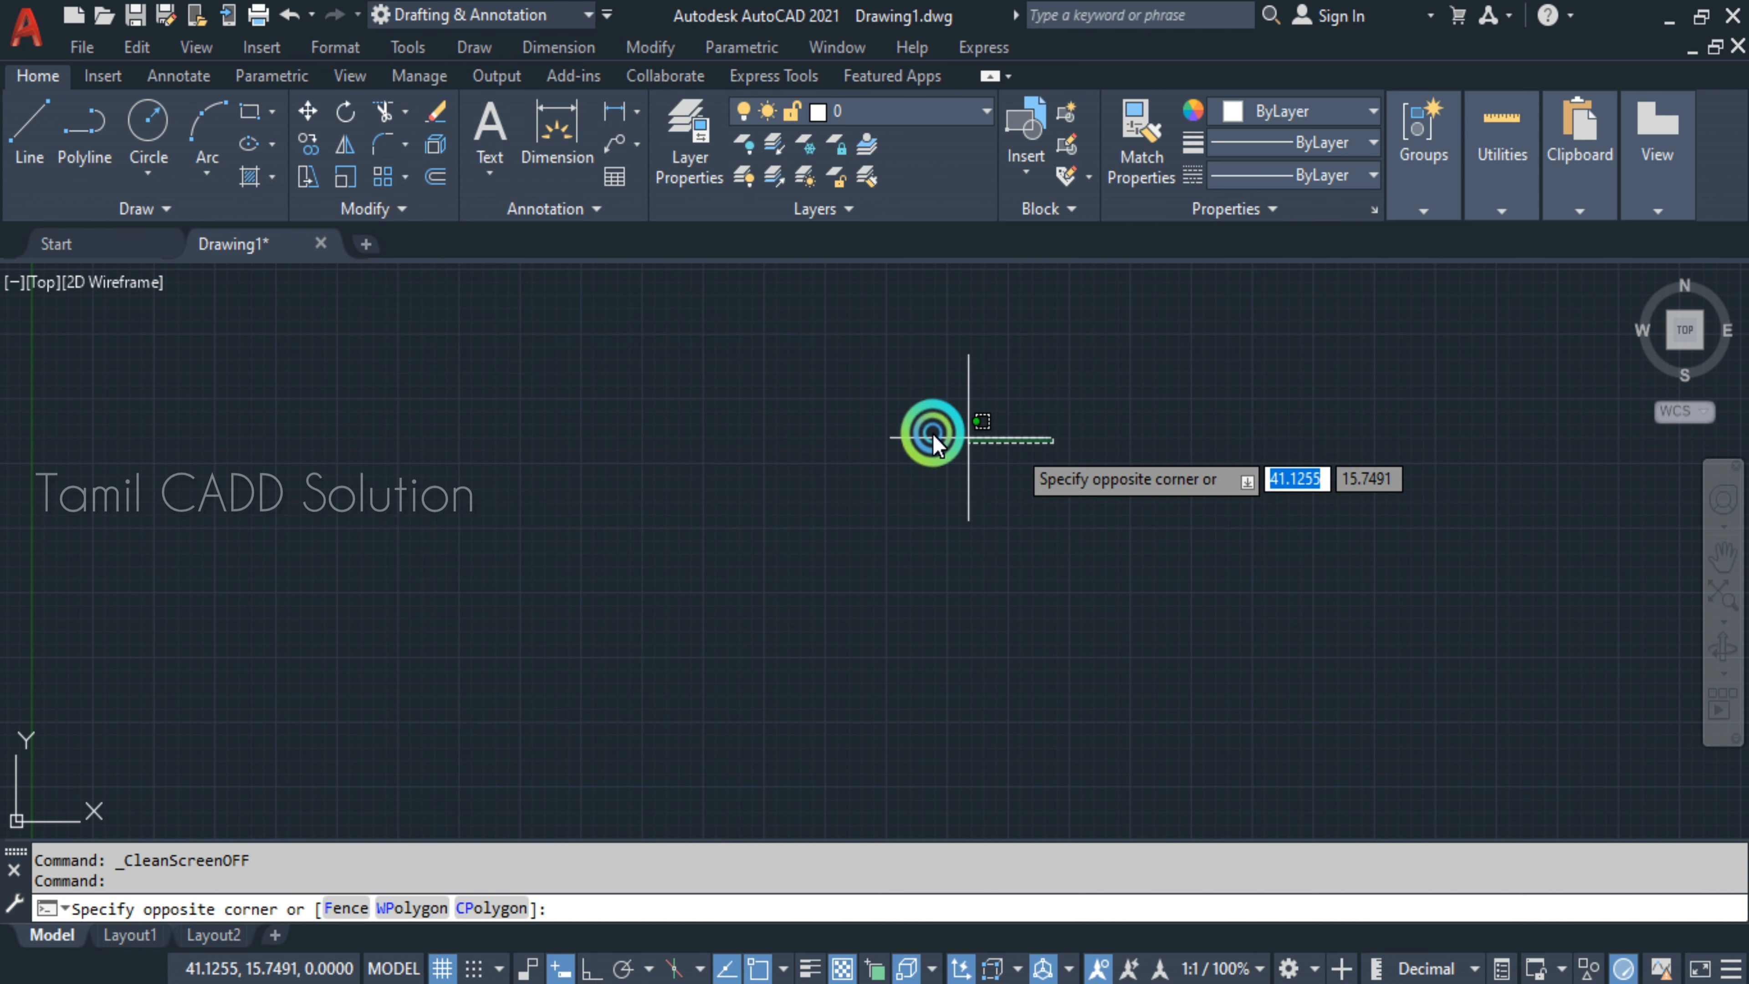
left_click(989, 445)
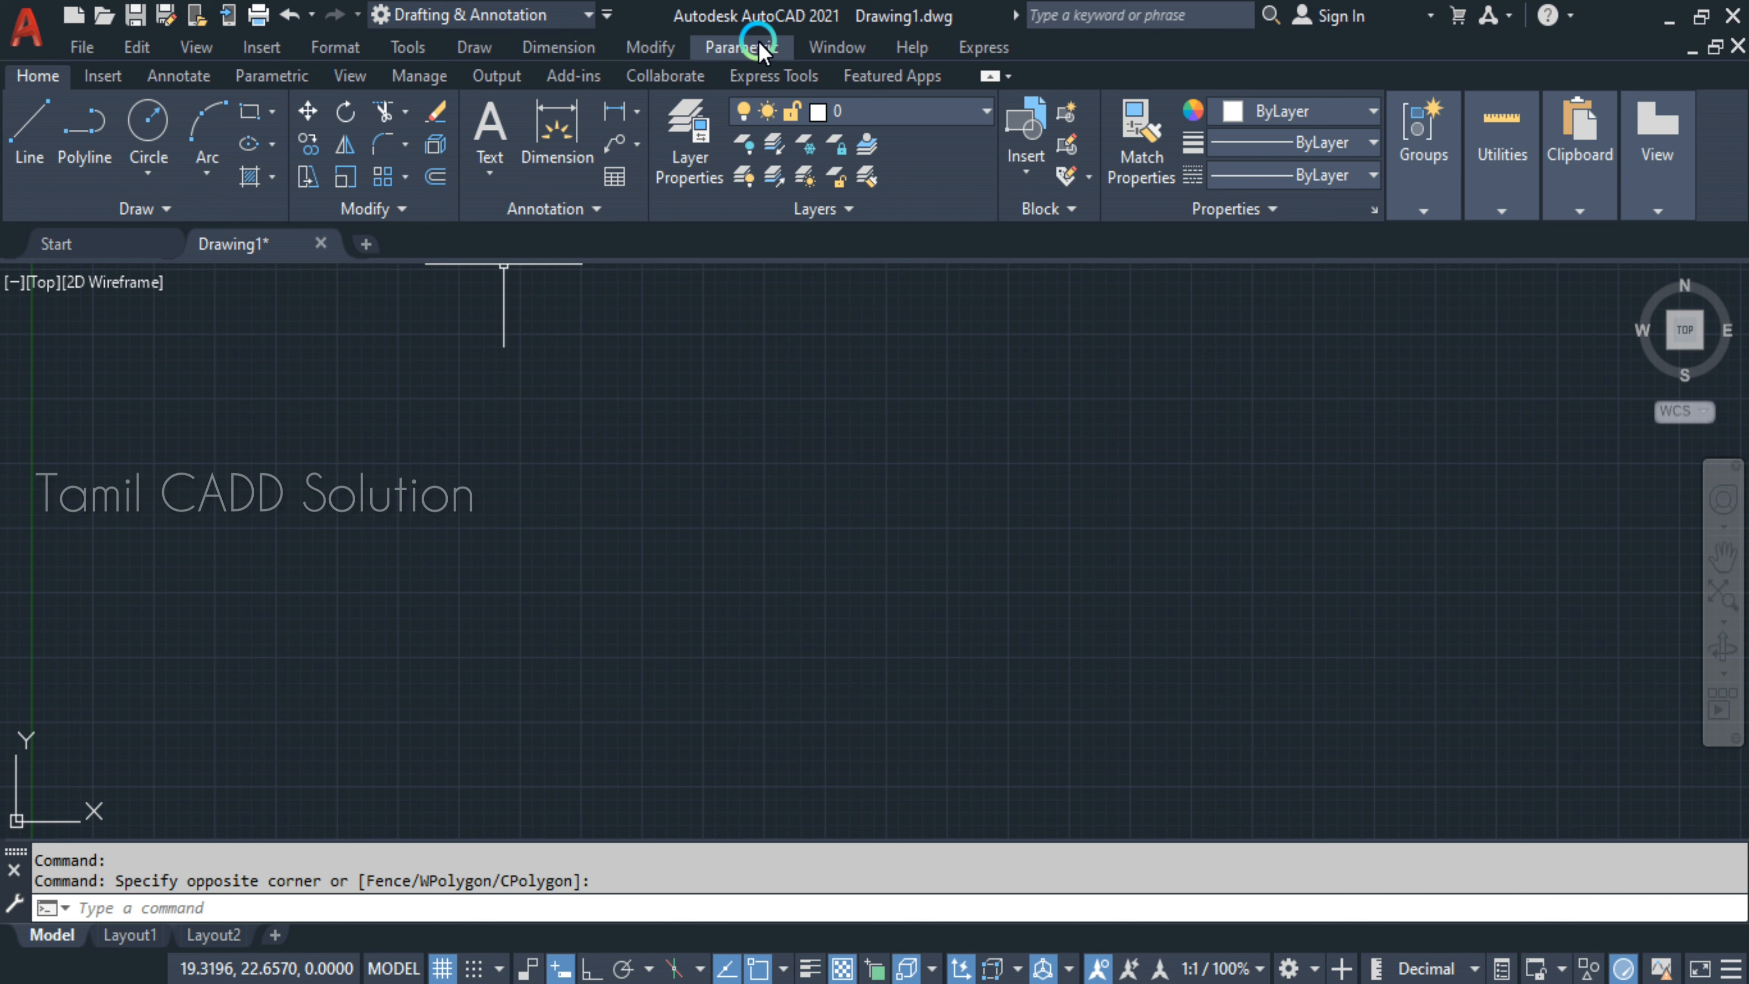
- Hide the menu bar and show it again
left_click(606, 14)
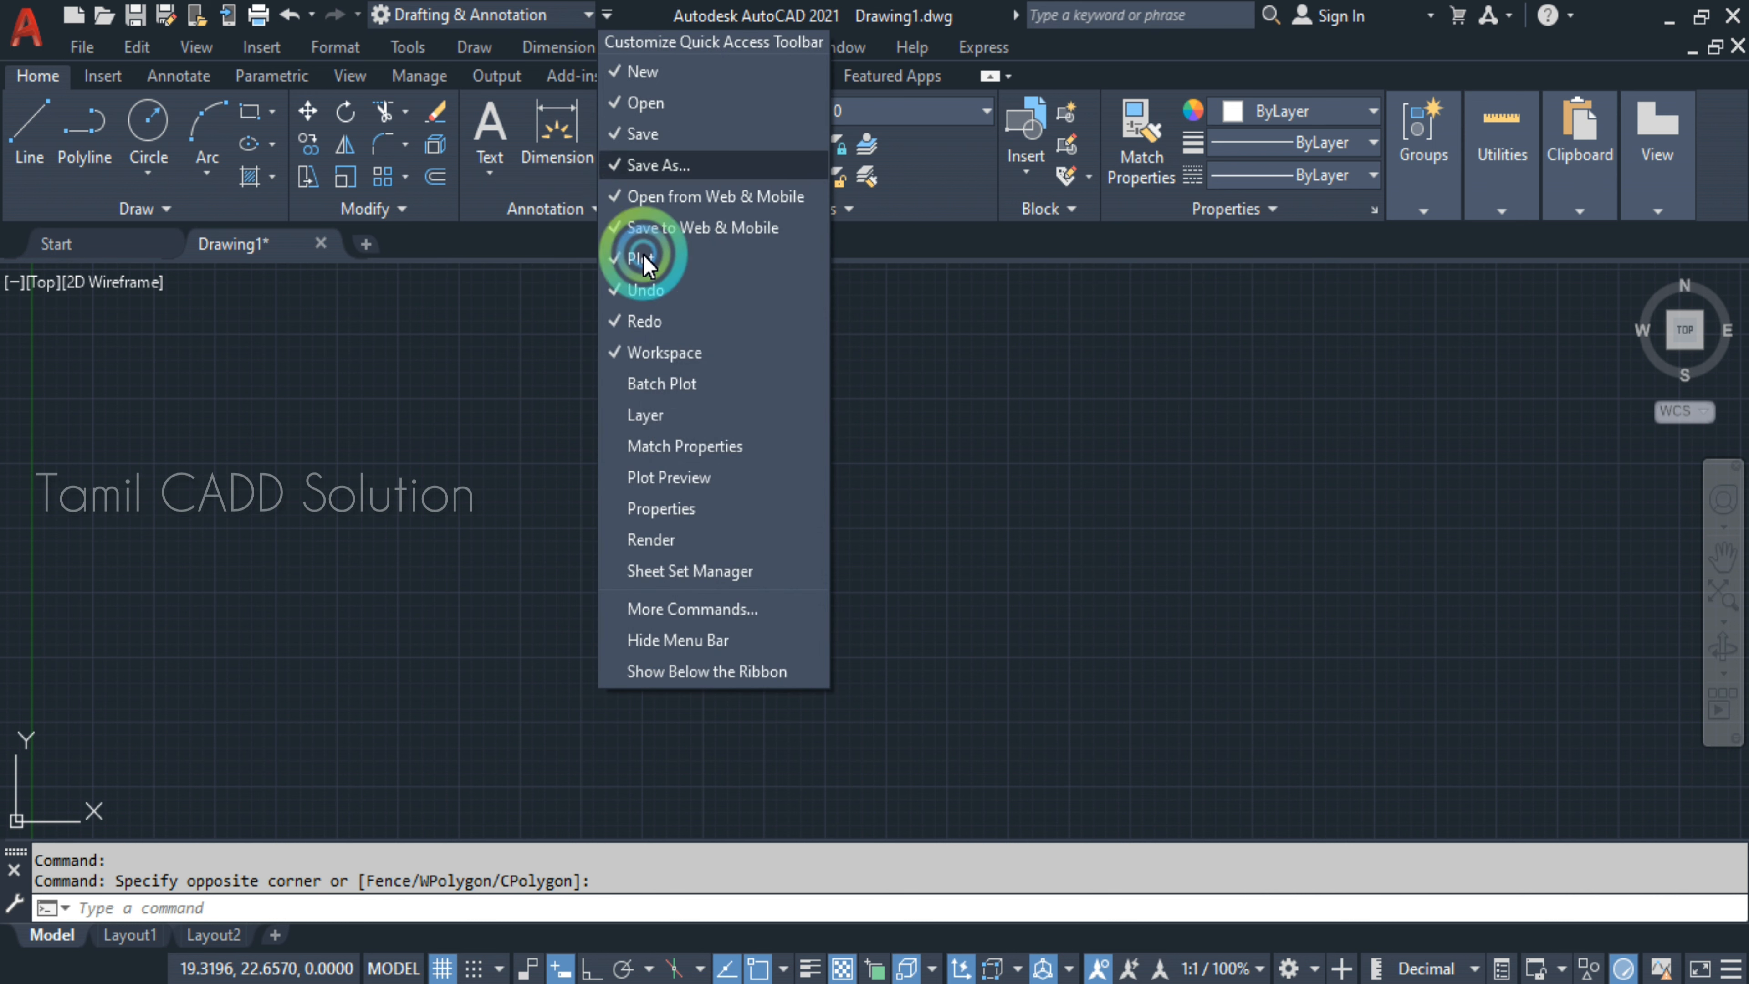
left_click(730, 639)
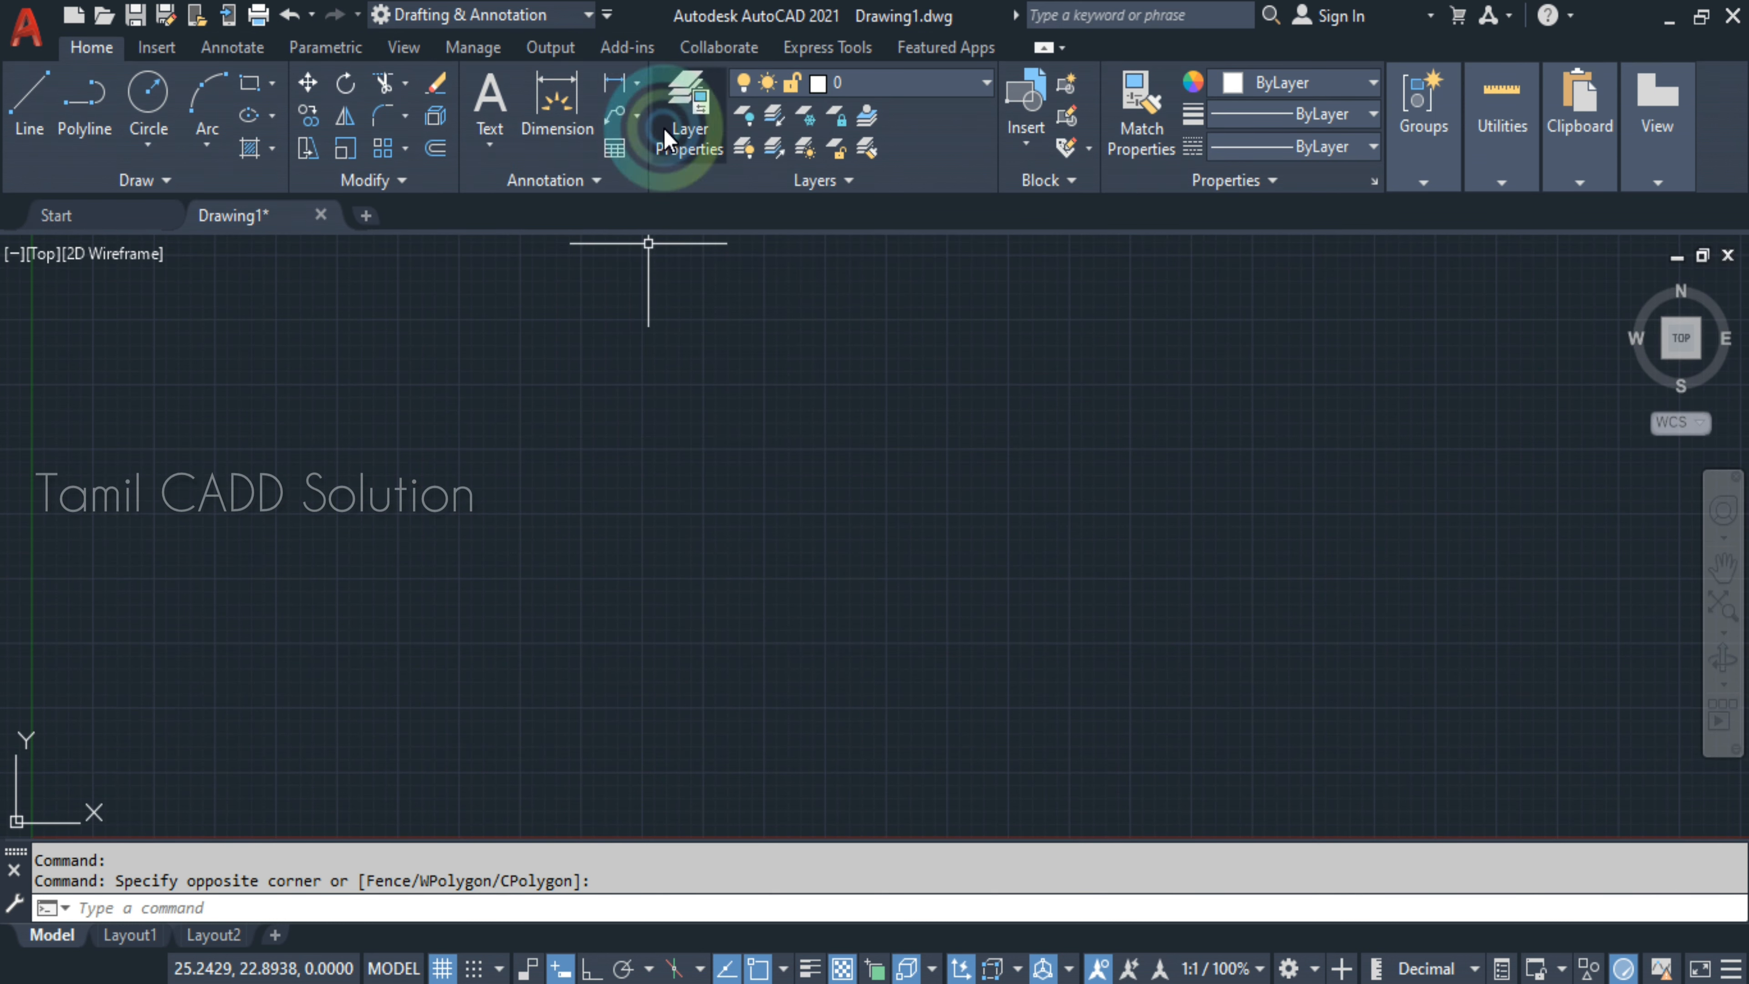
left_click(607, 15)
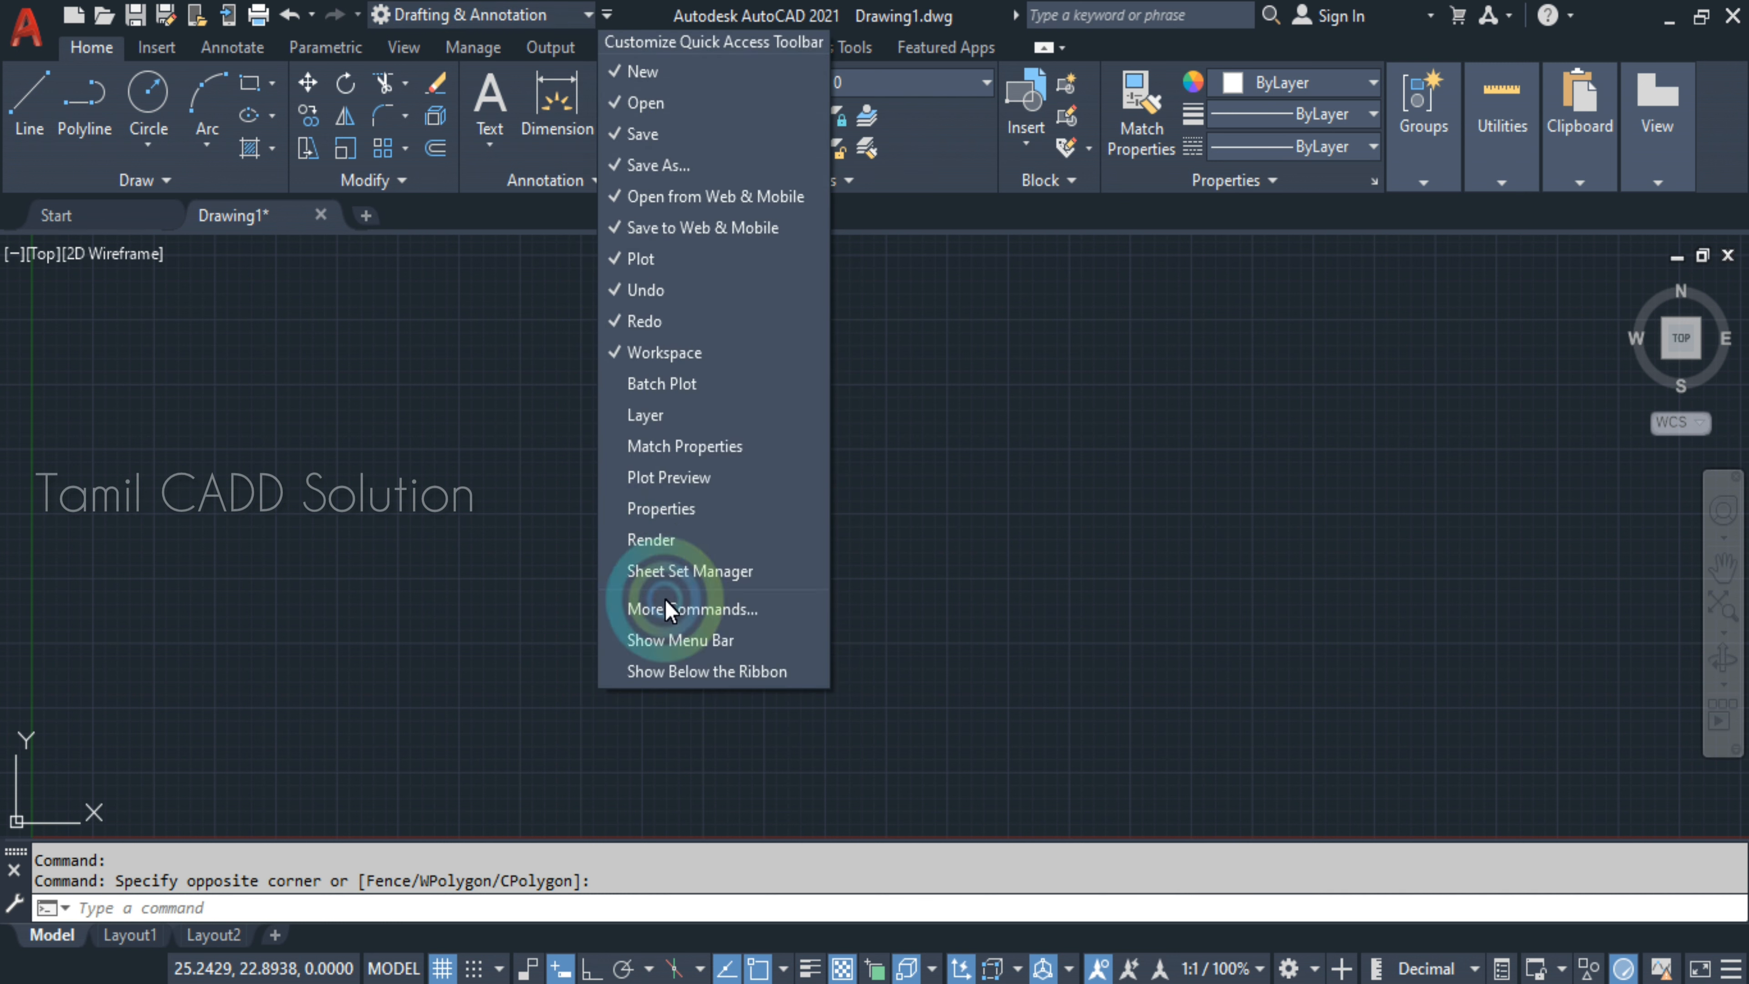
left_click(673, 639)
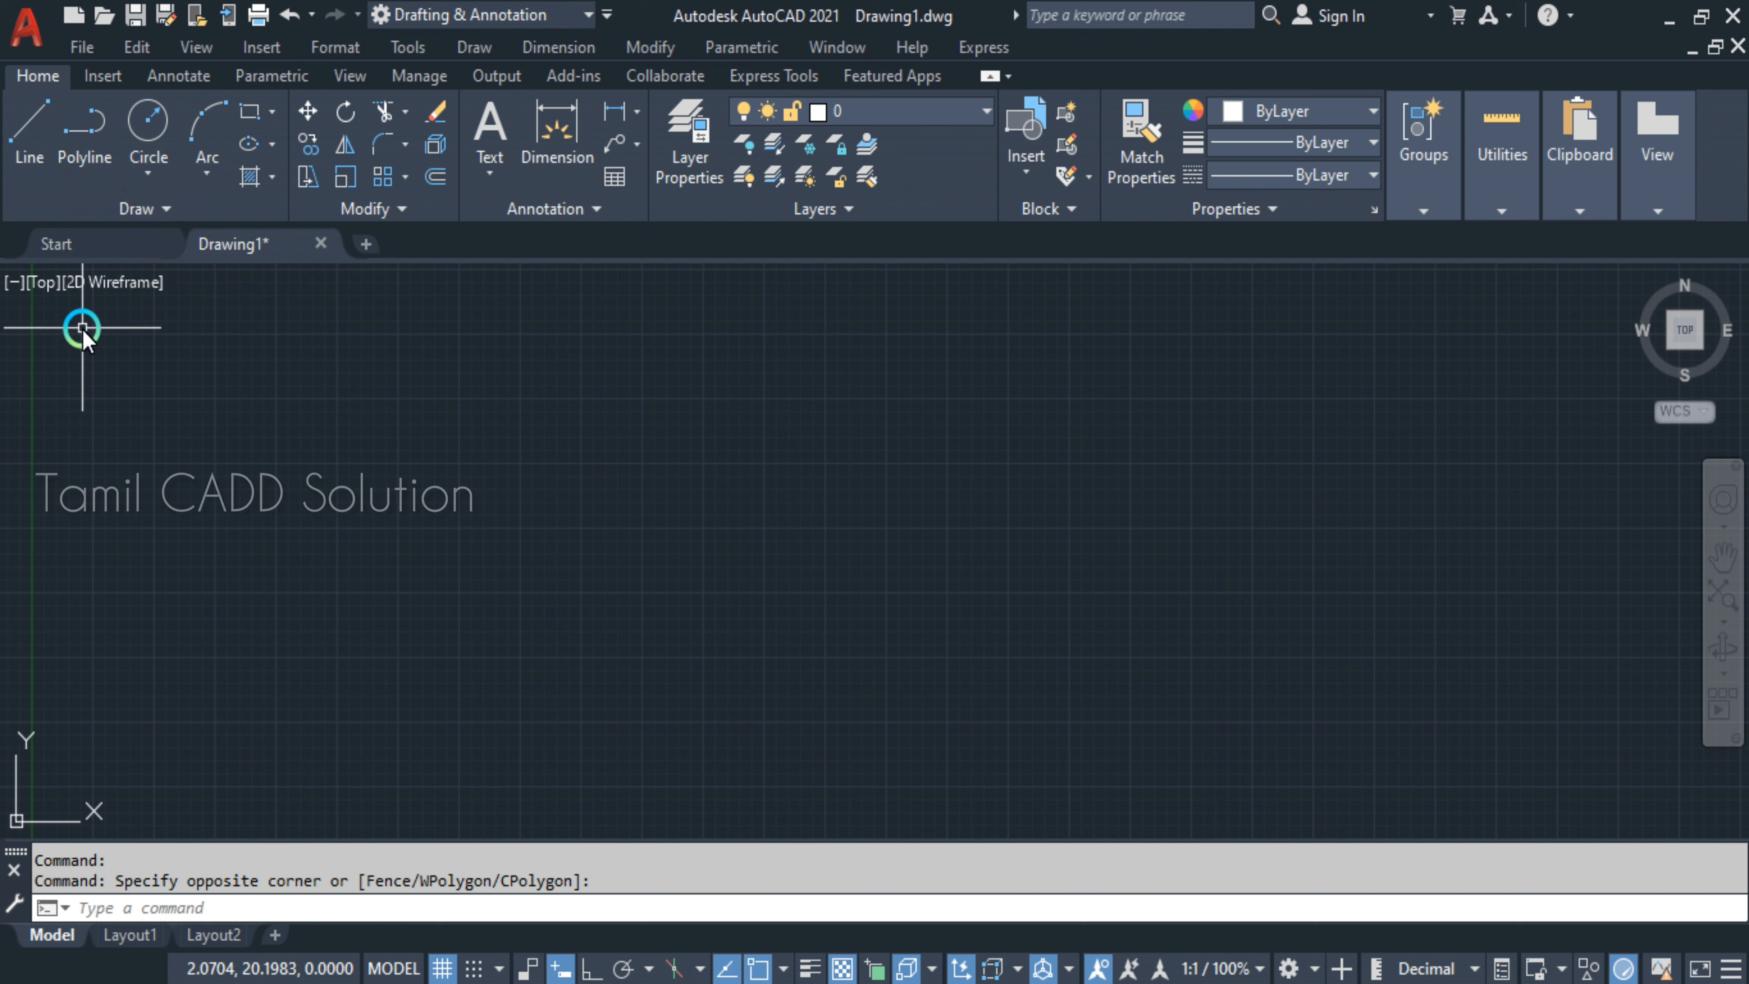
- Set the drawing's length units to Architectural with a precision of 0'-0 1/2"
mouse_move(215, 242)
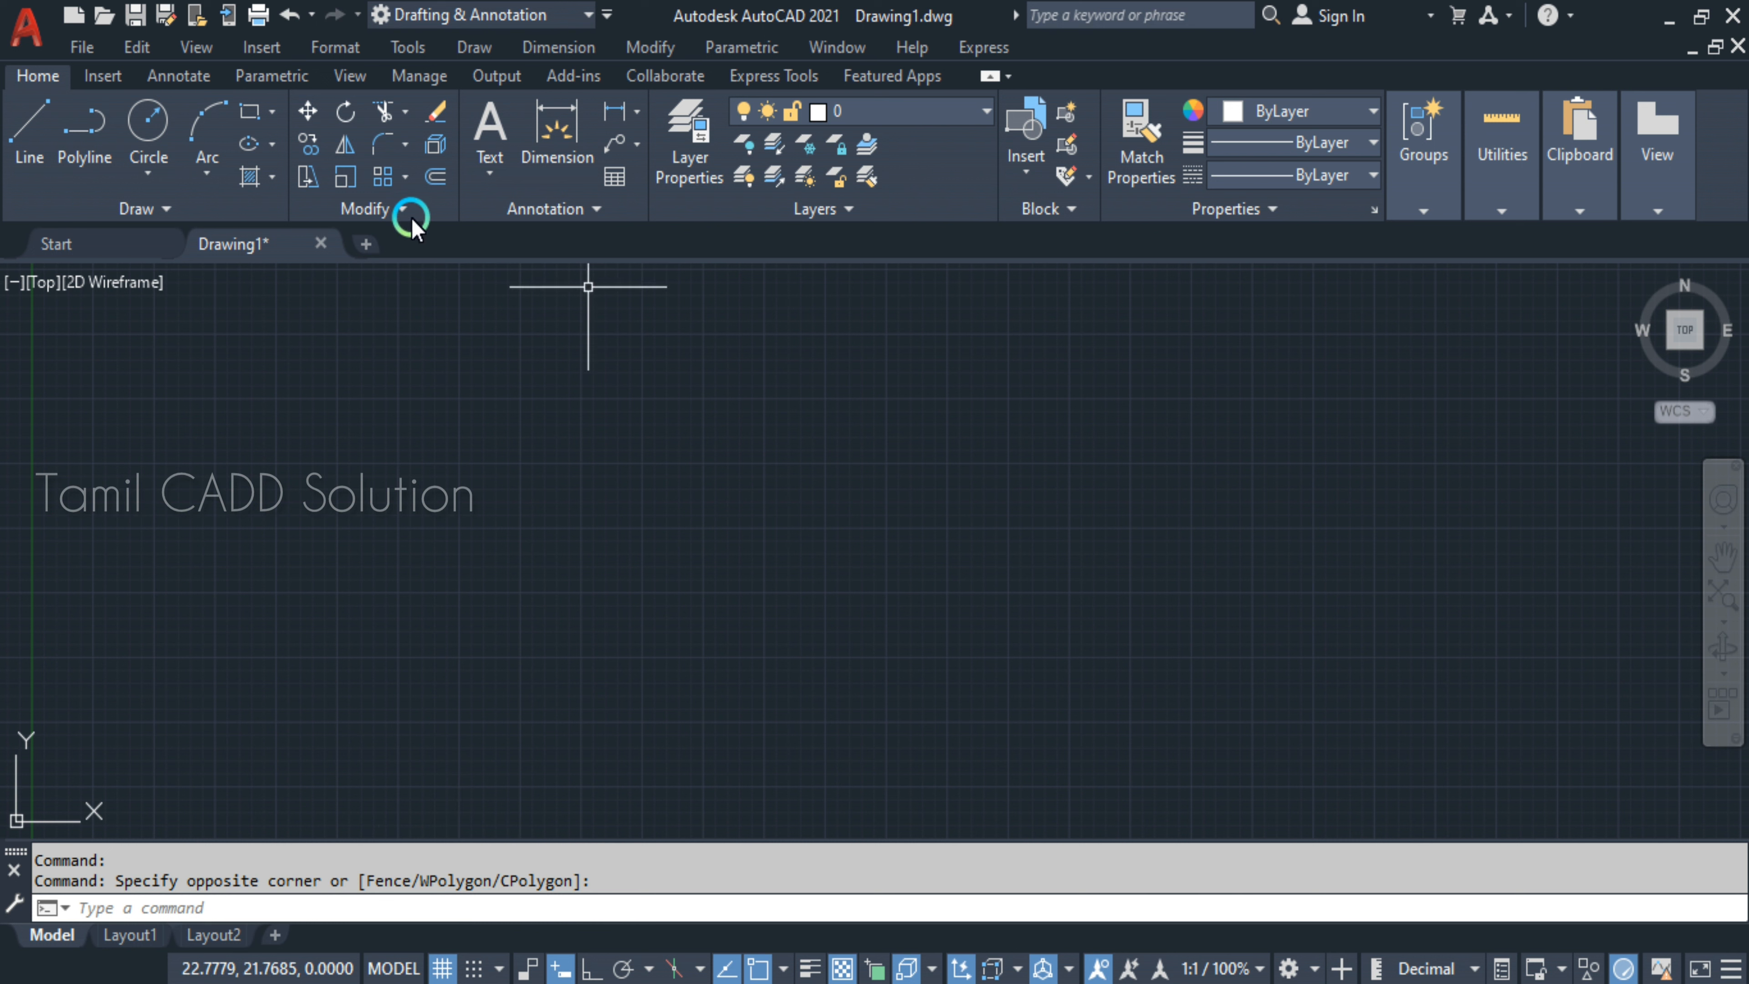
type("un")
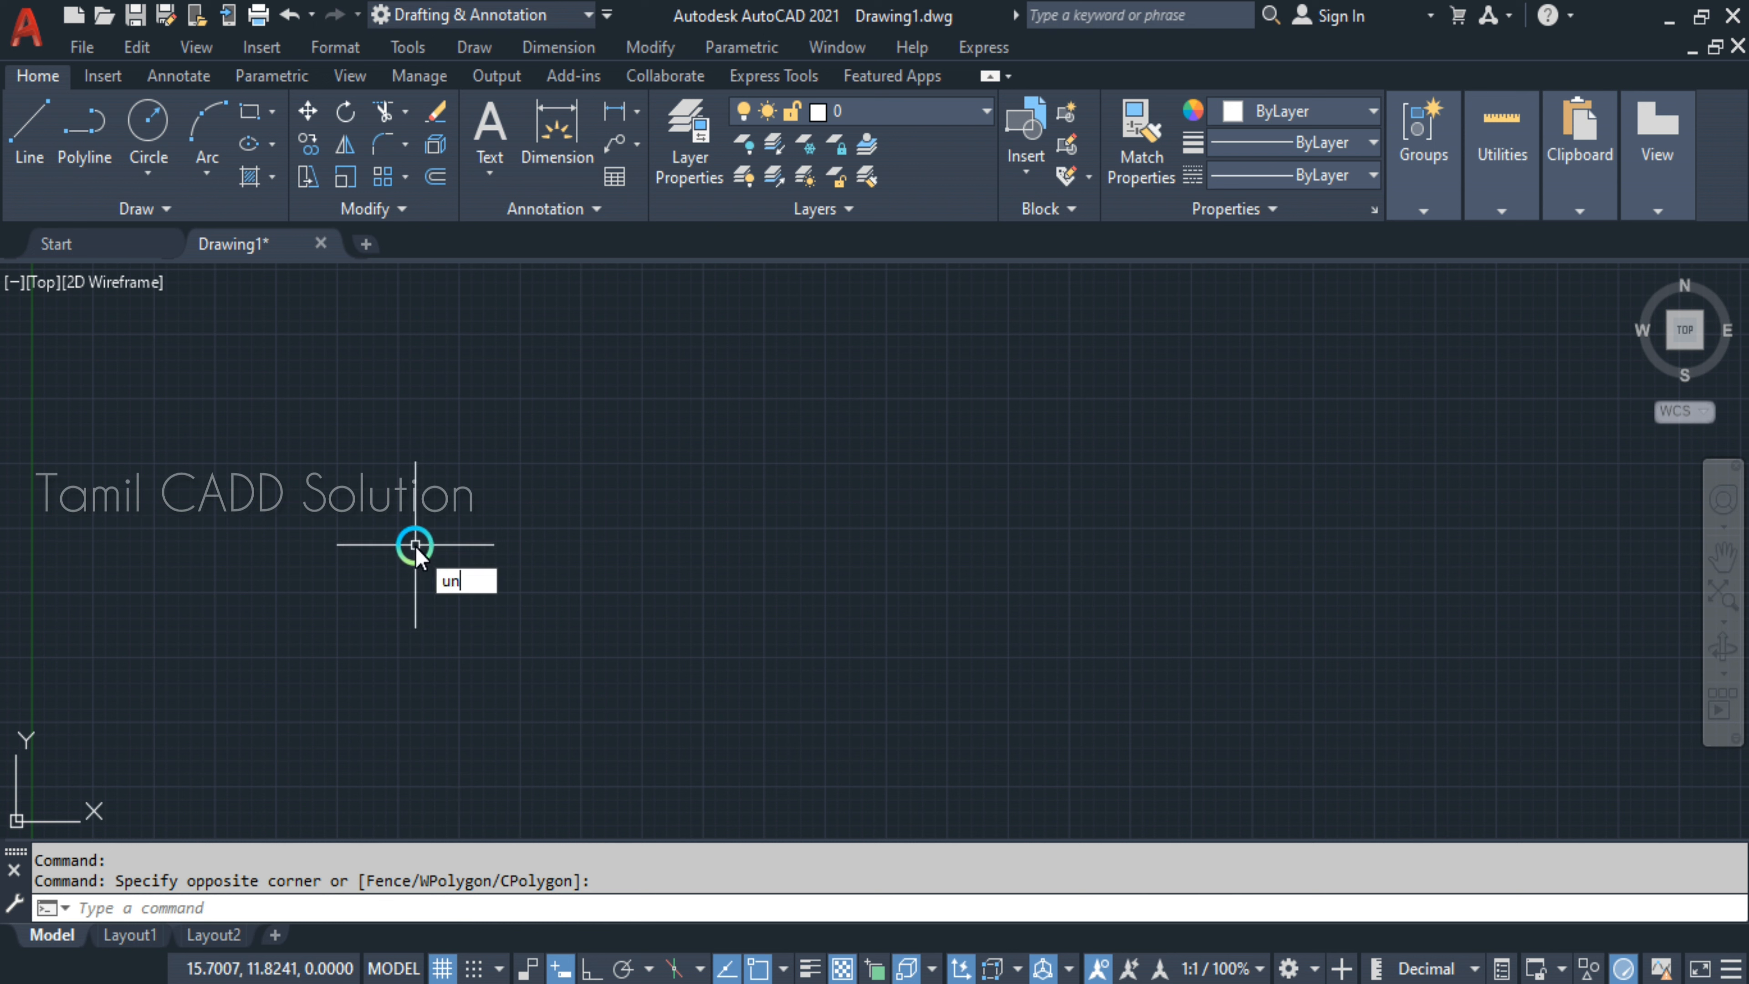
key("Return")
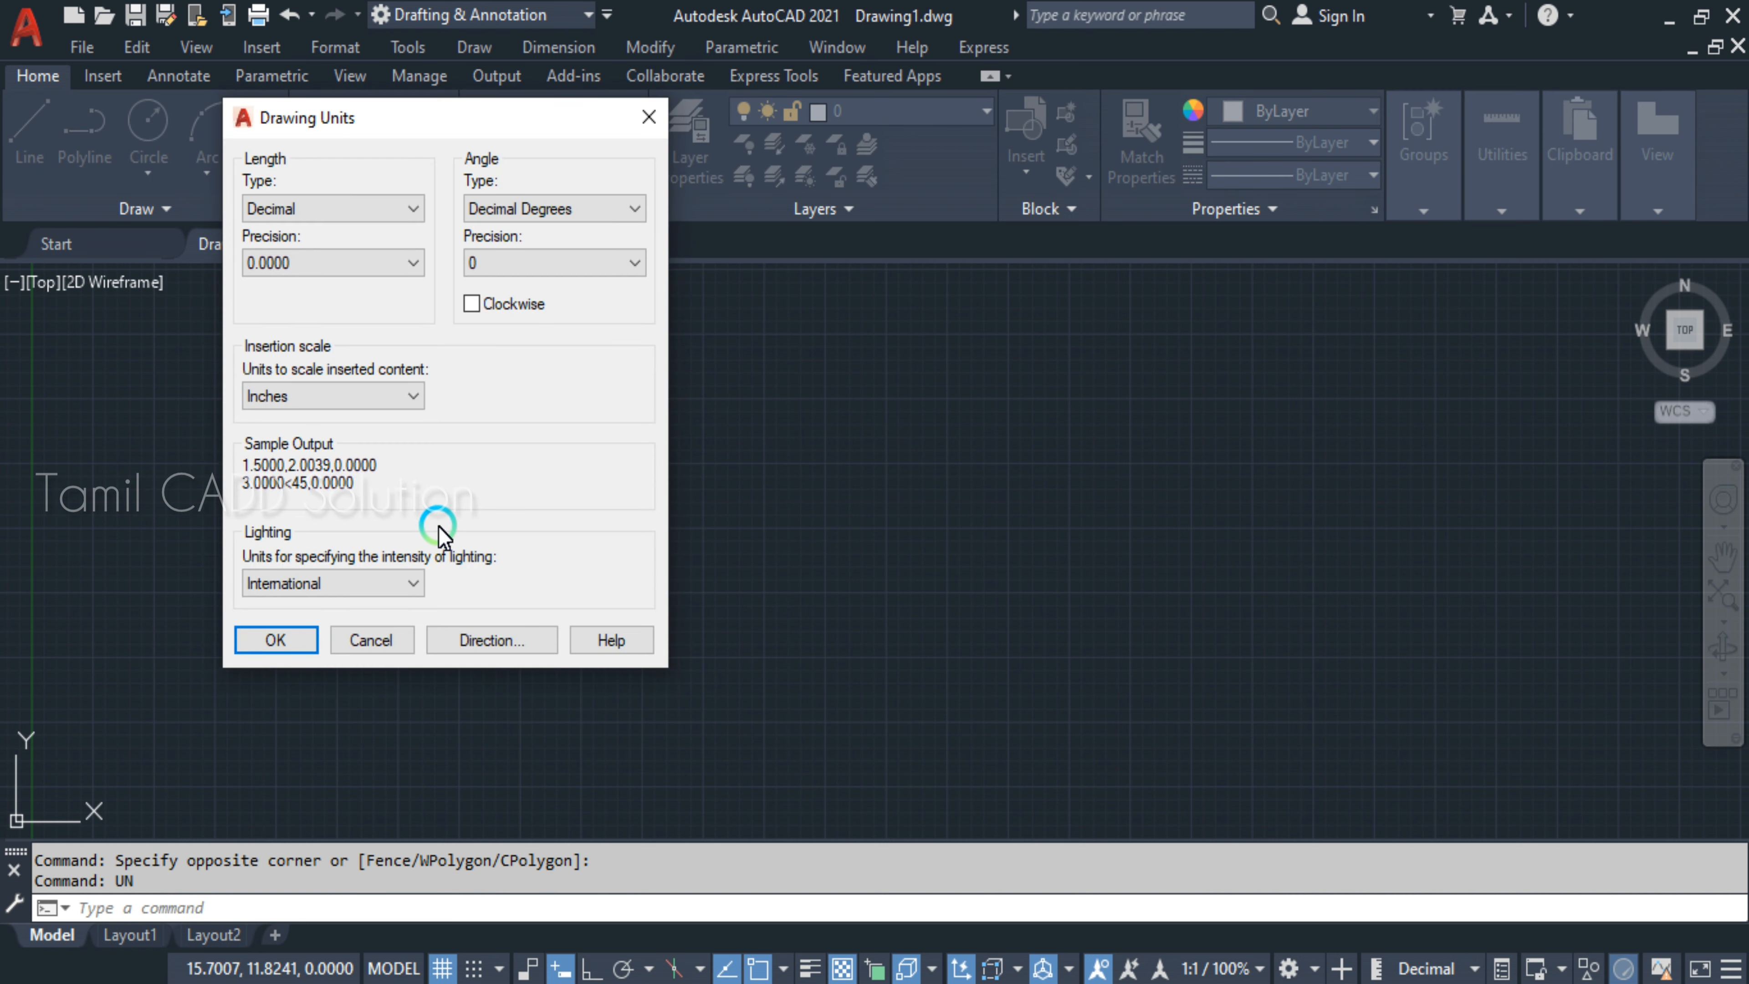
left_click(337, 212)
left_click(323, 229)
left_click(318, 269)
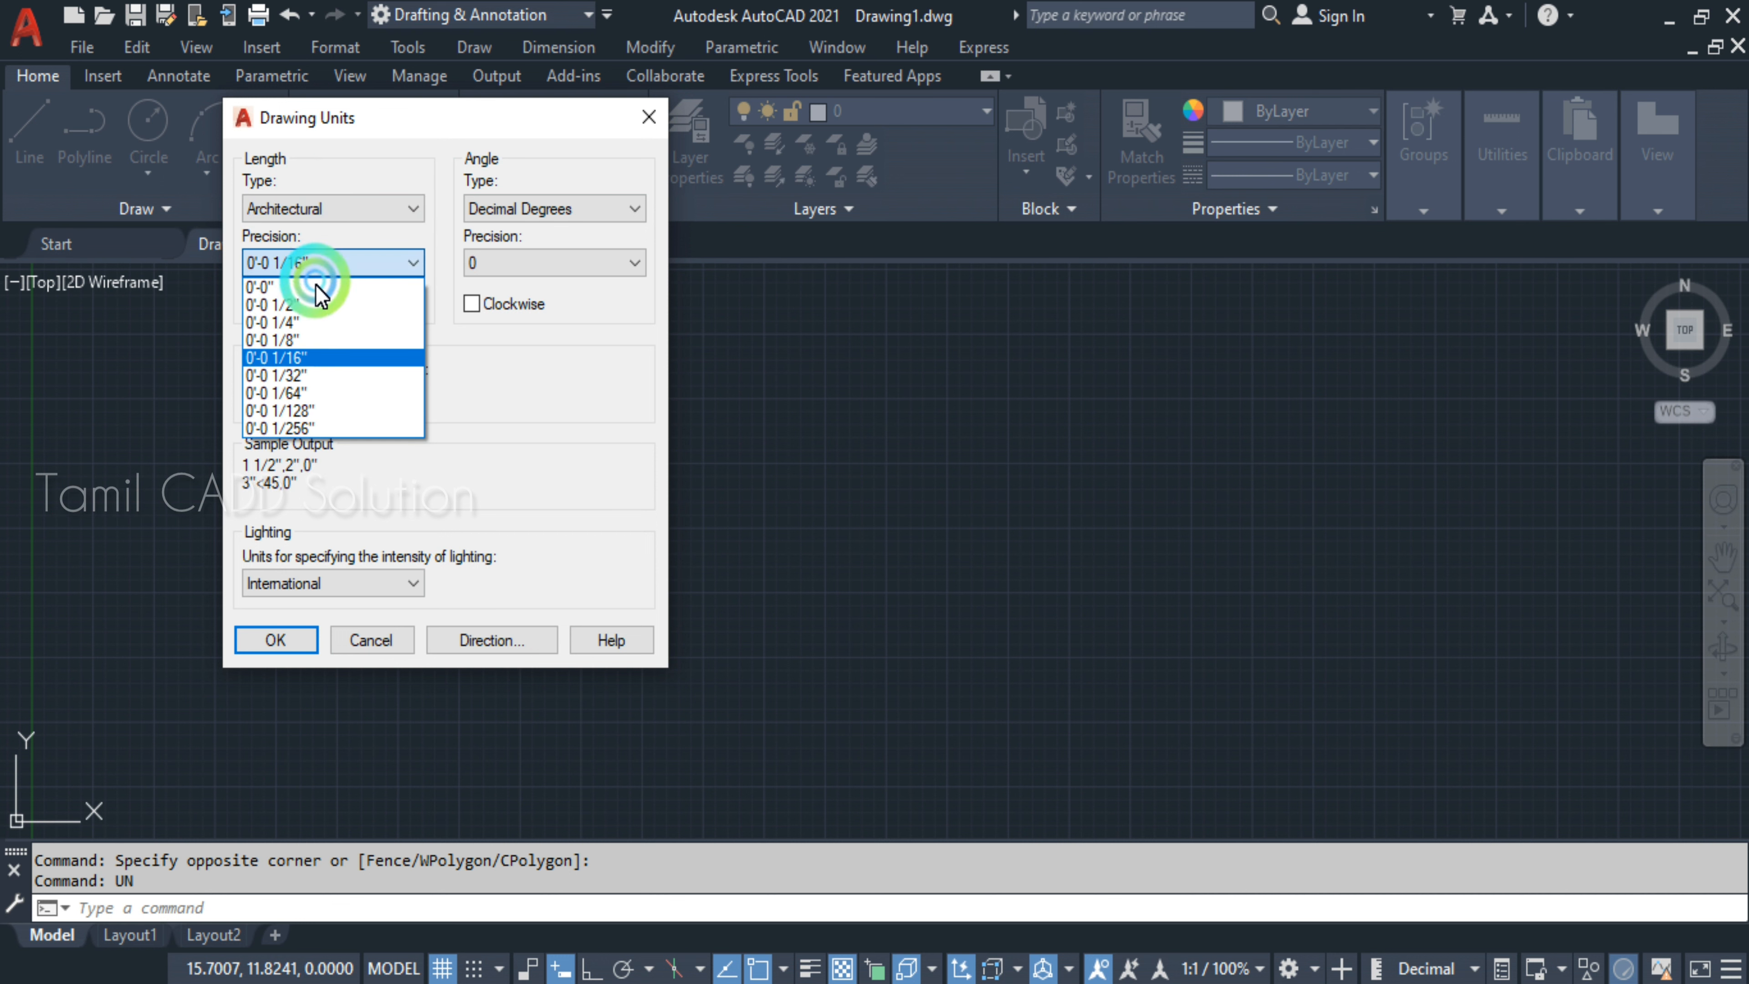
left_click(293, 305)
left_click(278, 644)
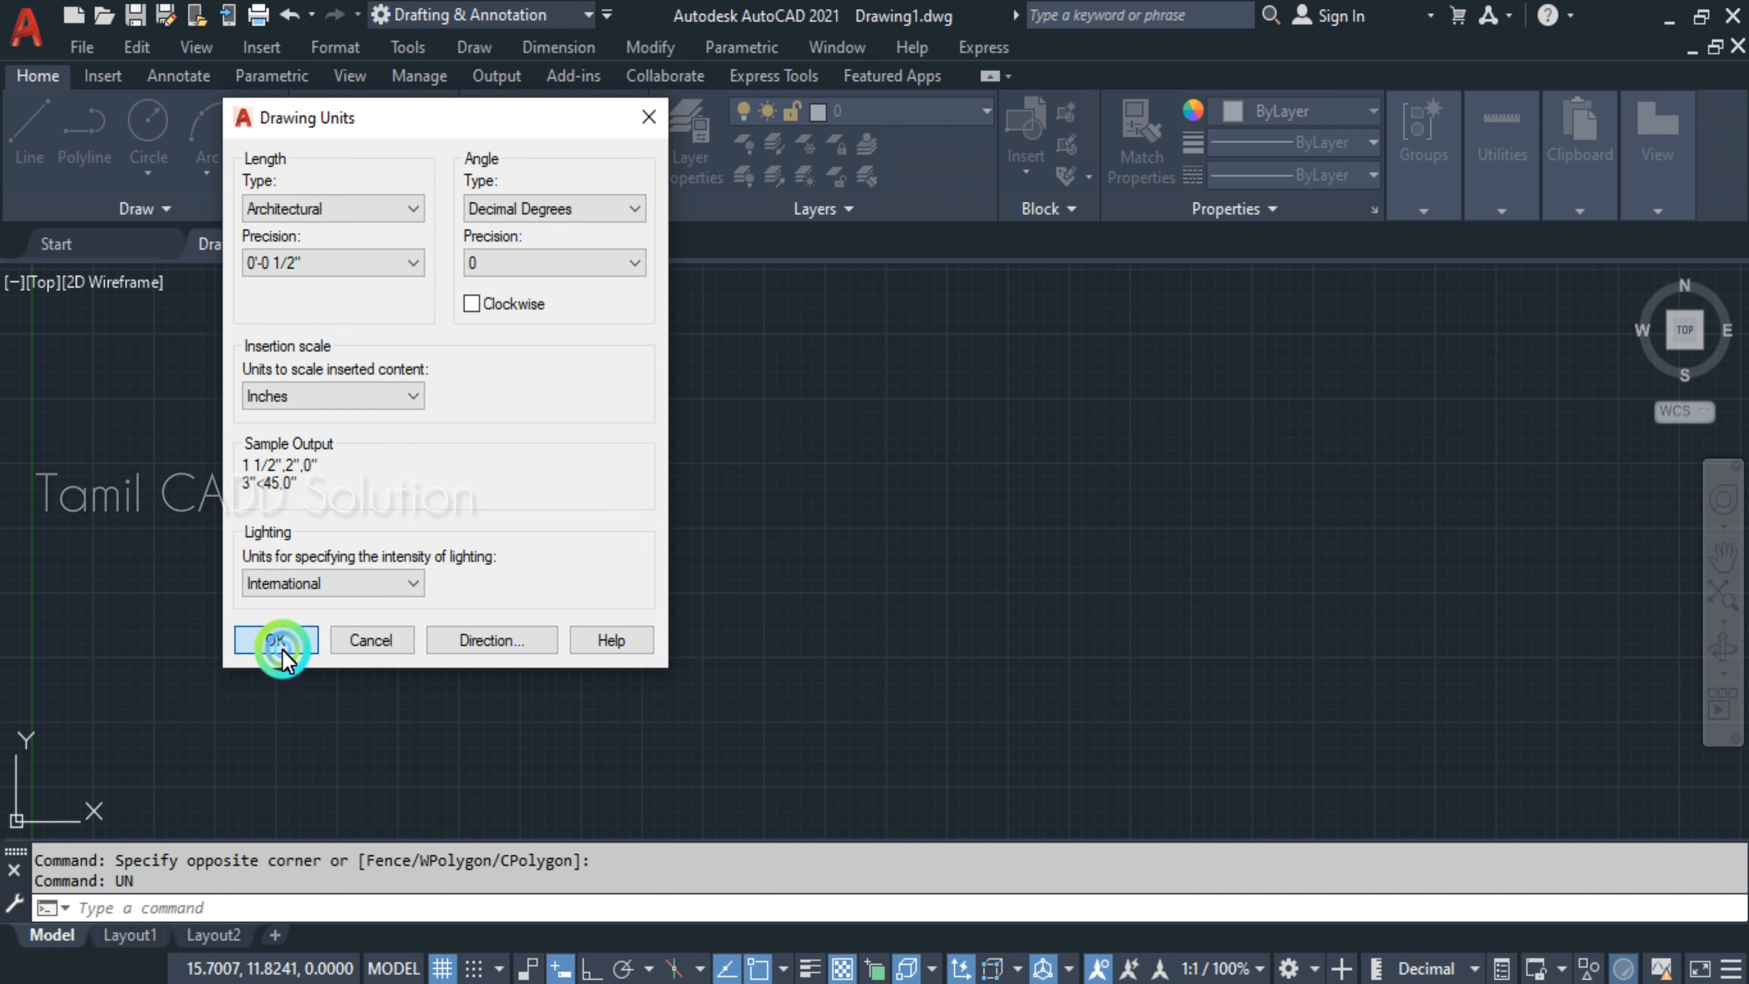
left_click(278, 644)
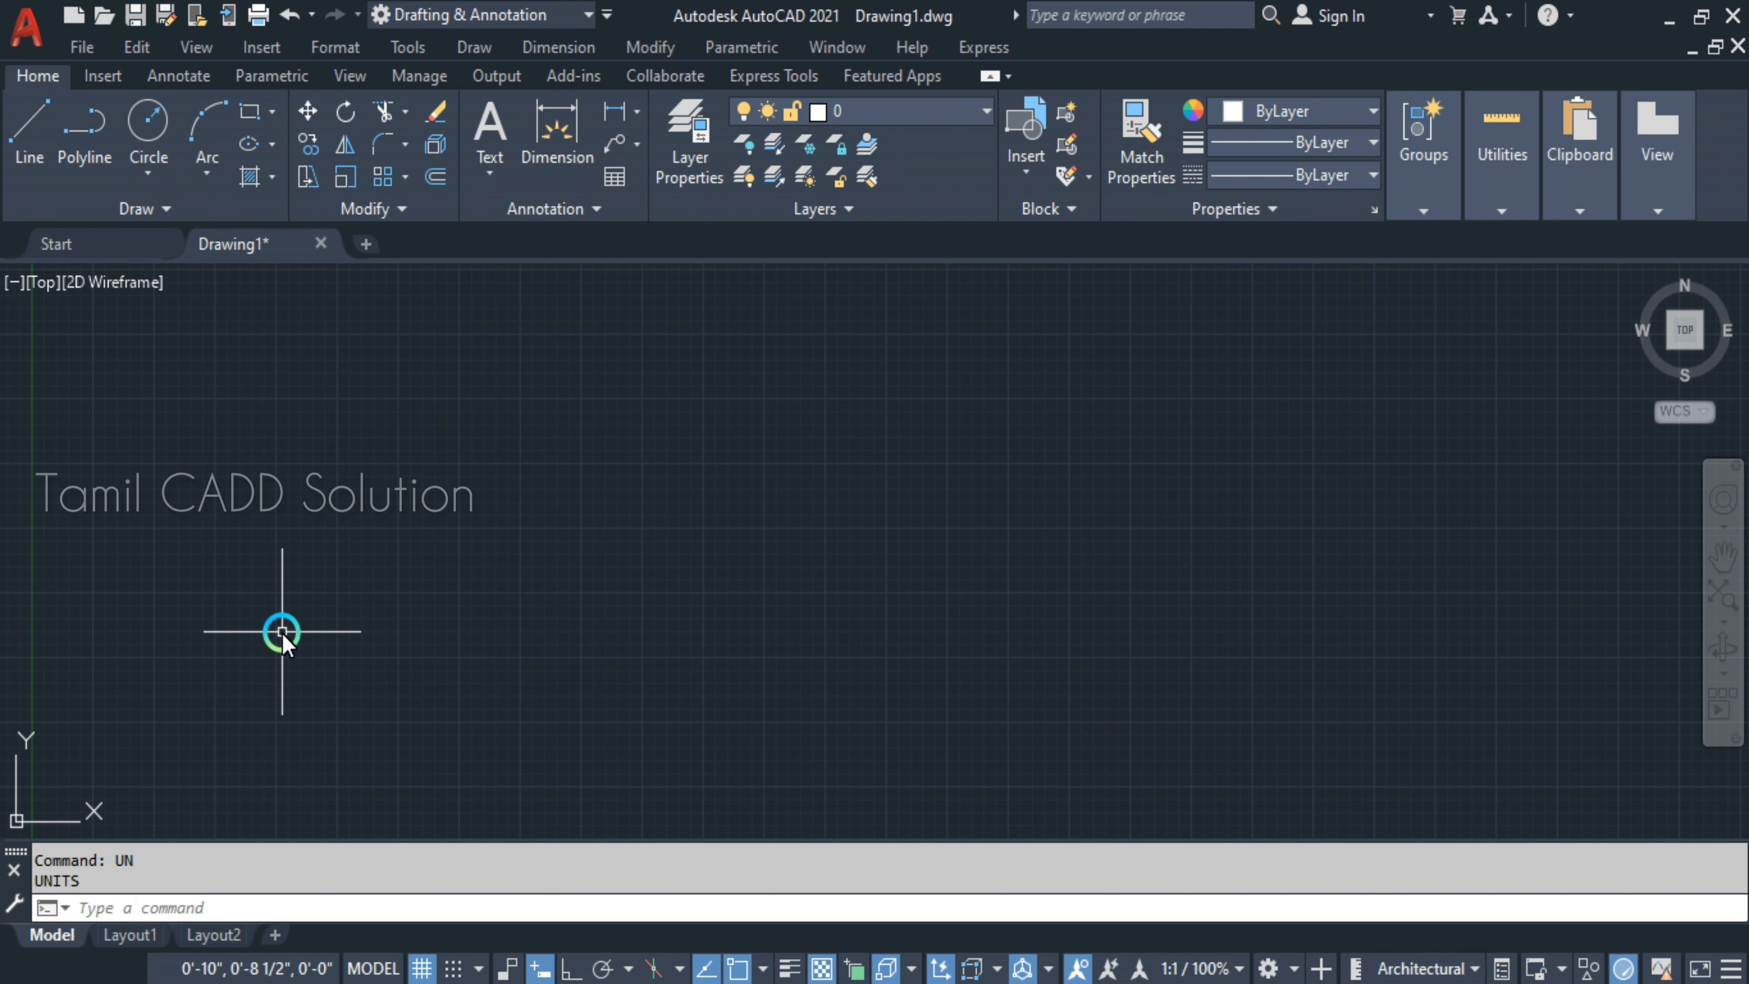
- Zoom to show the entire drawing area, using Zoom All and Zoom Extents
type("z")
key("Return")
type("a")
key("Return")
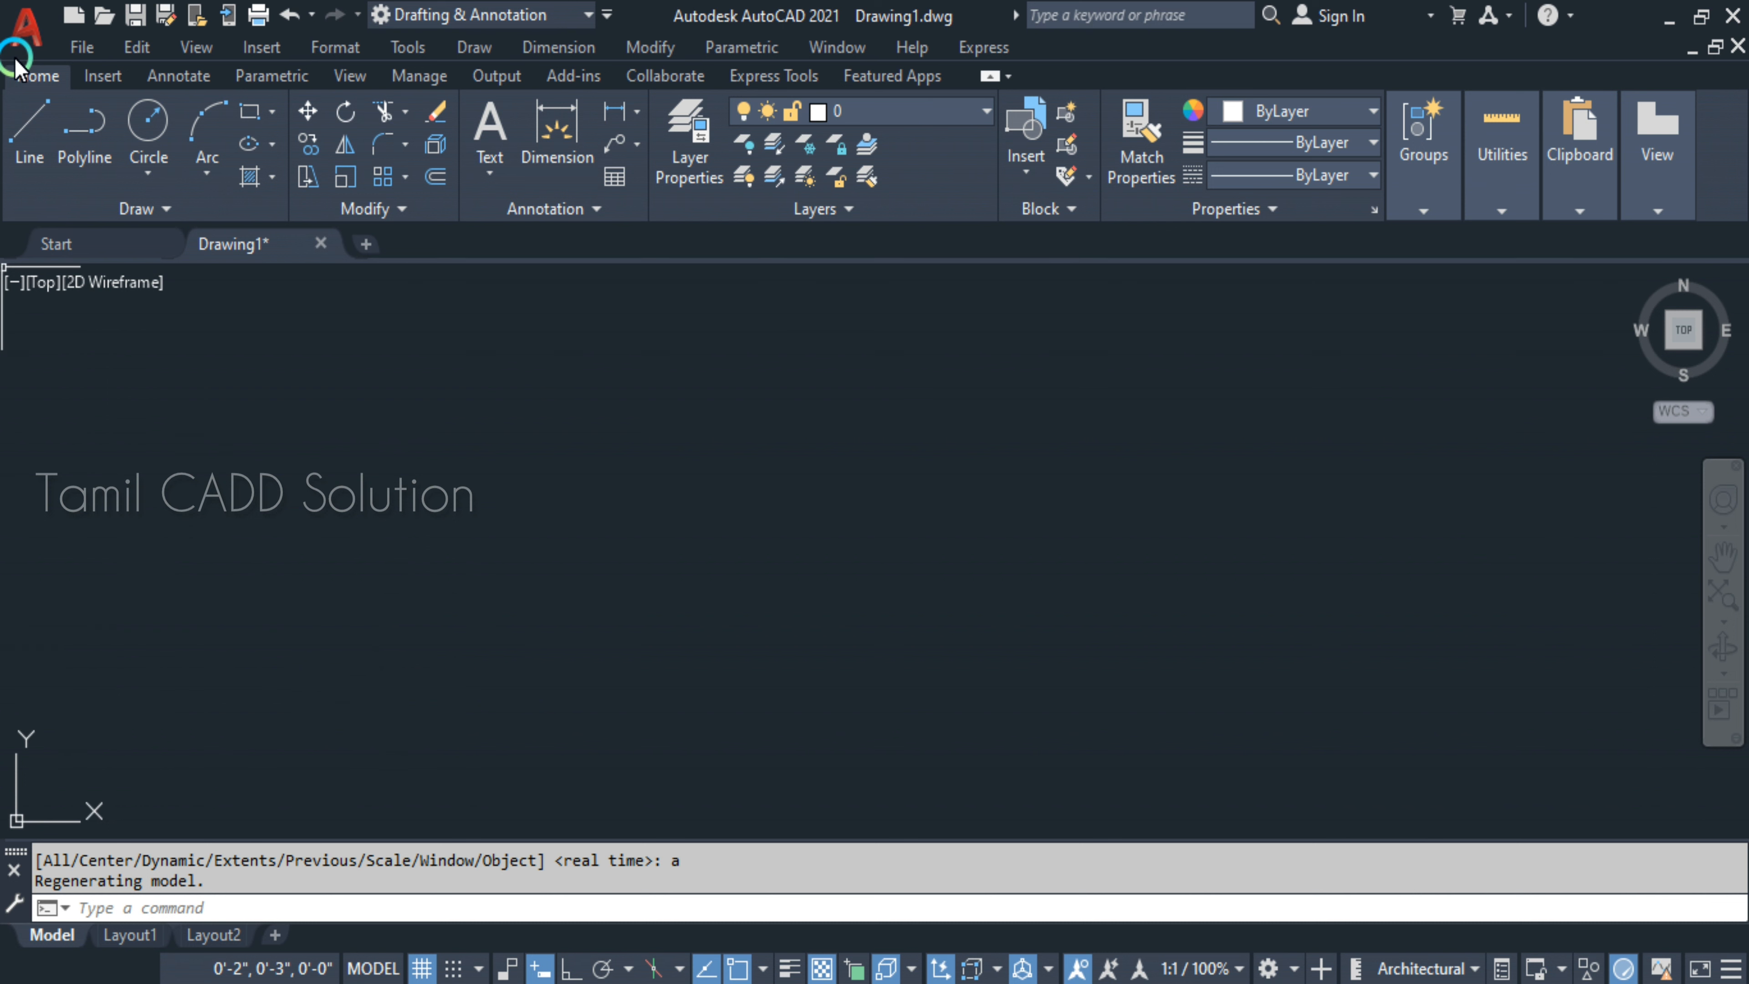
middle_click(520, 467)
middle_click(519, 468)
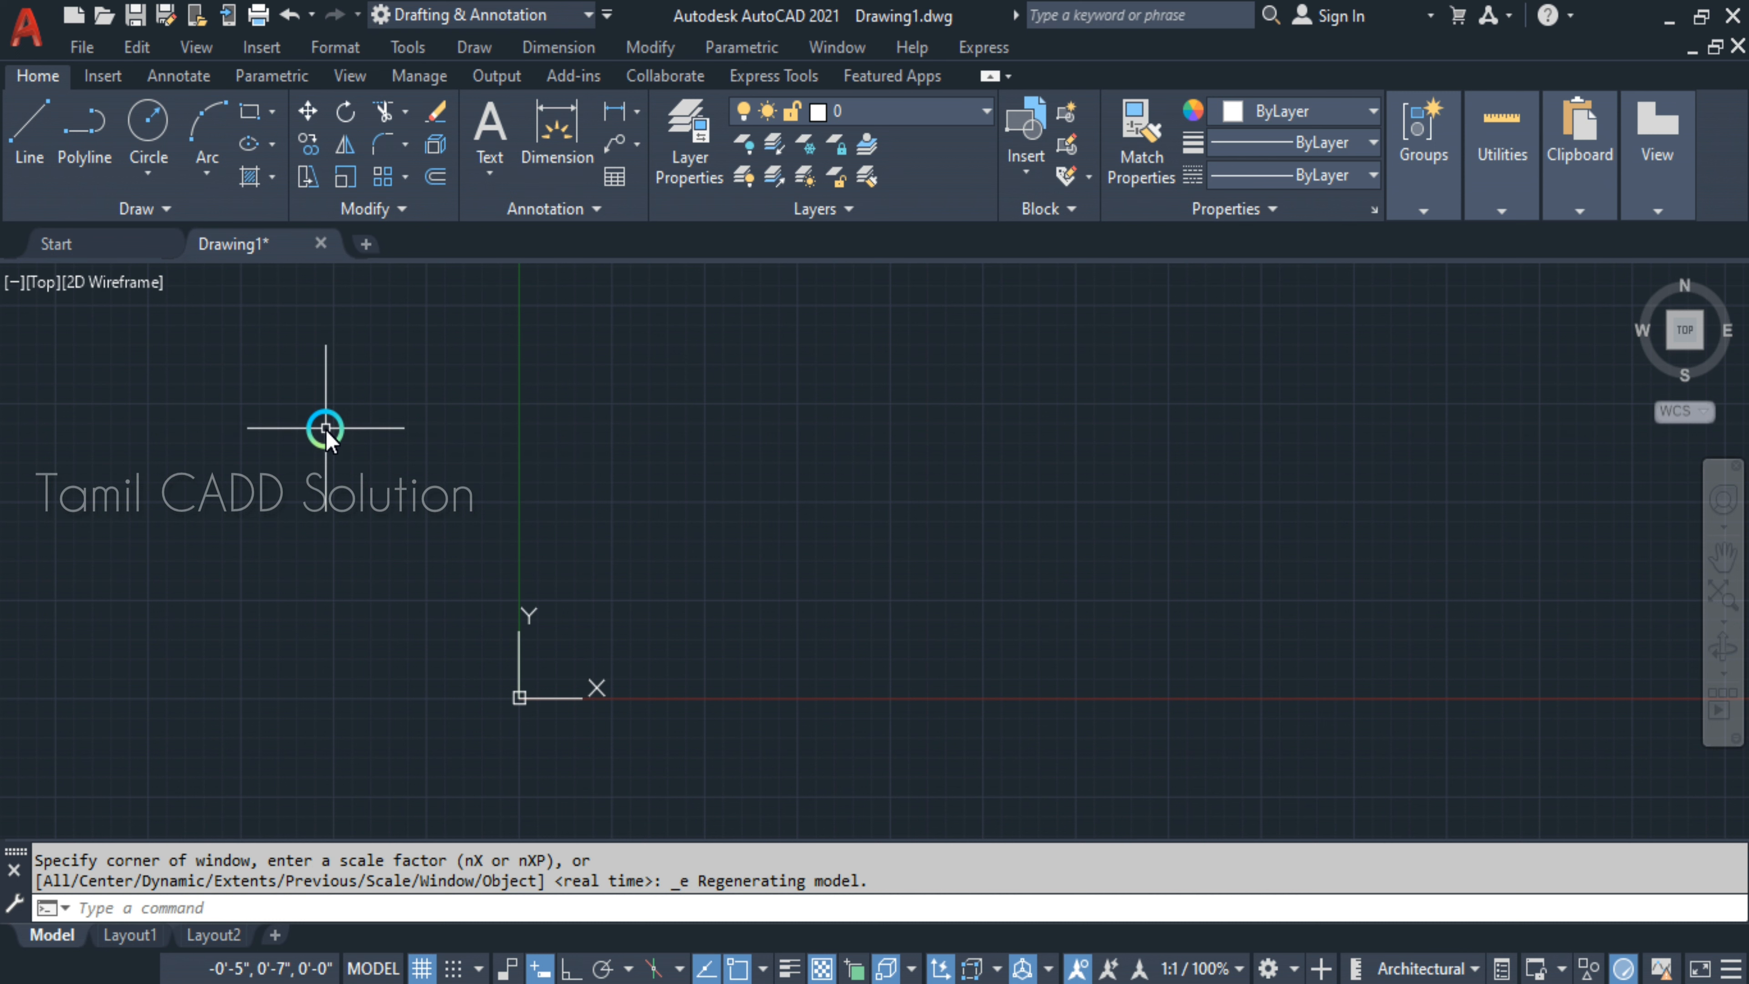
scroll(680, 562, "up", 3)
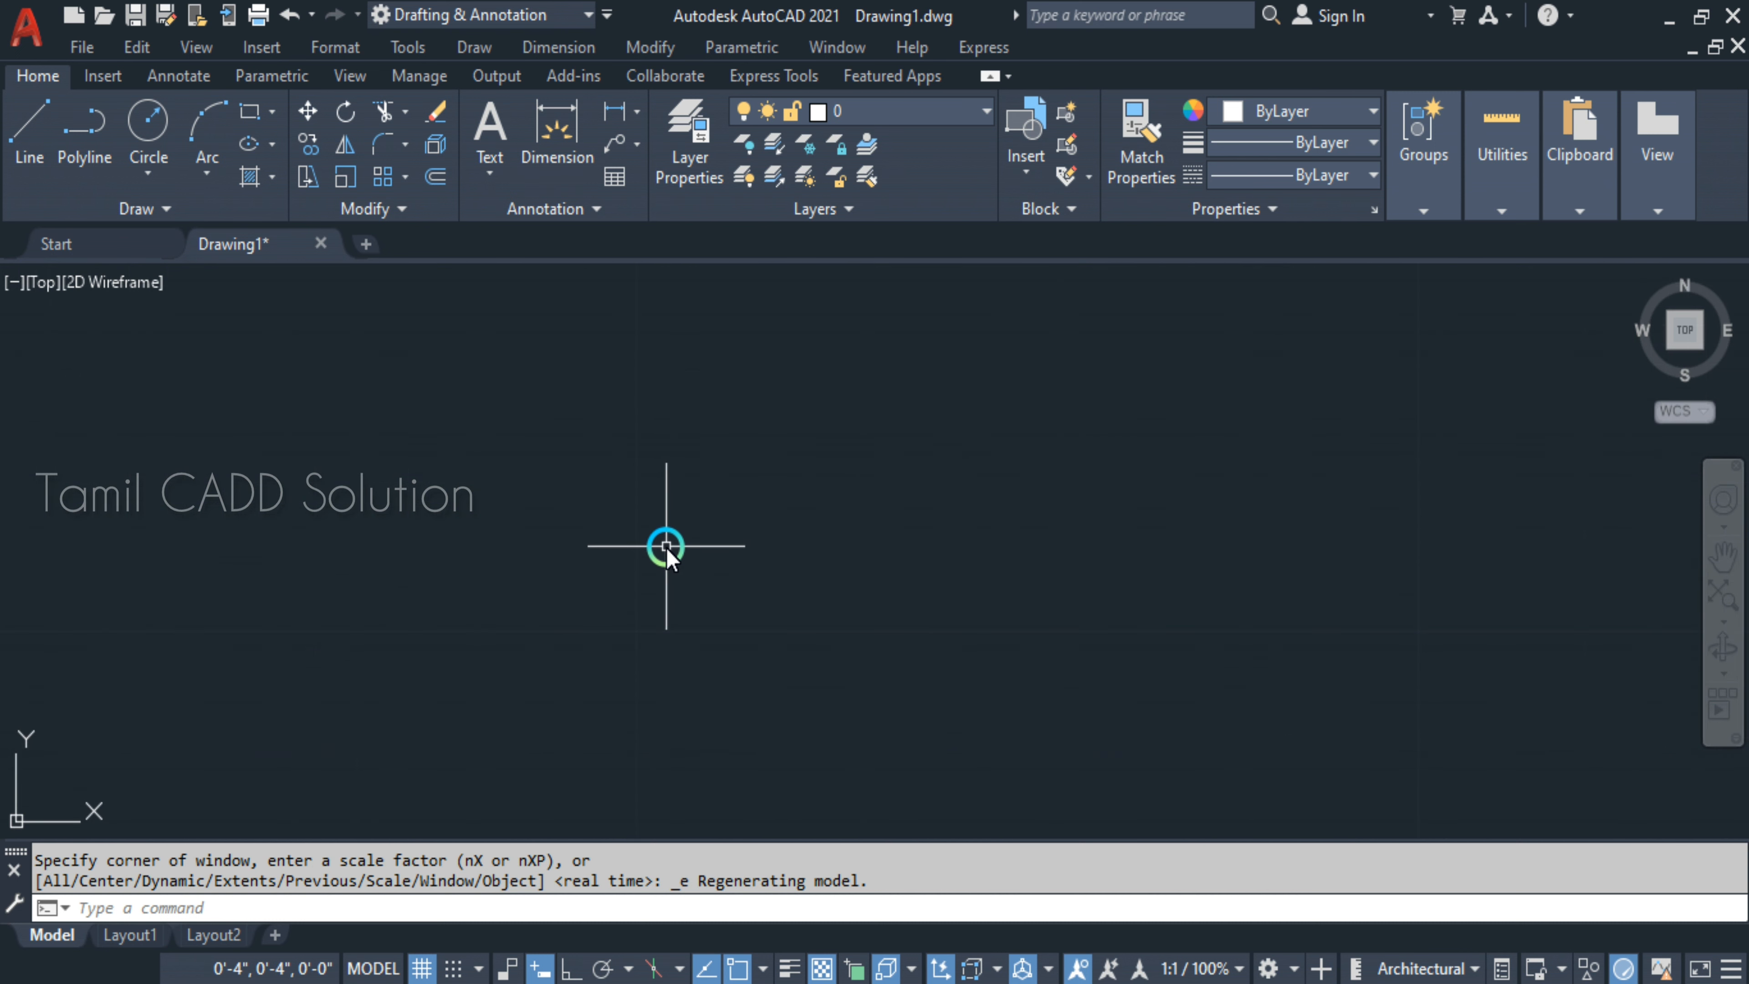
- Show the full drawing area with Zoom All
type("z")
key("Return")
type("a")
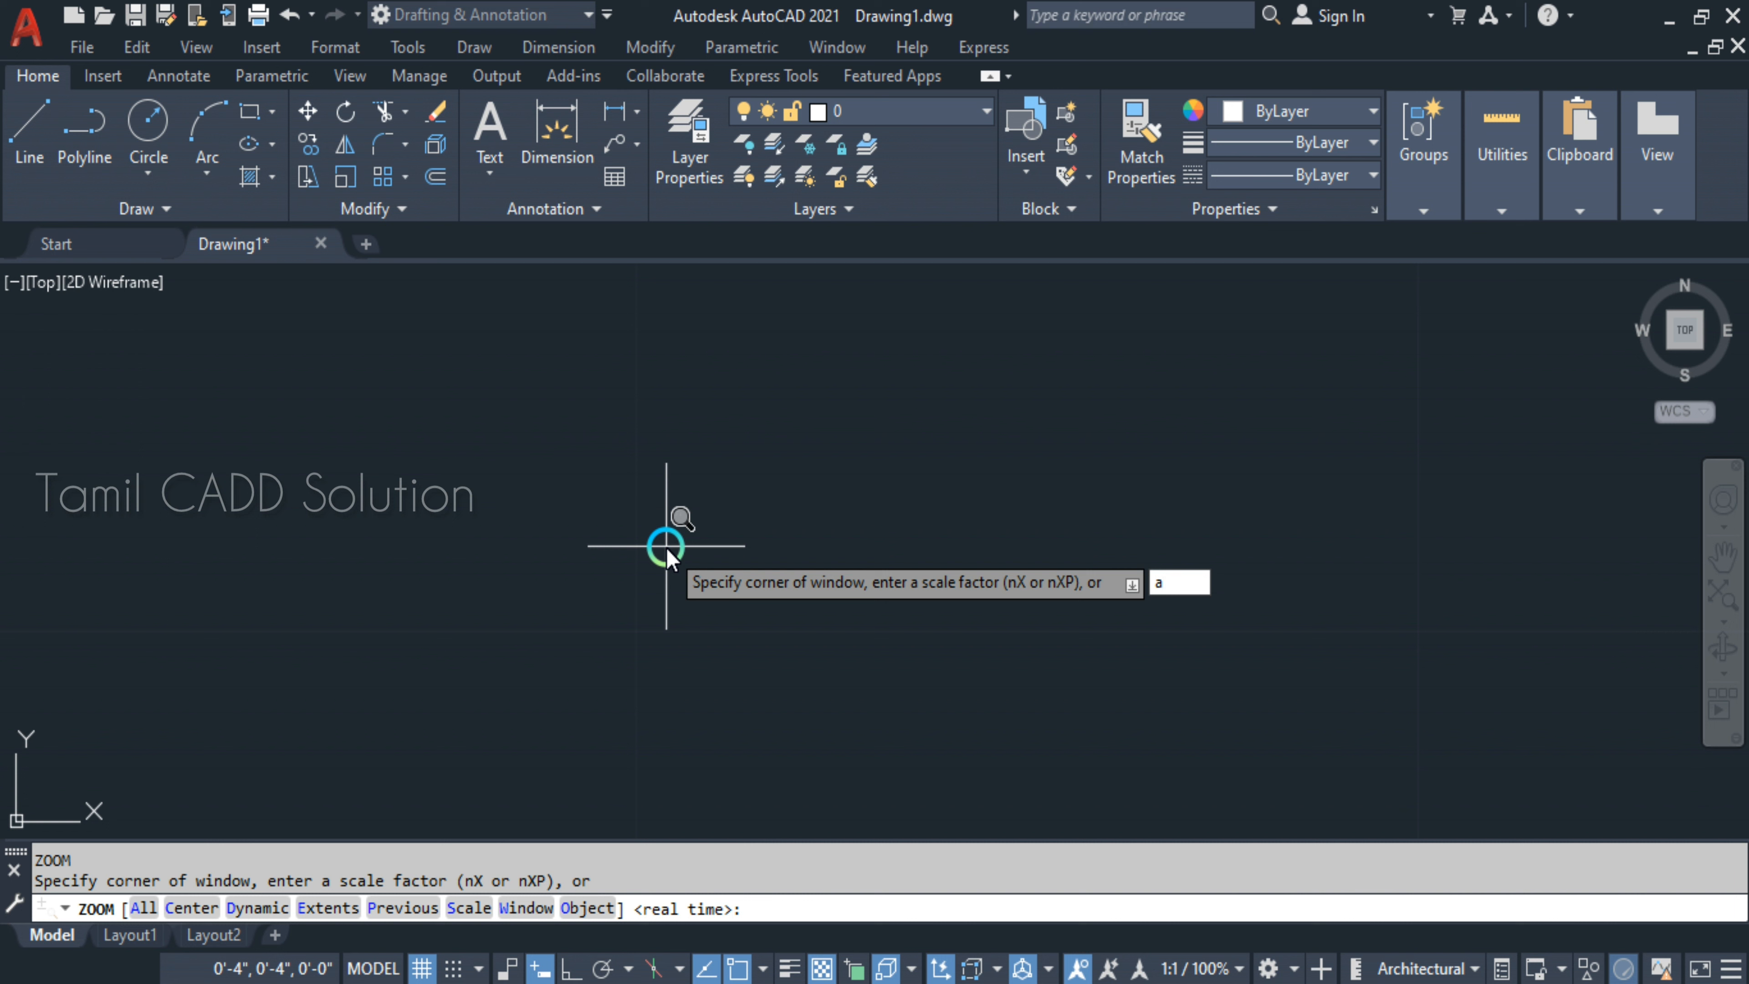
key("Return")
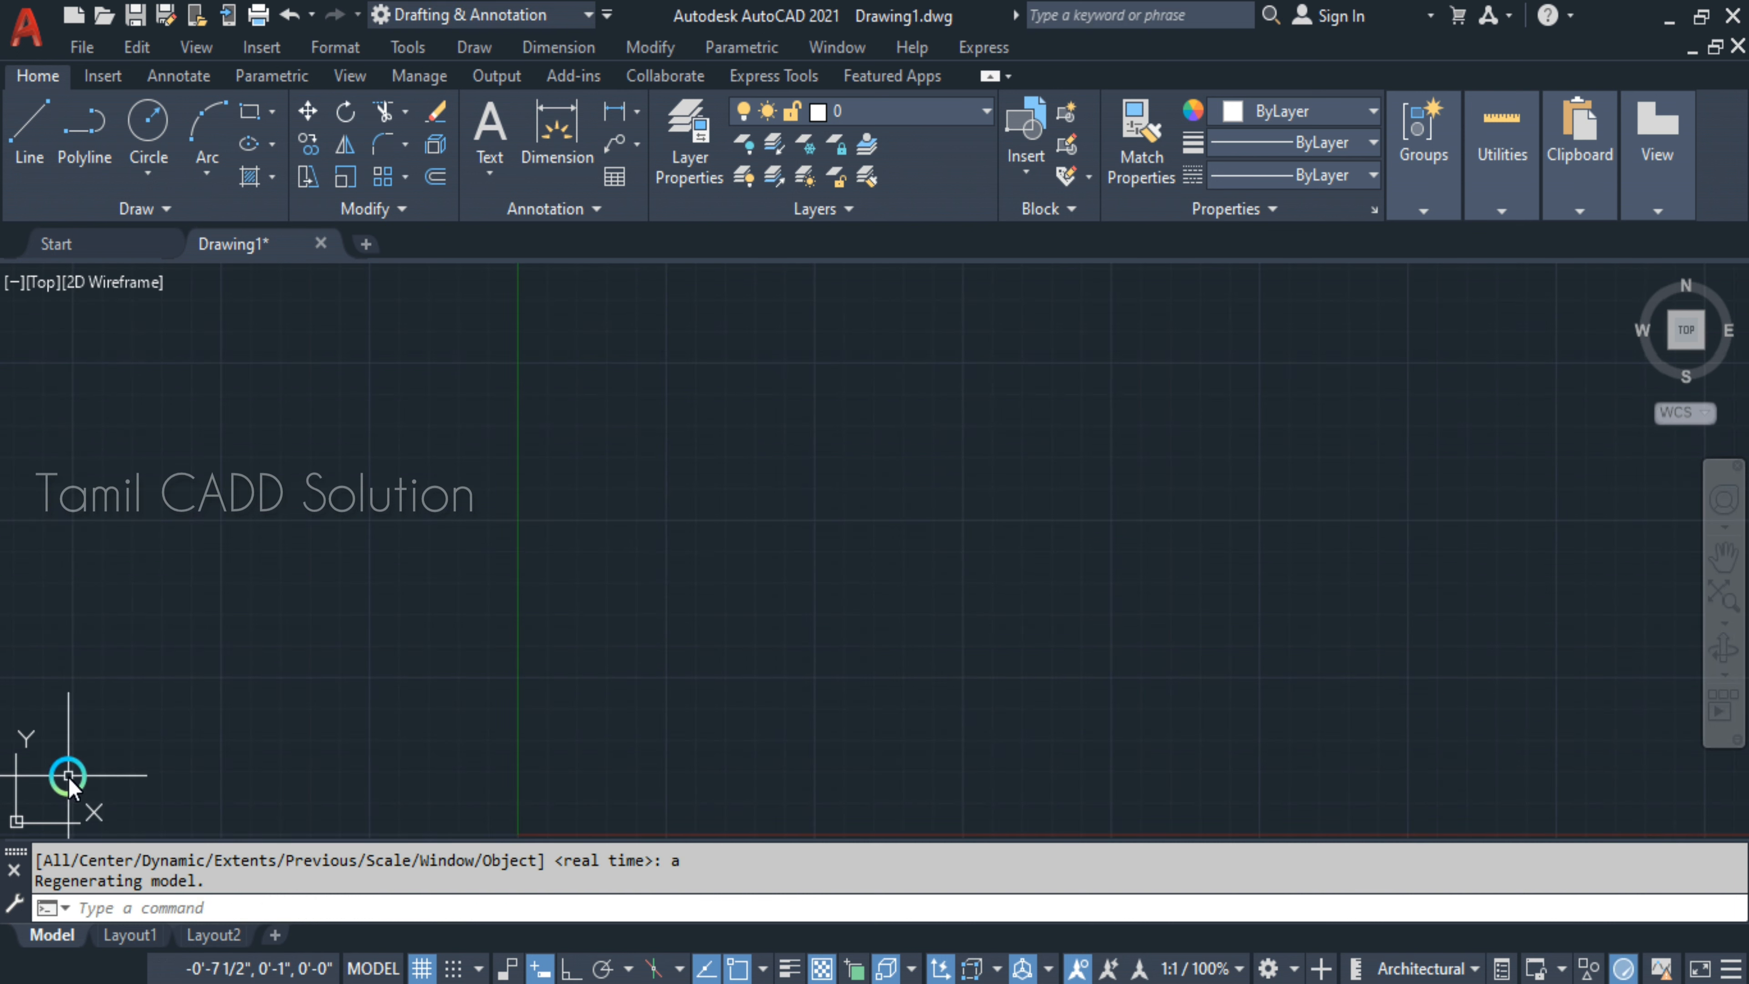
- Try zooming in, zooming out and panning around the origin in the empty drawing area
mouse_move(703, 730)
middle_mouse_down()
mouse_move(431, 515)
mouse_move(417, 439)
middle_mouse_up()
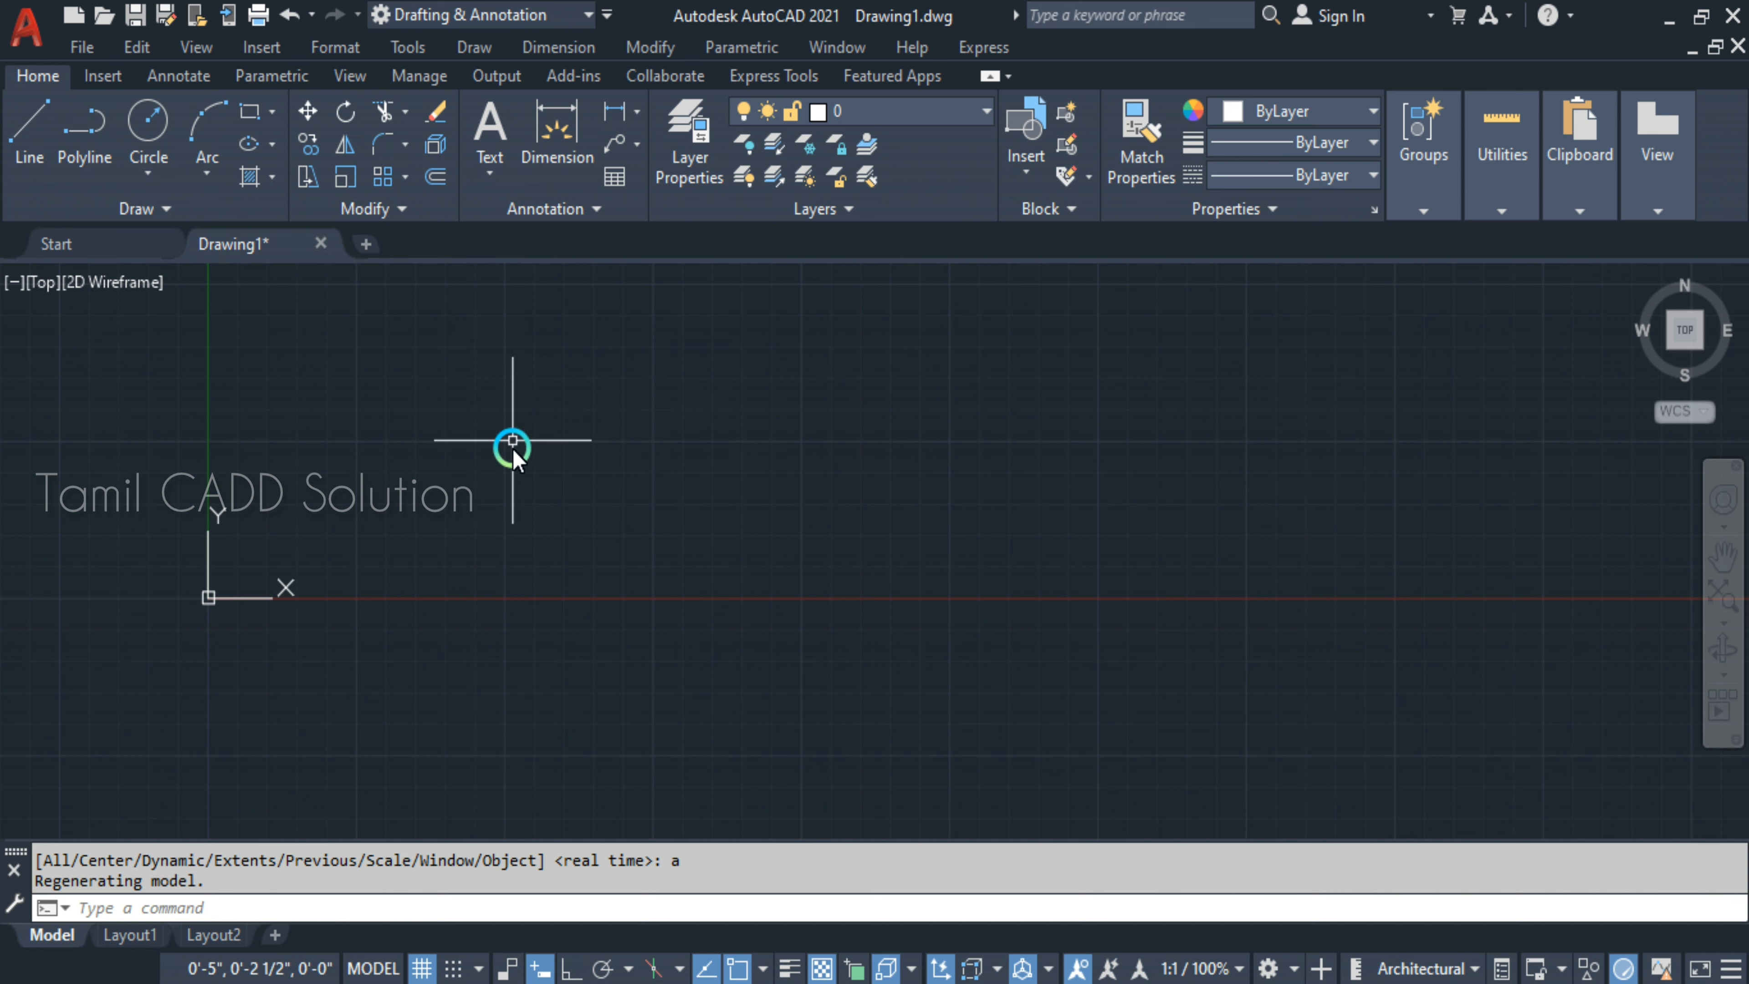
scroll(831, 469, "up", 3)
scroll(713, 459, "down", 9)
scroll(713, 458, "down", 5)
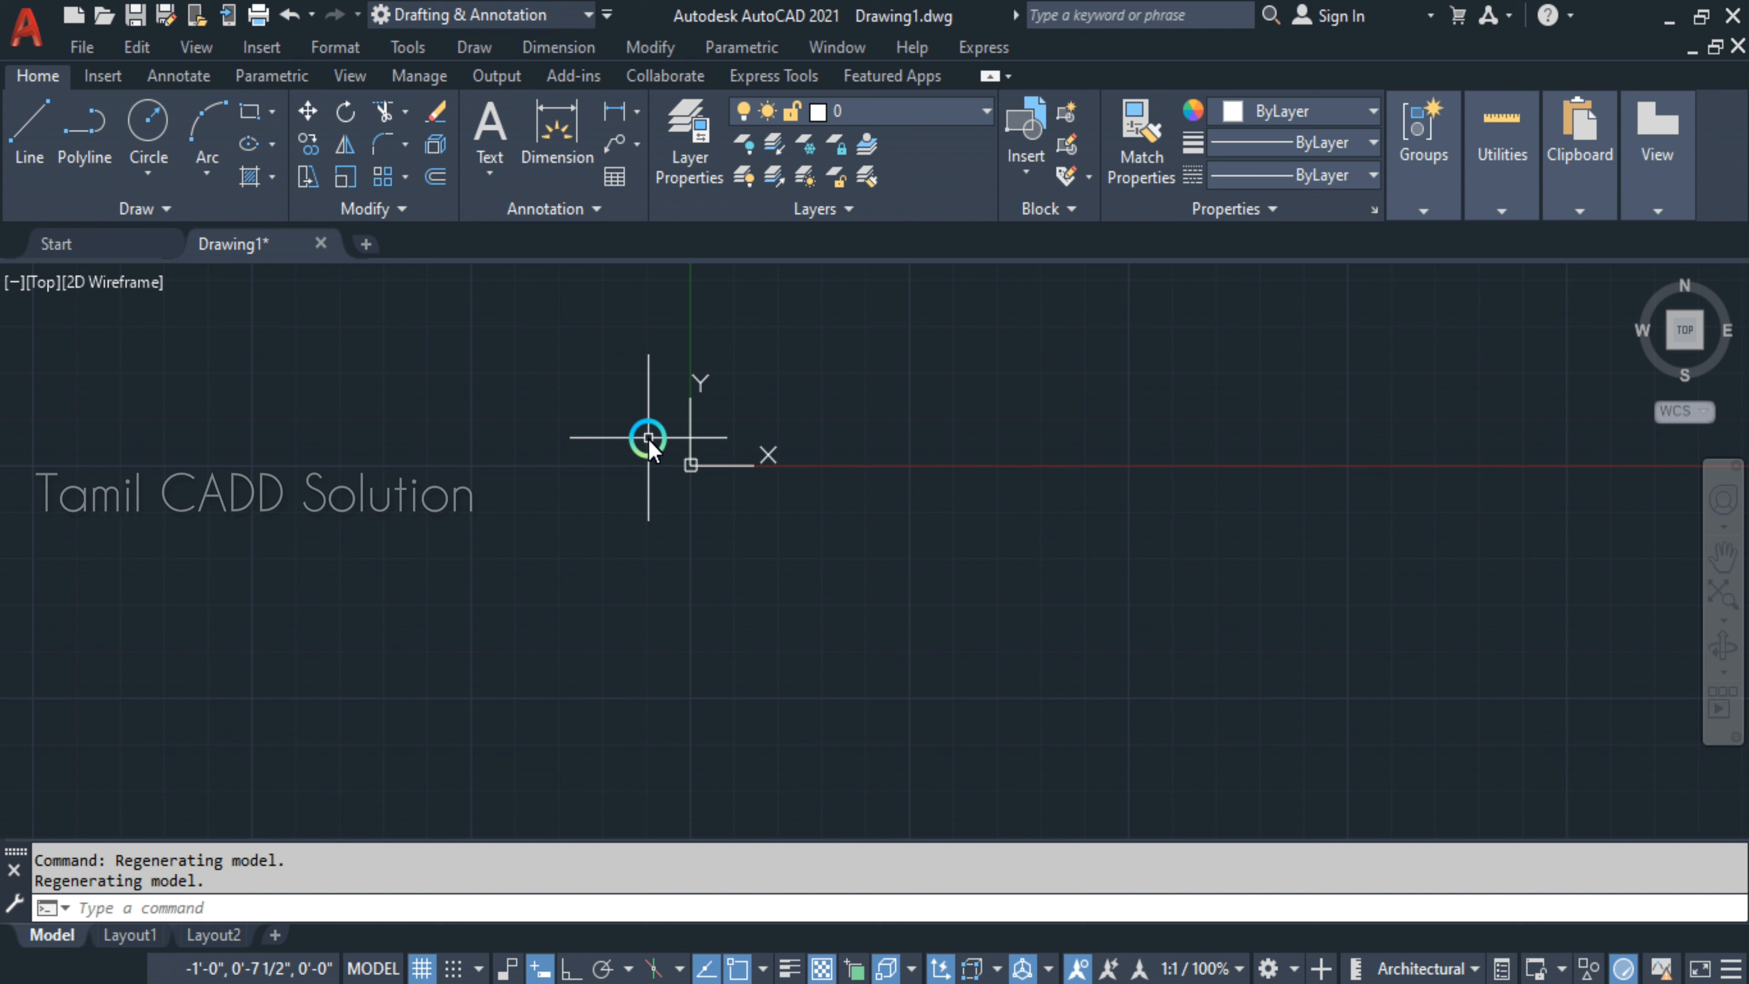
middle_click_drag(1019, 625, 632, 749)
mouse_move(963, 467)
middle_mouse_down()
mouse_move(943, 506)
mouse_move(893, 531)
middle_mouse_up()
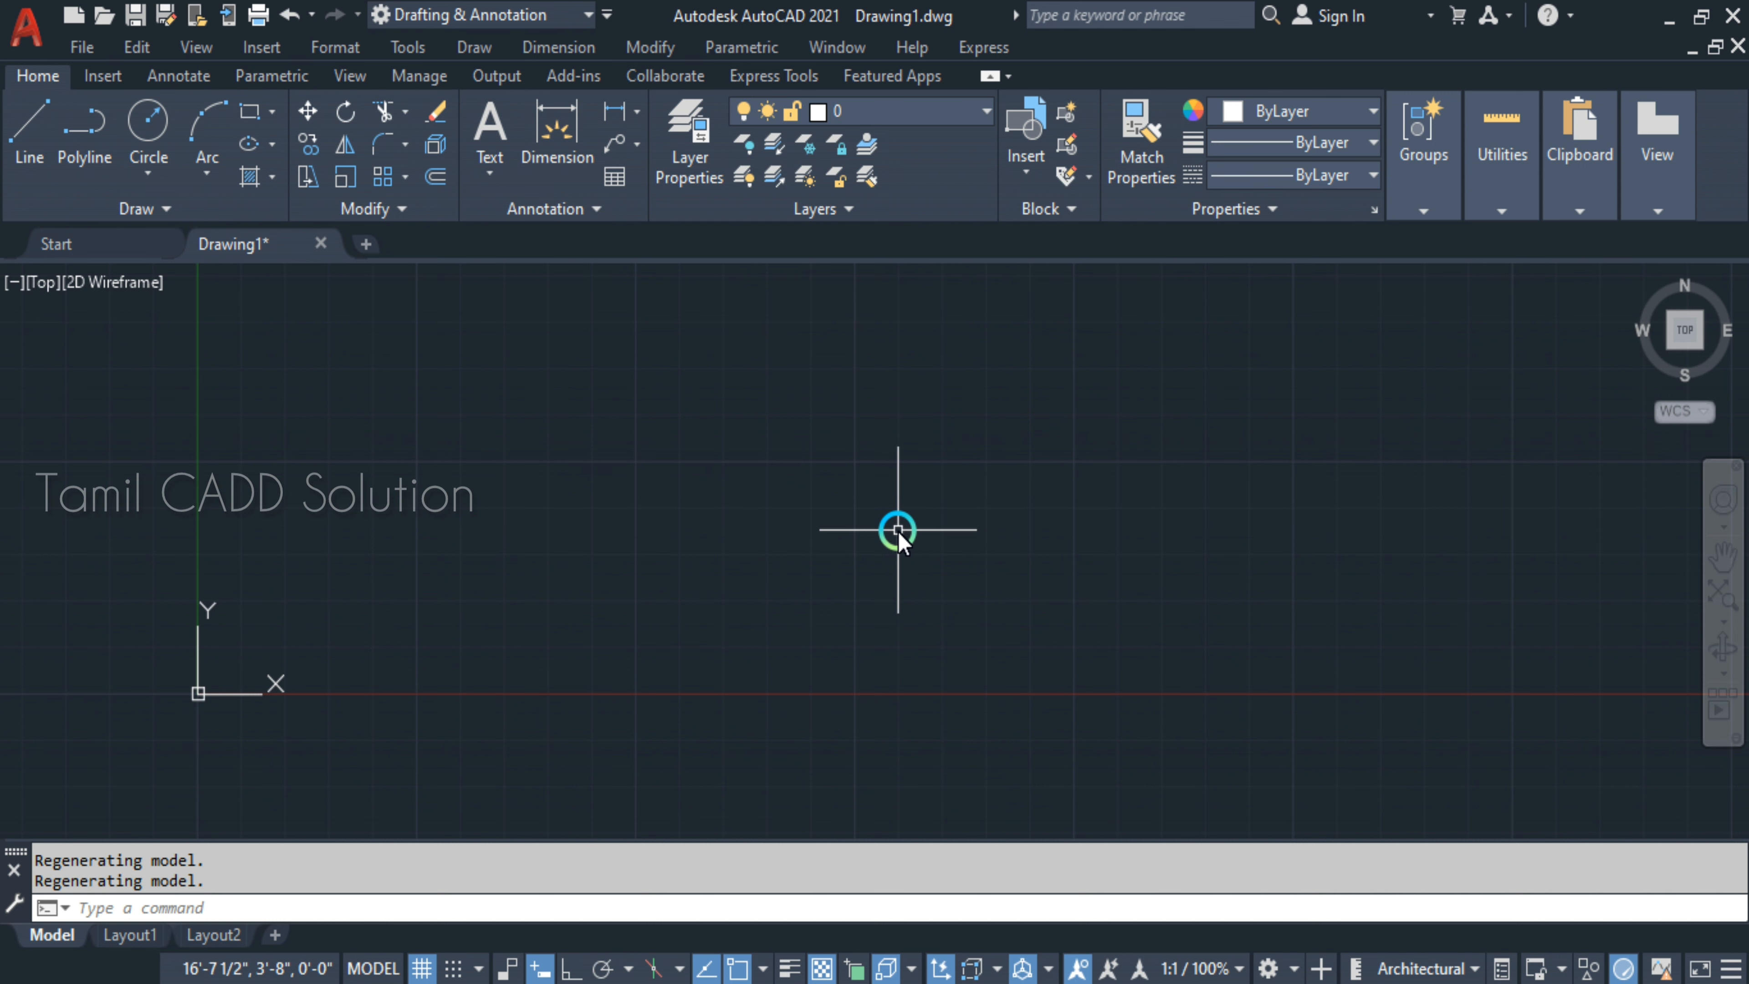
middle_click_drag(856, 442, 765, 522)
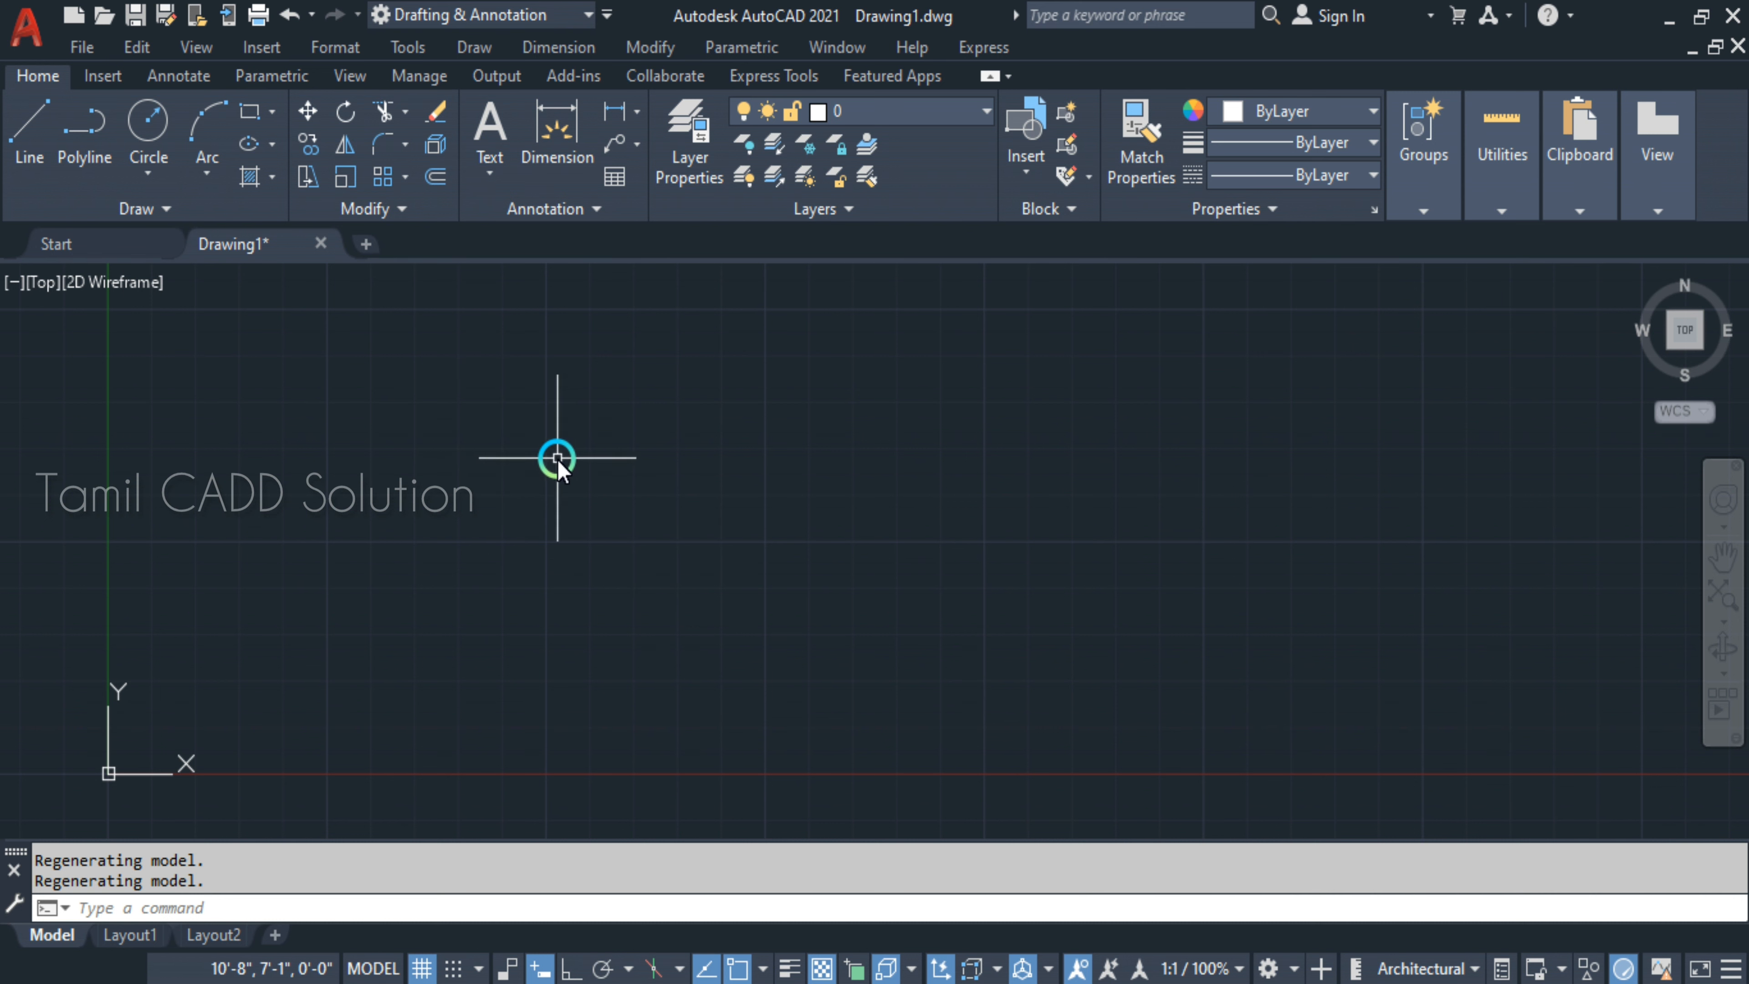
middle_click_drag(554, 460, 554, 476)
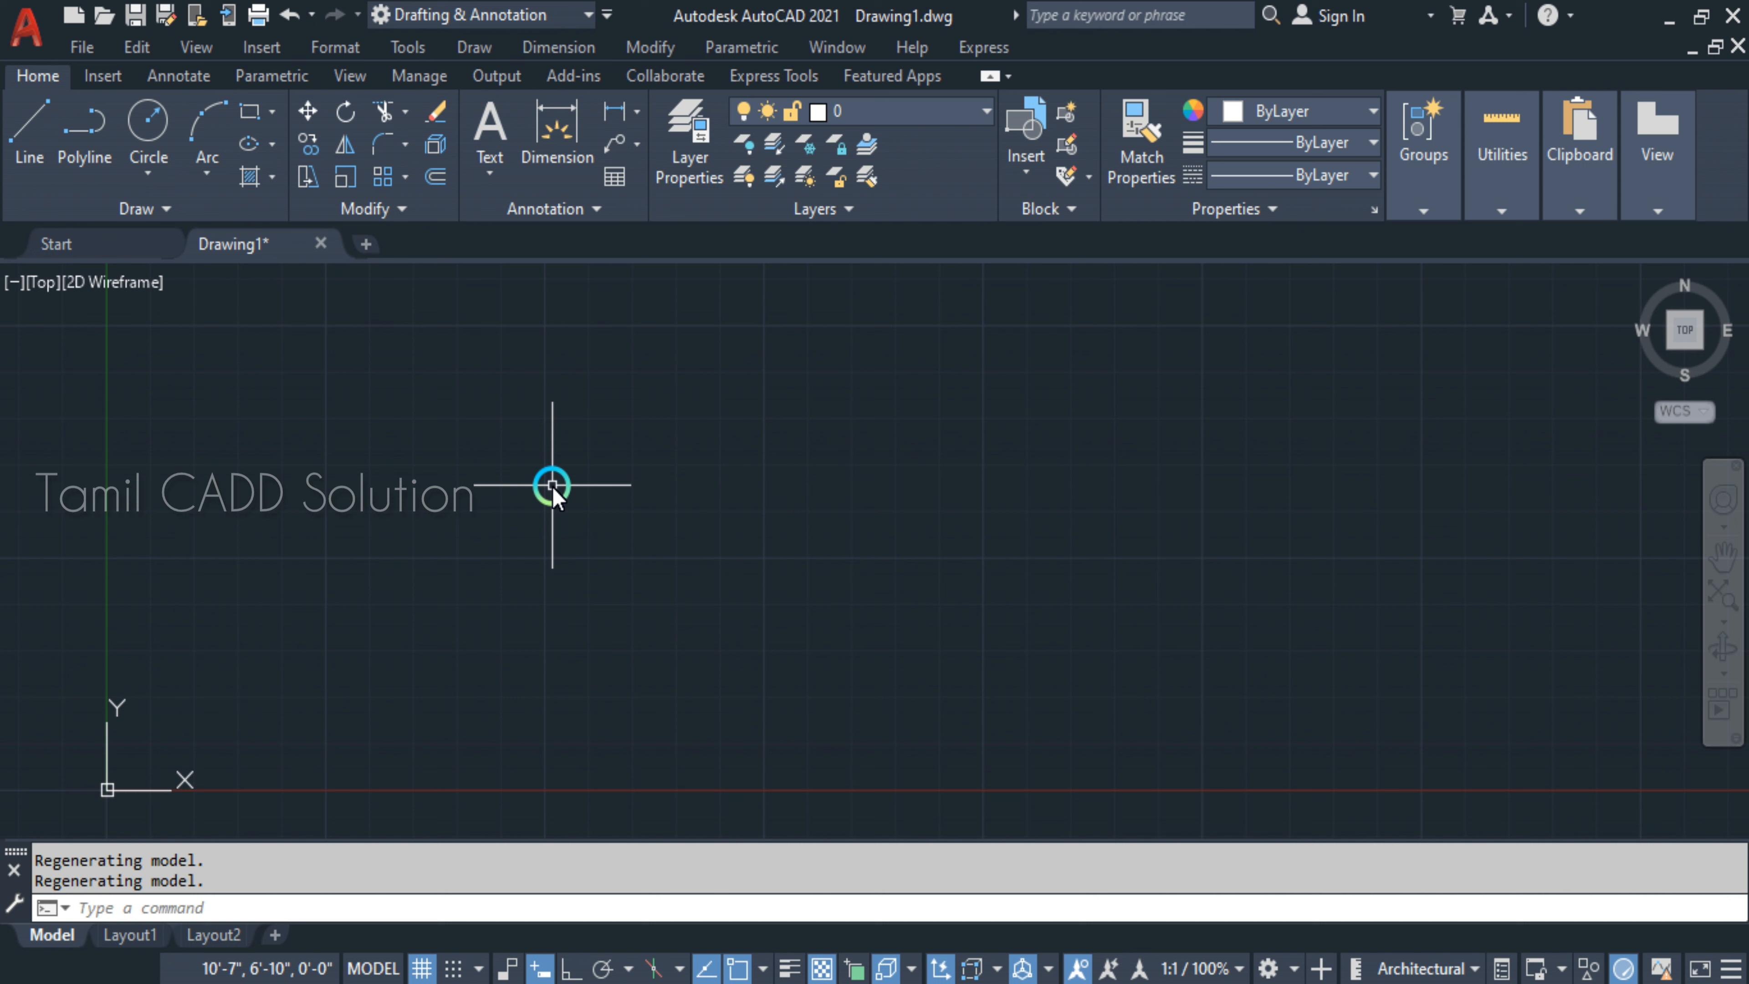
middle_click_drag(645, 494, 545, 595)
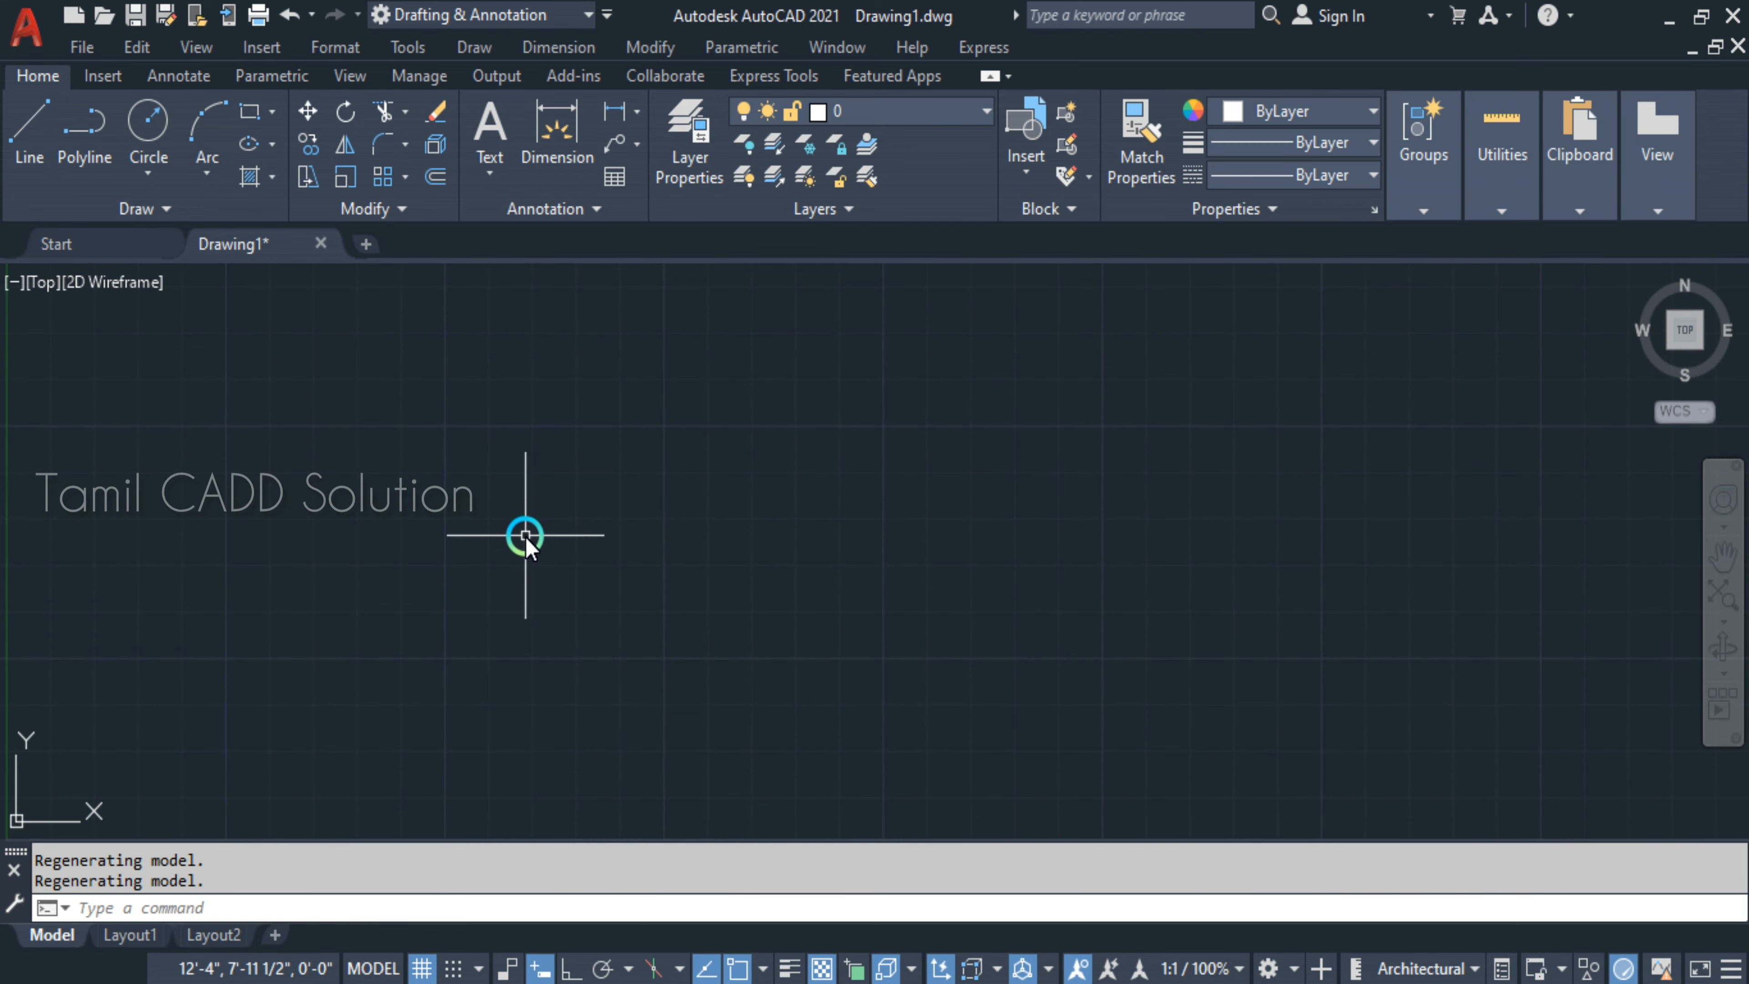
- Draw a 19' wide rectangle, slightly taller than wide, and fit it to the view with Zoom Extents
type("rec")
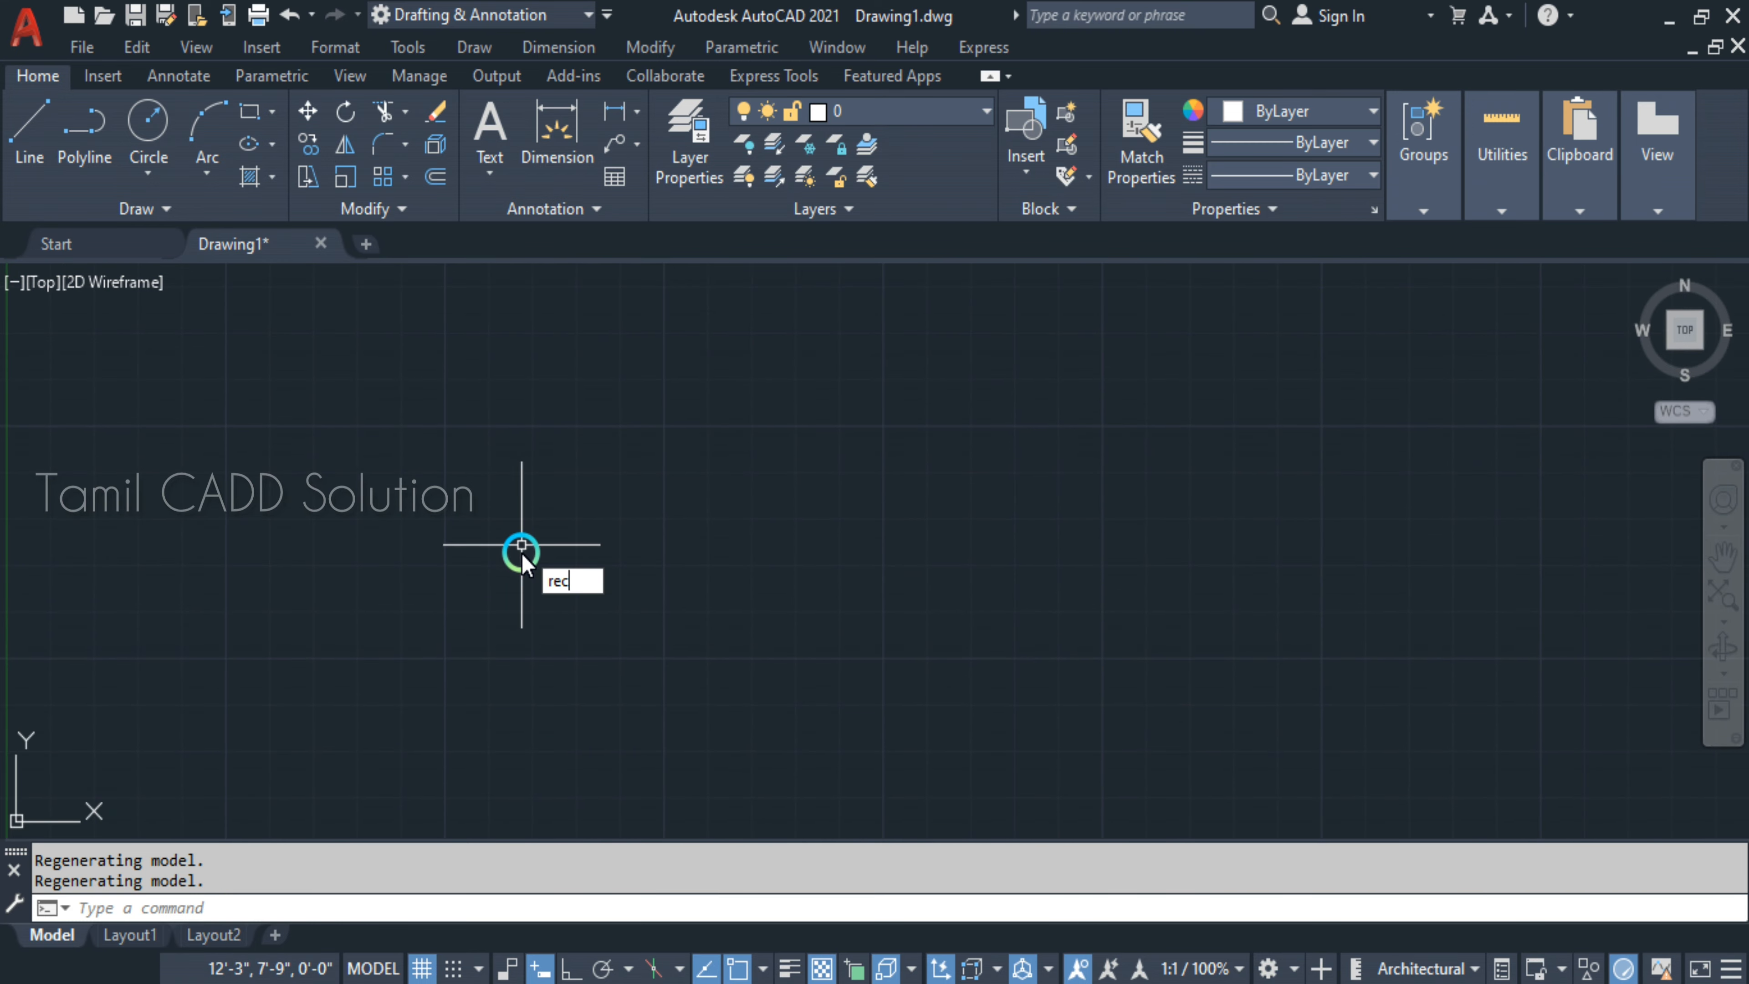
key("Return")
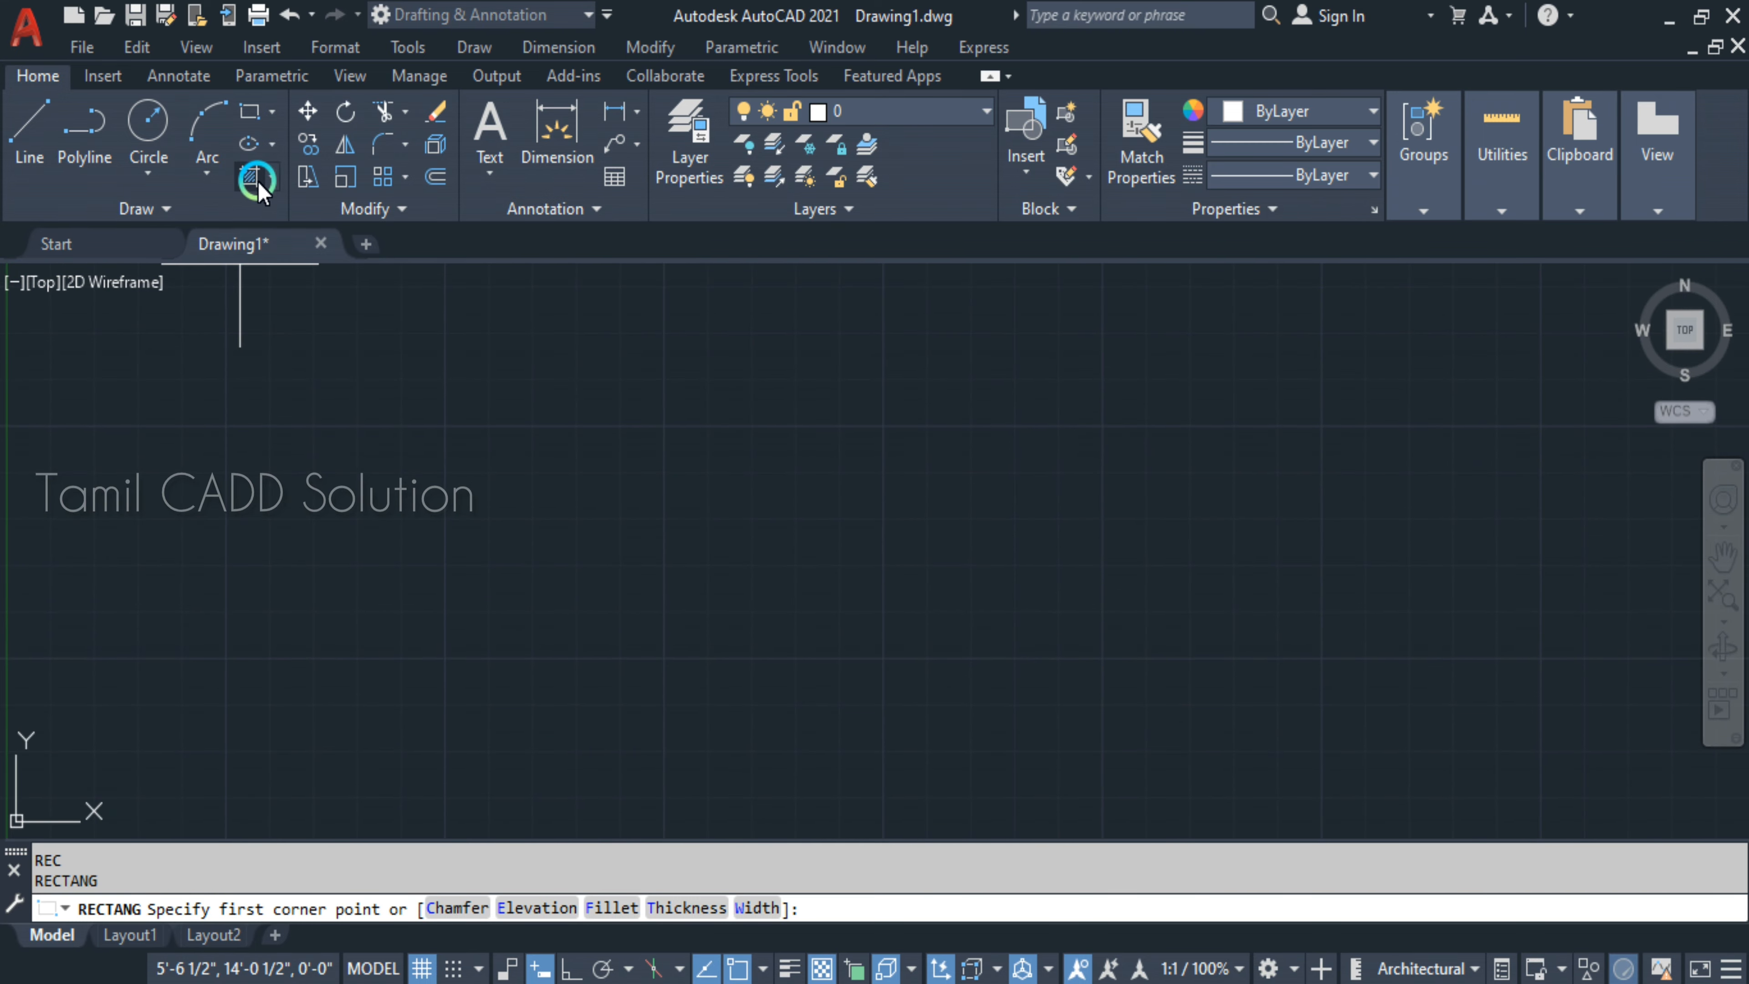
left_click(302, 405)
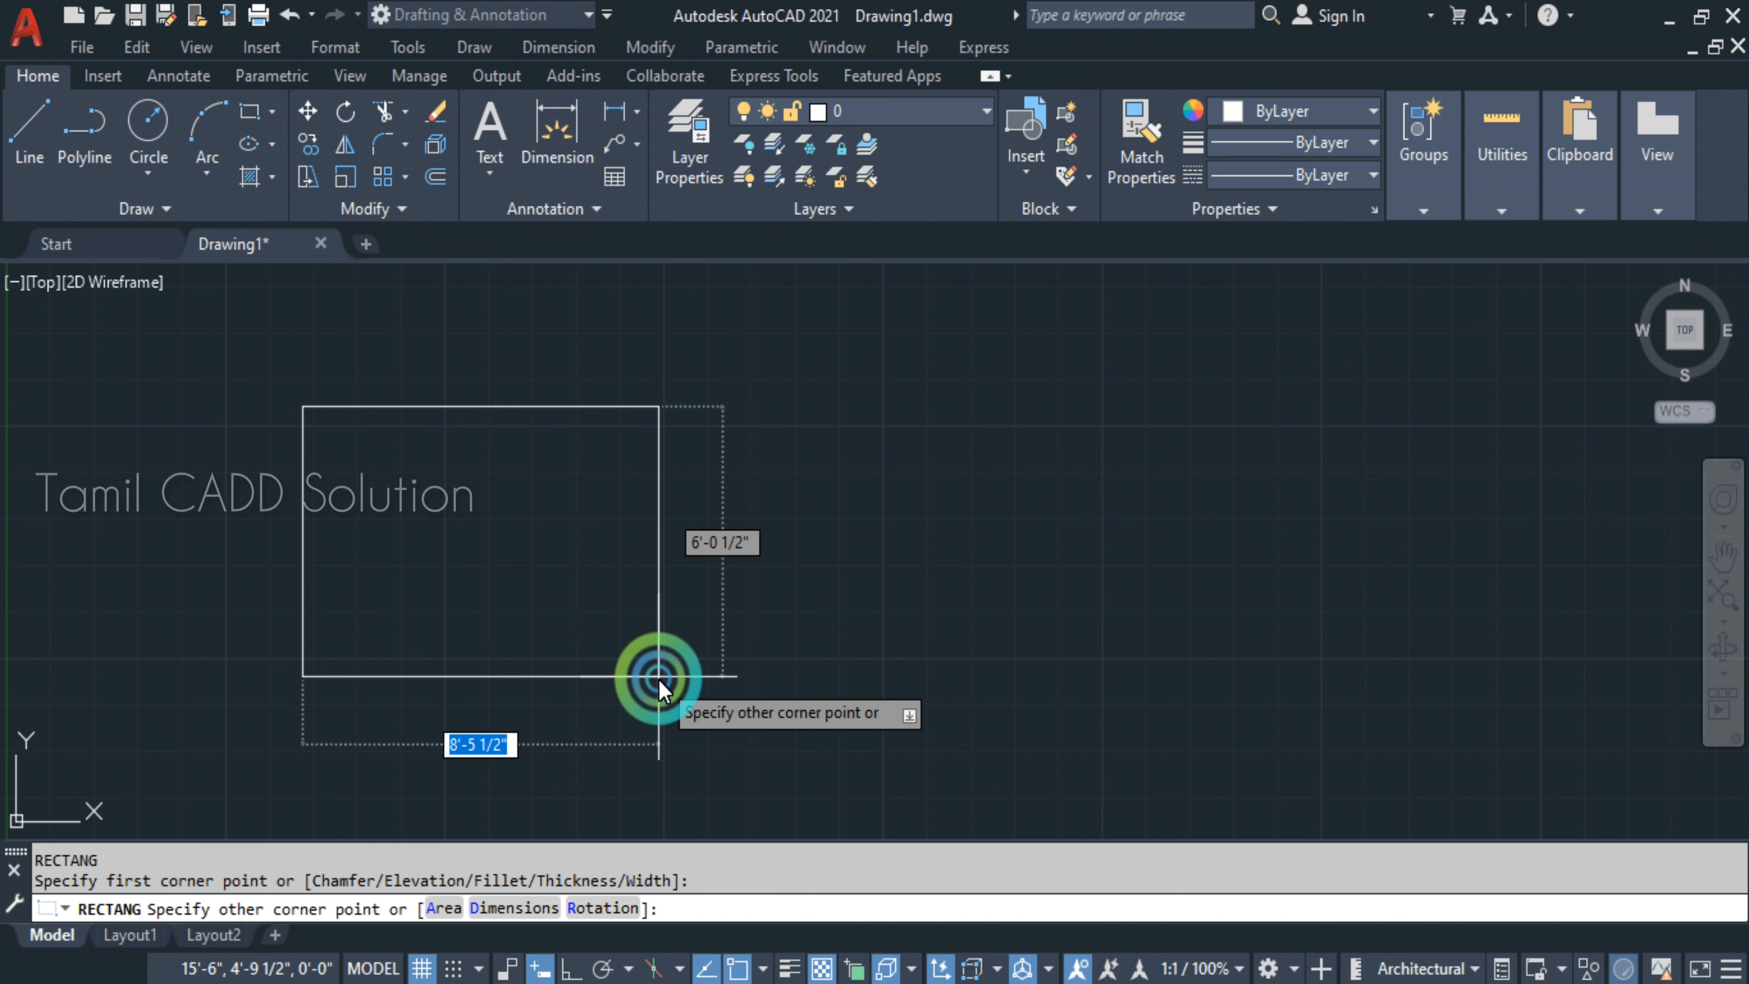
left_click(658, 679)
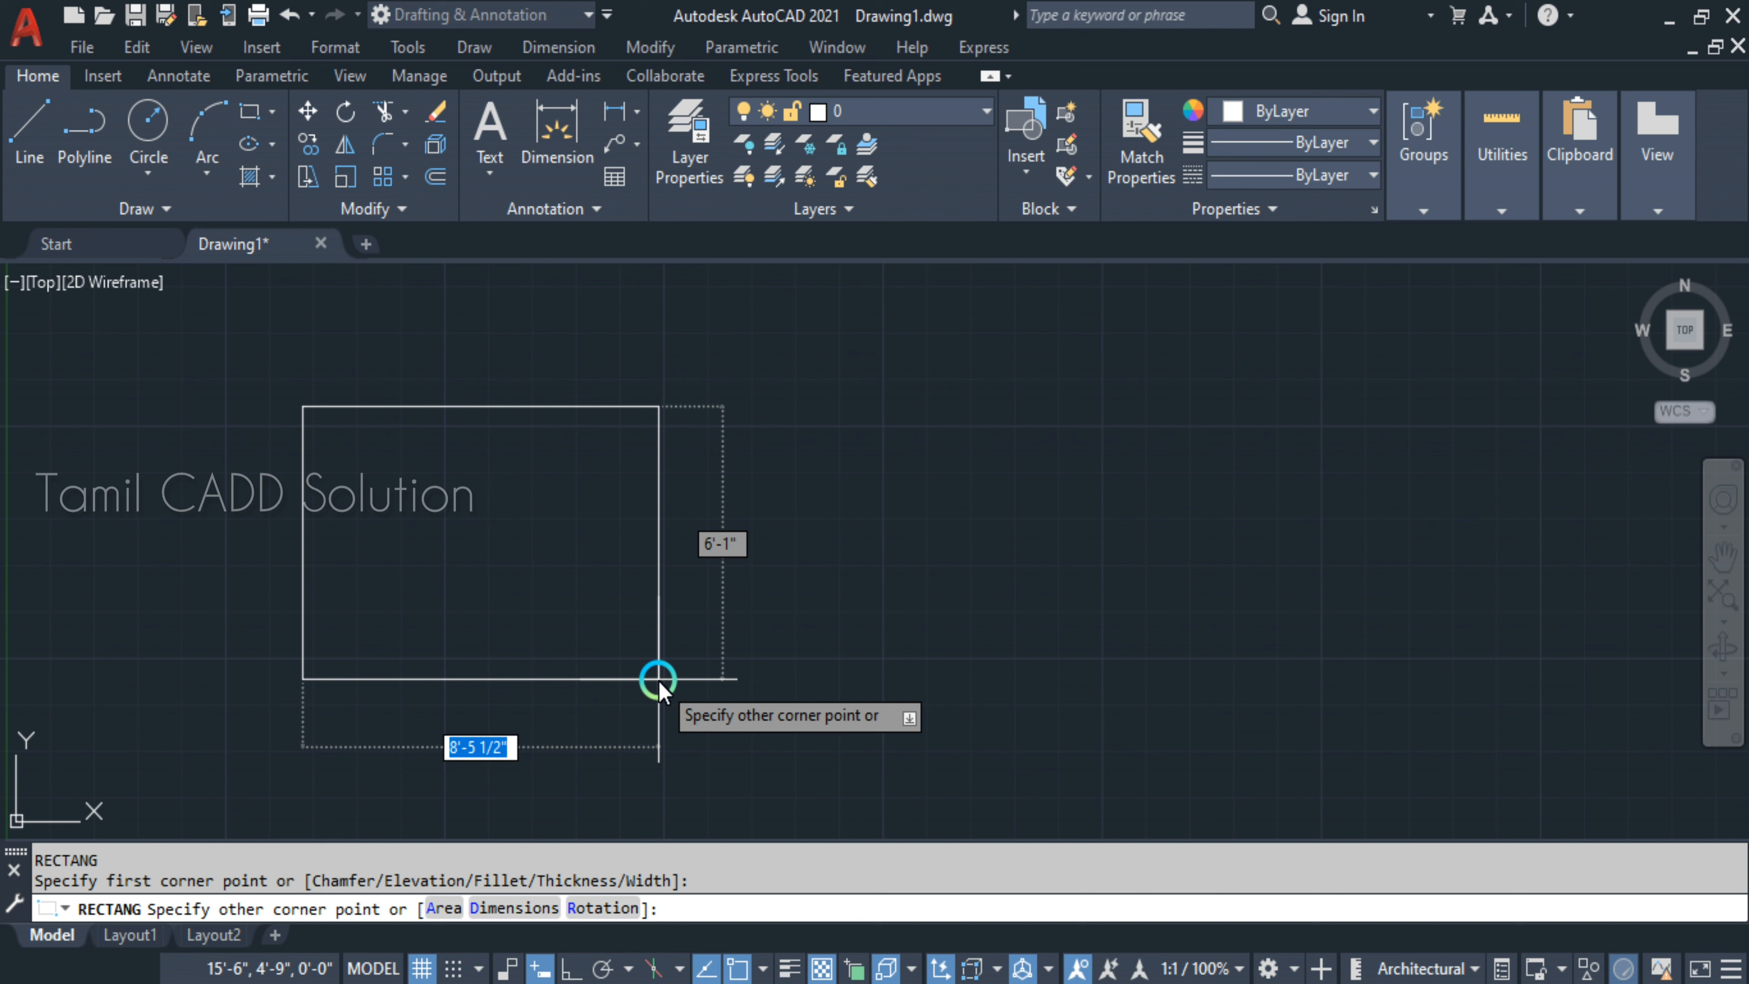
type("19")
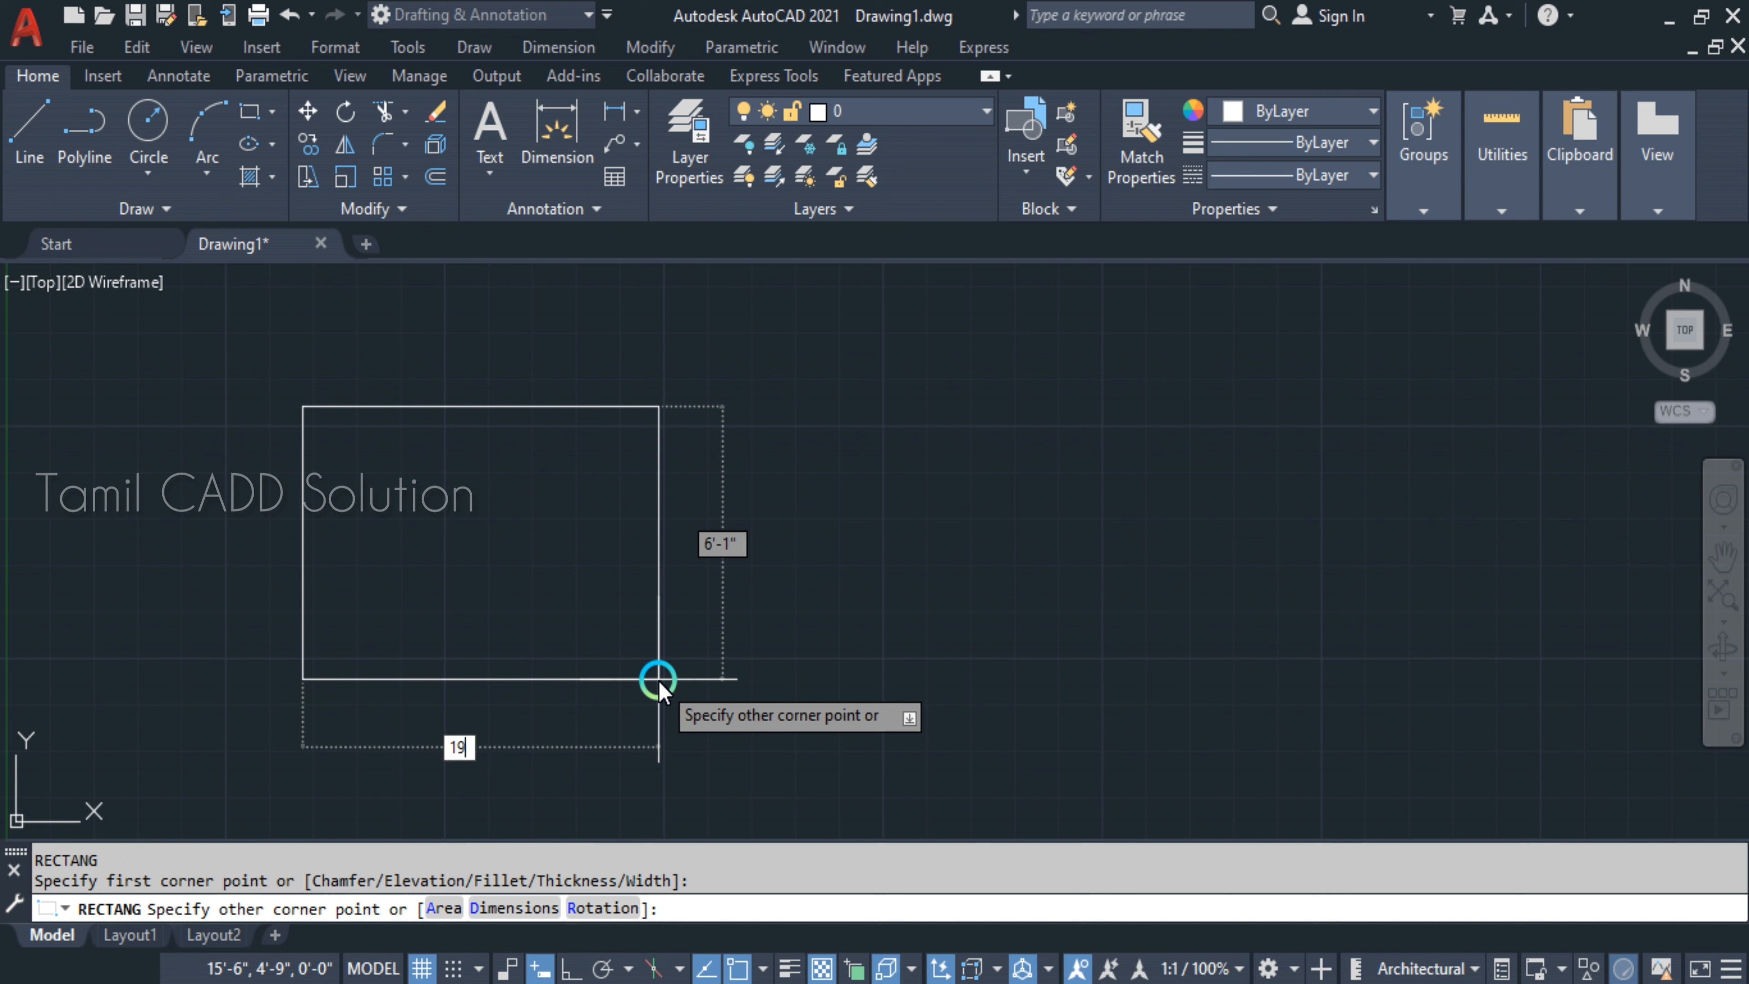
key("Tab")
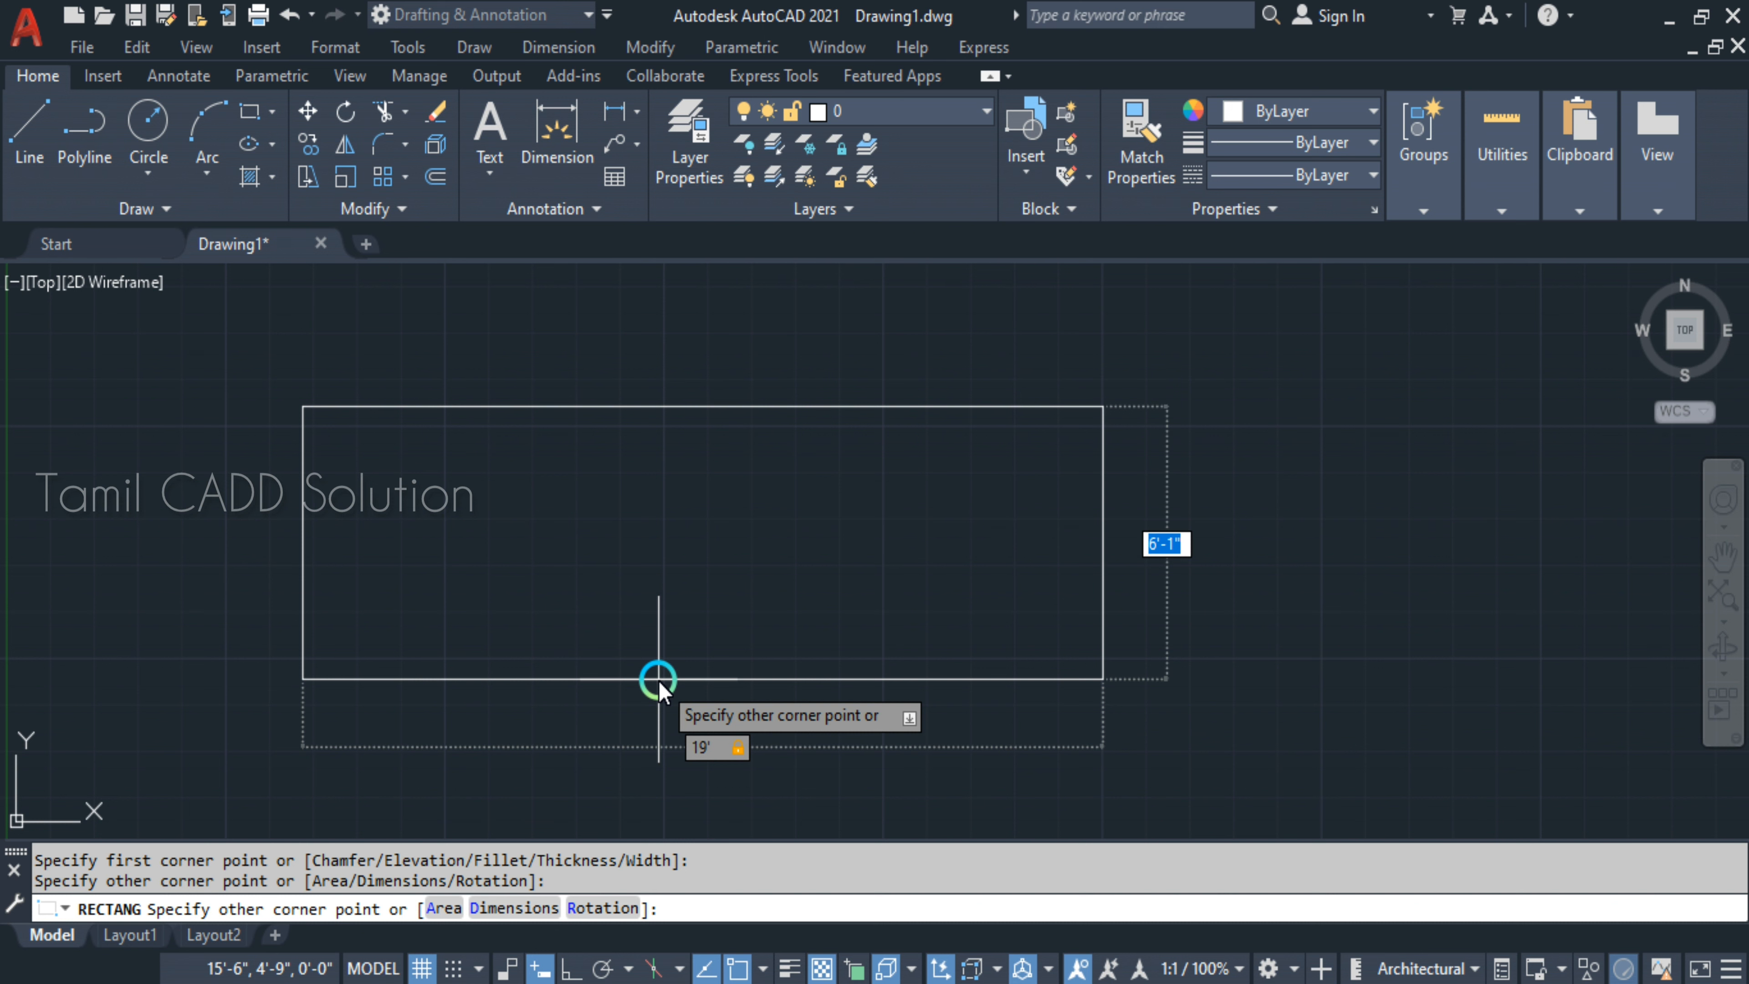
type("1")
key("Return")
middle_click(895, 481)
middle_click(895, 481)
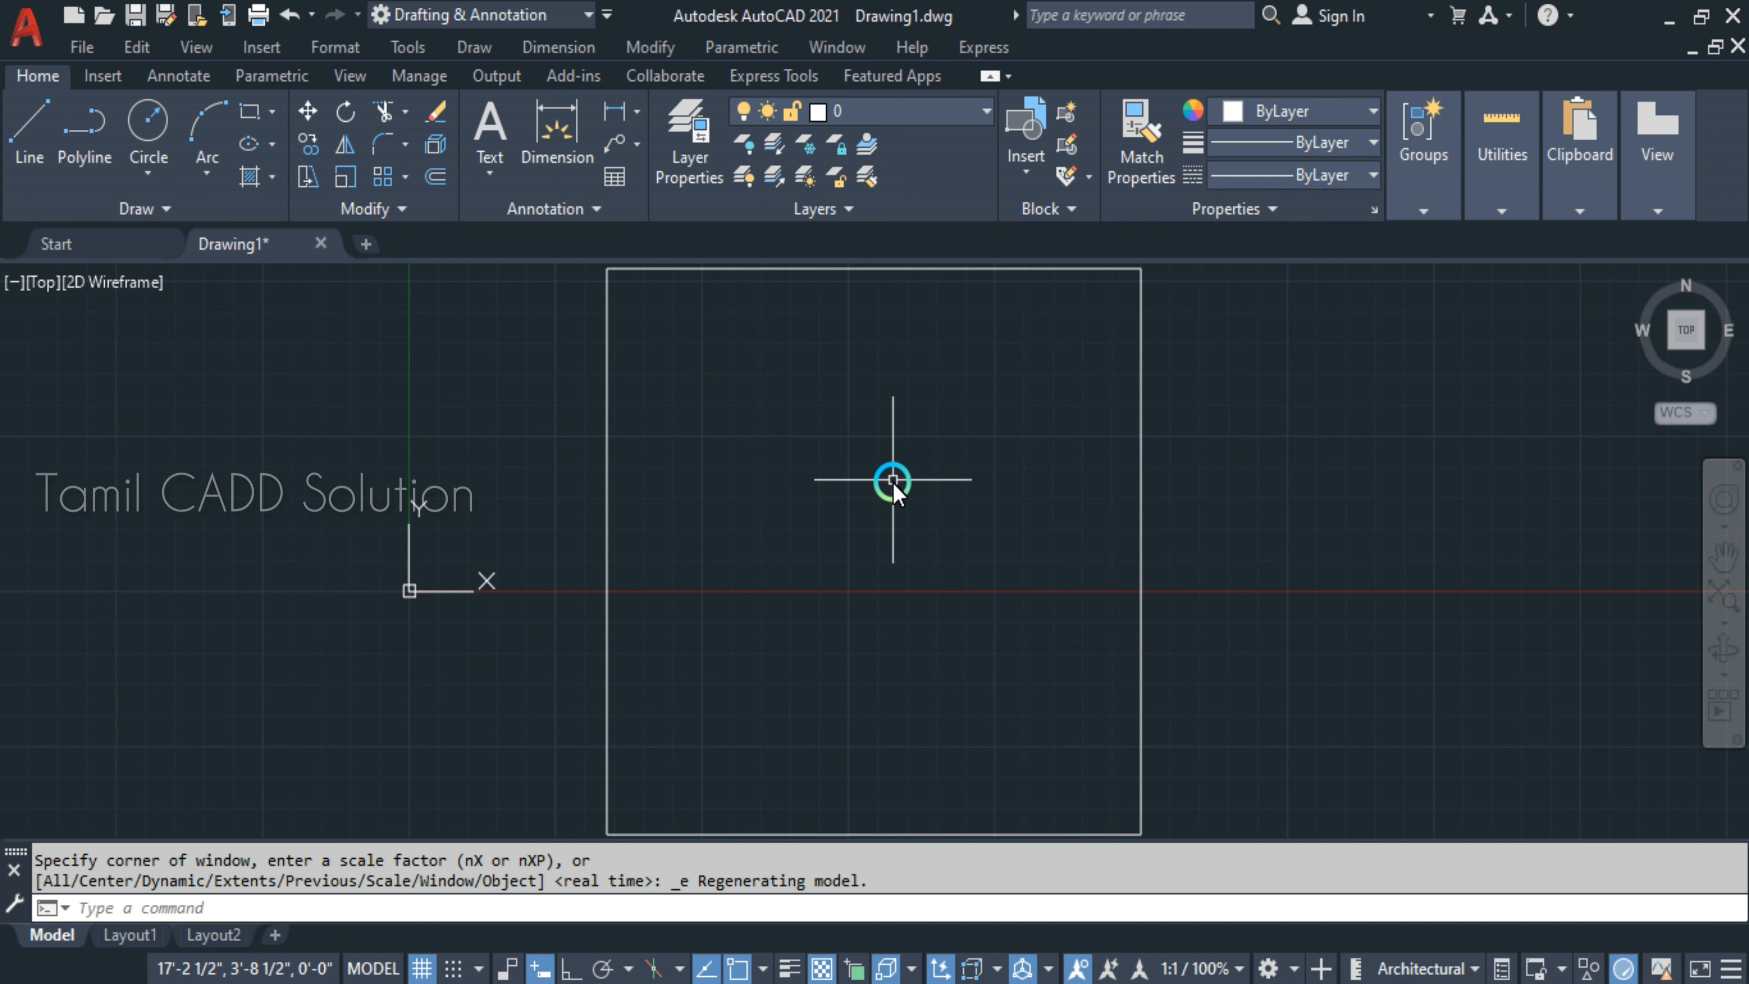
- Move the window-selected rectangle up and to the right, using a base point outside it
scroll(893, 541, "down", 6)
middle_click_drag(983, 570, 872, 582)
left_click(694, 461)
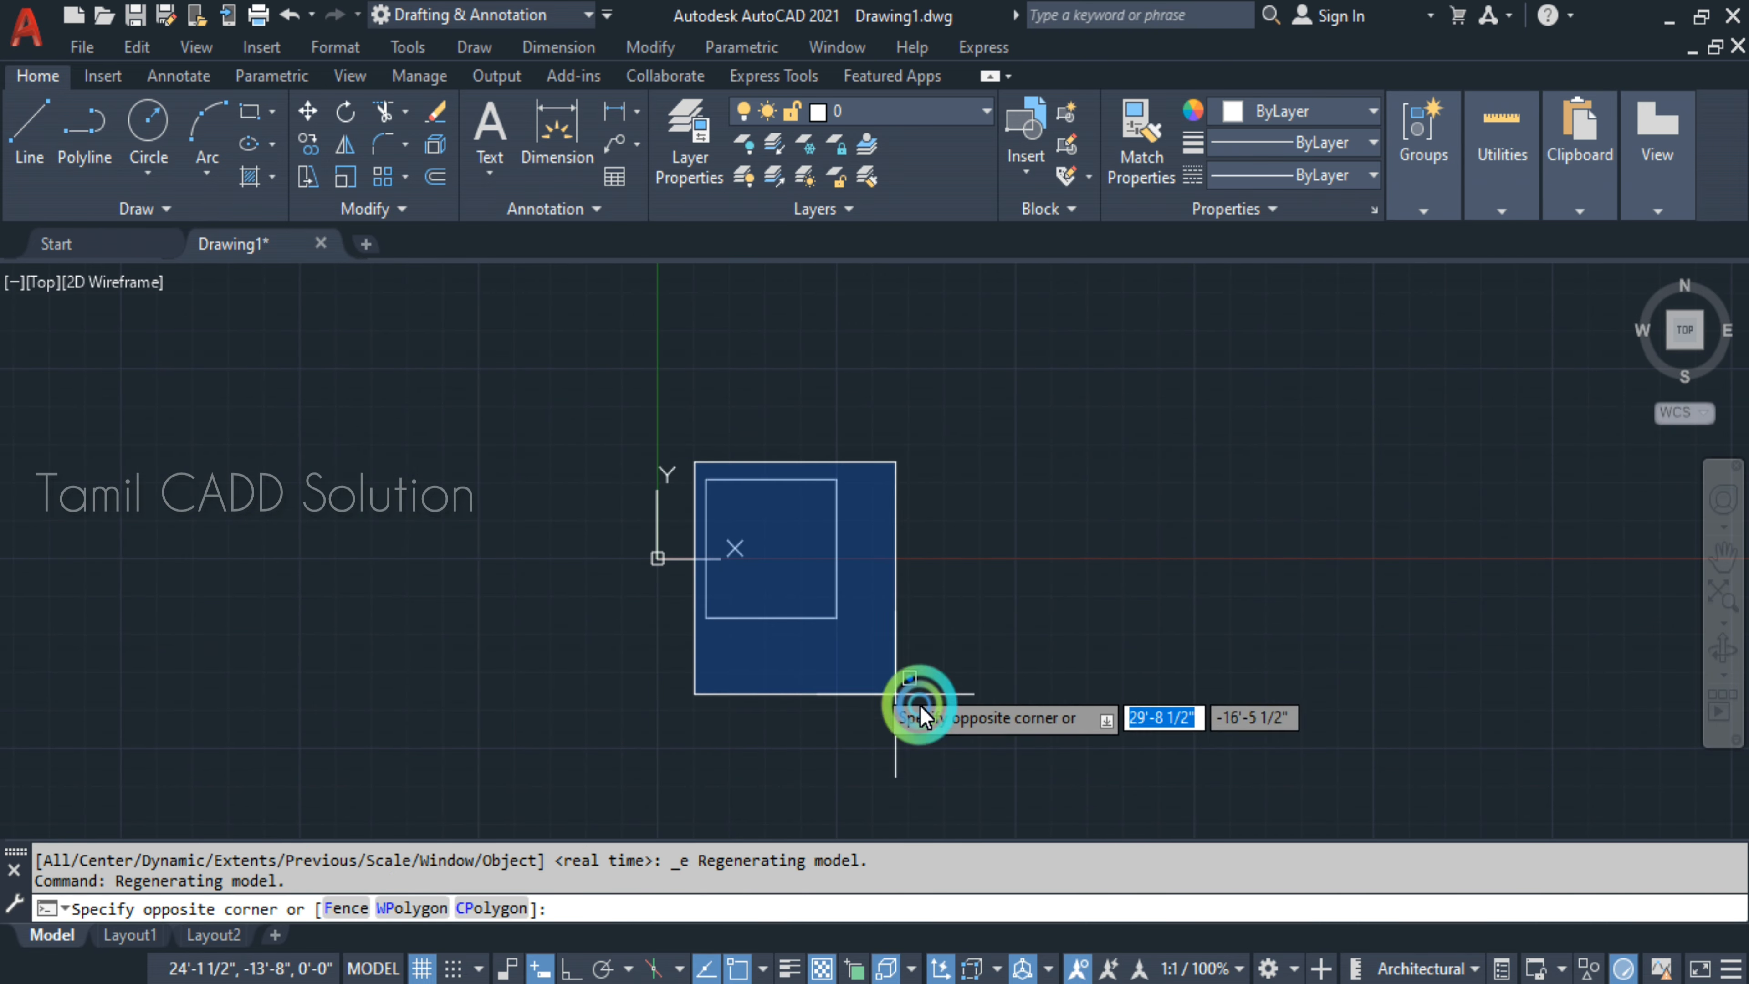
left_click(930, 698)
type("m")
key("Return")
left_click(937, 708)
left_click(1067, 515)
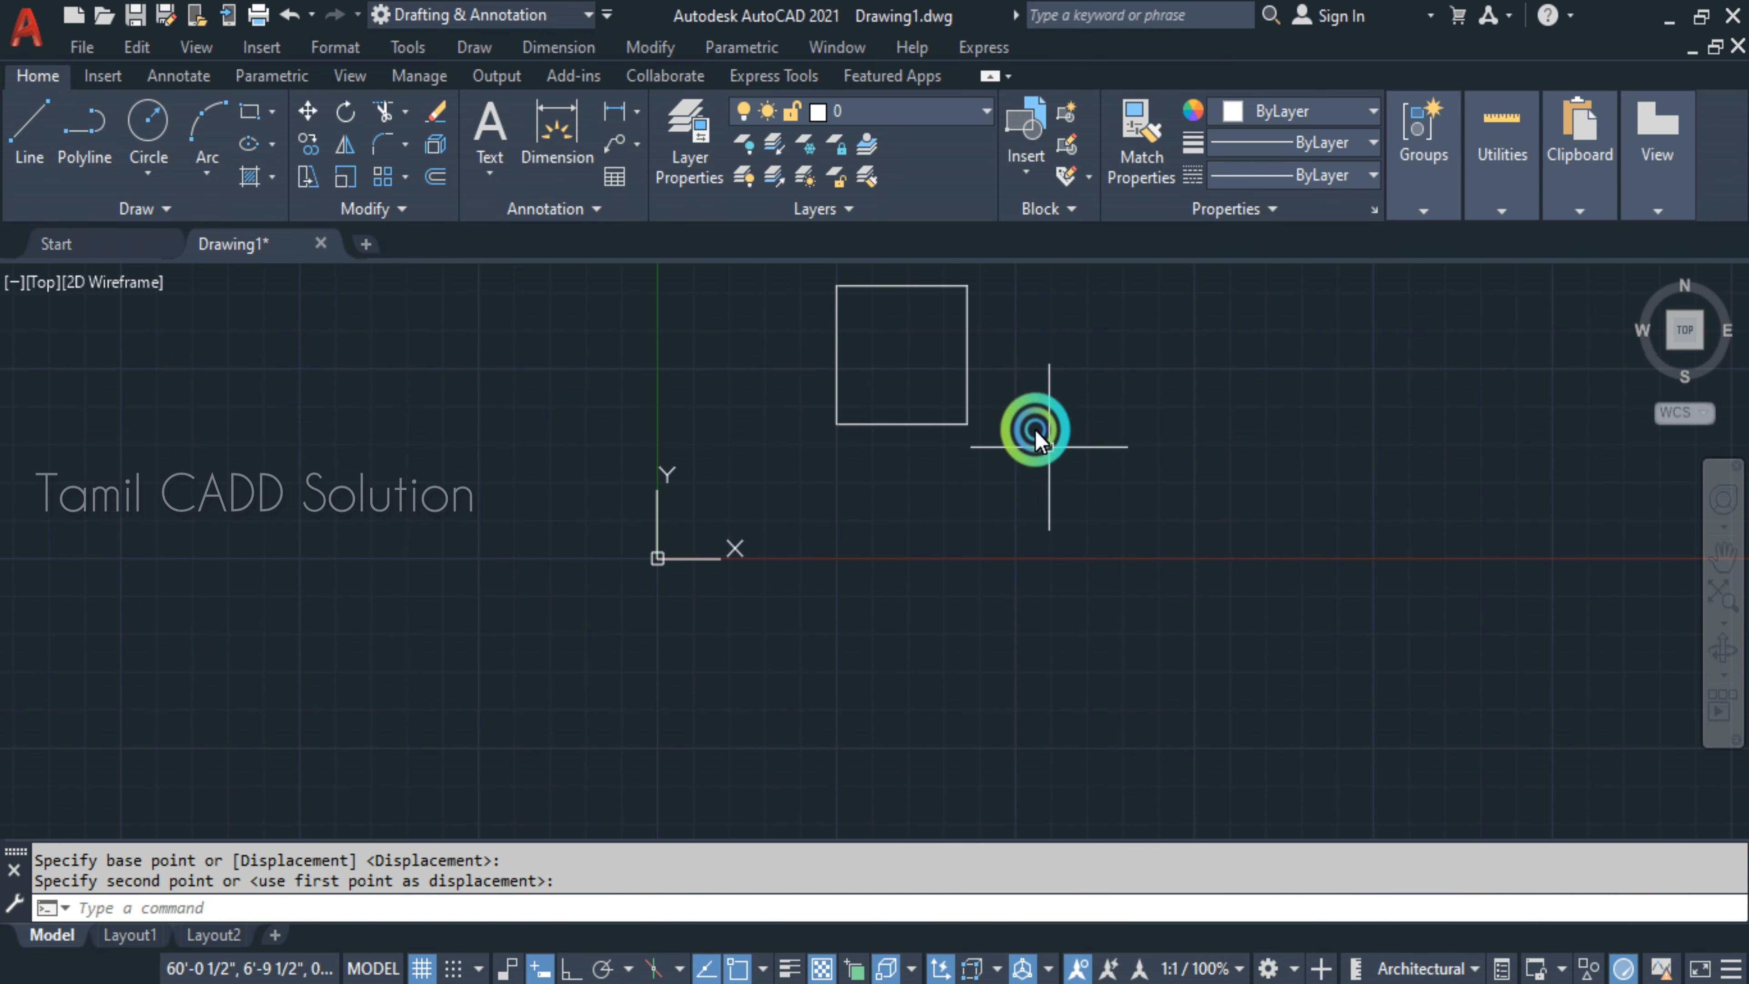
- Clear the selection and undo the last move of the rectangle
middle_click_drag(1034, 429, 770, 594)
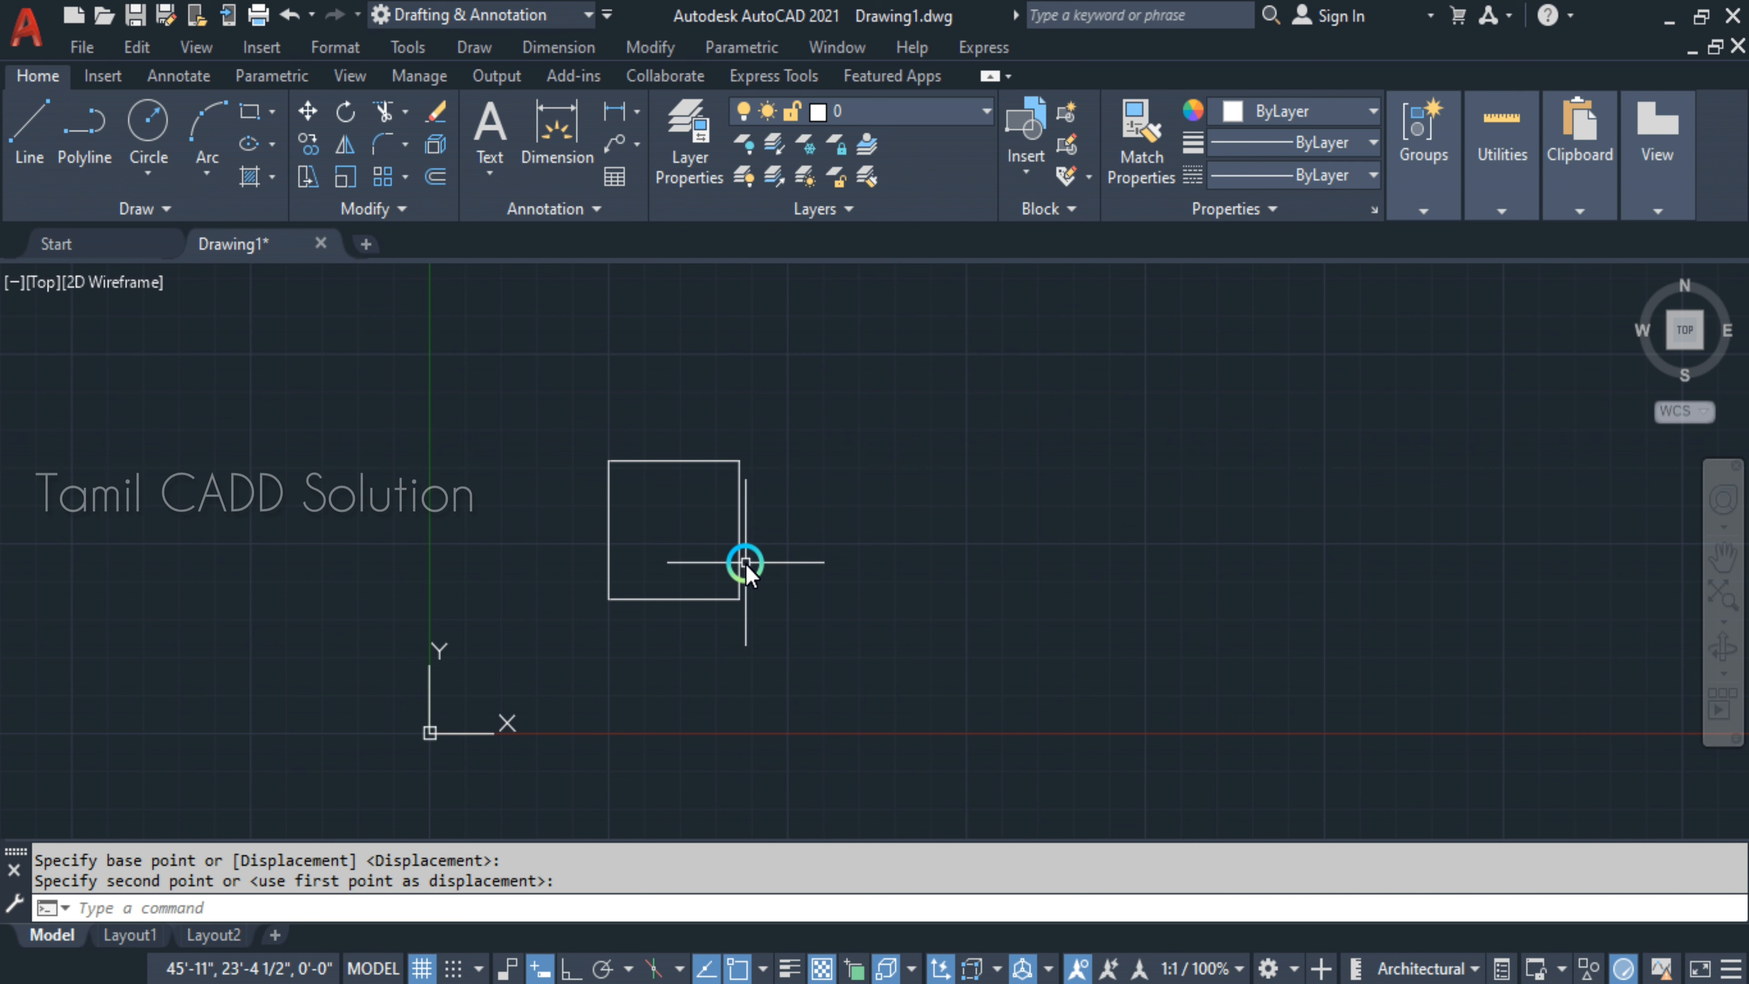
scroll(753, 559, "up", 4)
left_click_drag(759, 551, 706, 477)
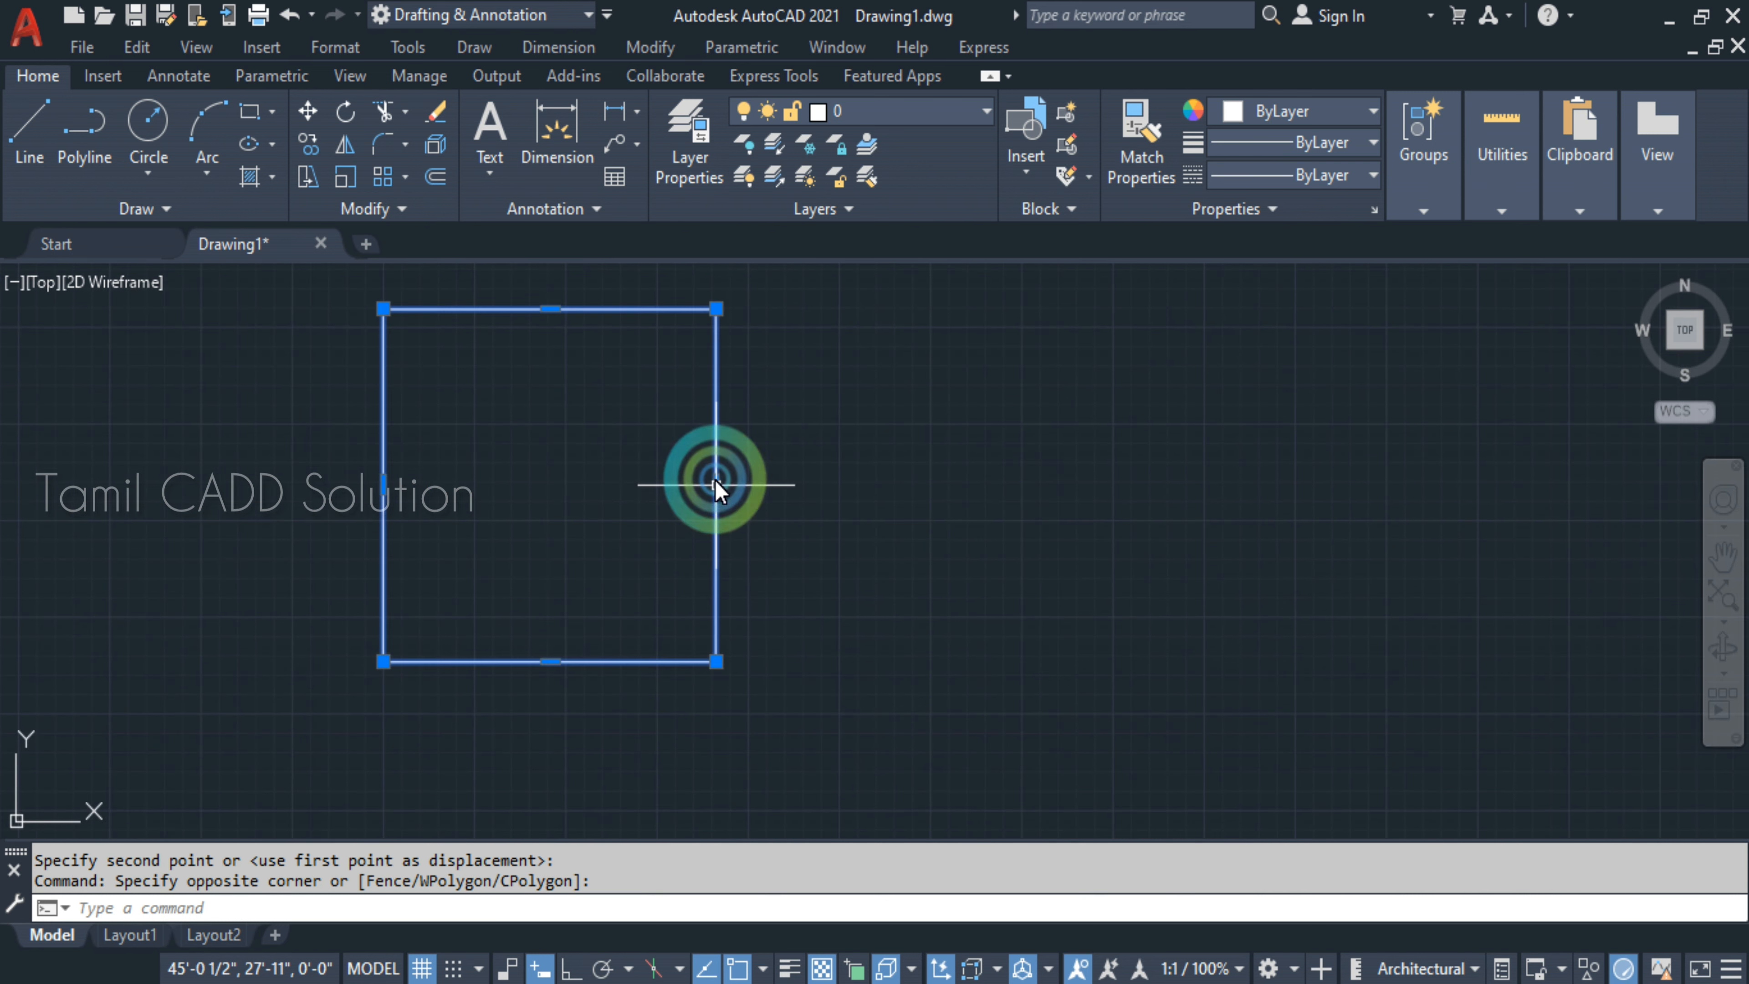
scroll(765, 536, "down", 6)
key("Escape")
left_click(566, 414)
key("Escape")
key("ctrl+z")
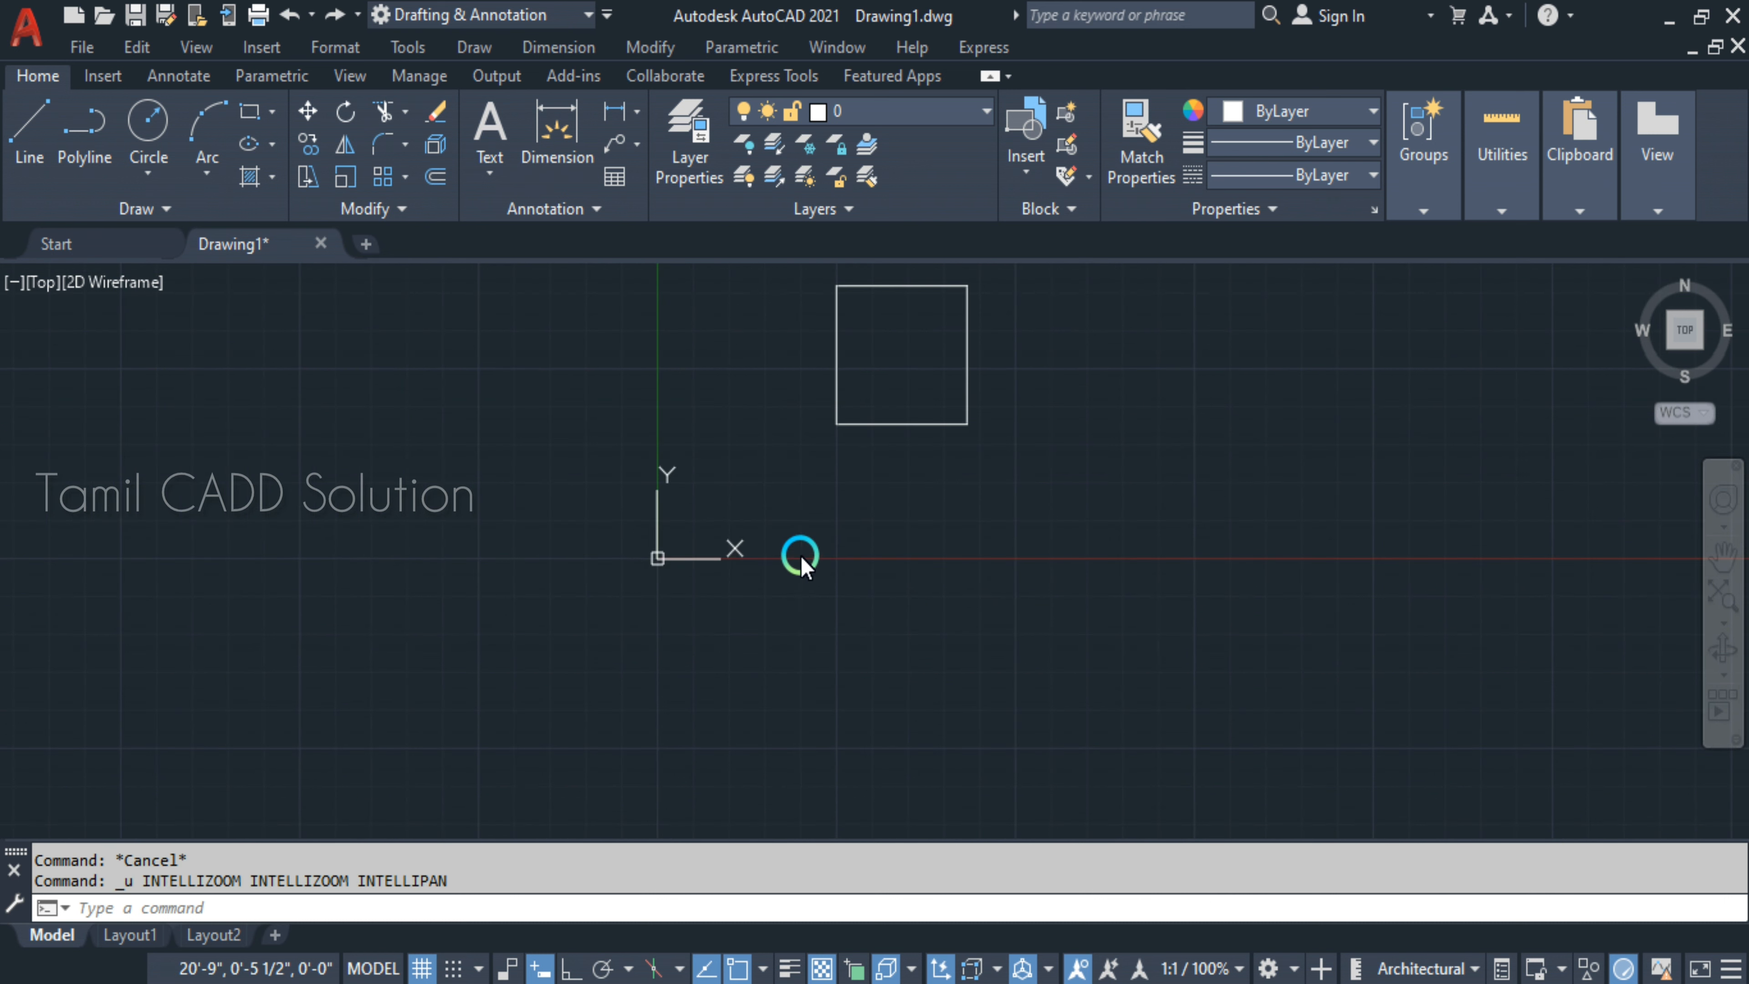
key("ctrl+z")
middle_click_drag(1153, 593, 903, 607)
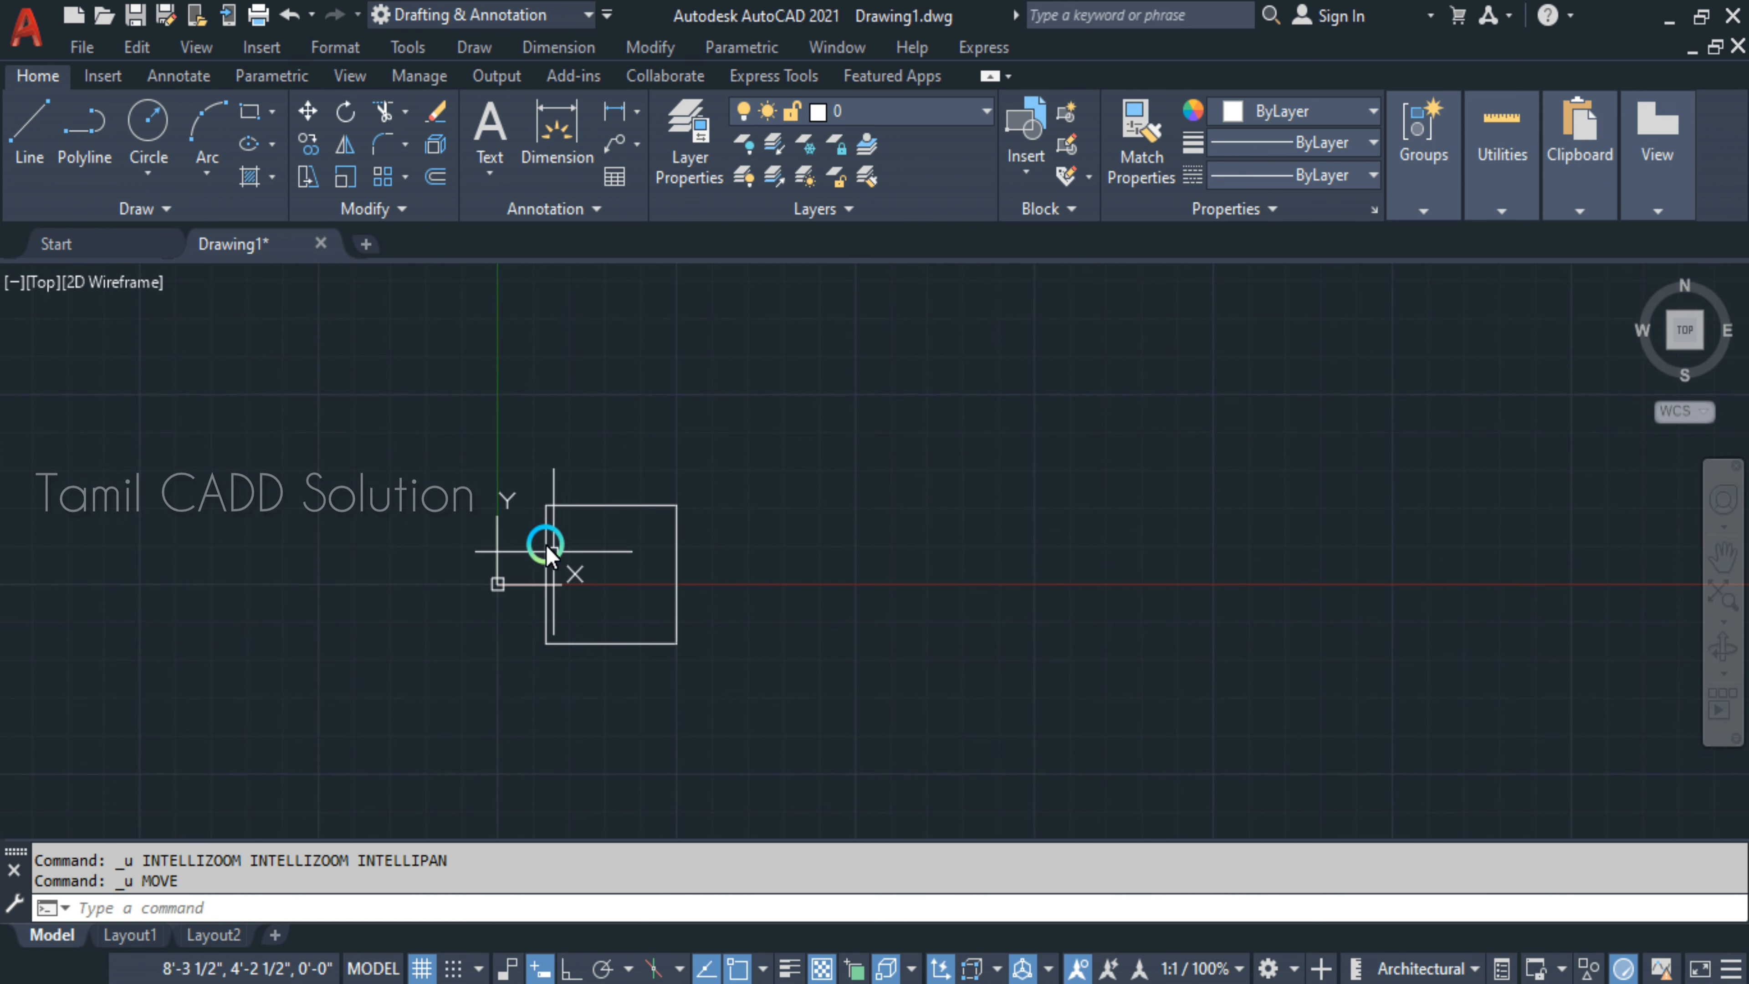
left_click(424, 423)
left_click(811, 748)
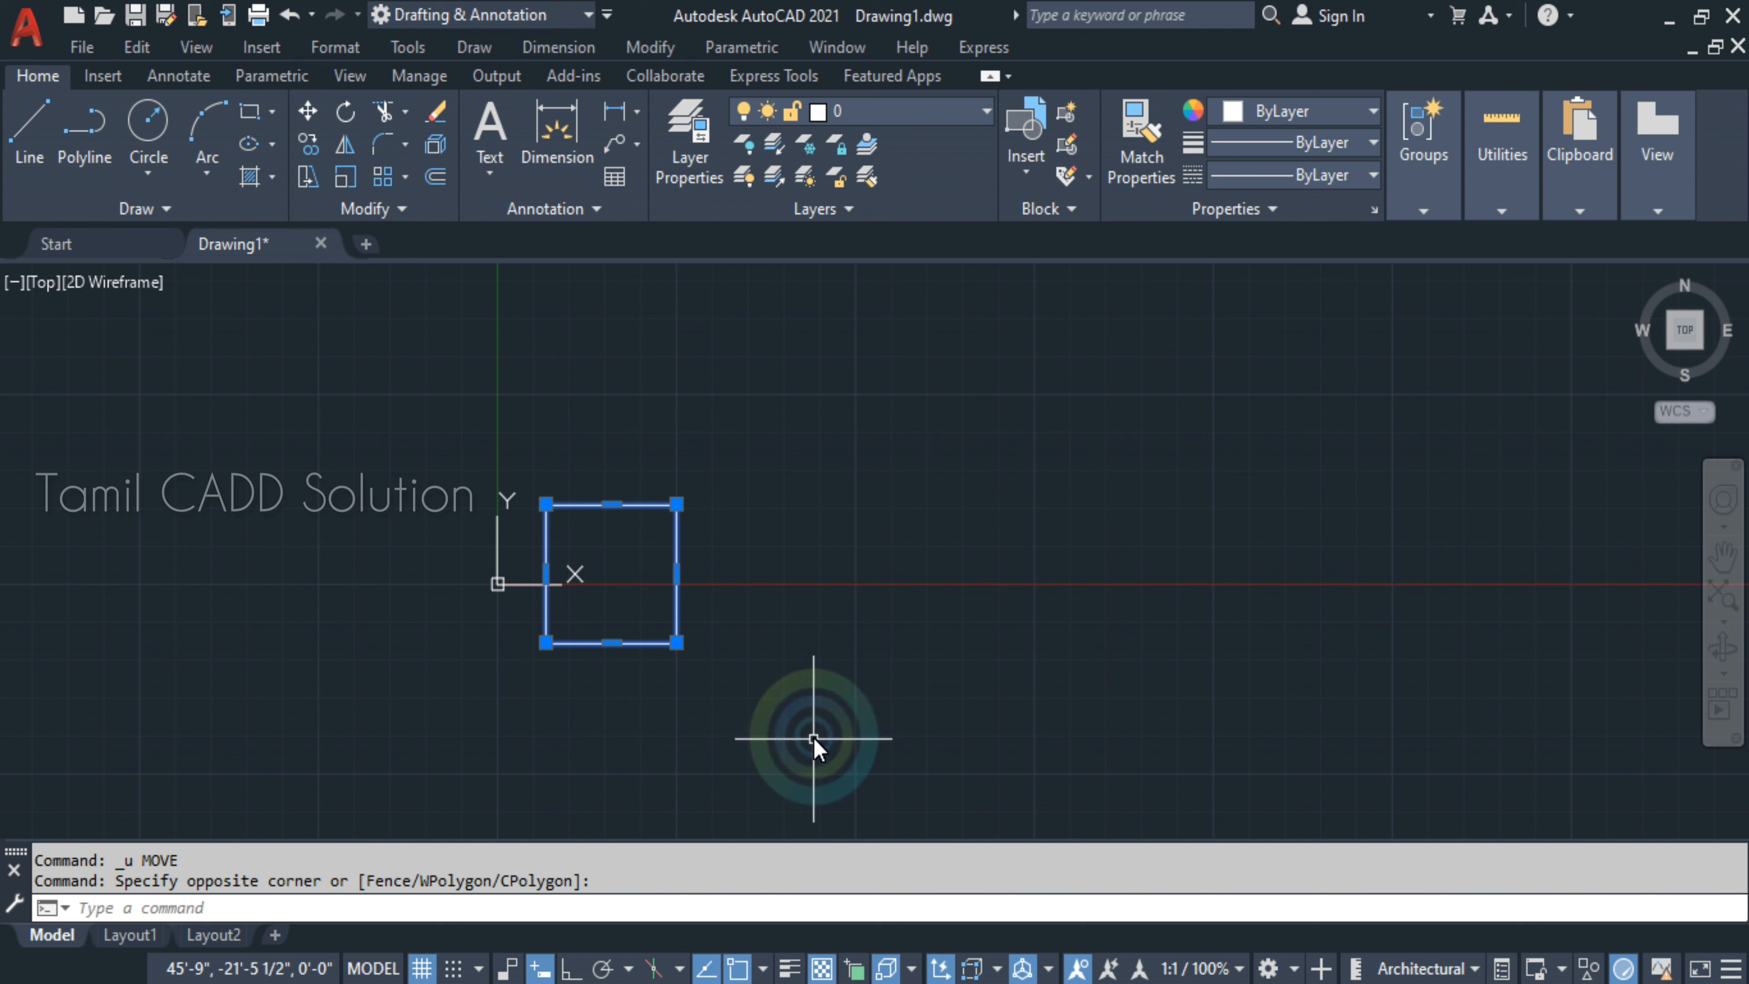
type("M")
key("Return")
key("Escape")
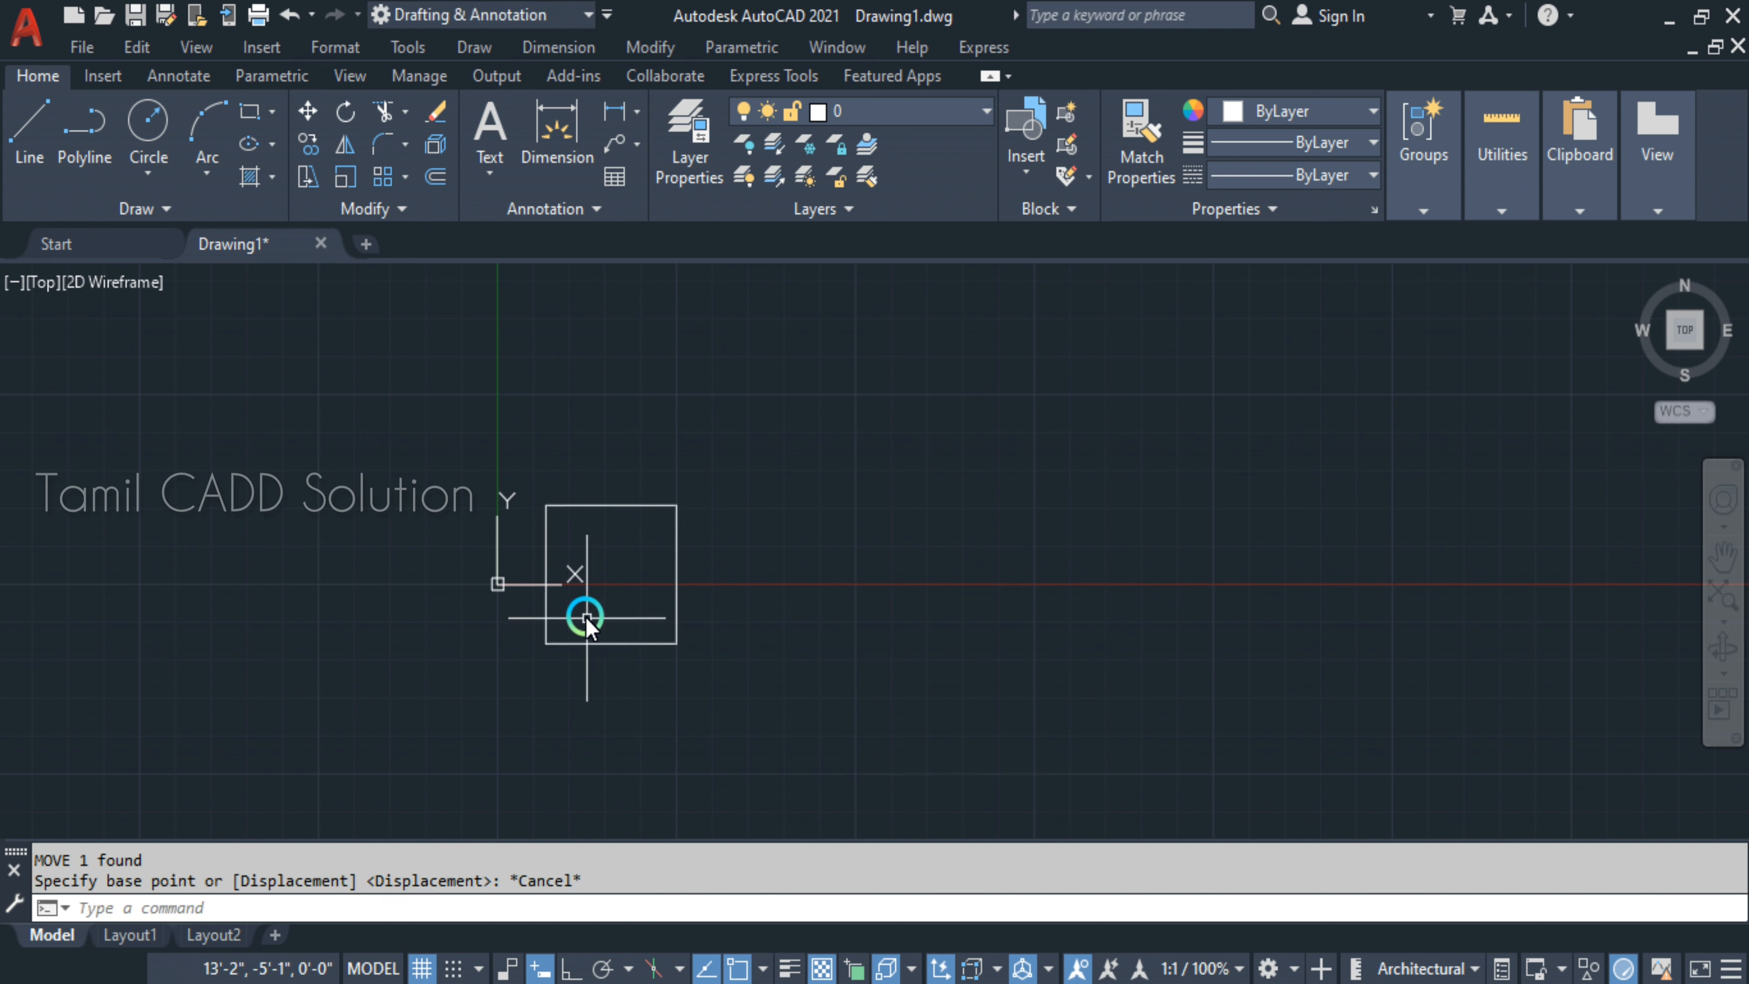
left_click(513, 507)
key("Escape")
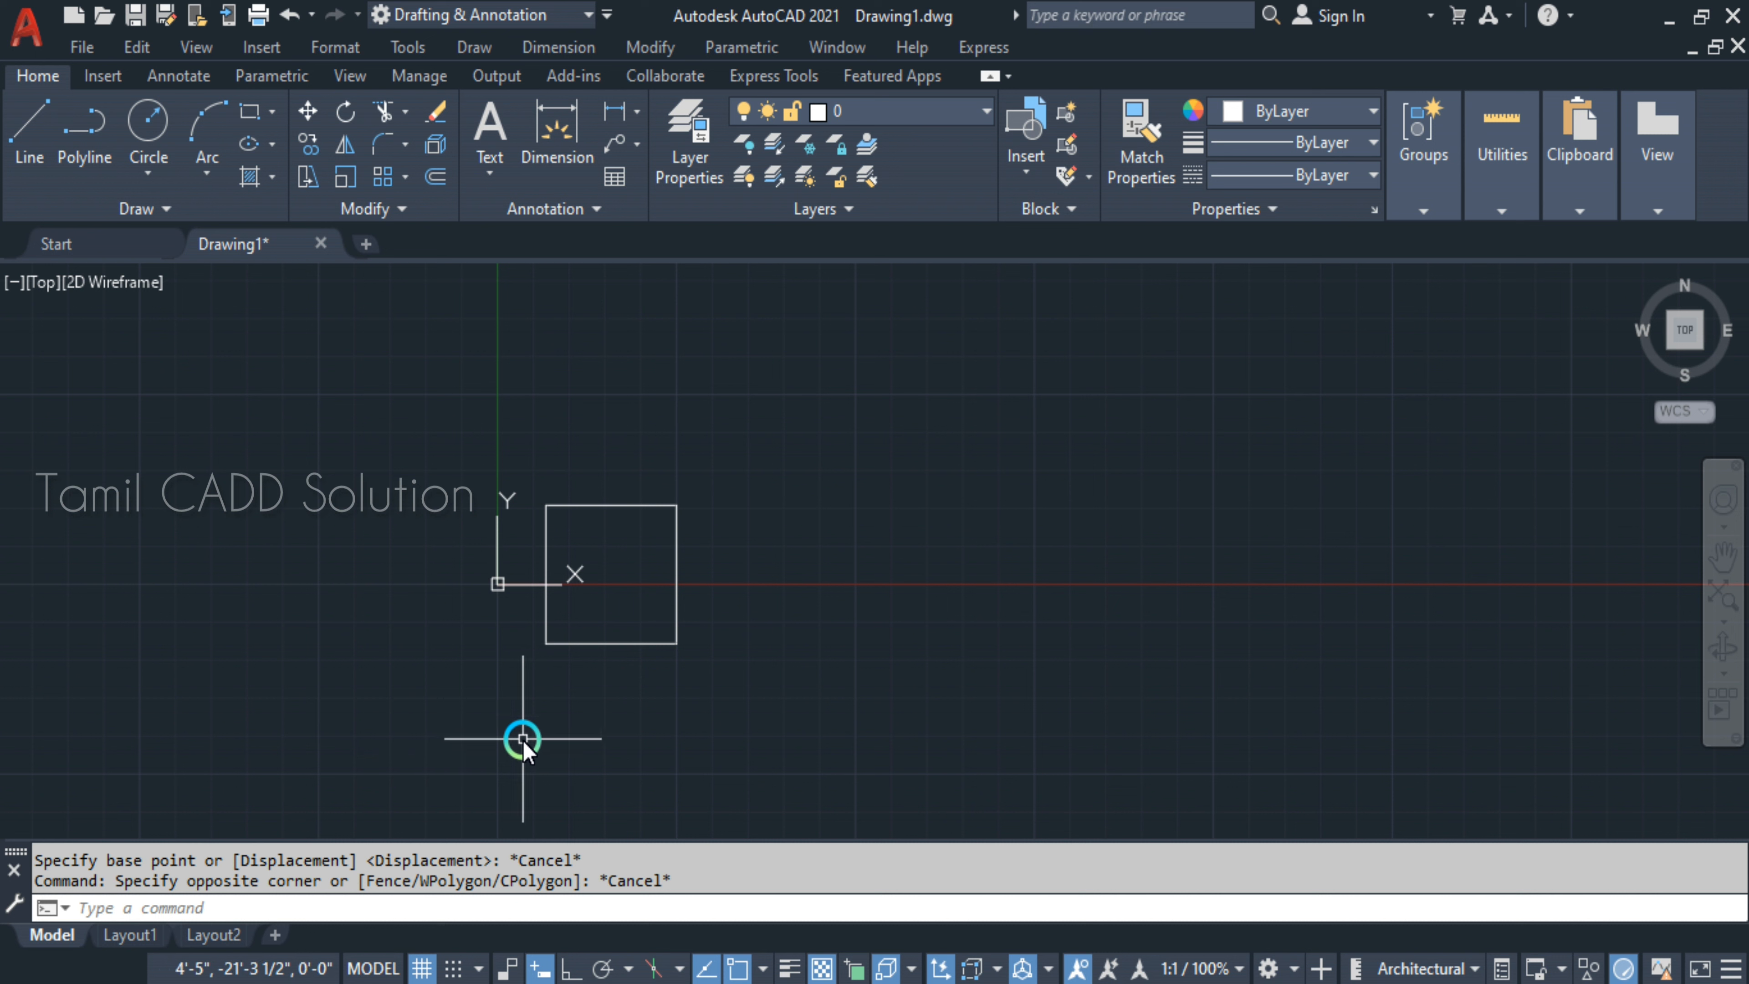
type("M")
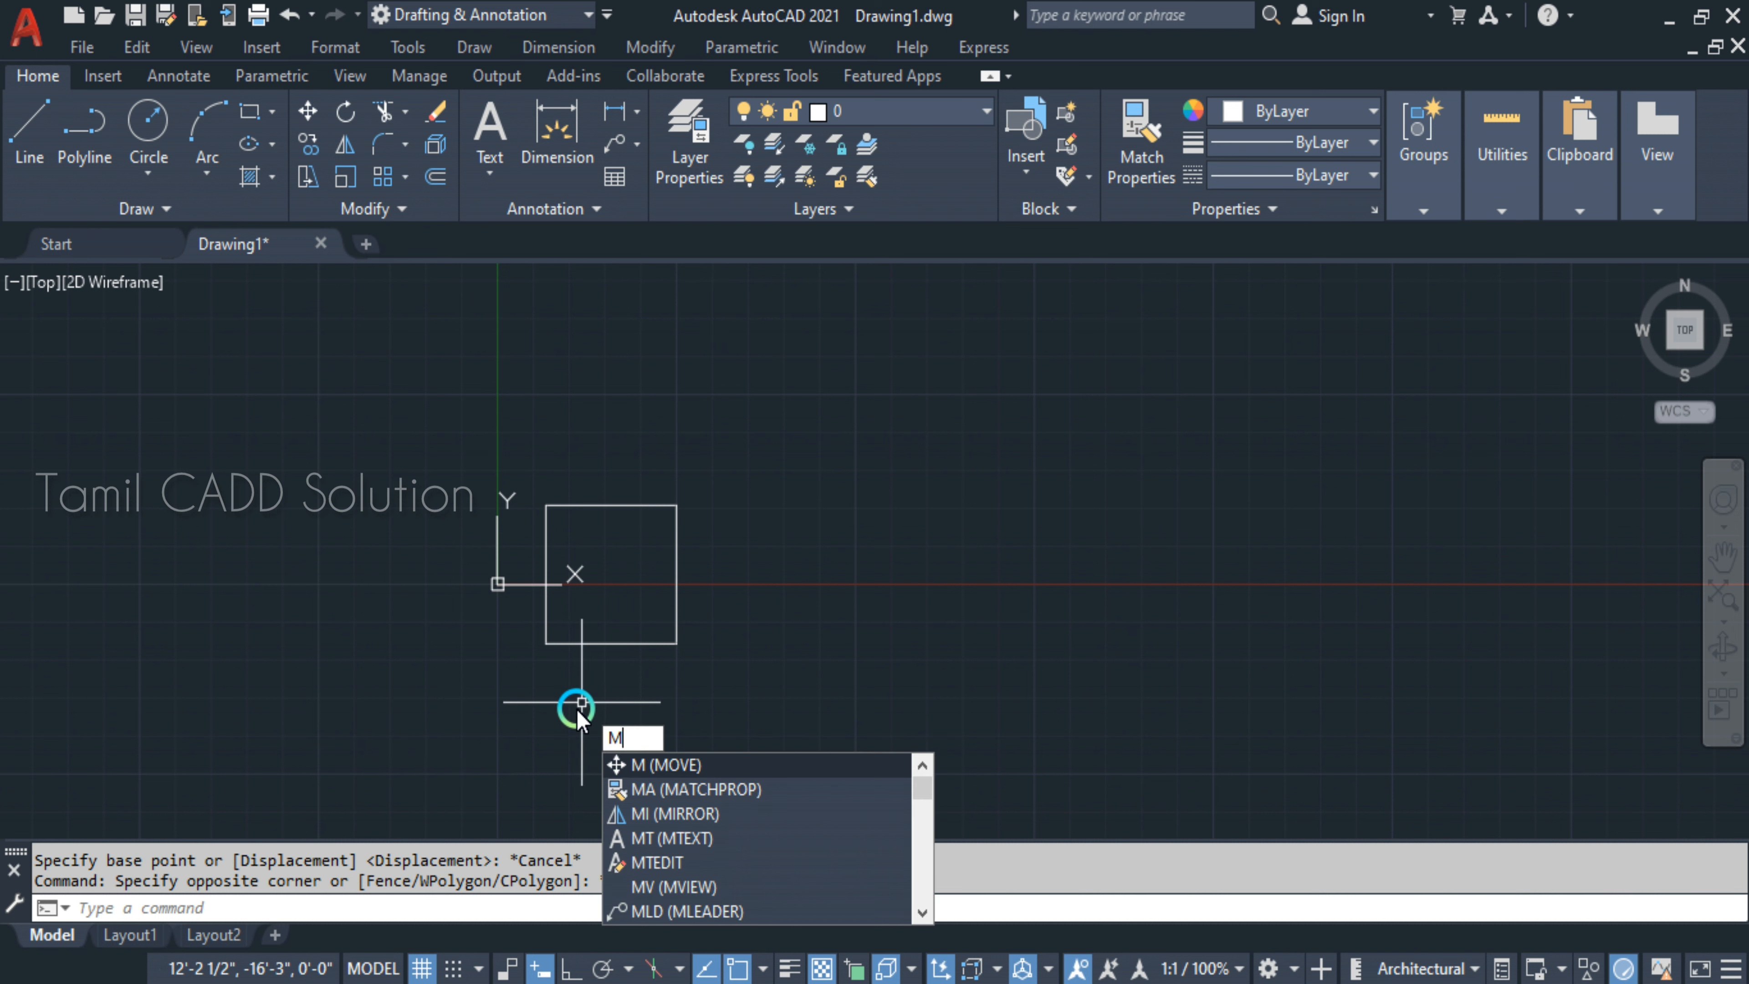
key("Escape")
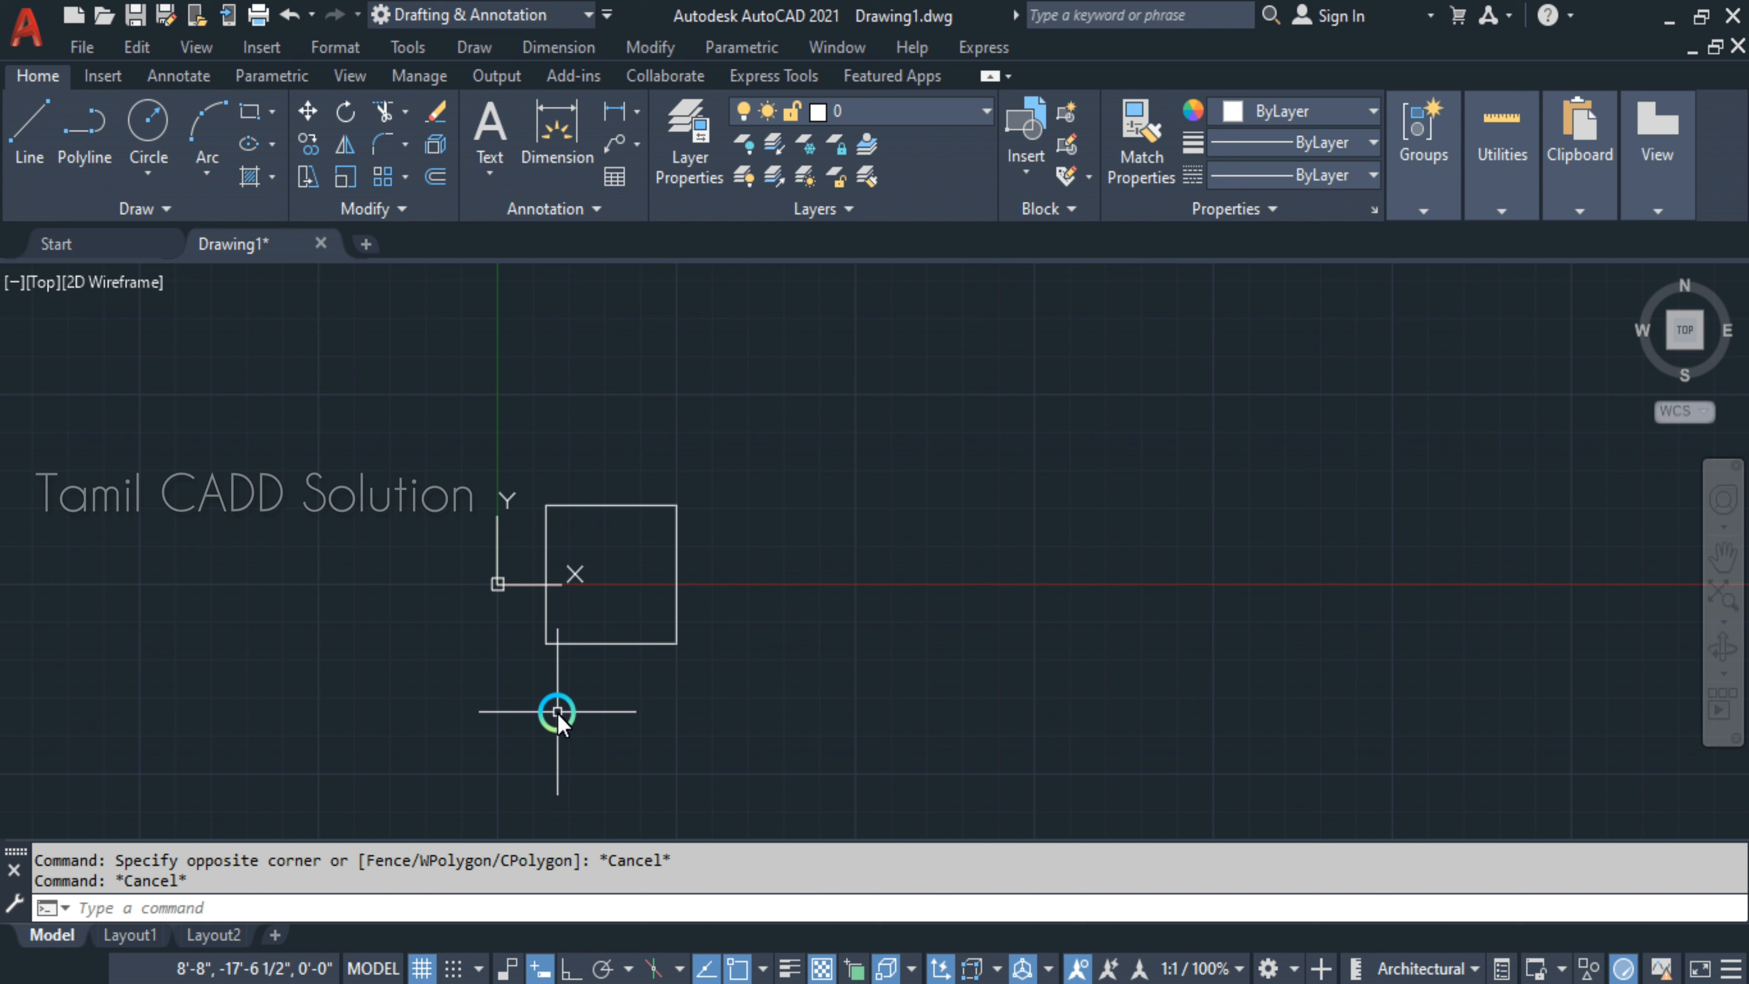
type("M")
key("Return")
key("Escape")
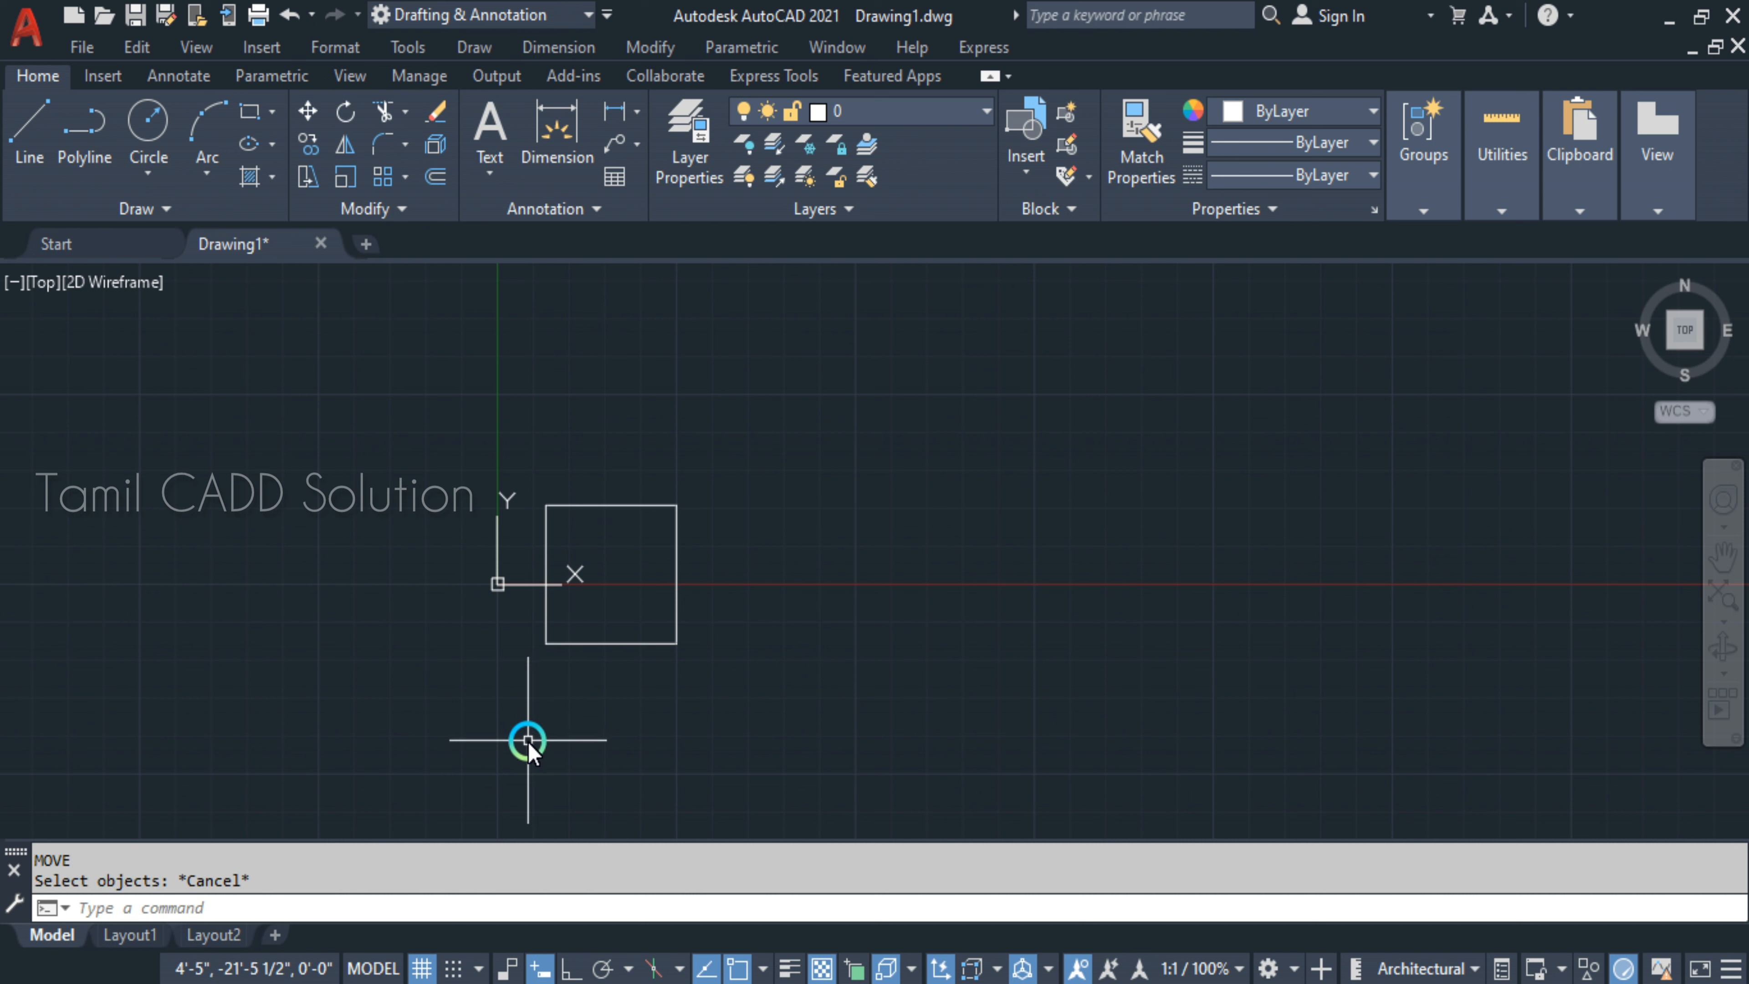
key("Escape")
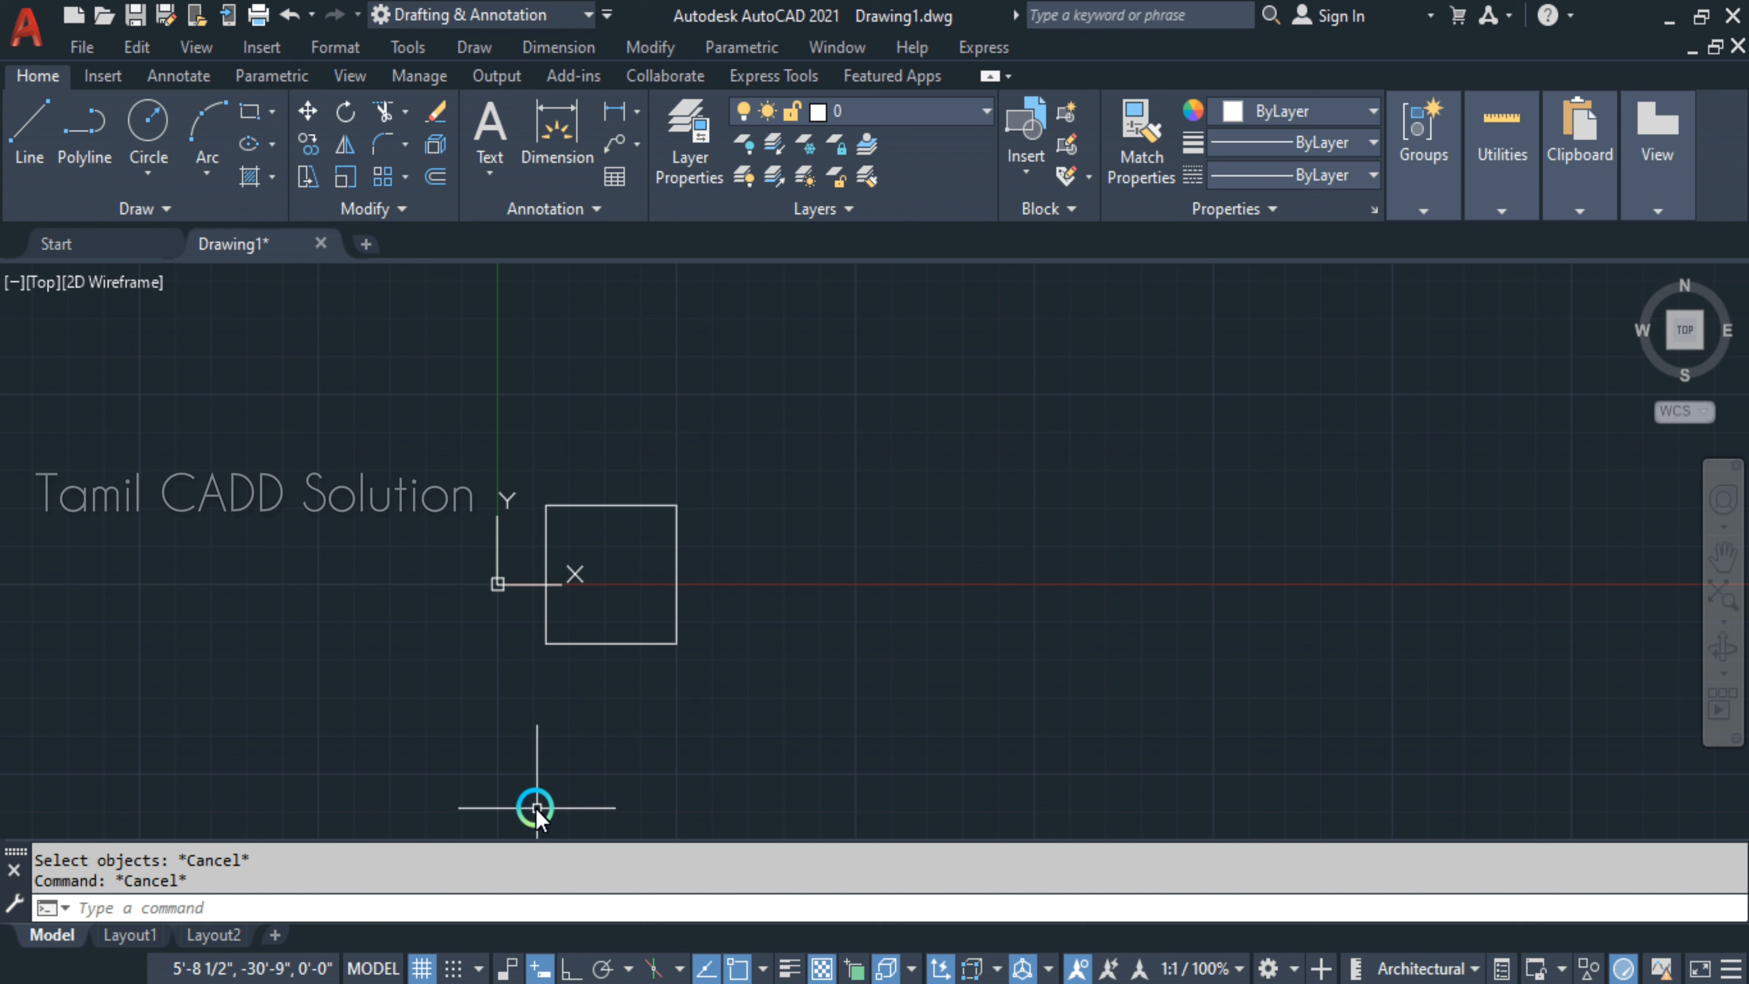
- Start Move before selecting the rectangle and shift it by its lower-left corner about 33'-6" at 40°
type("M")
key("Return")
left_click(496, 449)
left_click(769, 677)
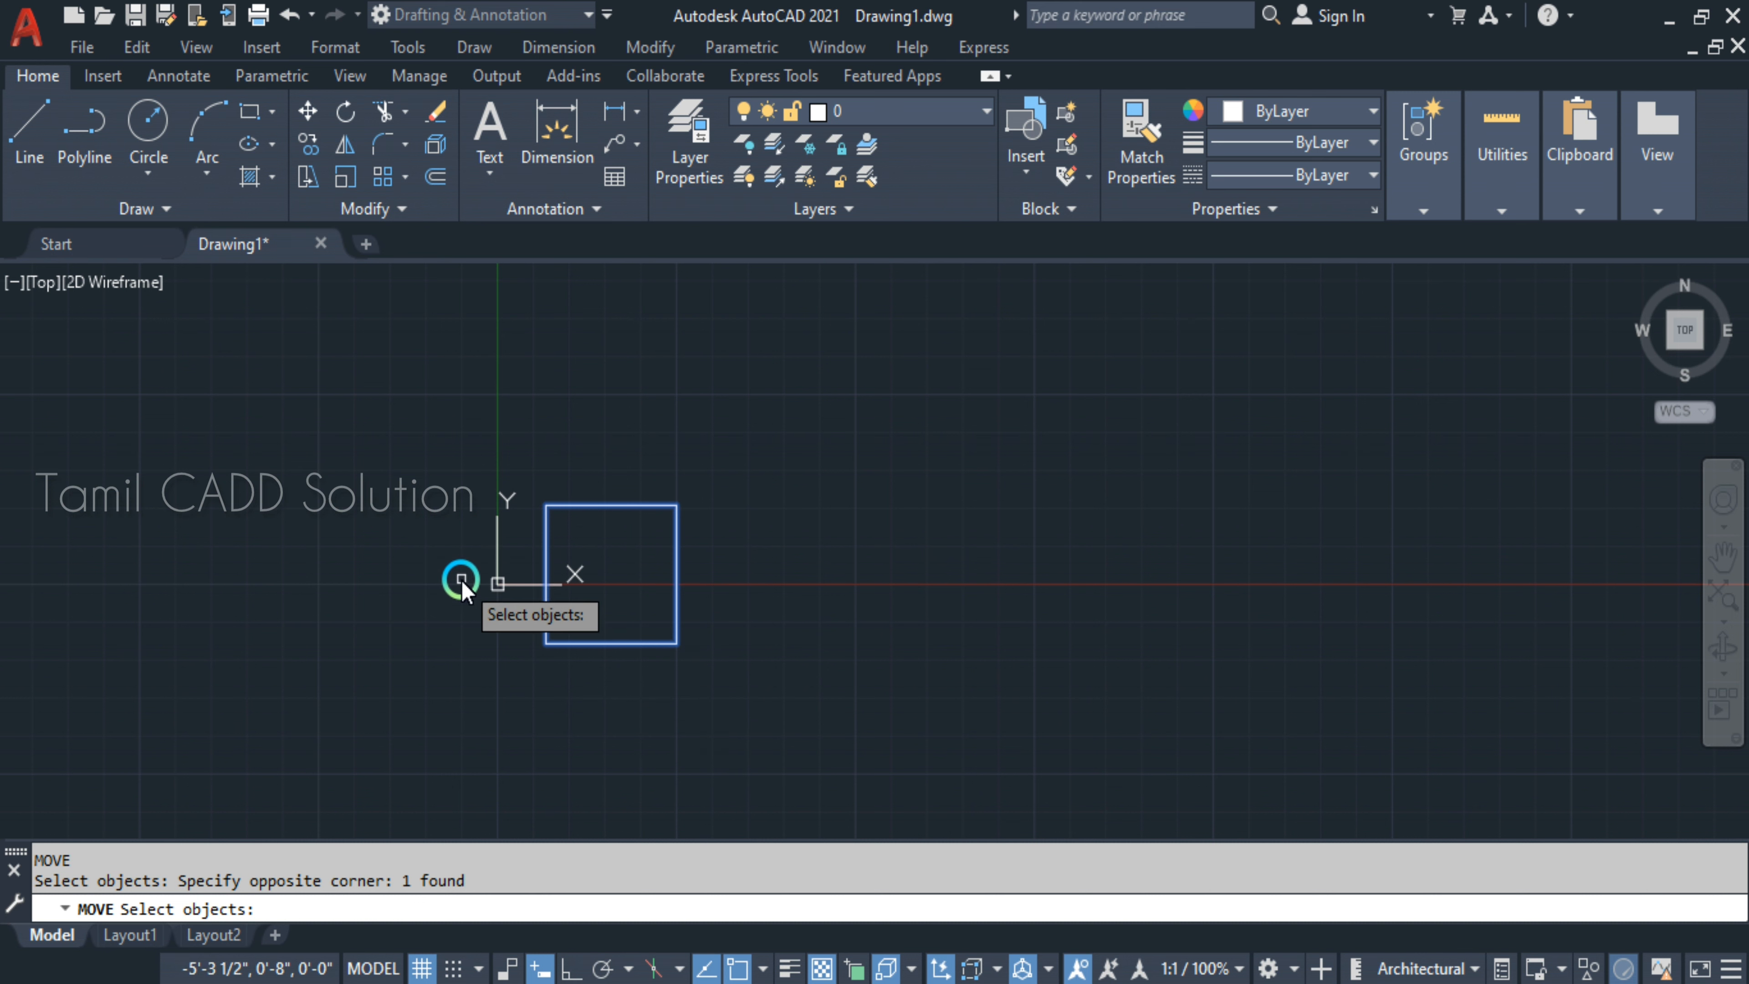
key("Return")
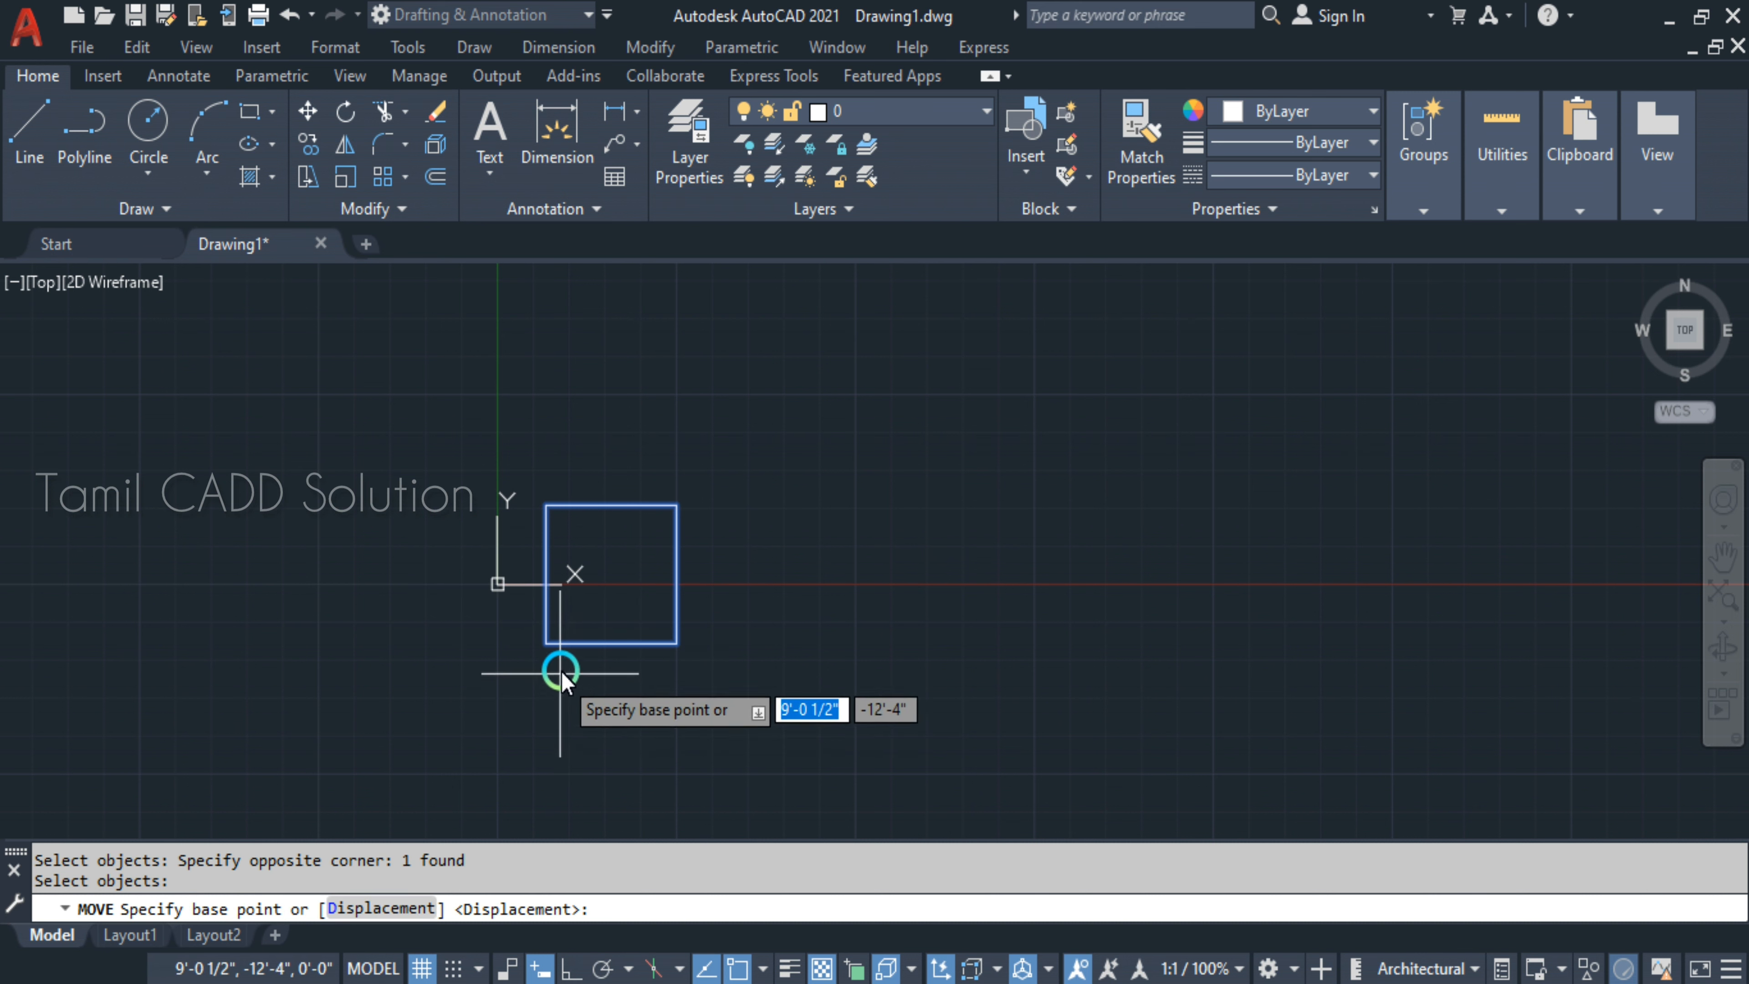
scroll(537, 647, "up", 2)
left_click(548, 649)
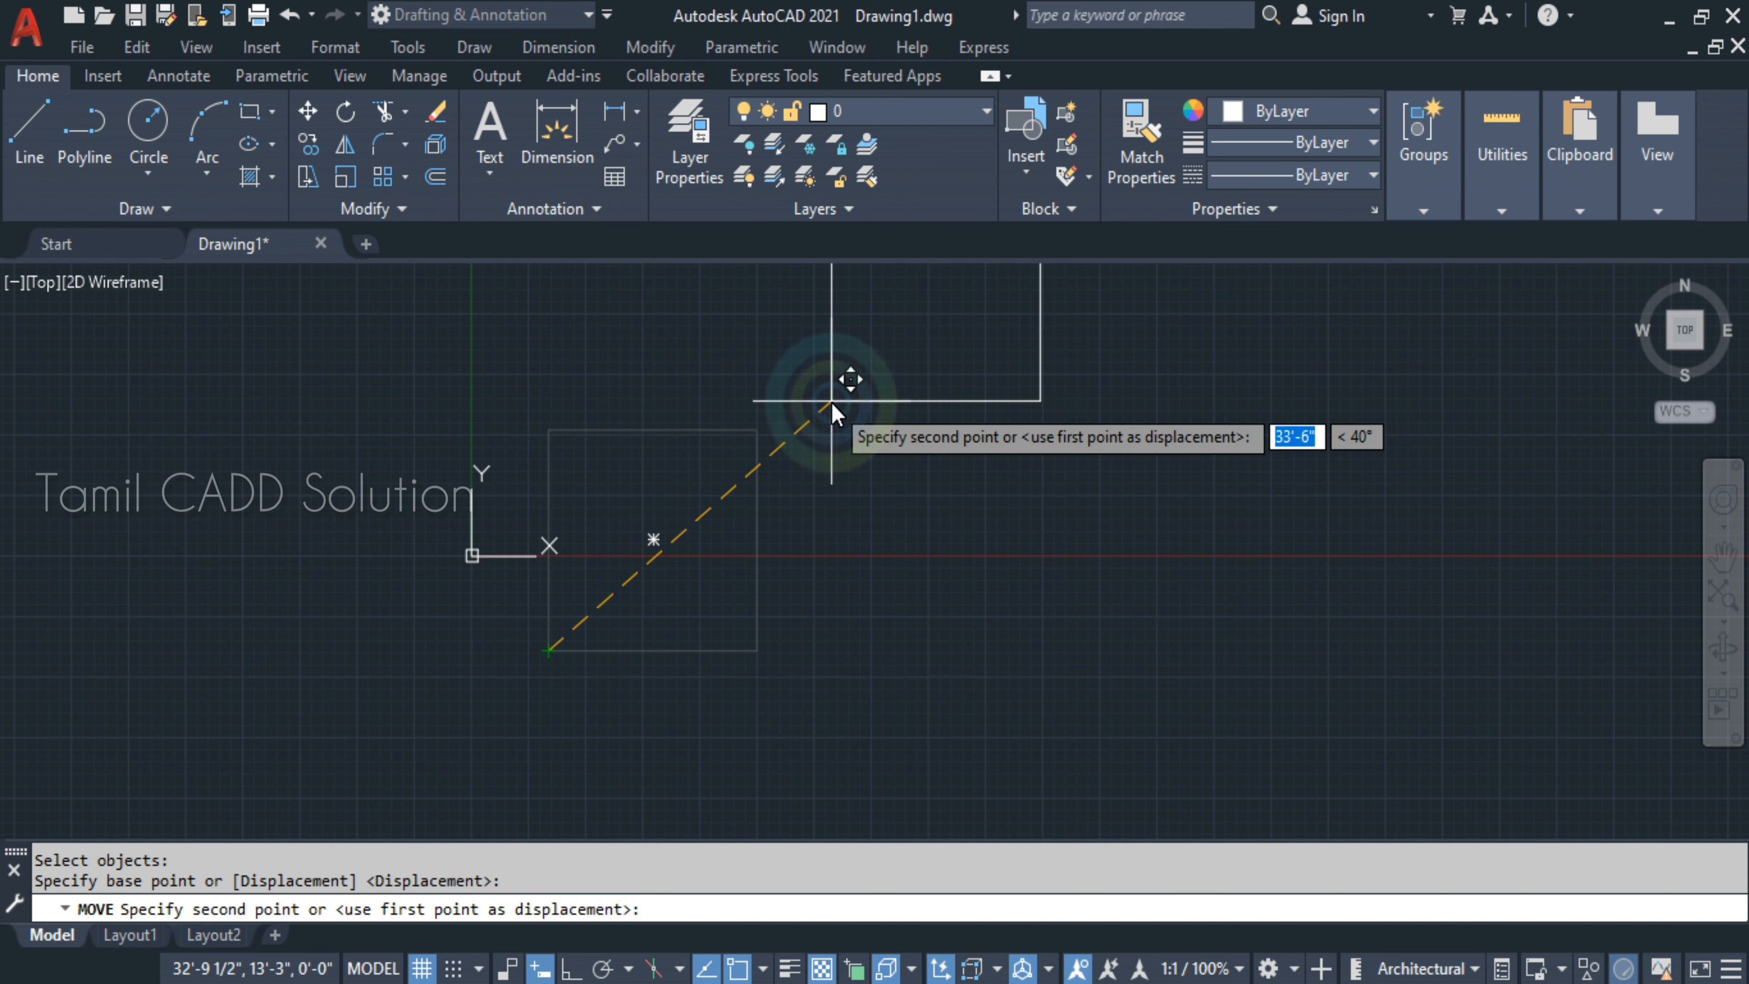
left_click(829, 402)
- Undo the move made from the rectangle's lower-left corner
middle_click_drag(928, 496, 613, 580)
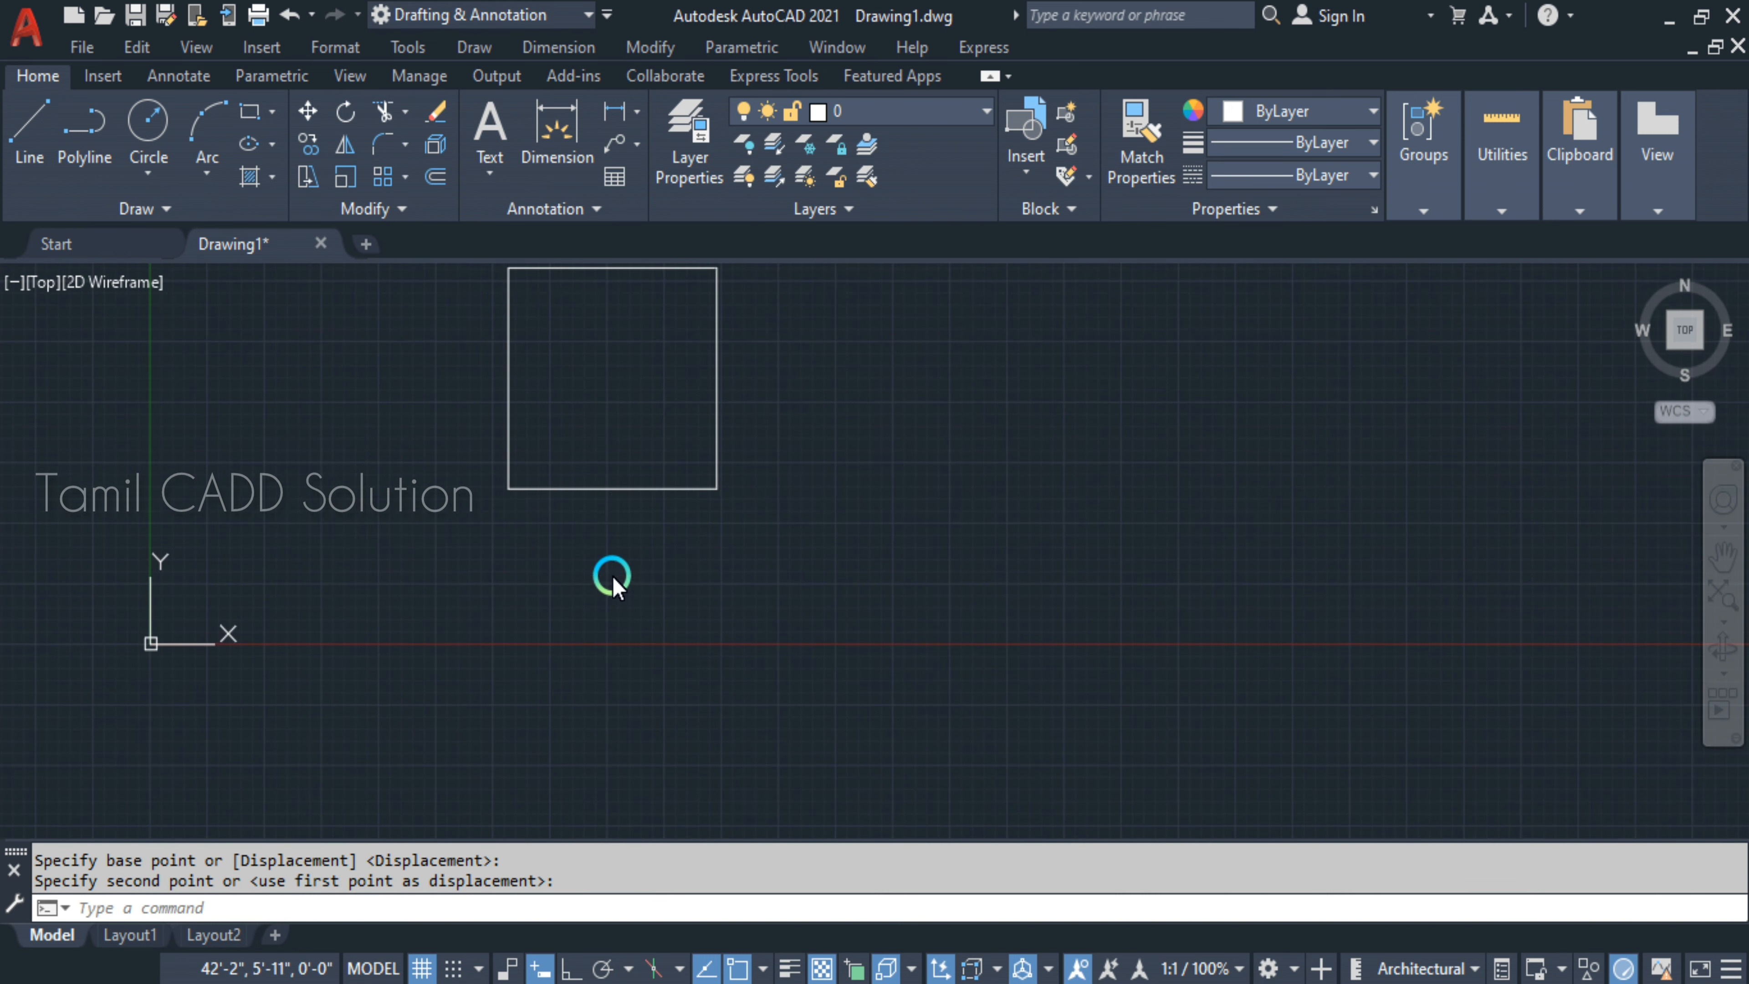
key("ctrl+z")
key("ctrl+z")
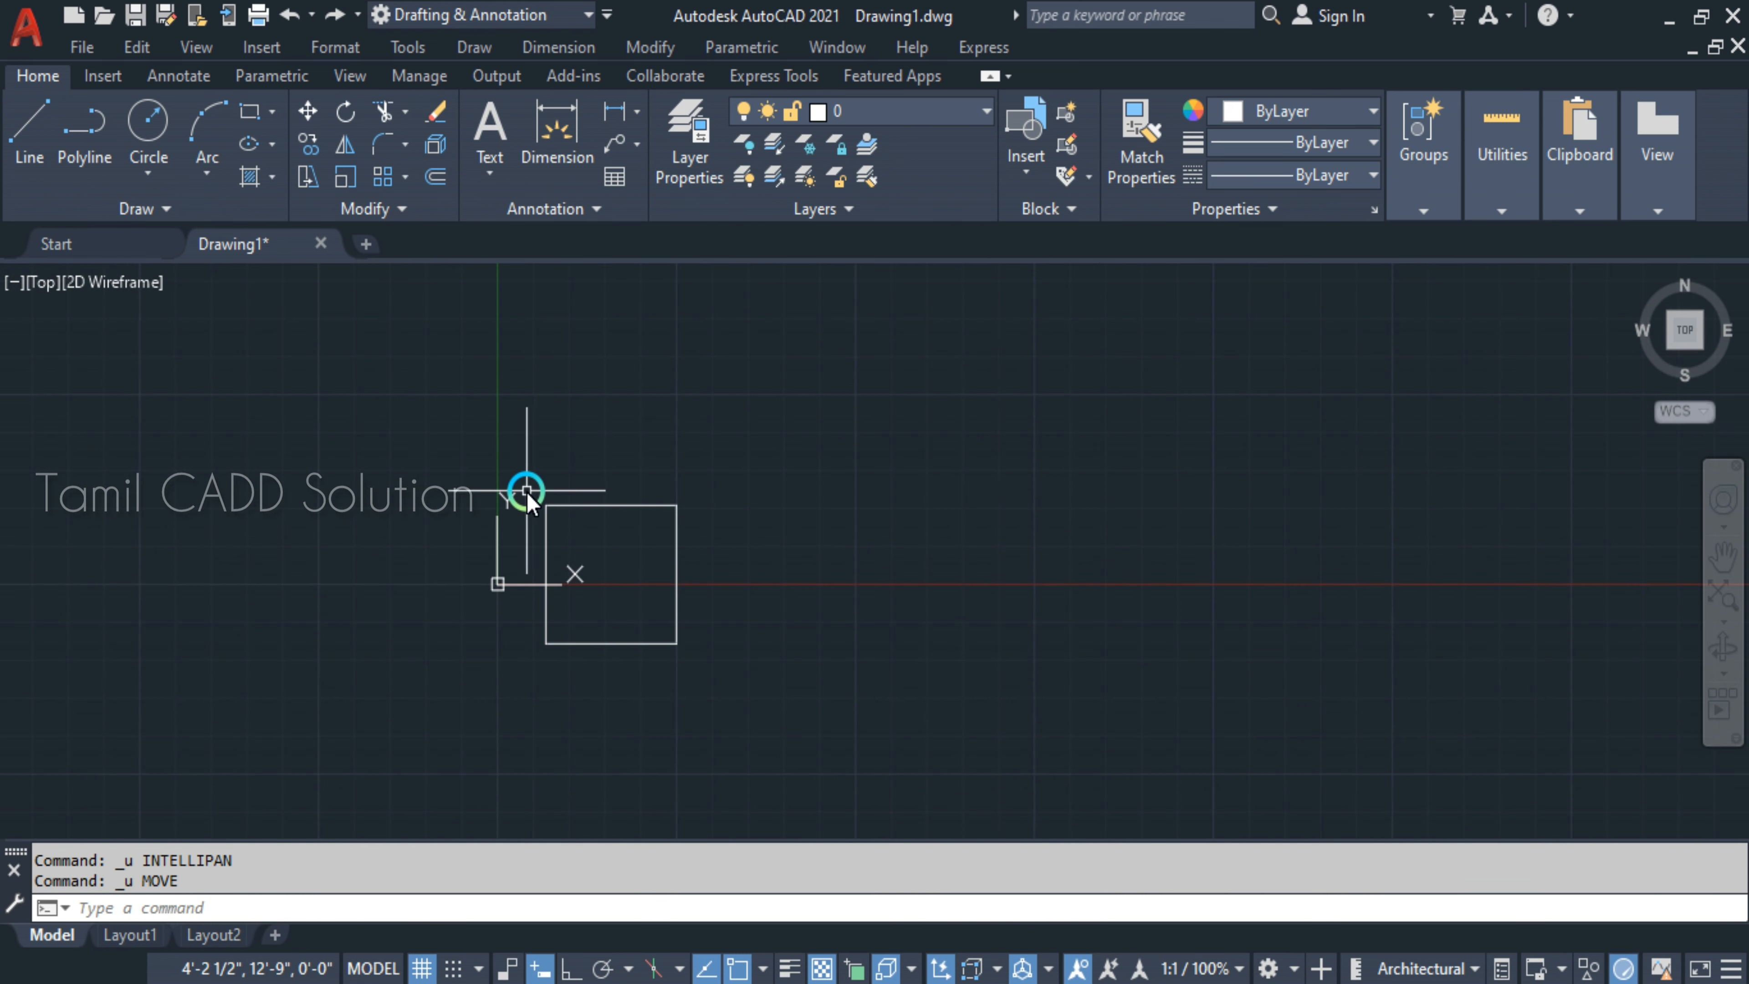
- Move the preselected rectangle up and to the right by picking a displacement point instead of a base point
left_click(527, 493)
left_click(746, 793)
type("m")
key("Return")
right_click(617, 732)
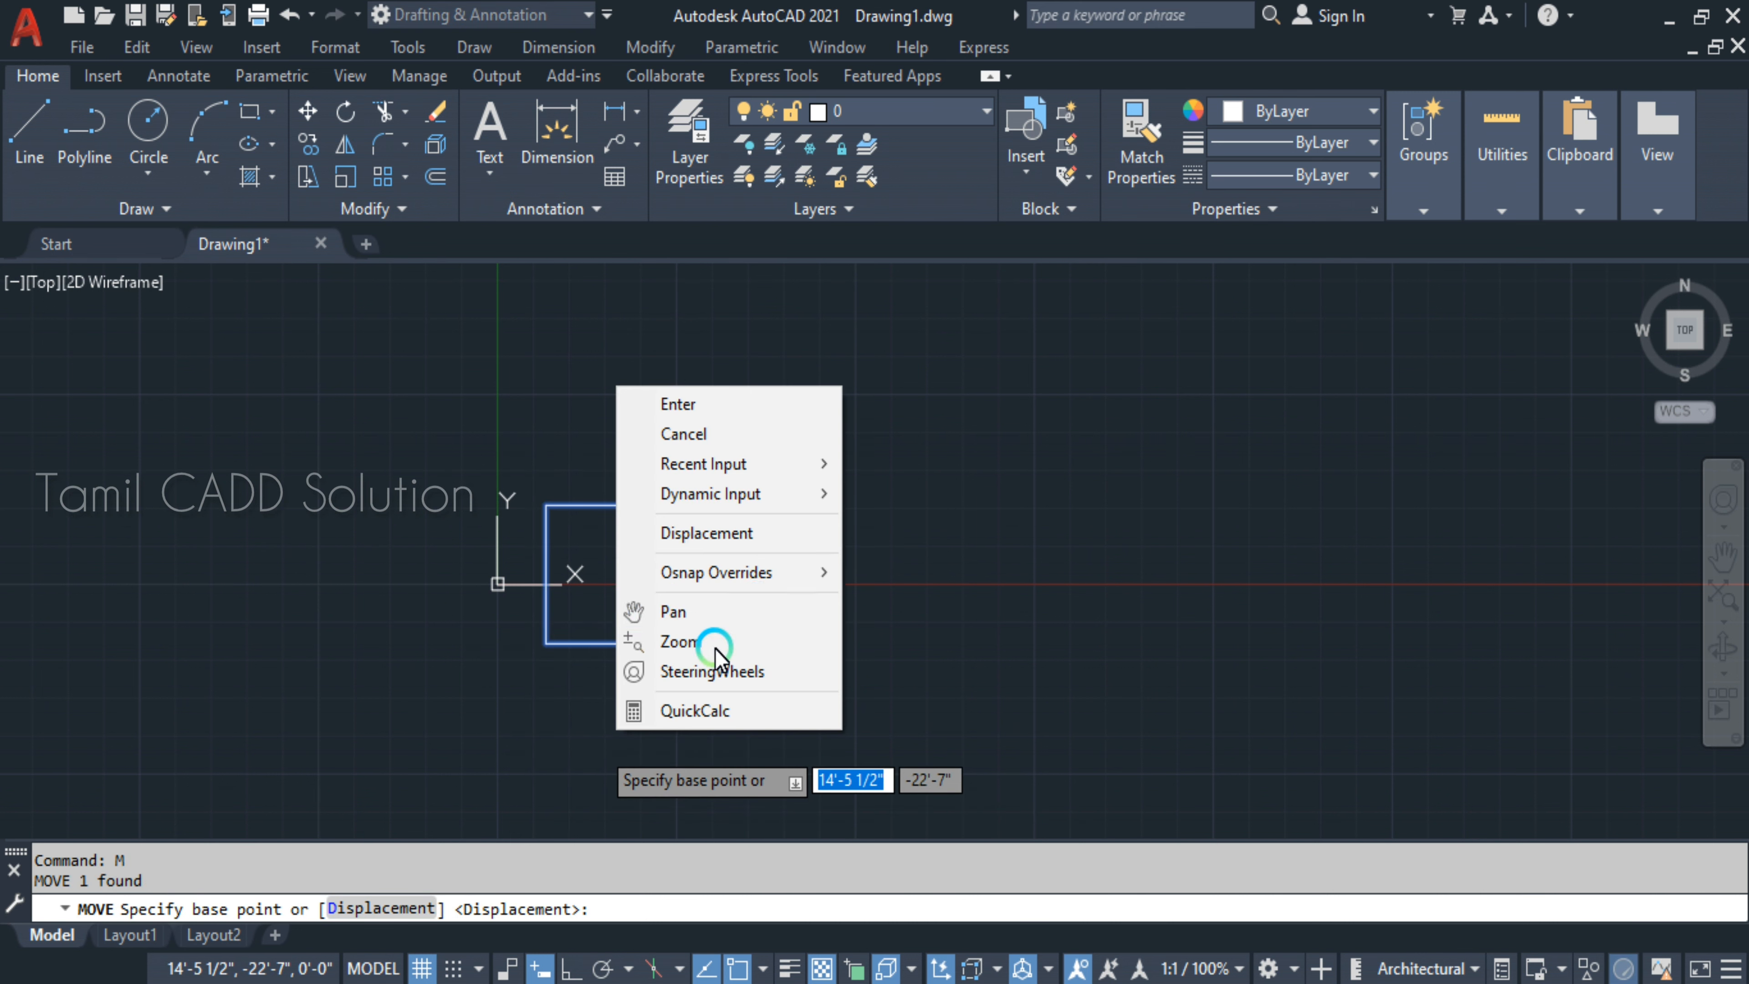
left_click(641, 403)
left_click(749, 398)
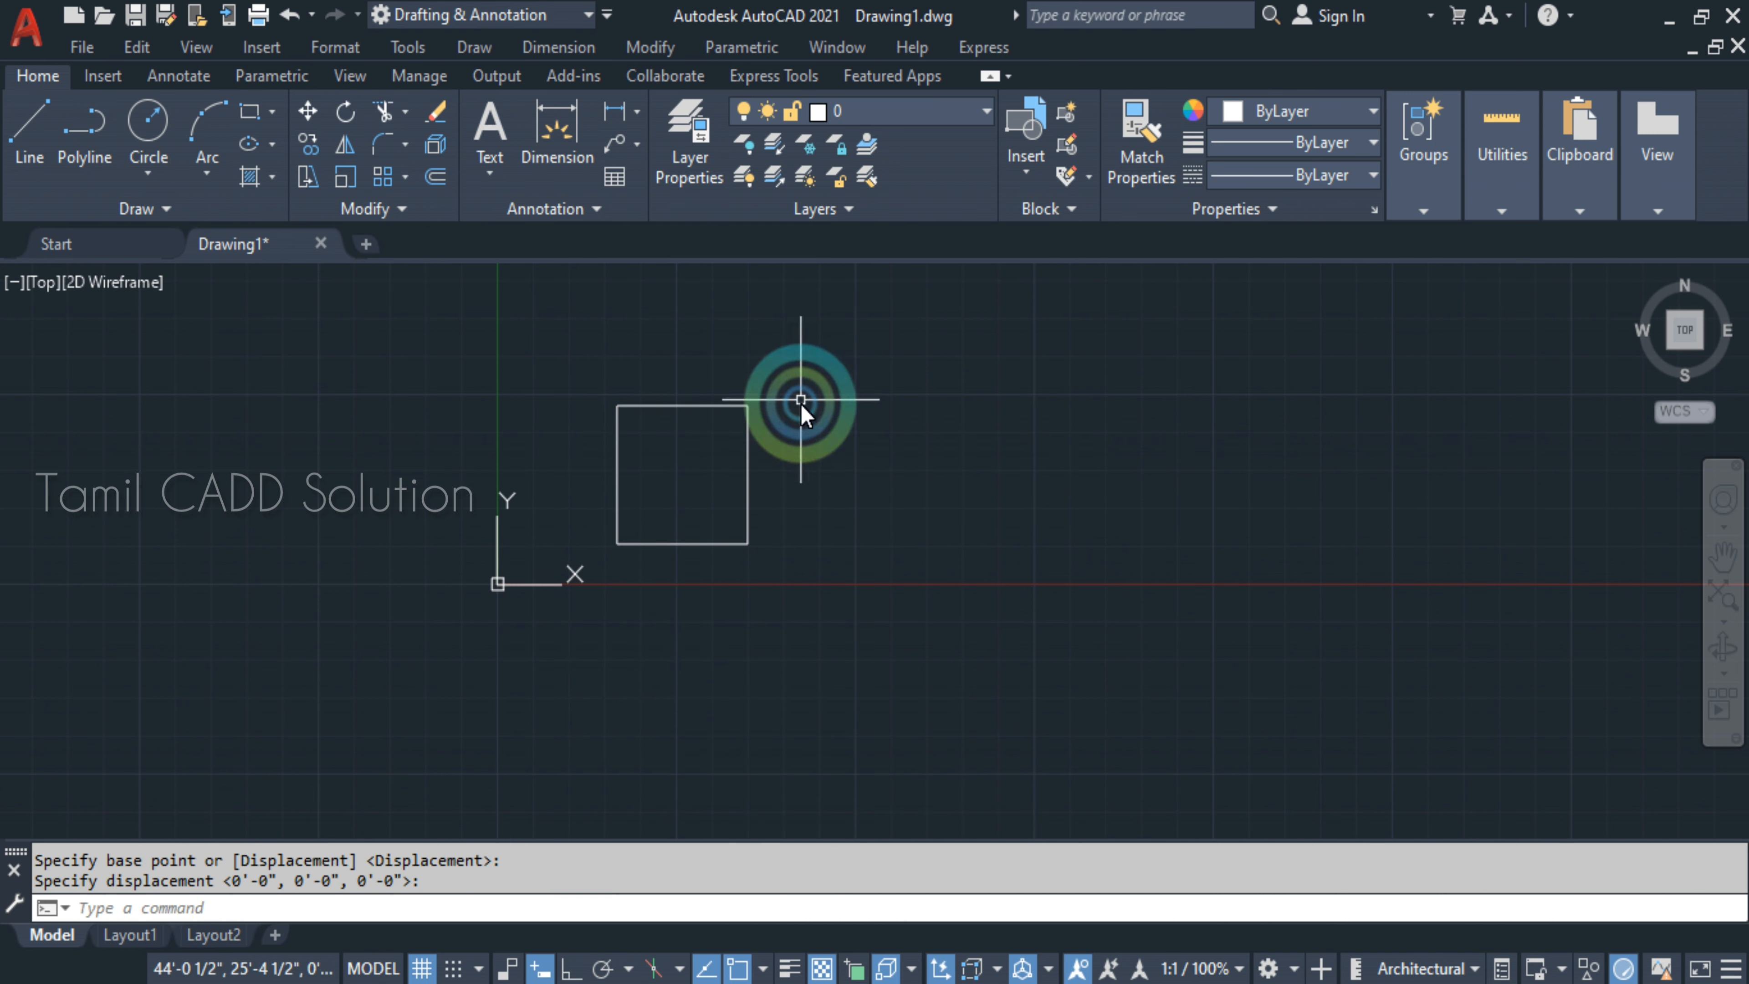
- Undo the displacement move of the rectangle together with the operations just before it
key("ctrl+z")
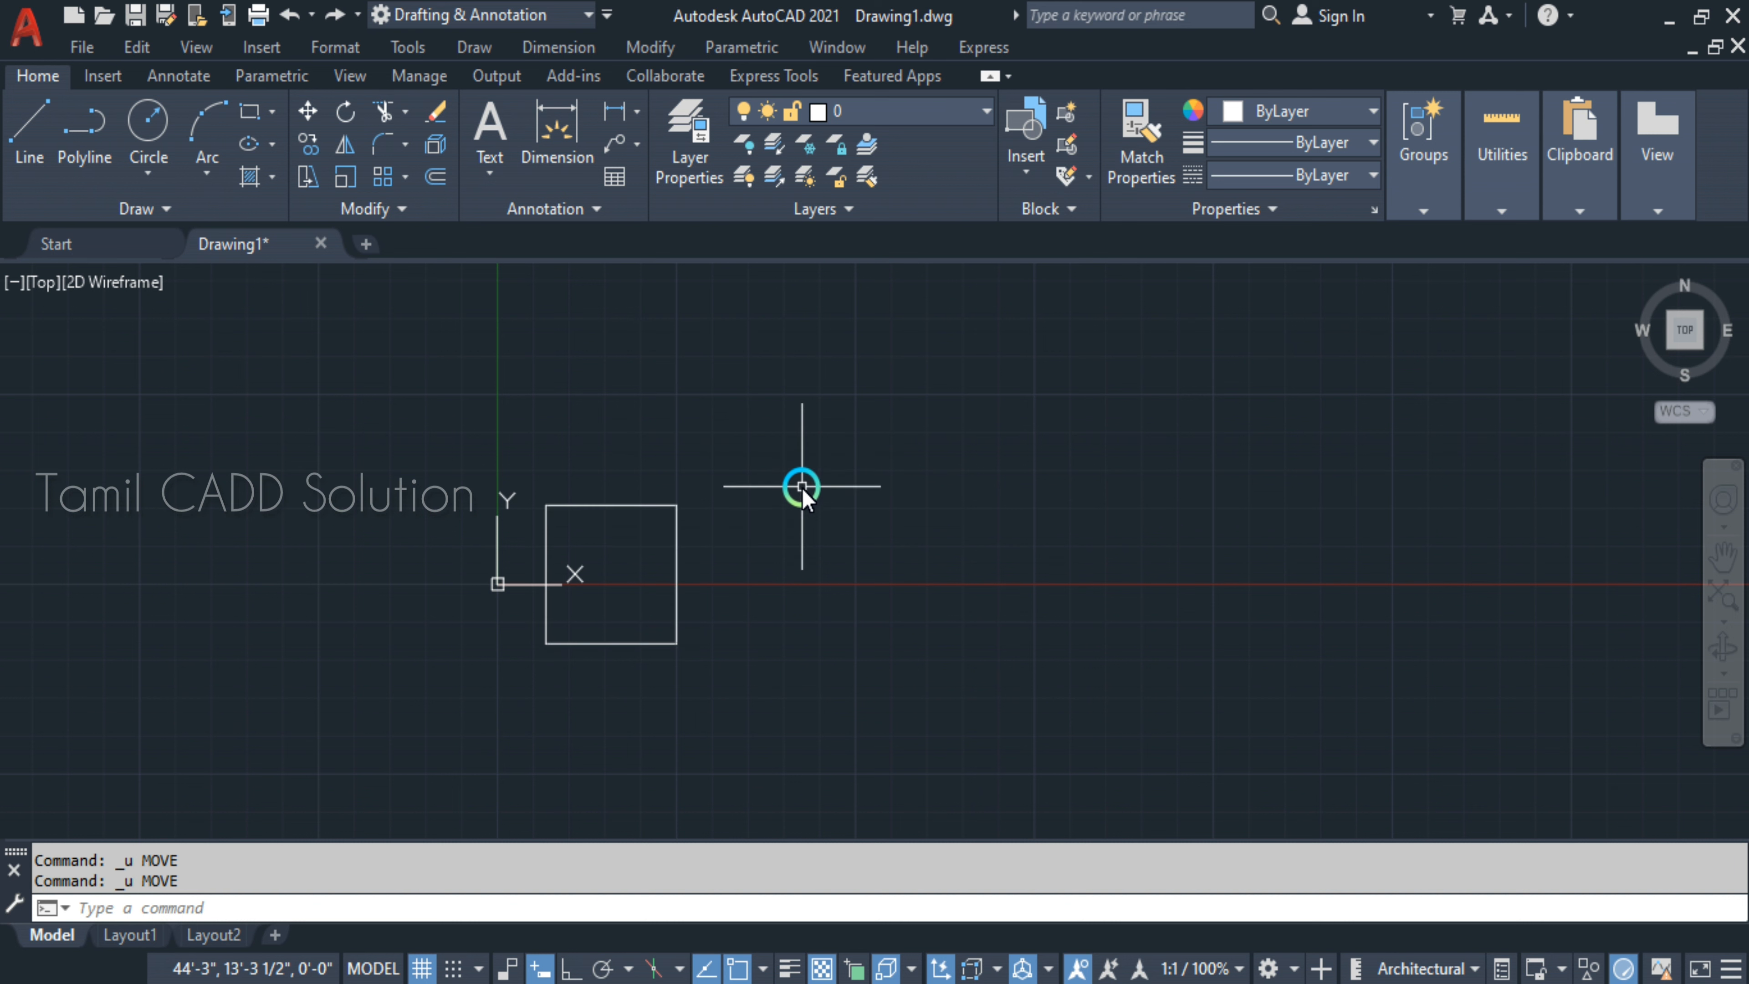
key("ctrl+z")
scroll(800, 499, "down", 8)
middle_click_drag(904, 538, 806, 511)
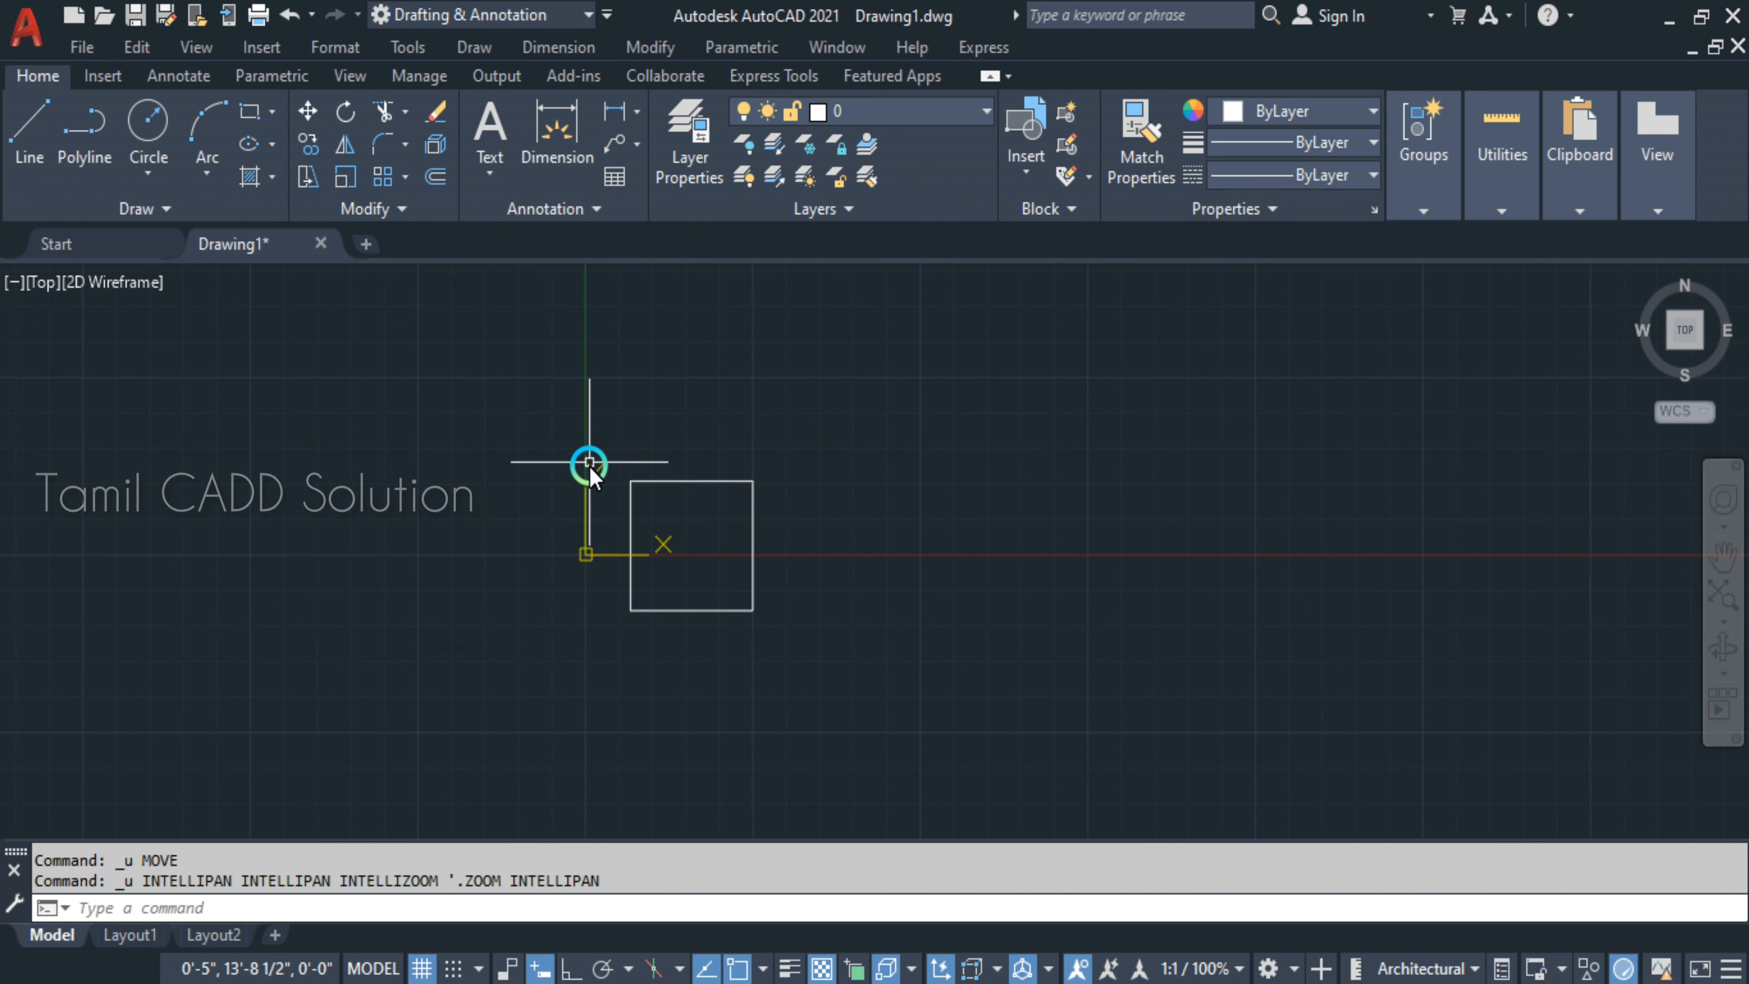
scroll(964, 486, "up", 2)
scroll(535, 629, "up", 2)
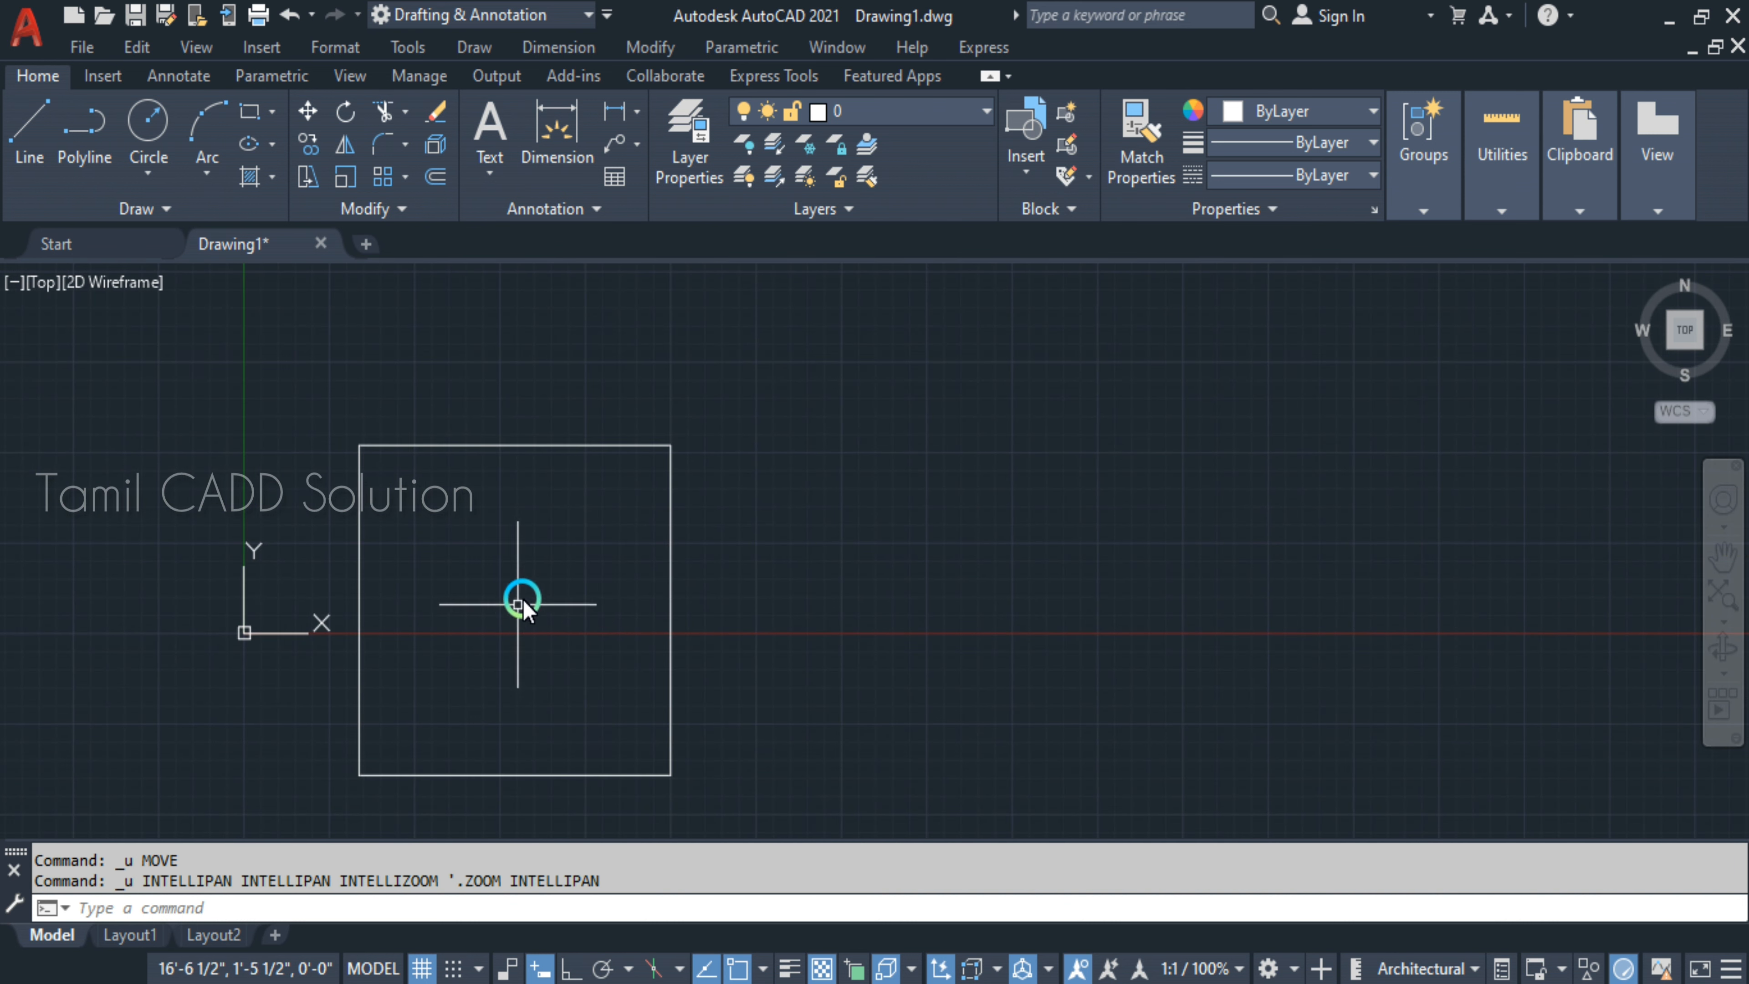
middle_click_drag(945, 574, 946, 562)
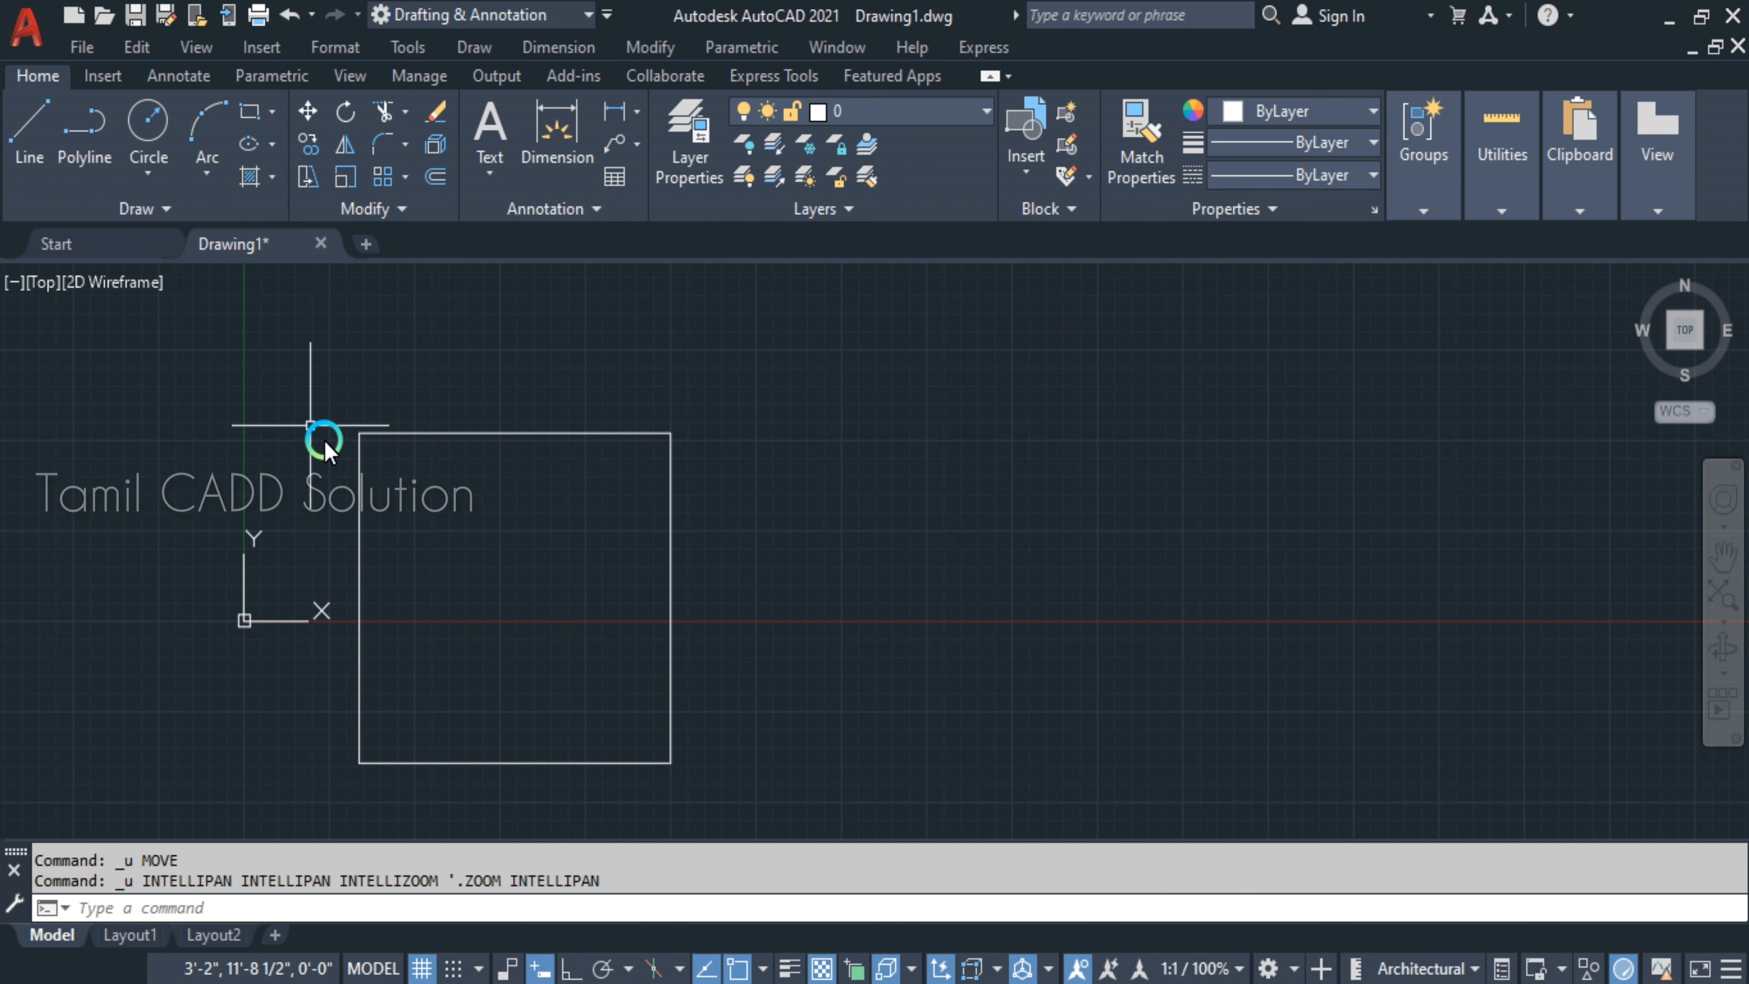
left_click(312, 396)
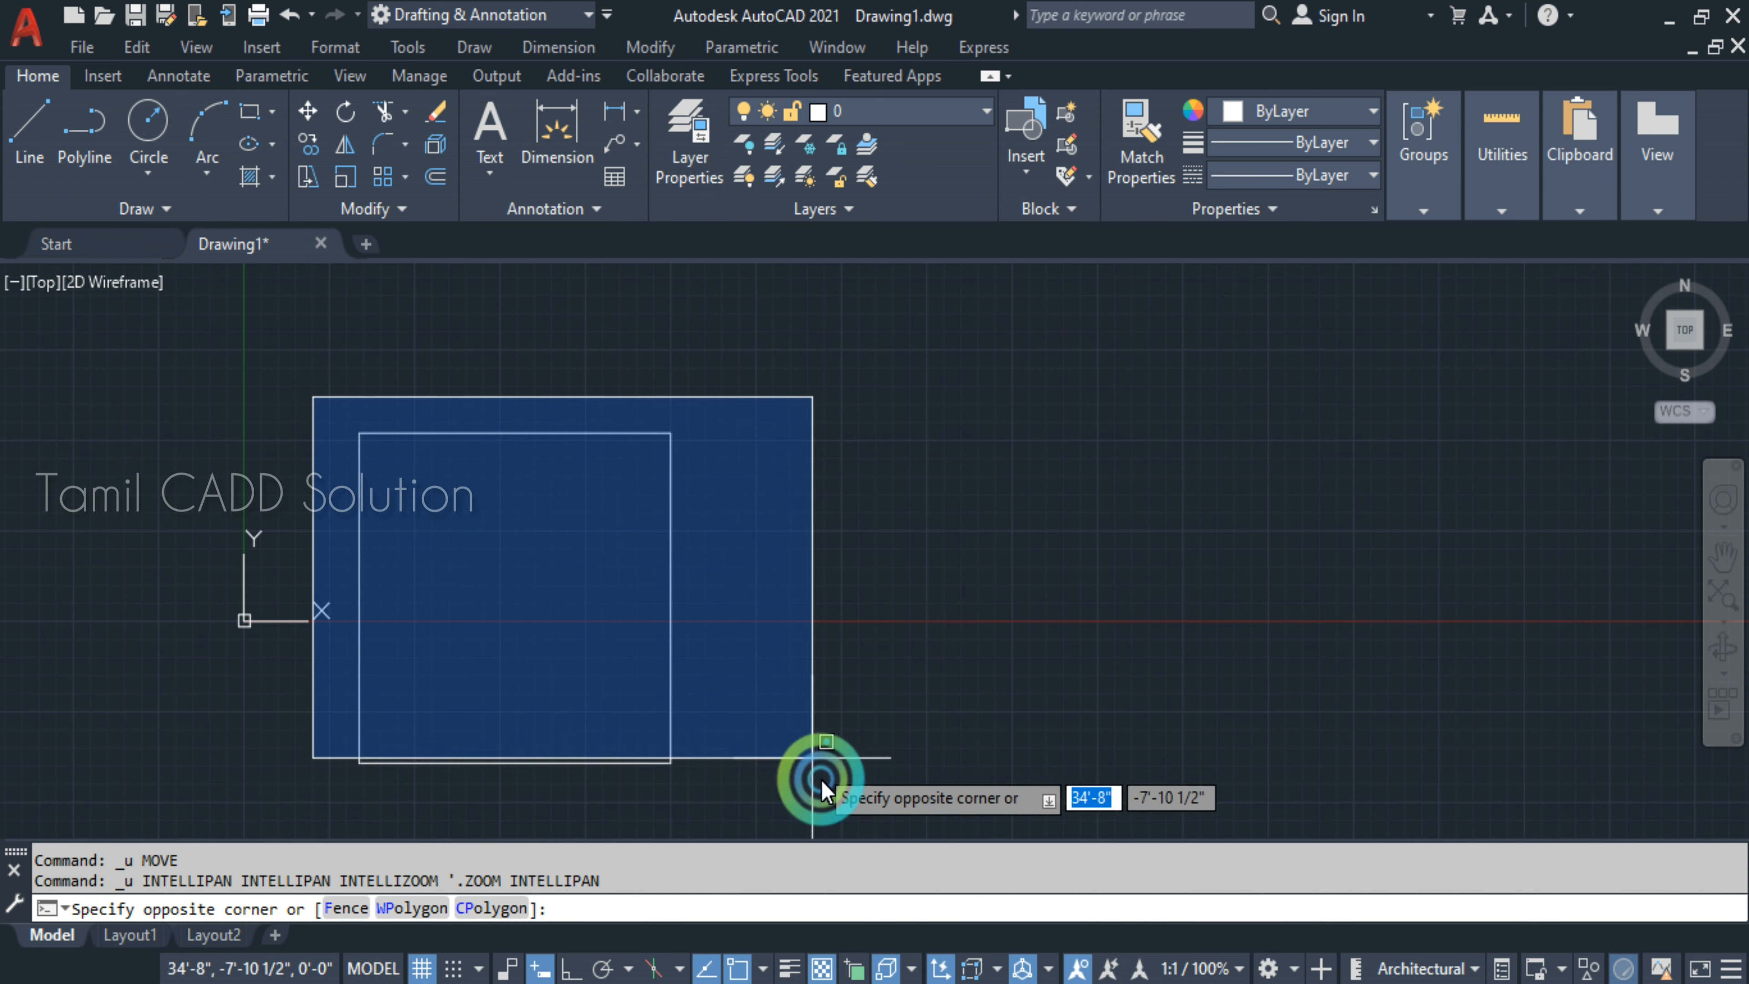
left_click(816, 811)
type("M")
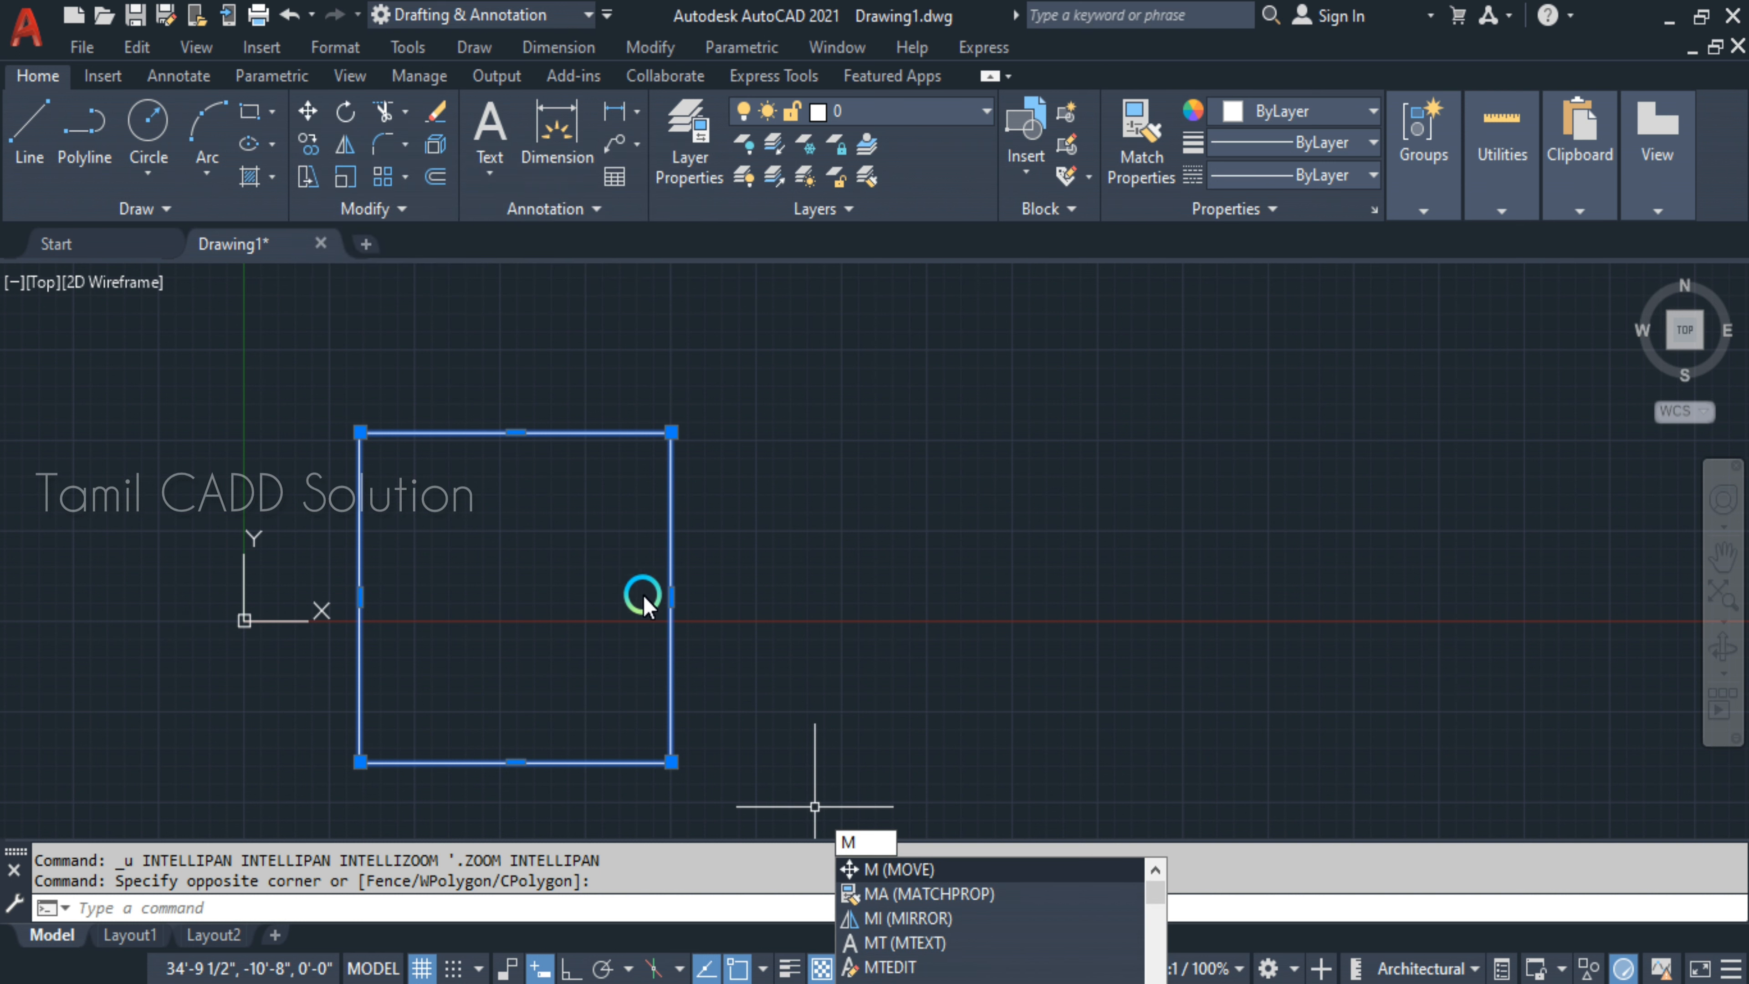
left_click(869, 869)
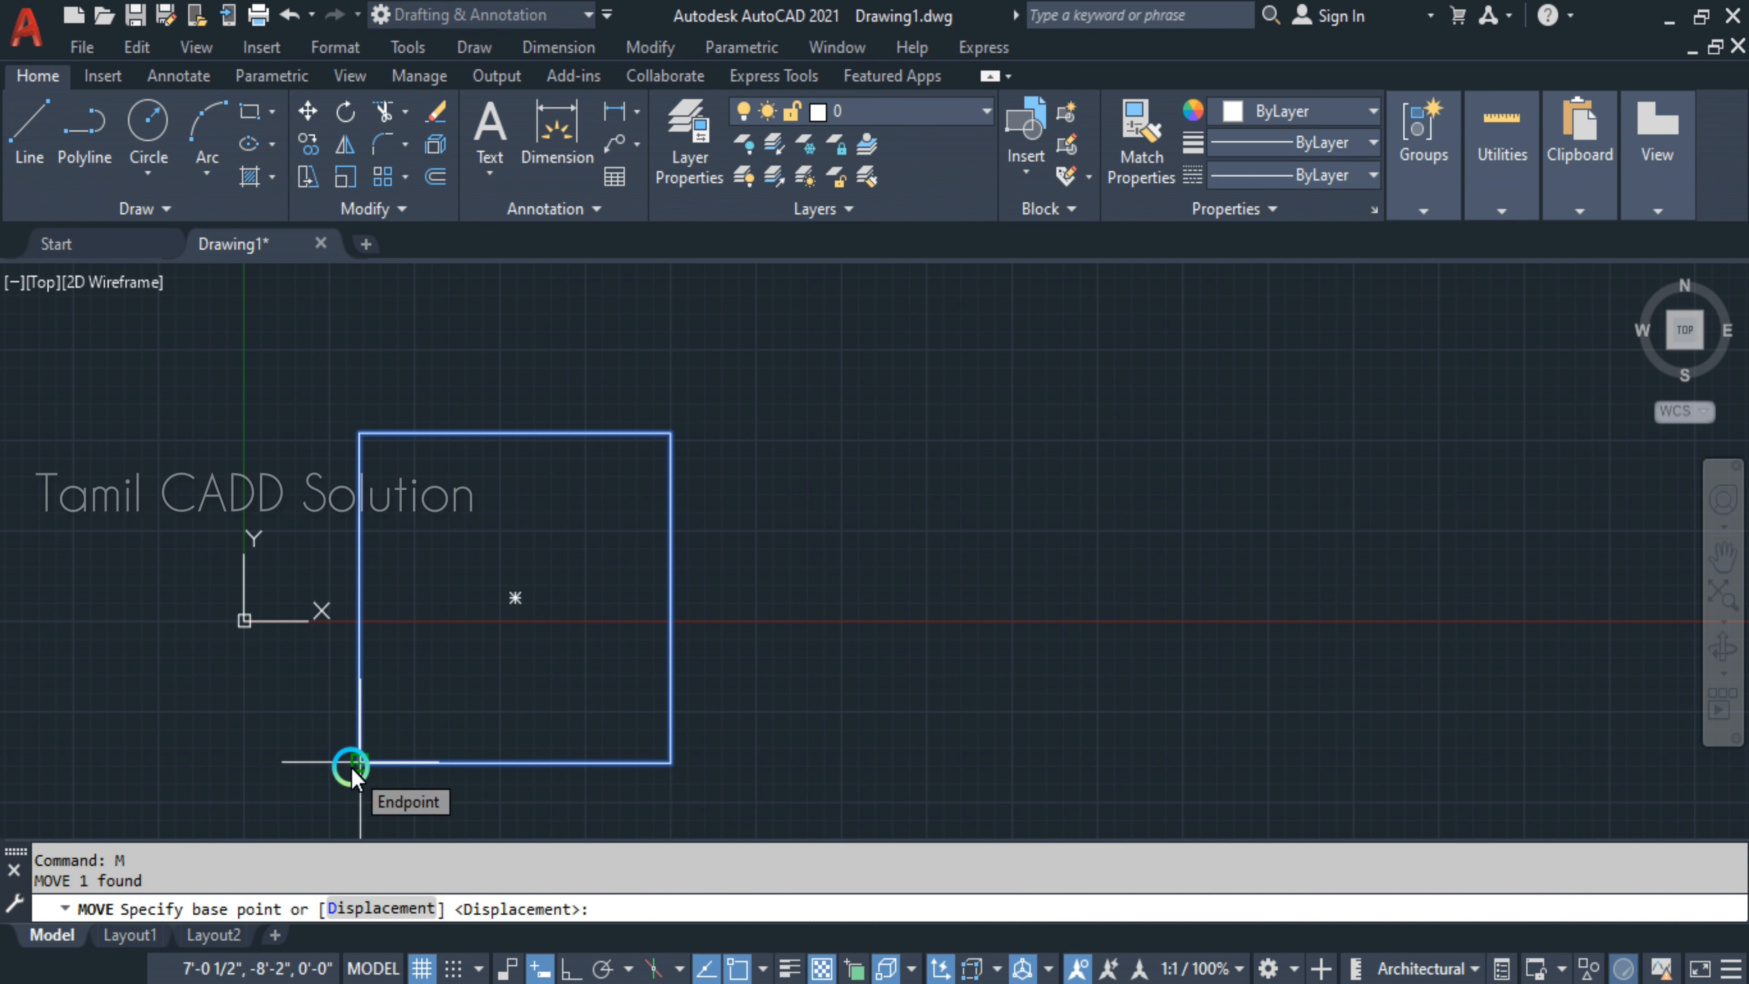
key("Escape")
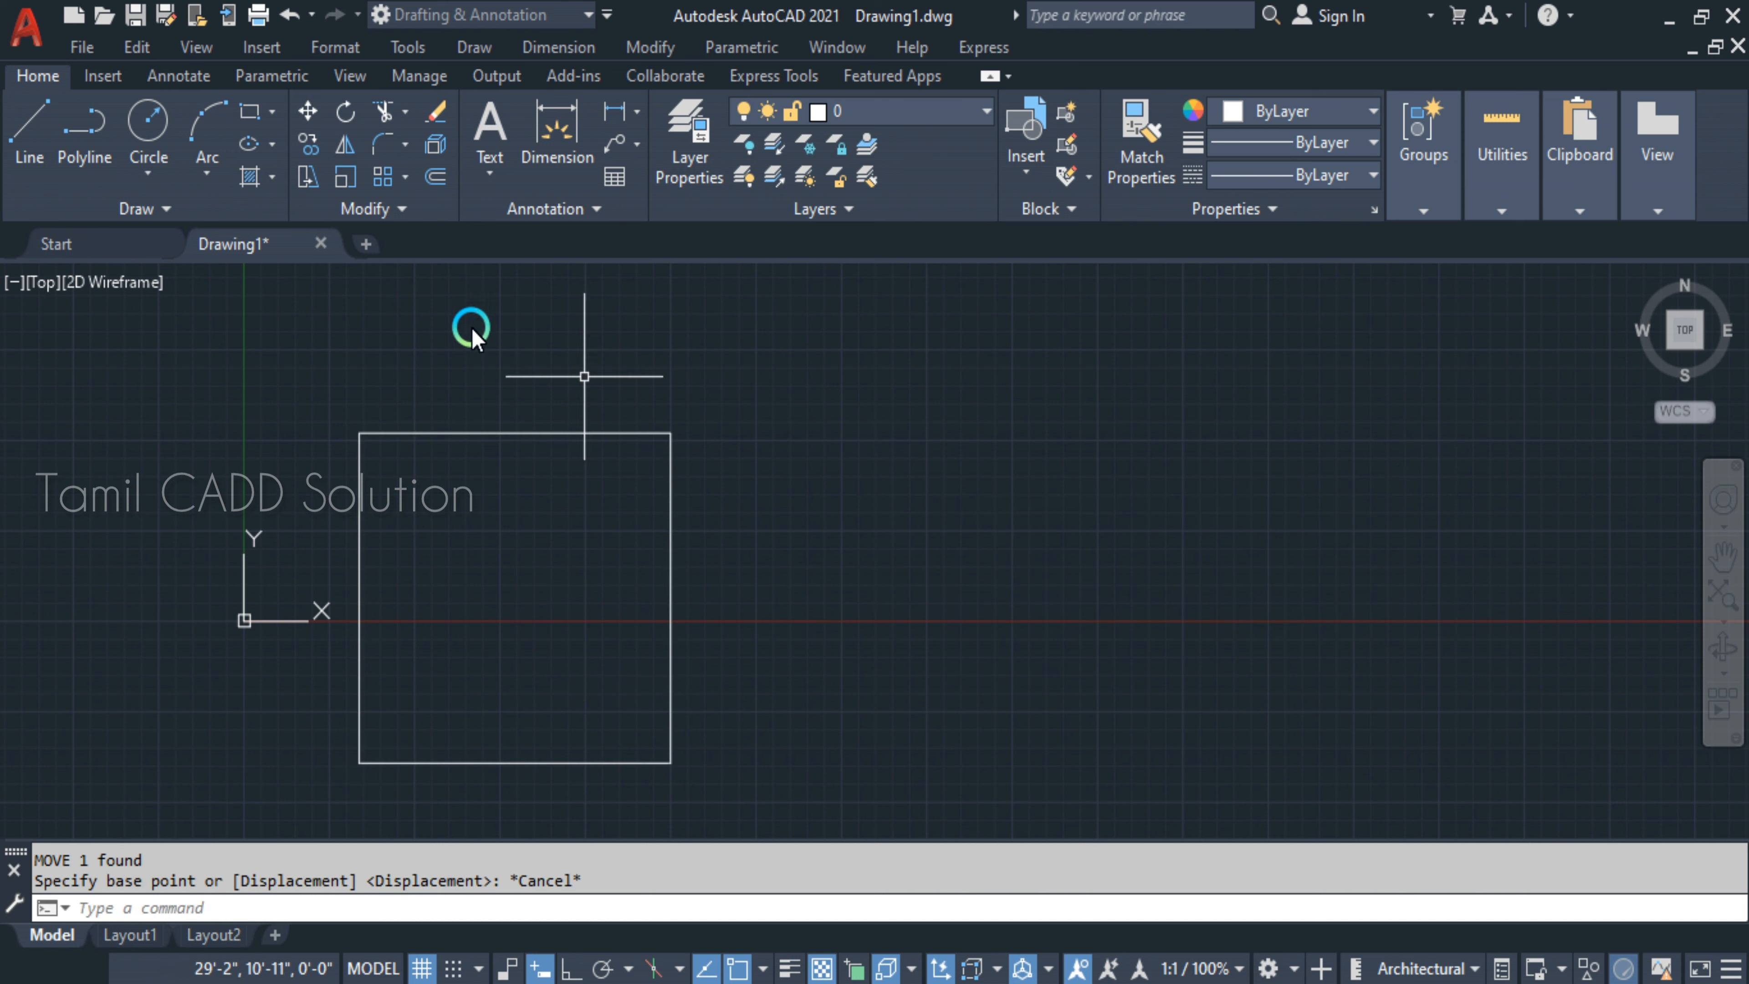
key("Escape")
- Draw a single horizontal line with Ortho on, up and to the right of the rectangle
left_click(28, 127)
left_click(807, 391)
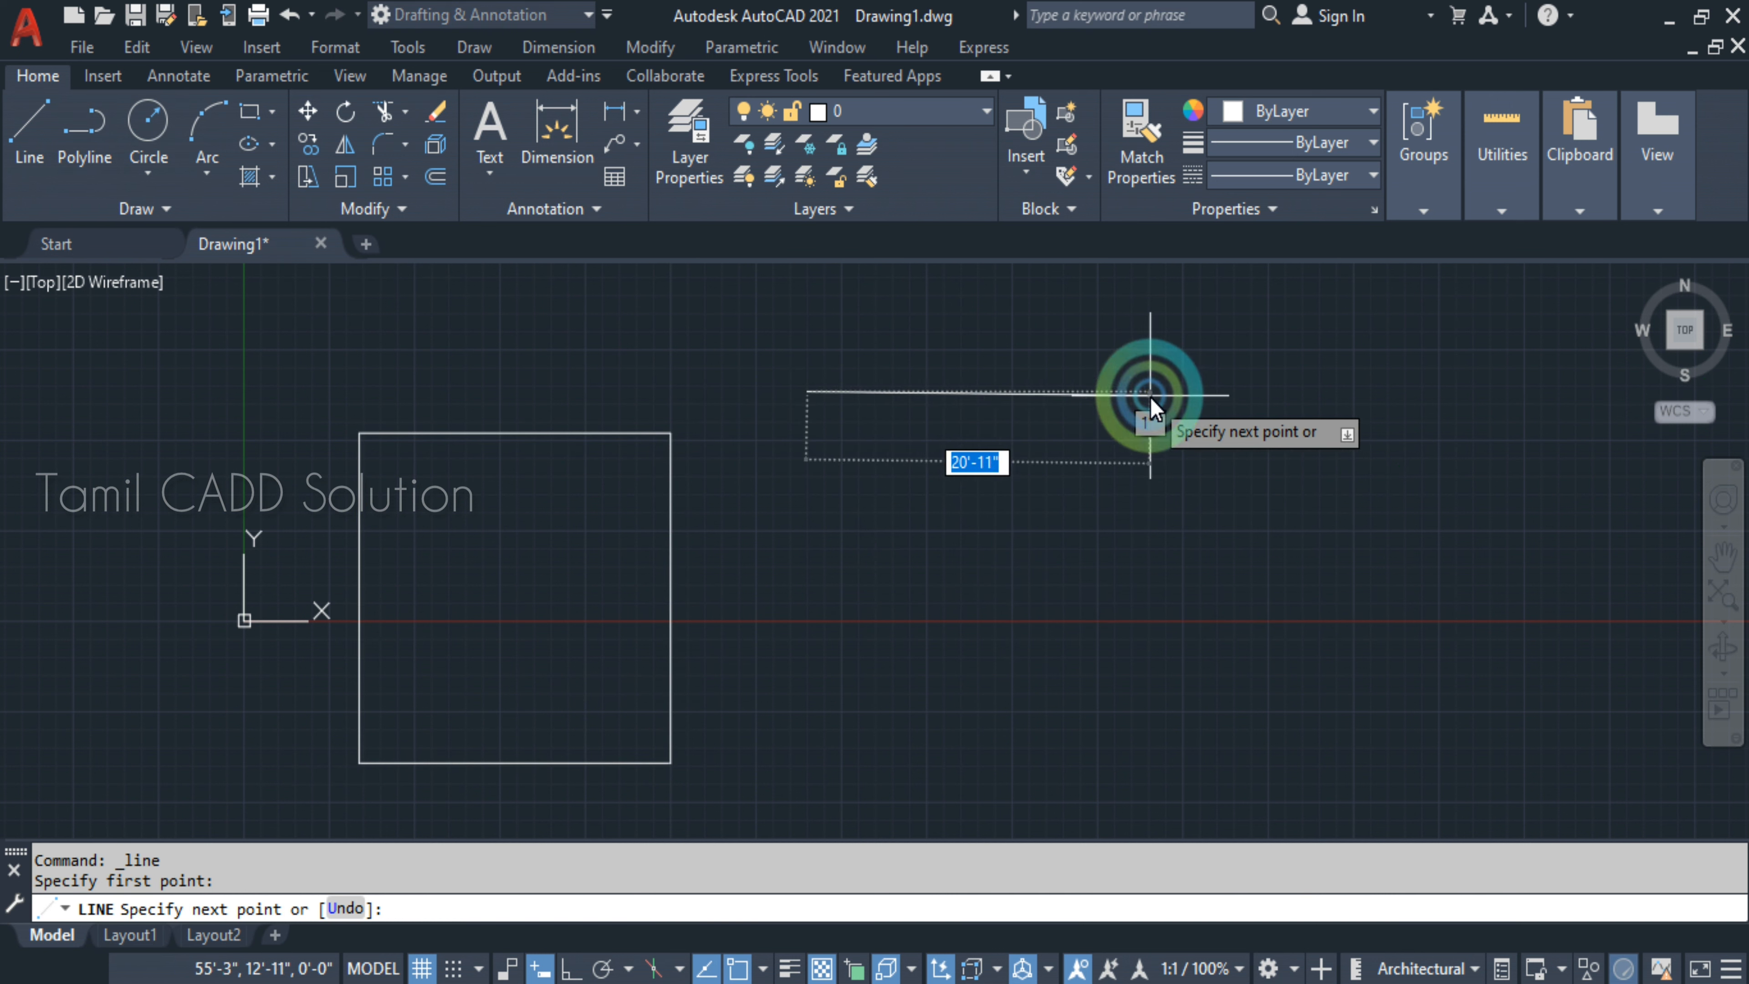
key("F8")
left_click(1183, 391)
key("Escape")
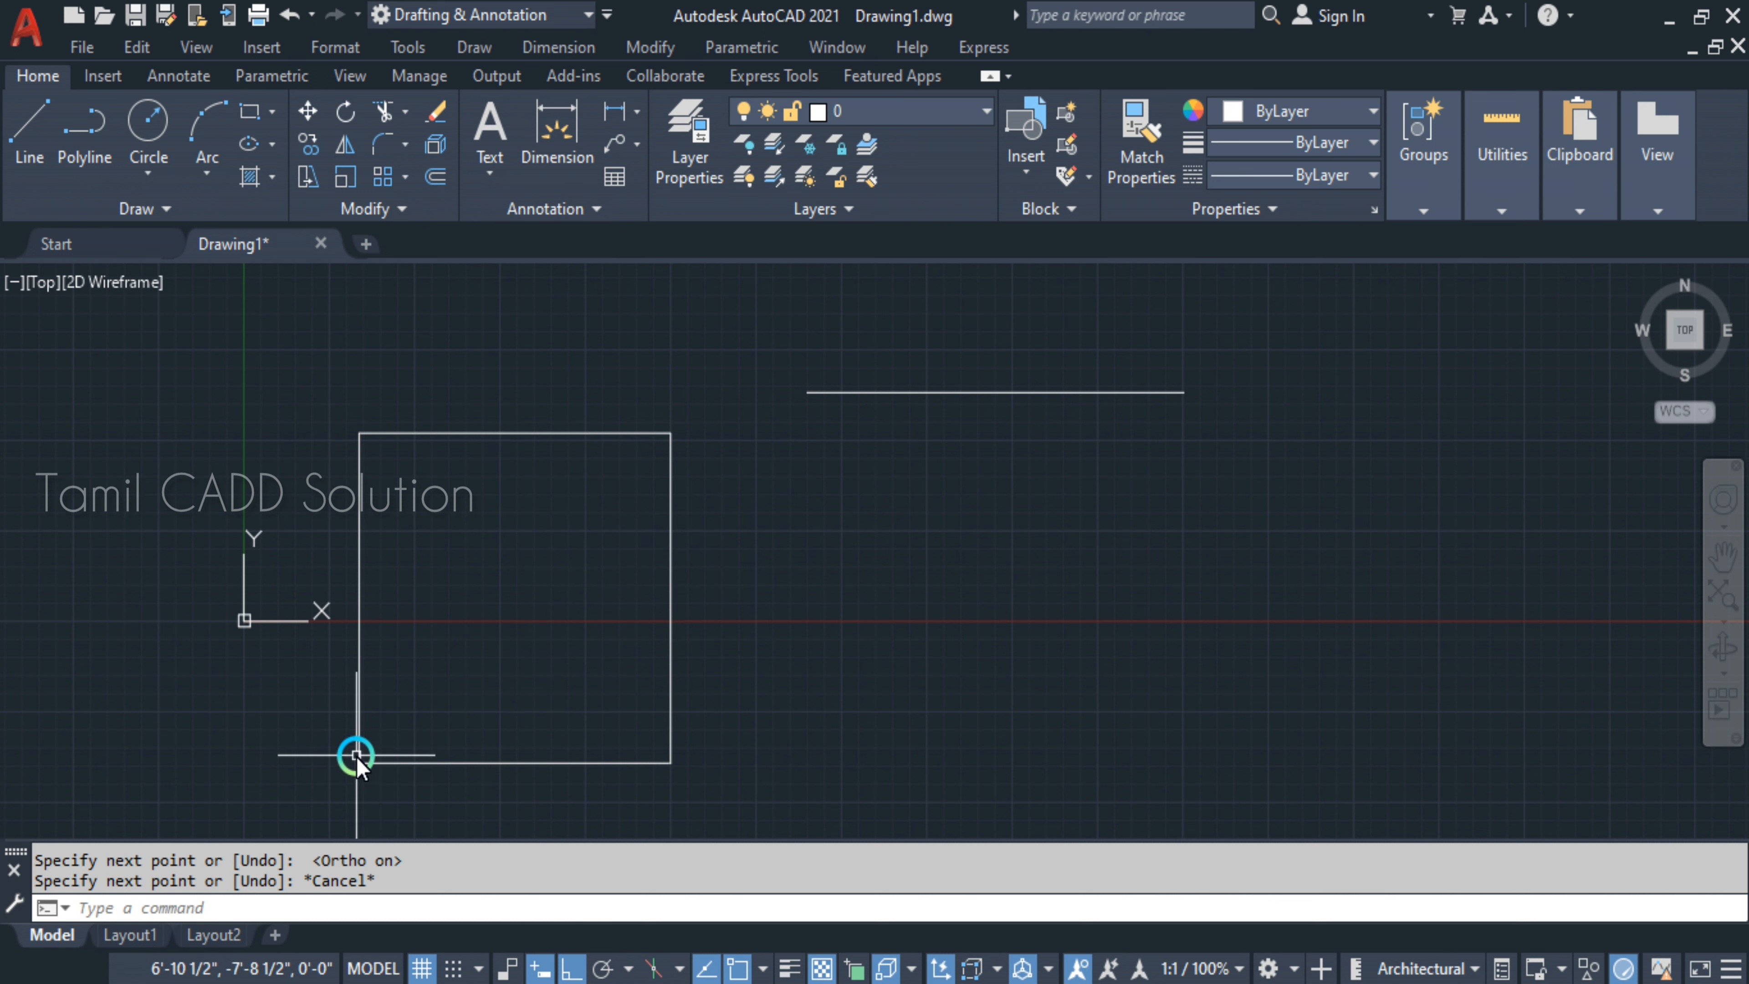
- Move the rectangle by its lower-left corner onto the left endpoint of the horizontal line
left_click(341, 411)
left_click(747, 803)
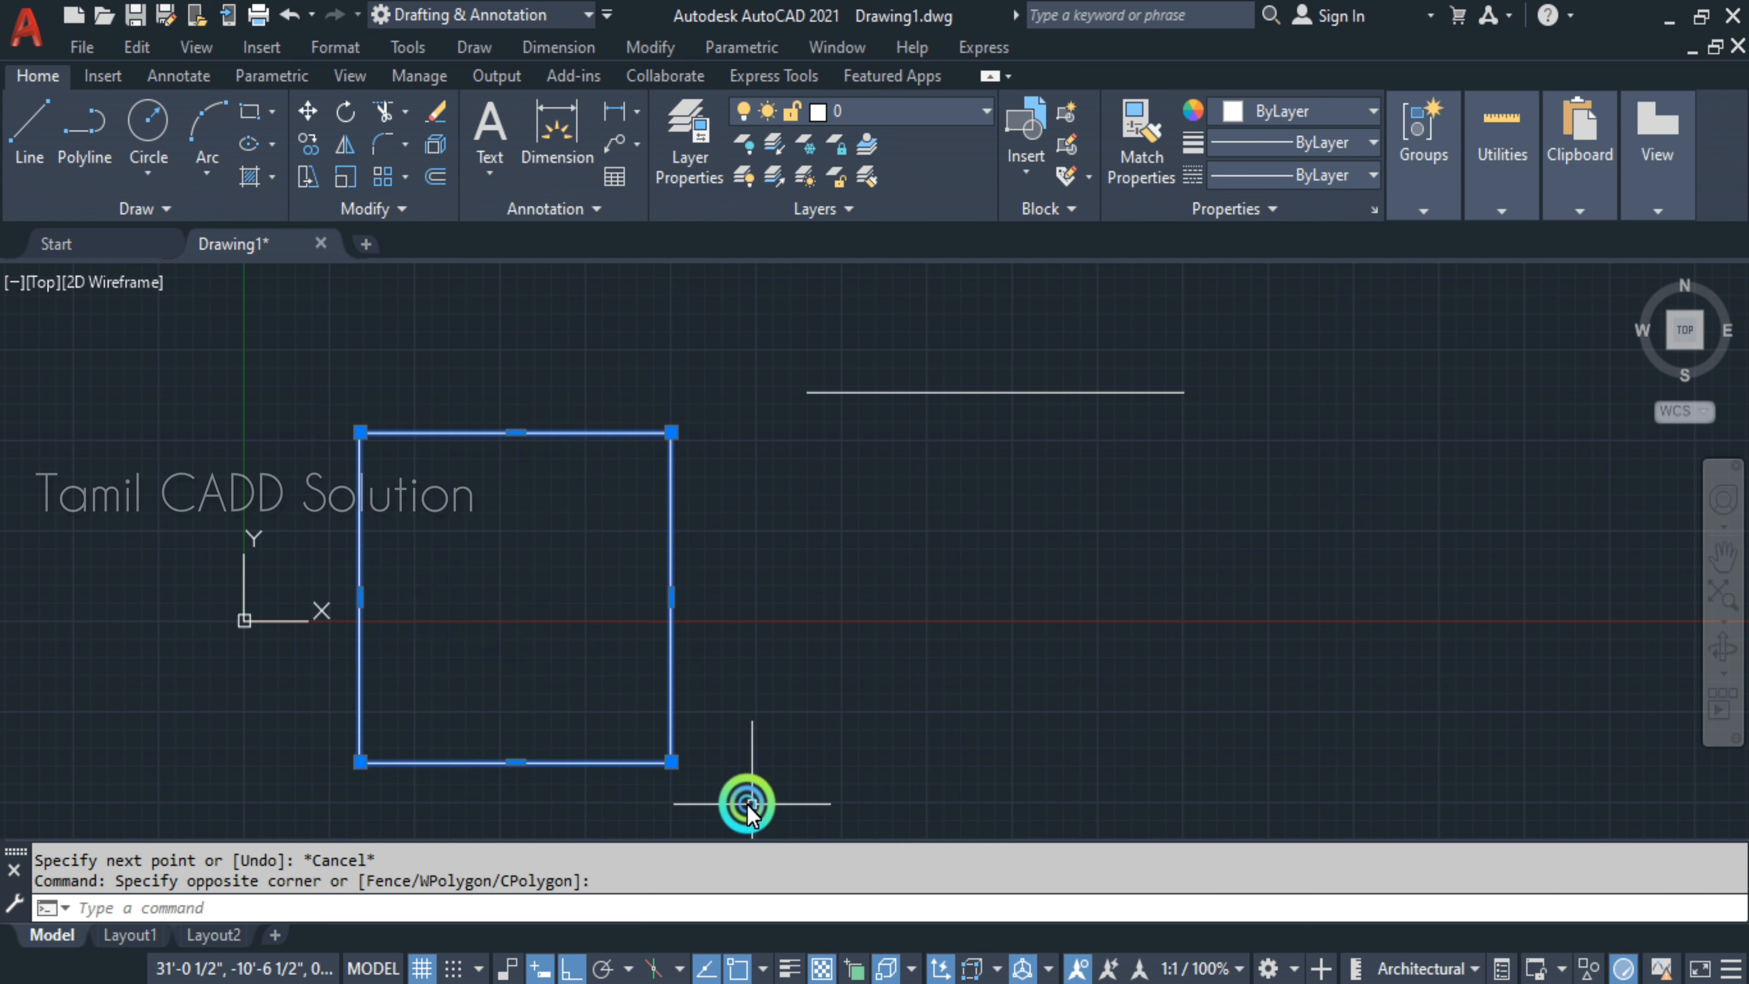
type("M")
key("Return")
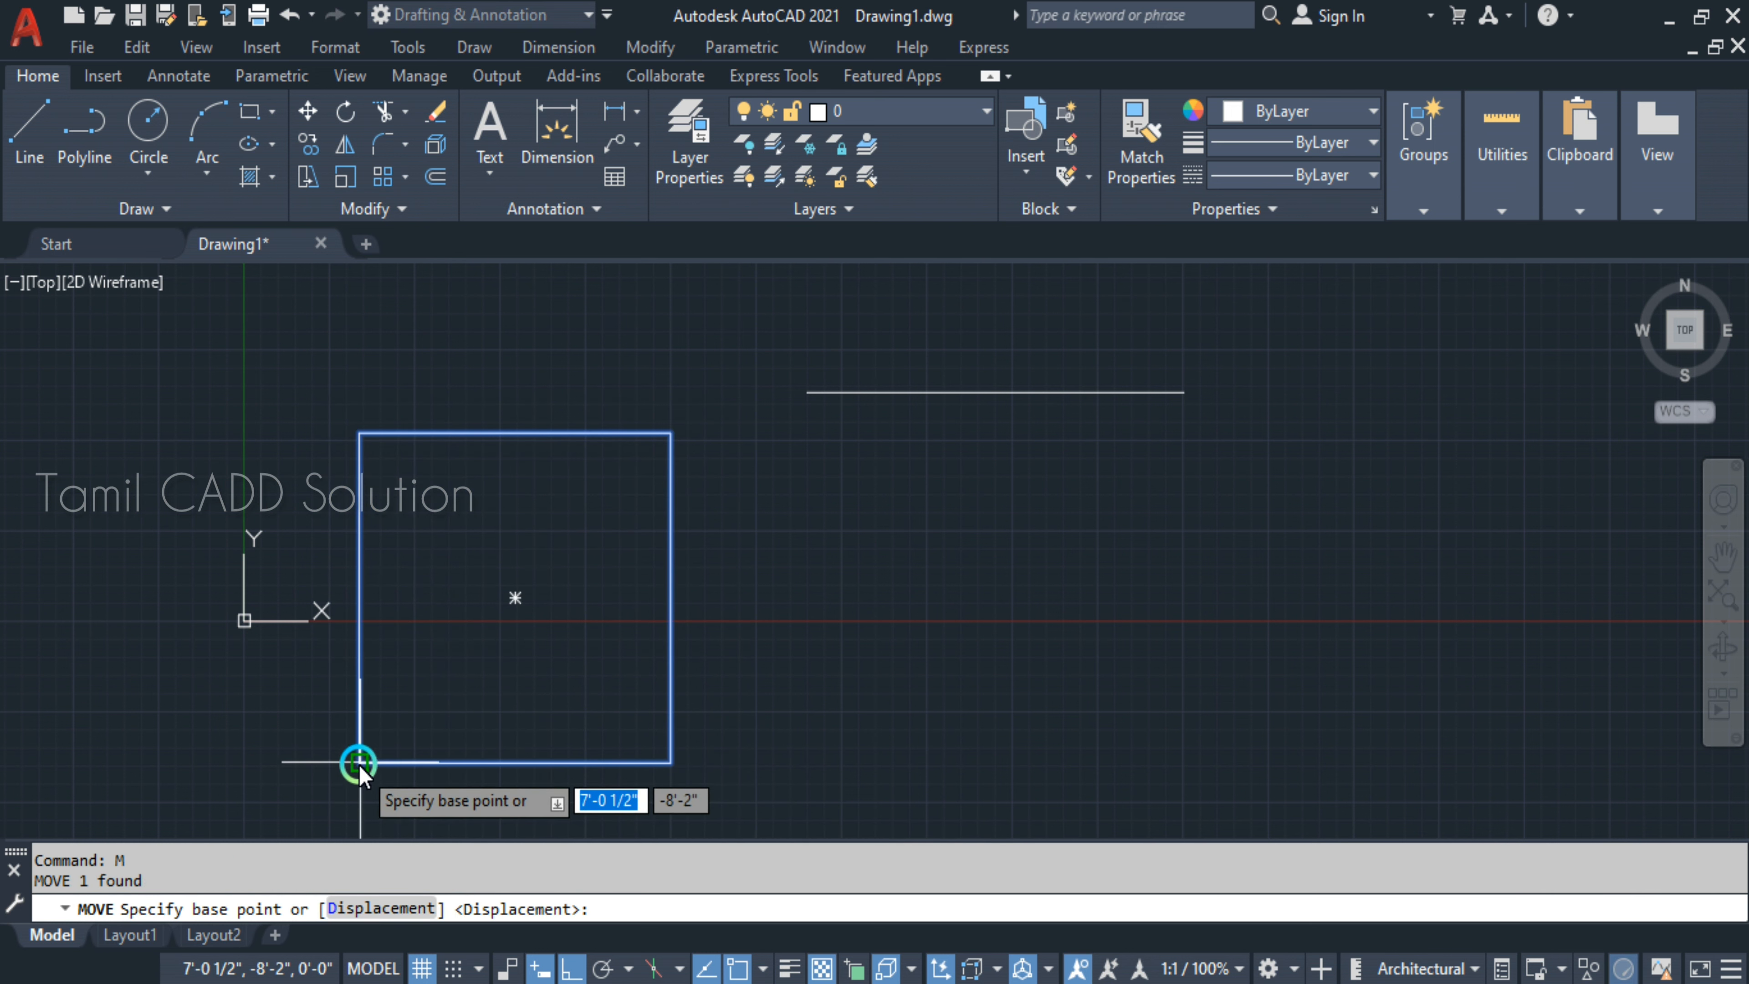
left_click(359, 762)
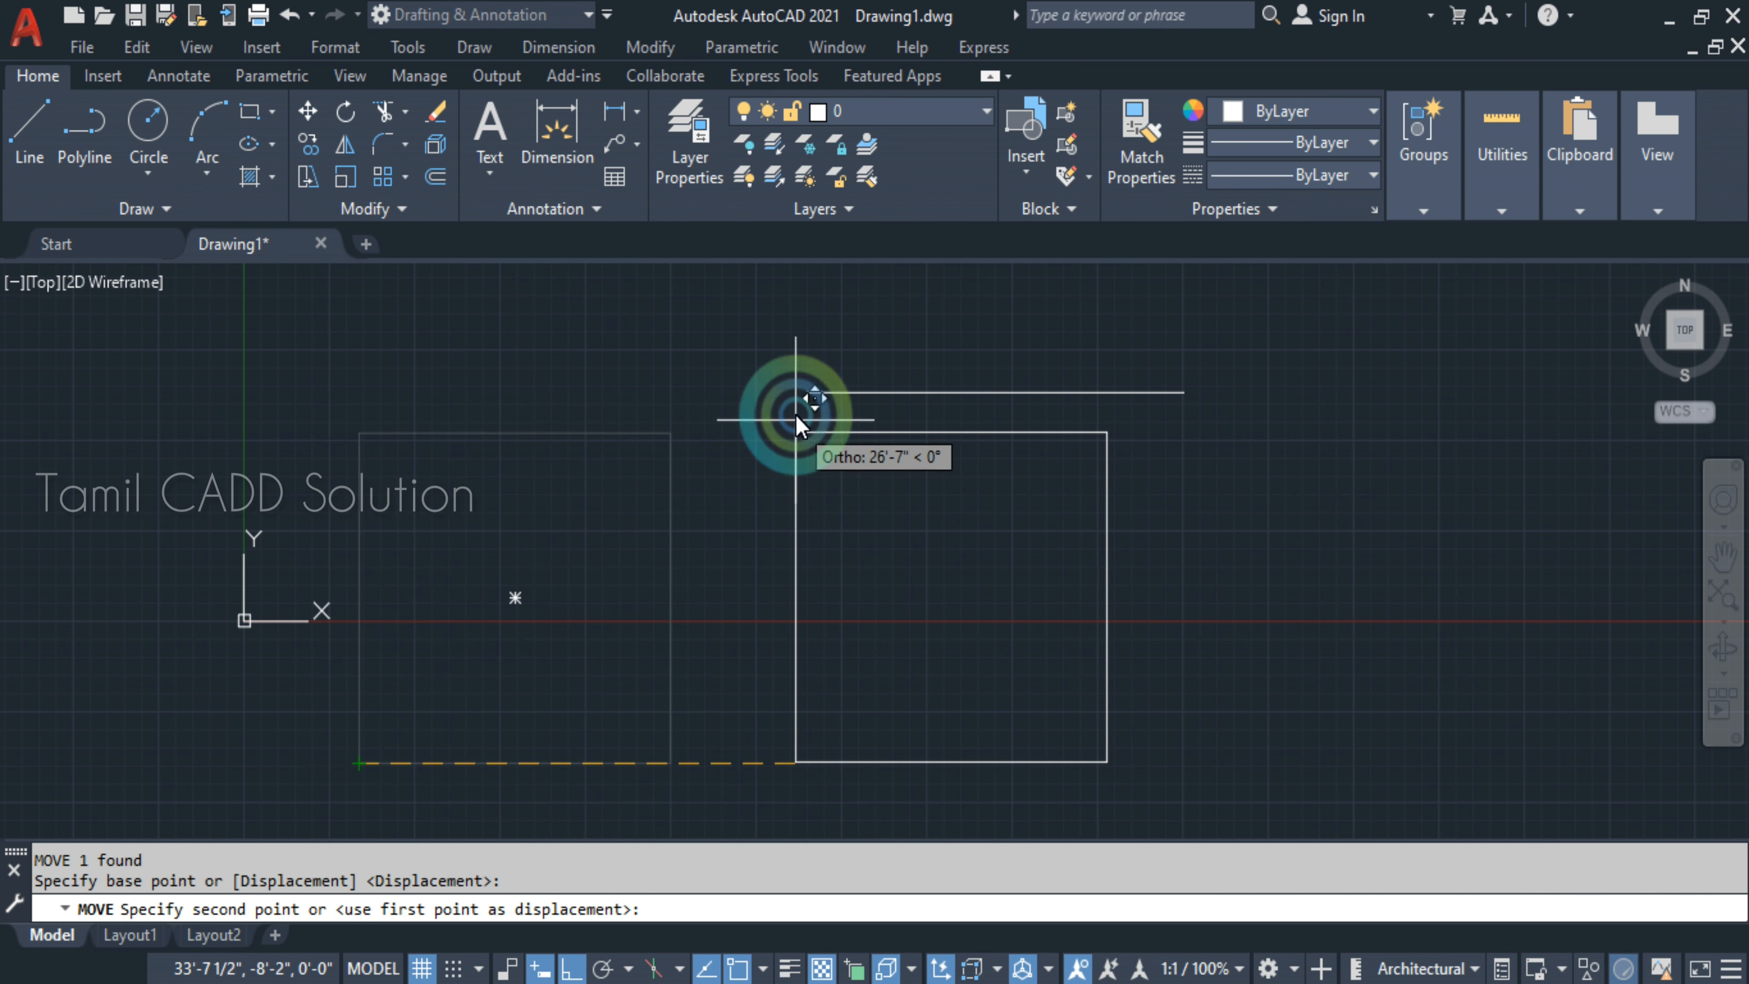
left_click(803, 395)
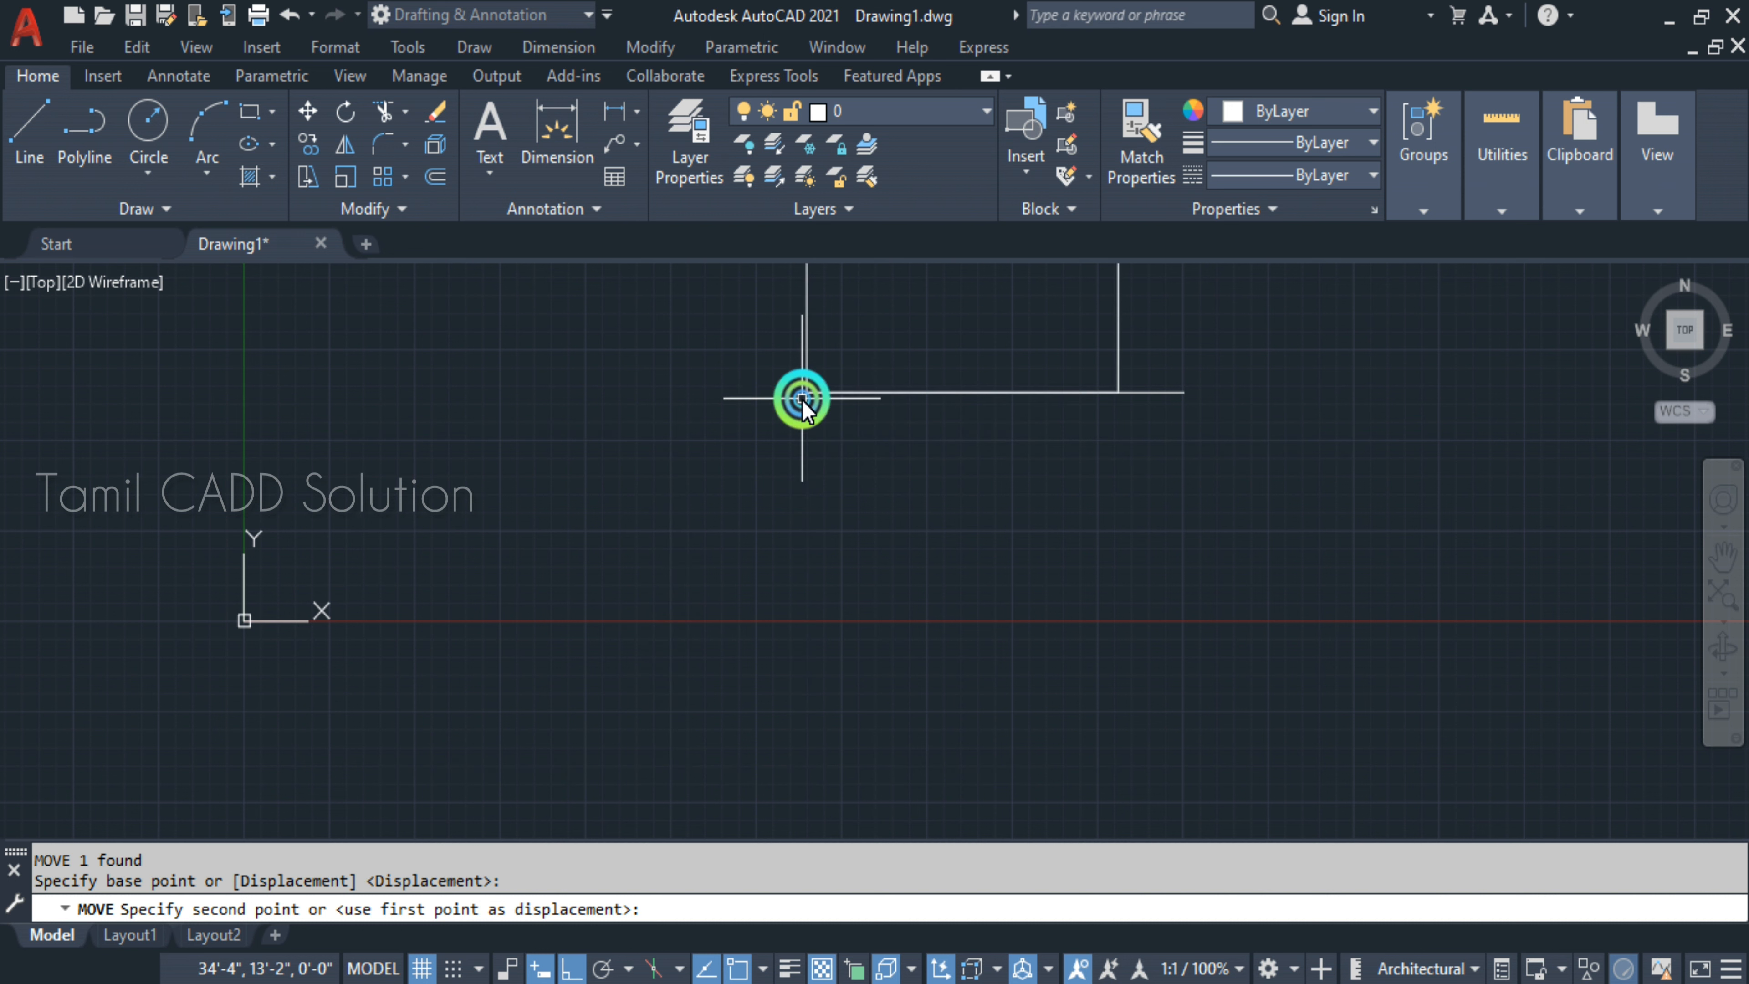
- Move the rectangle by the midpoint of its bottom edge onto the left endpoint of the horizontal line
middle_click_drag(1068, 475, 937, 653)
left_click(1119, 465)
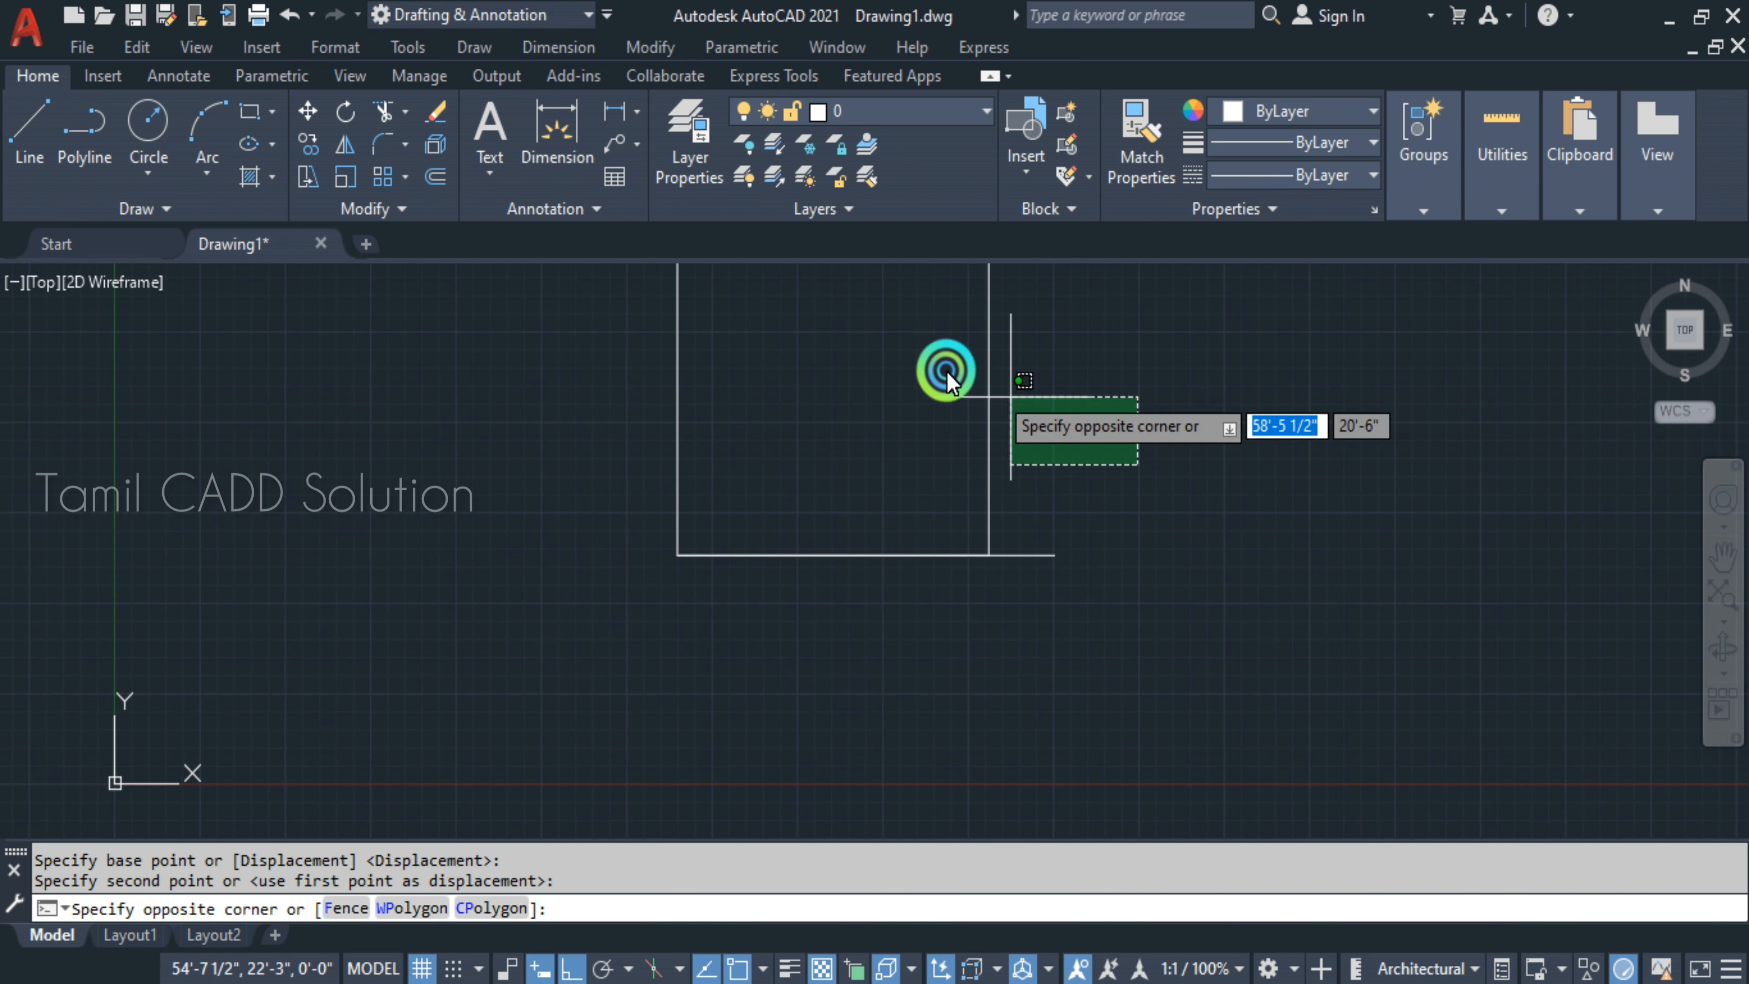
left_click(906, 428)
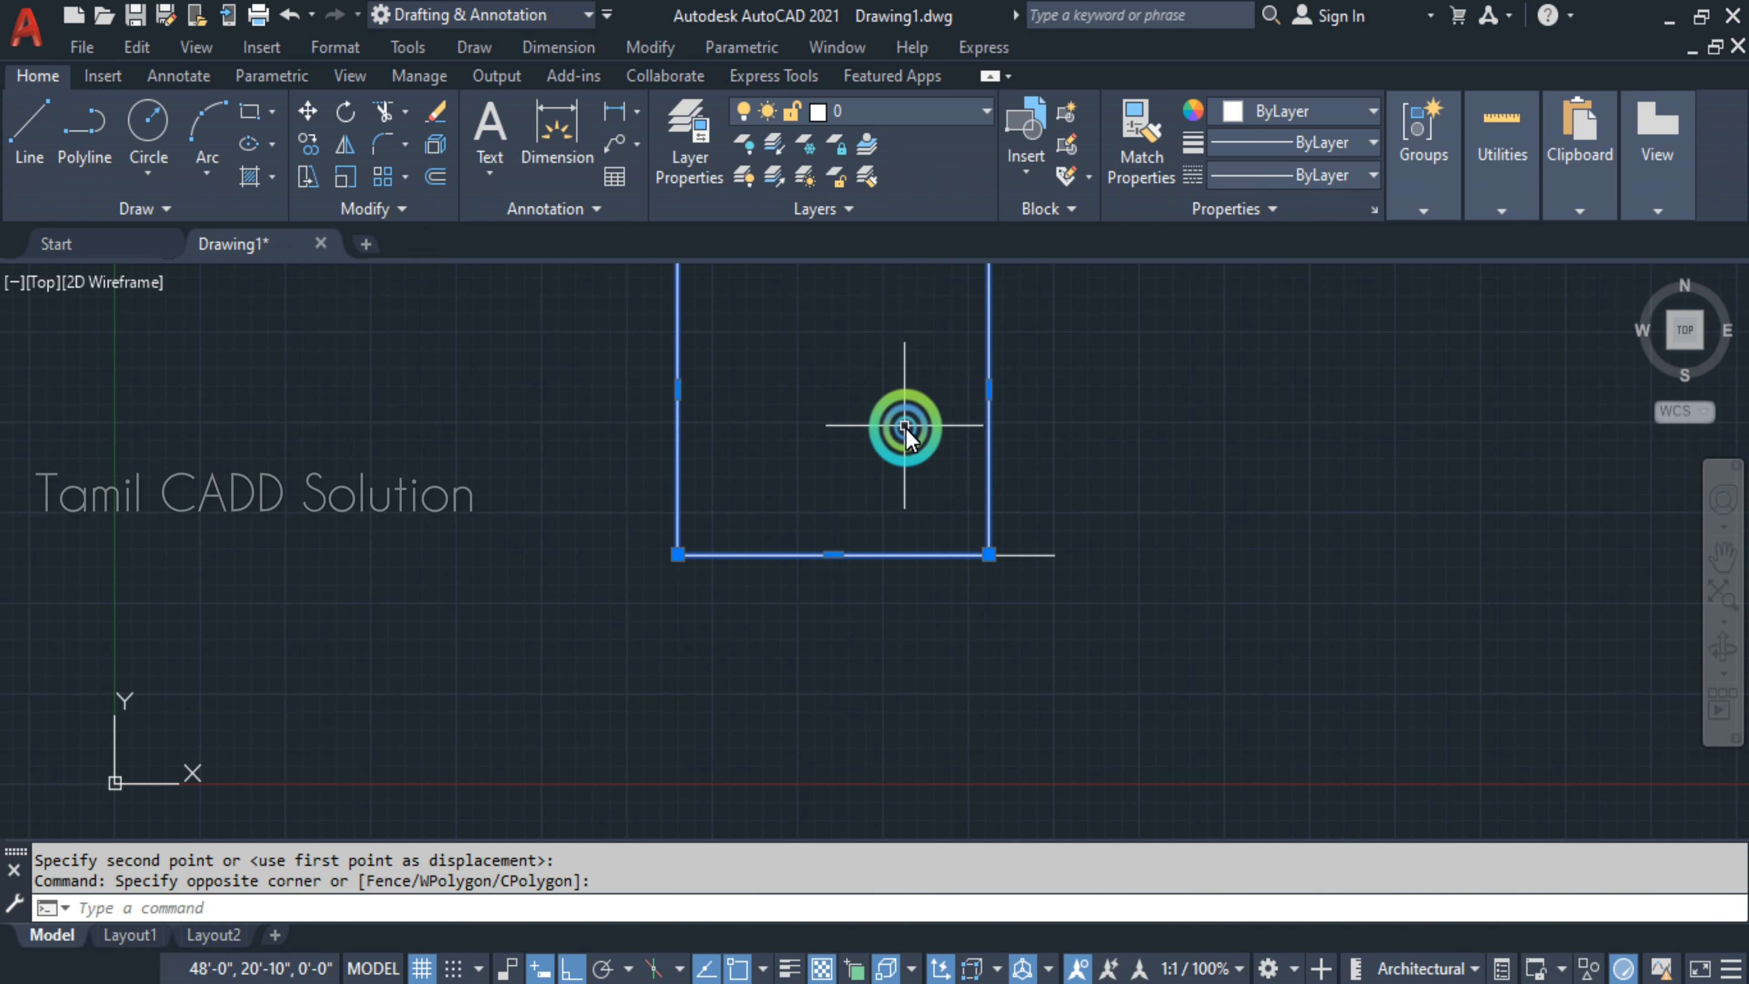
left_click(834, 555)
left_click(681, 555)
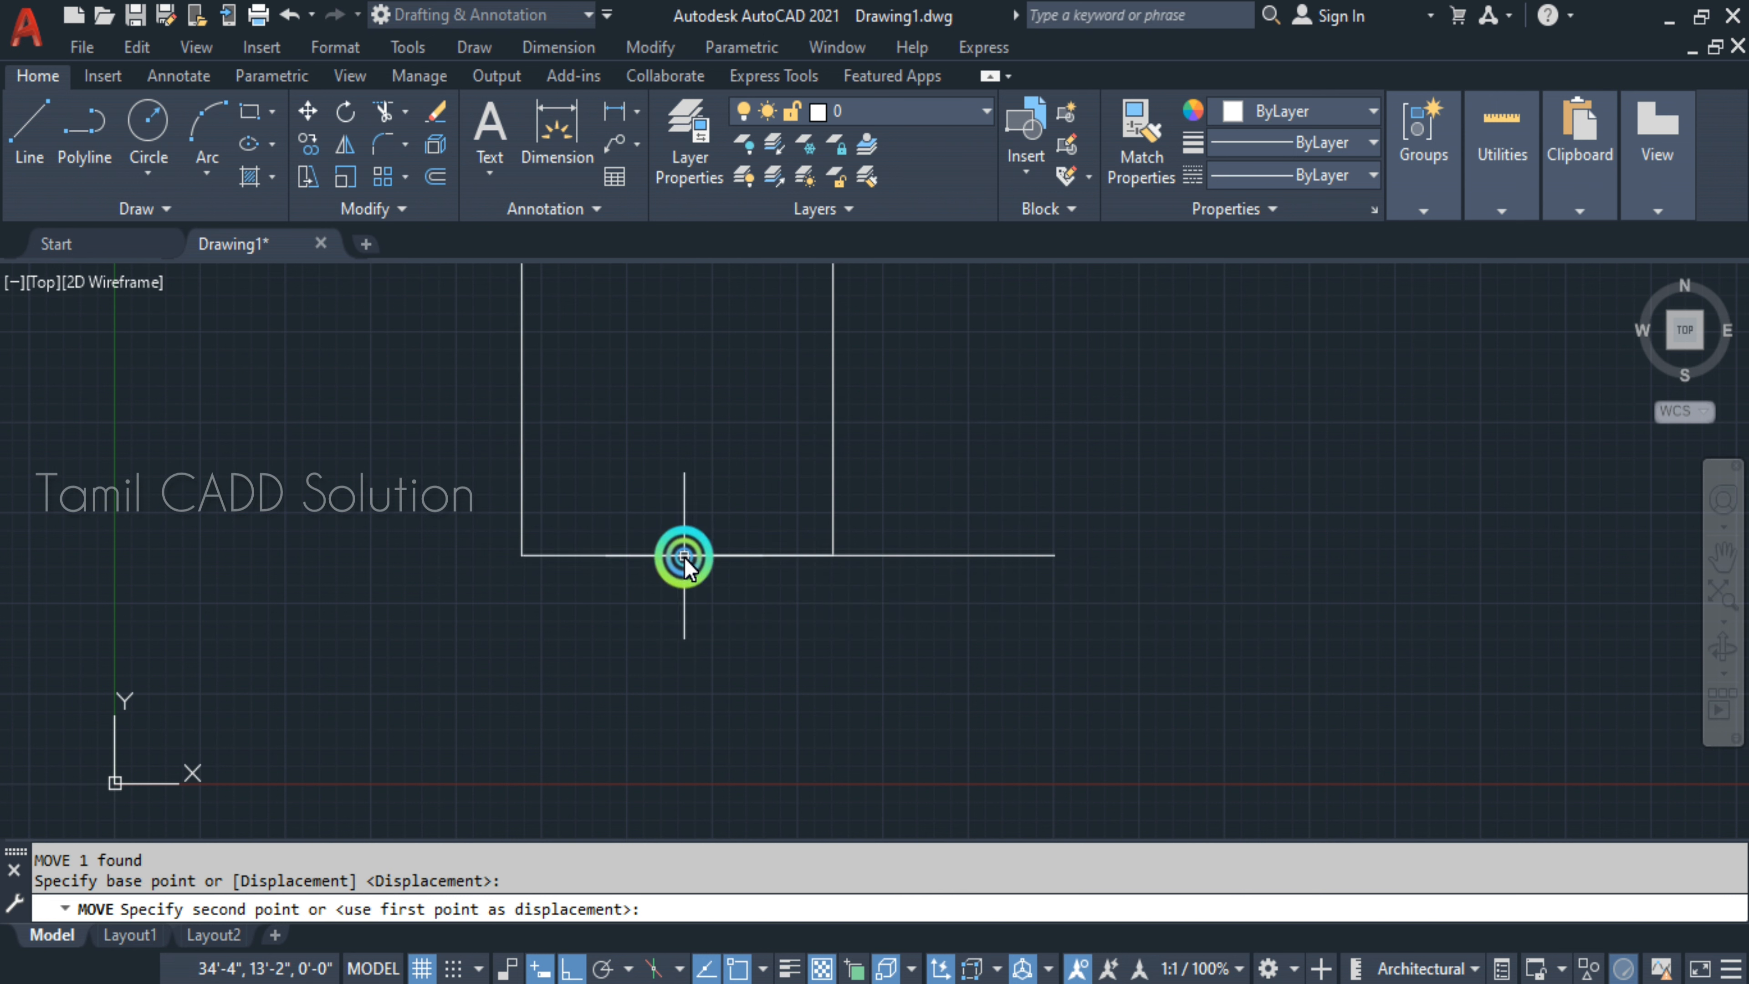
- Select the horizontal line under the rectangle and erase it
left_click(1034, 596)
left_click(783, 551)
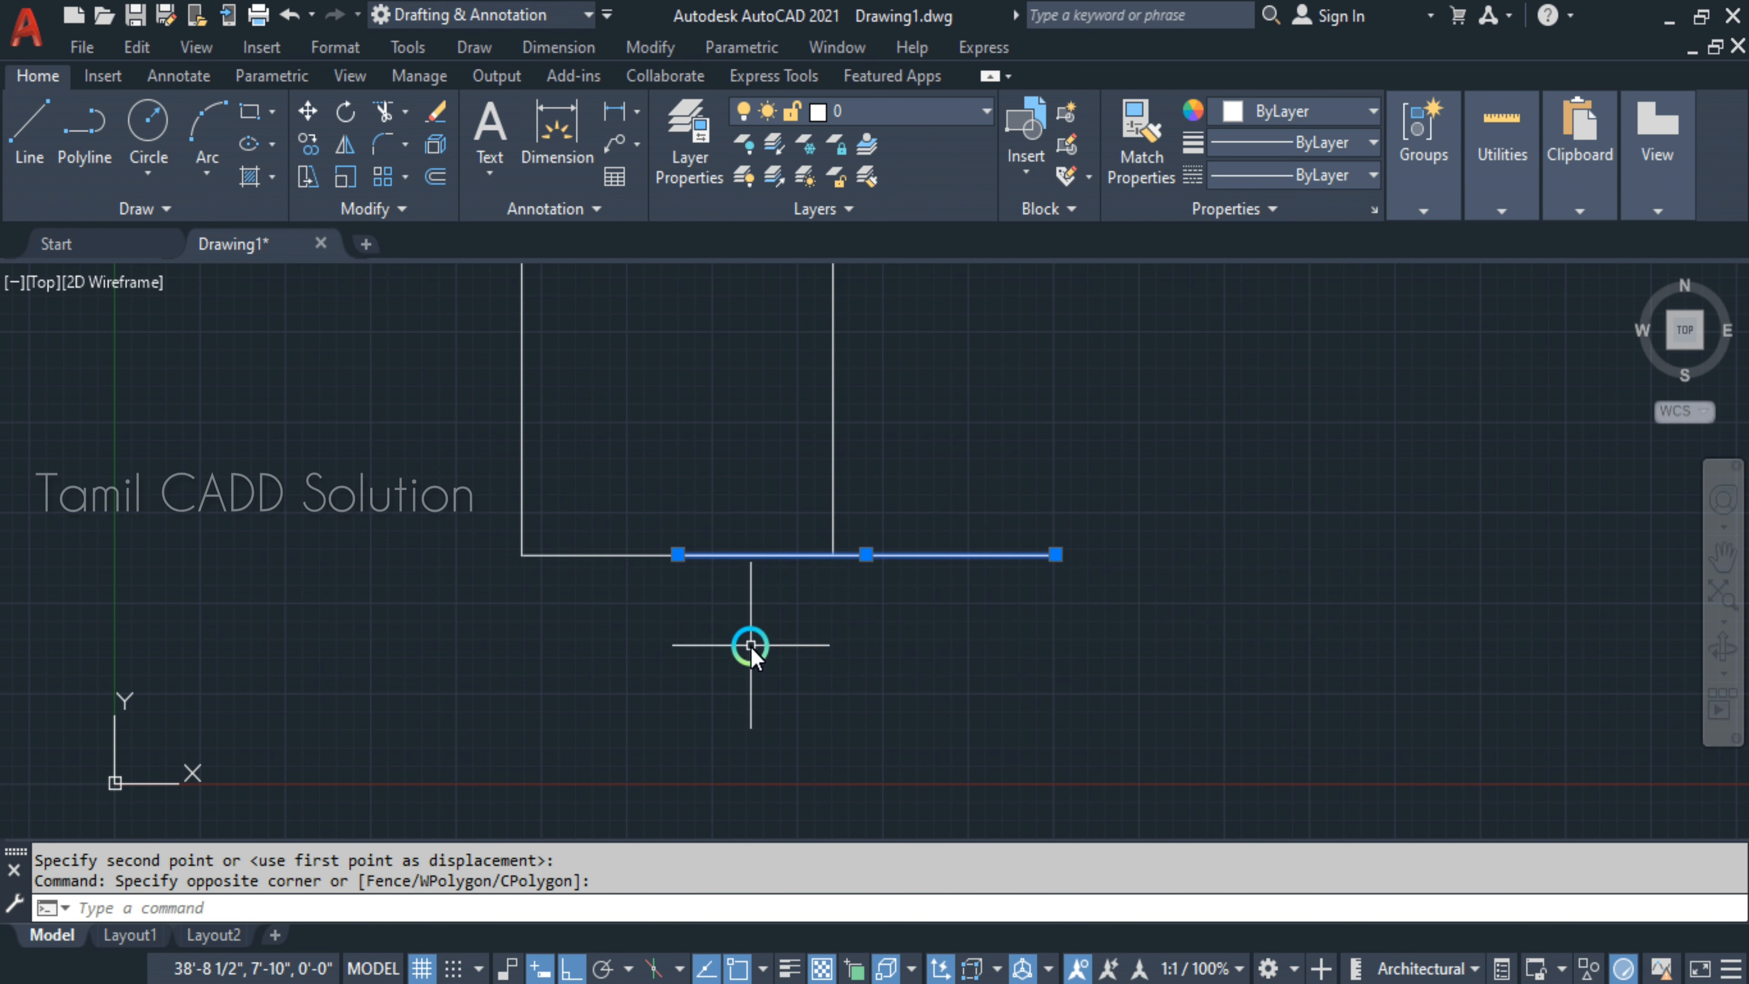
left_click(665, 558)
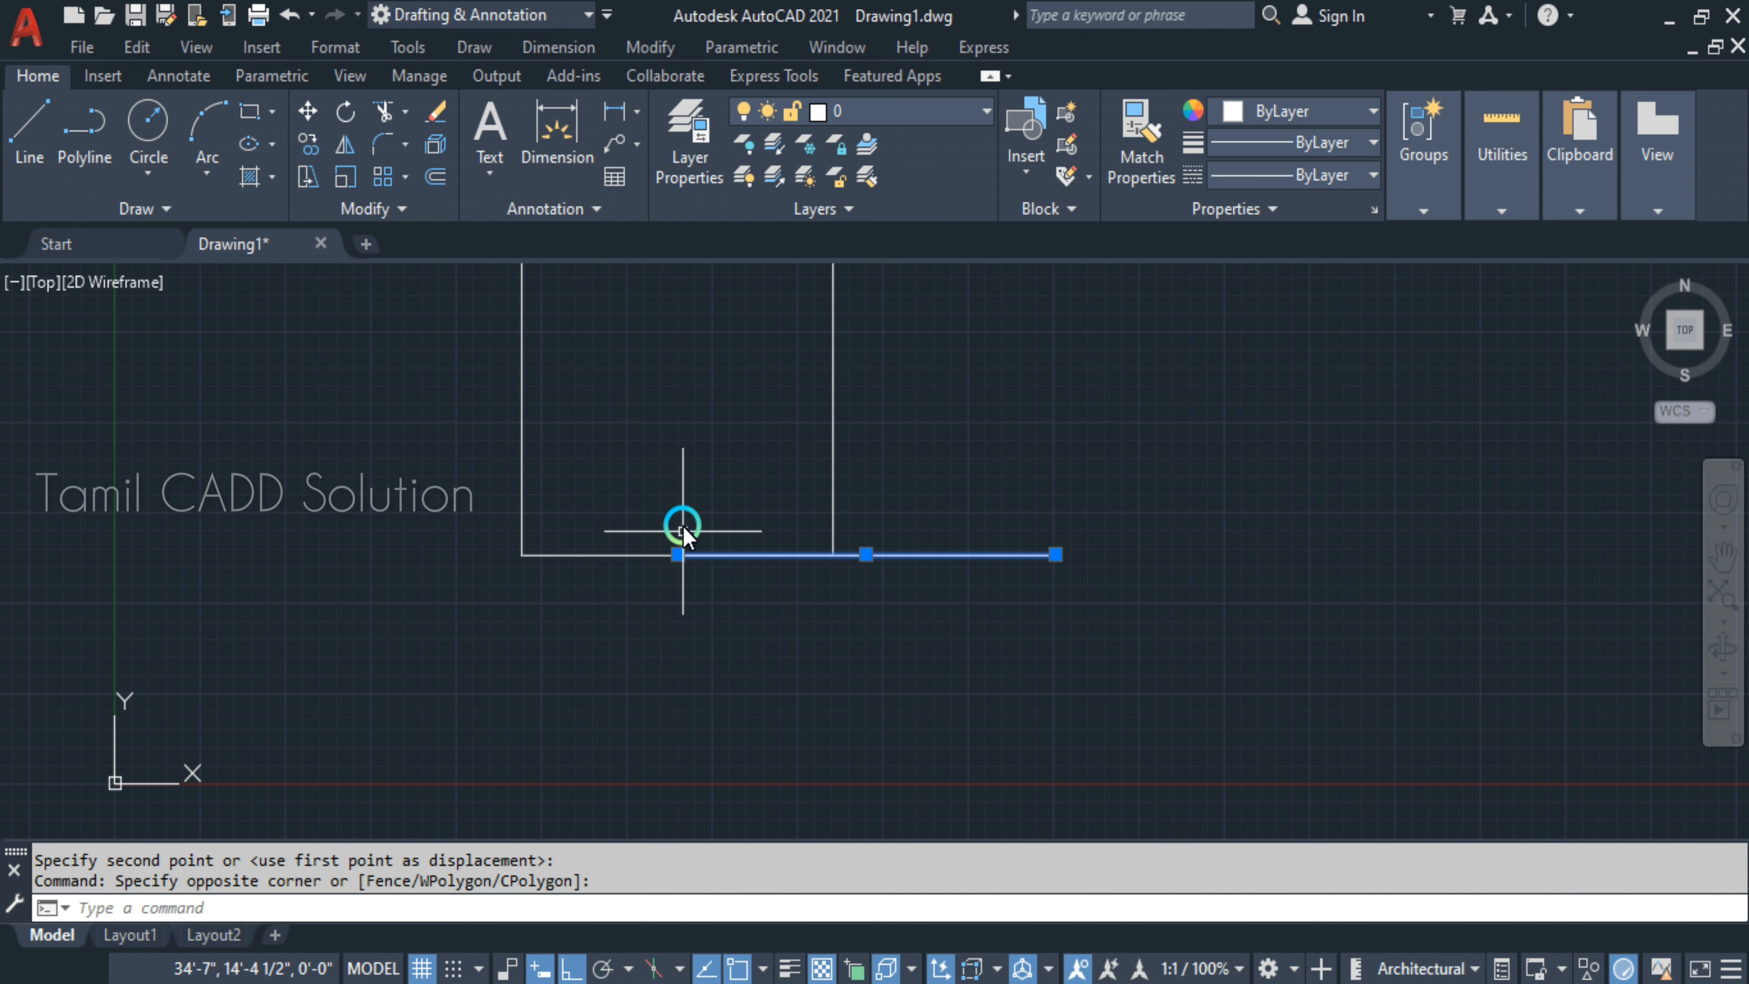
left_click(688, 583)
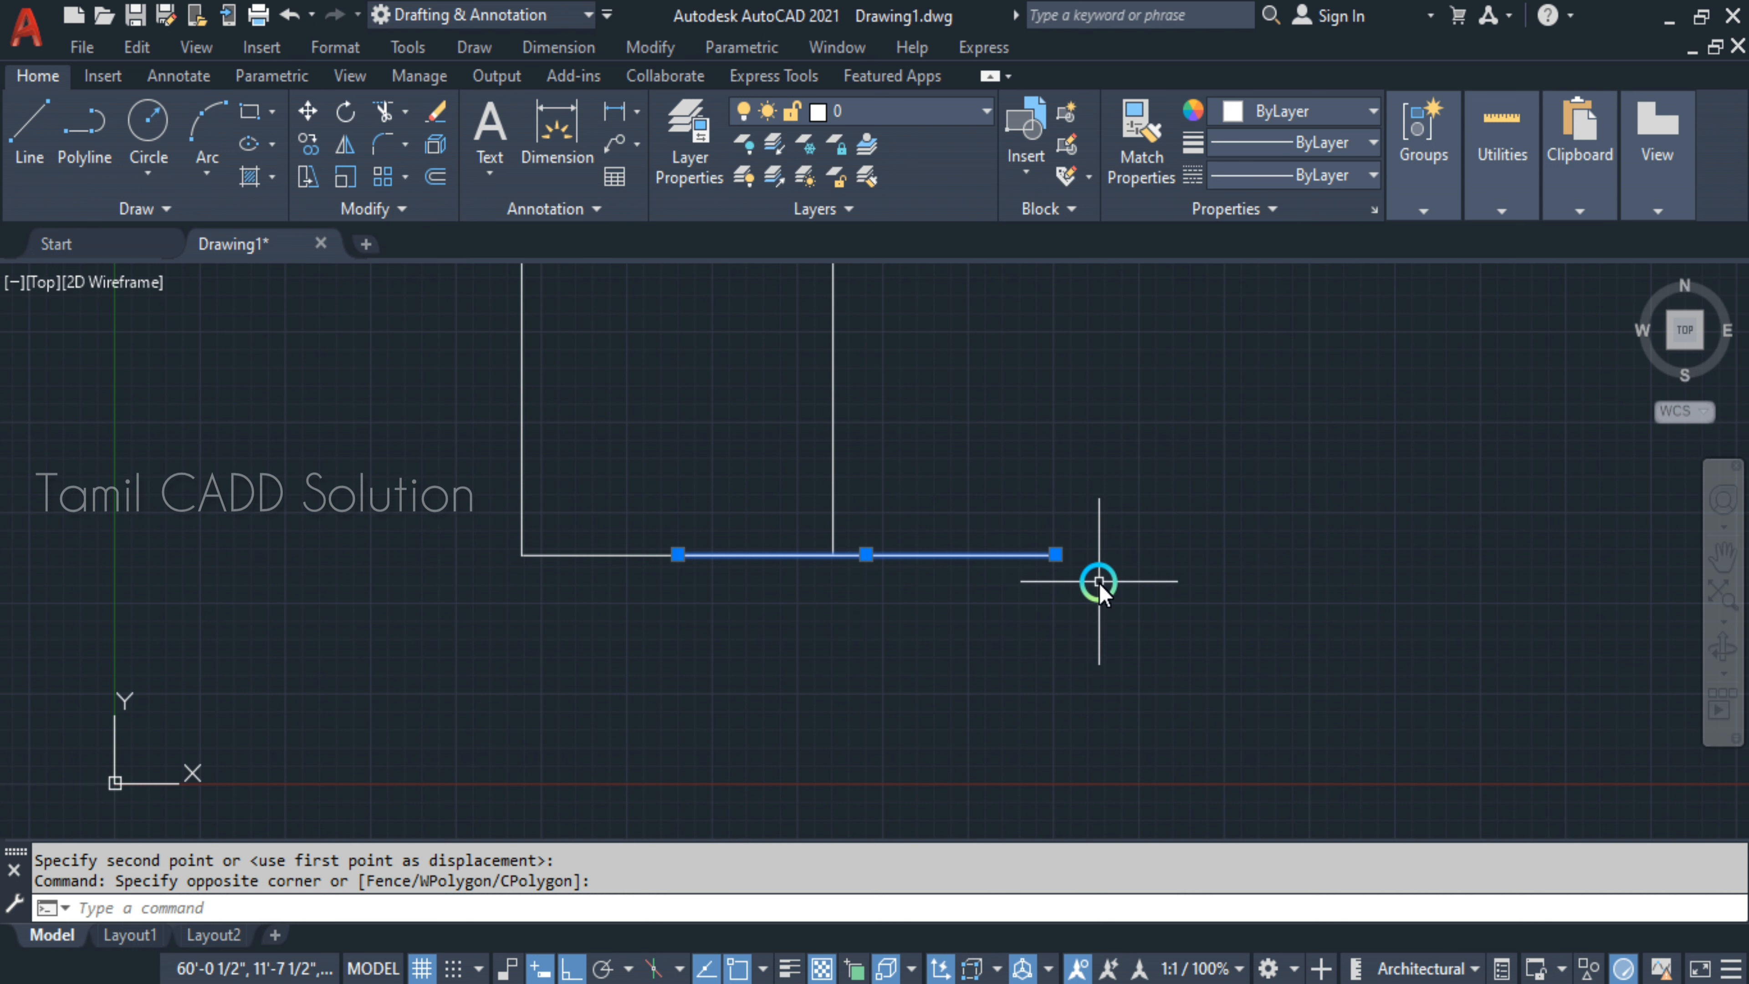
left_click(1129, 598)
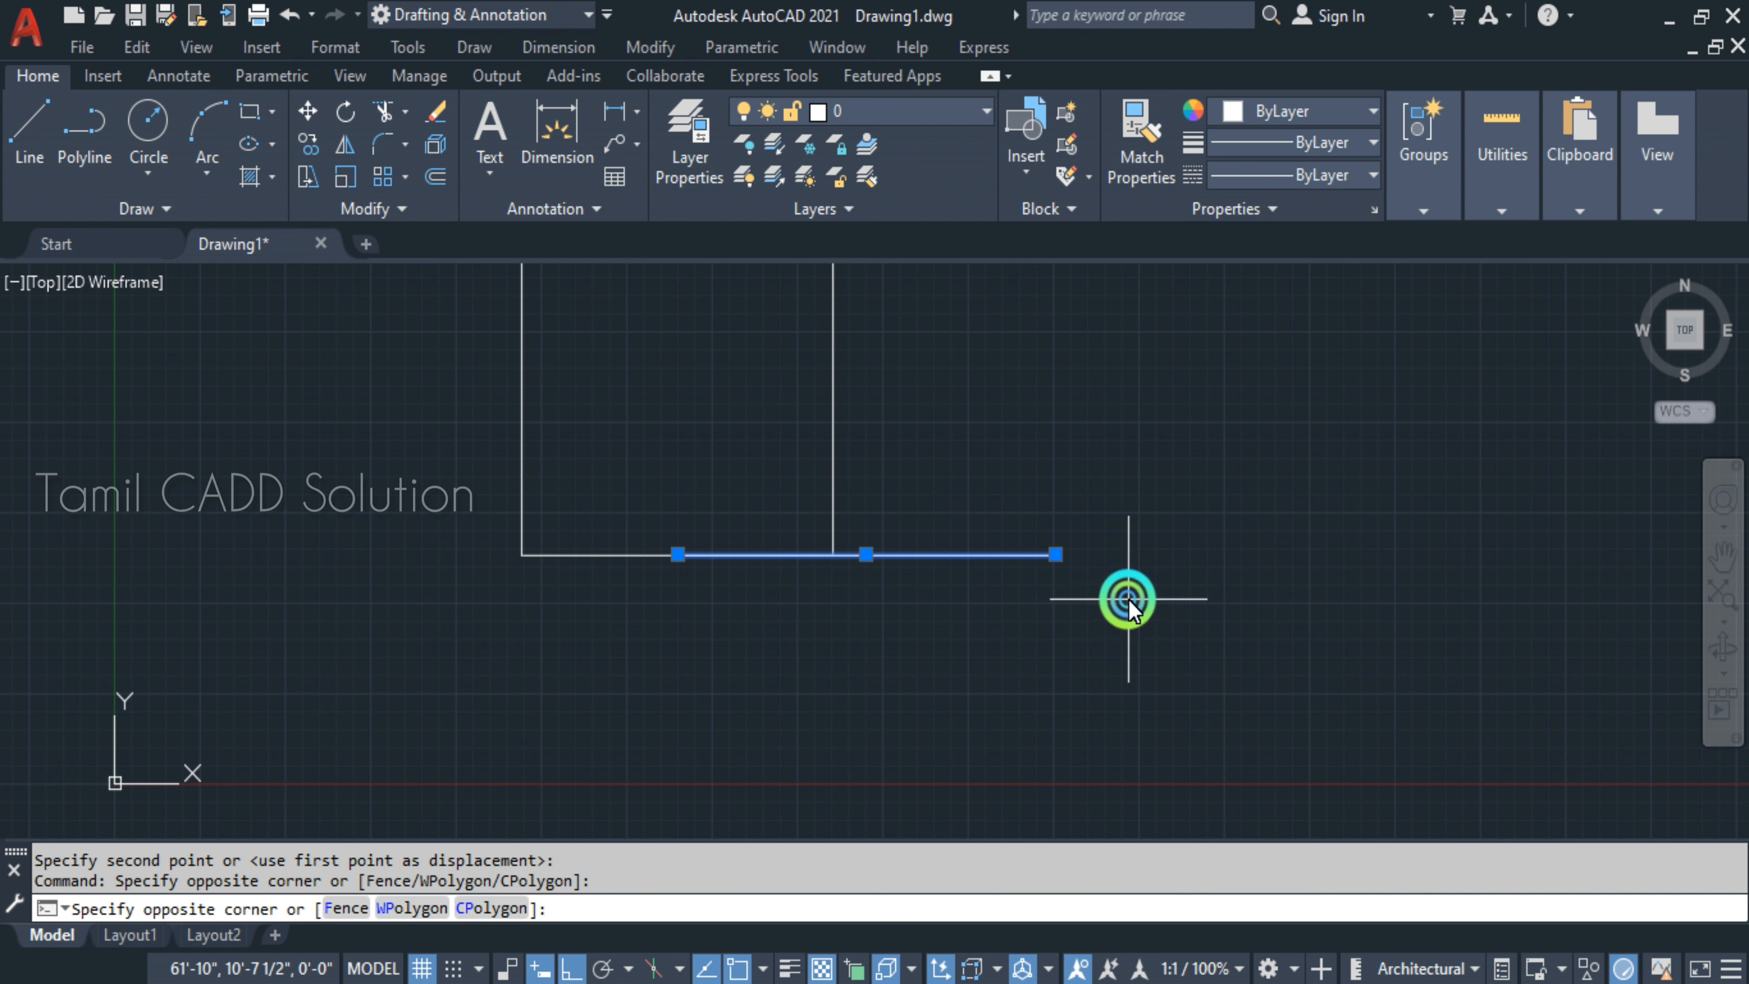
left_click(964, 531)
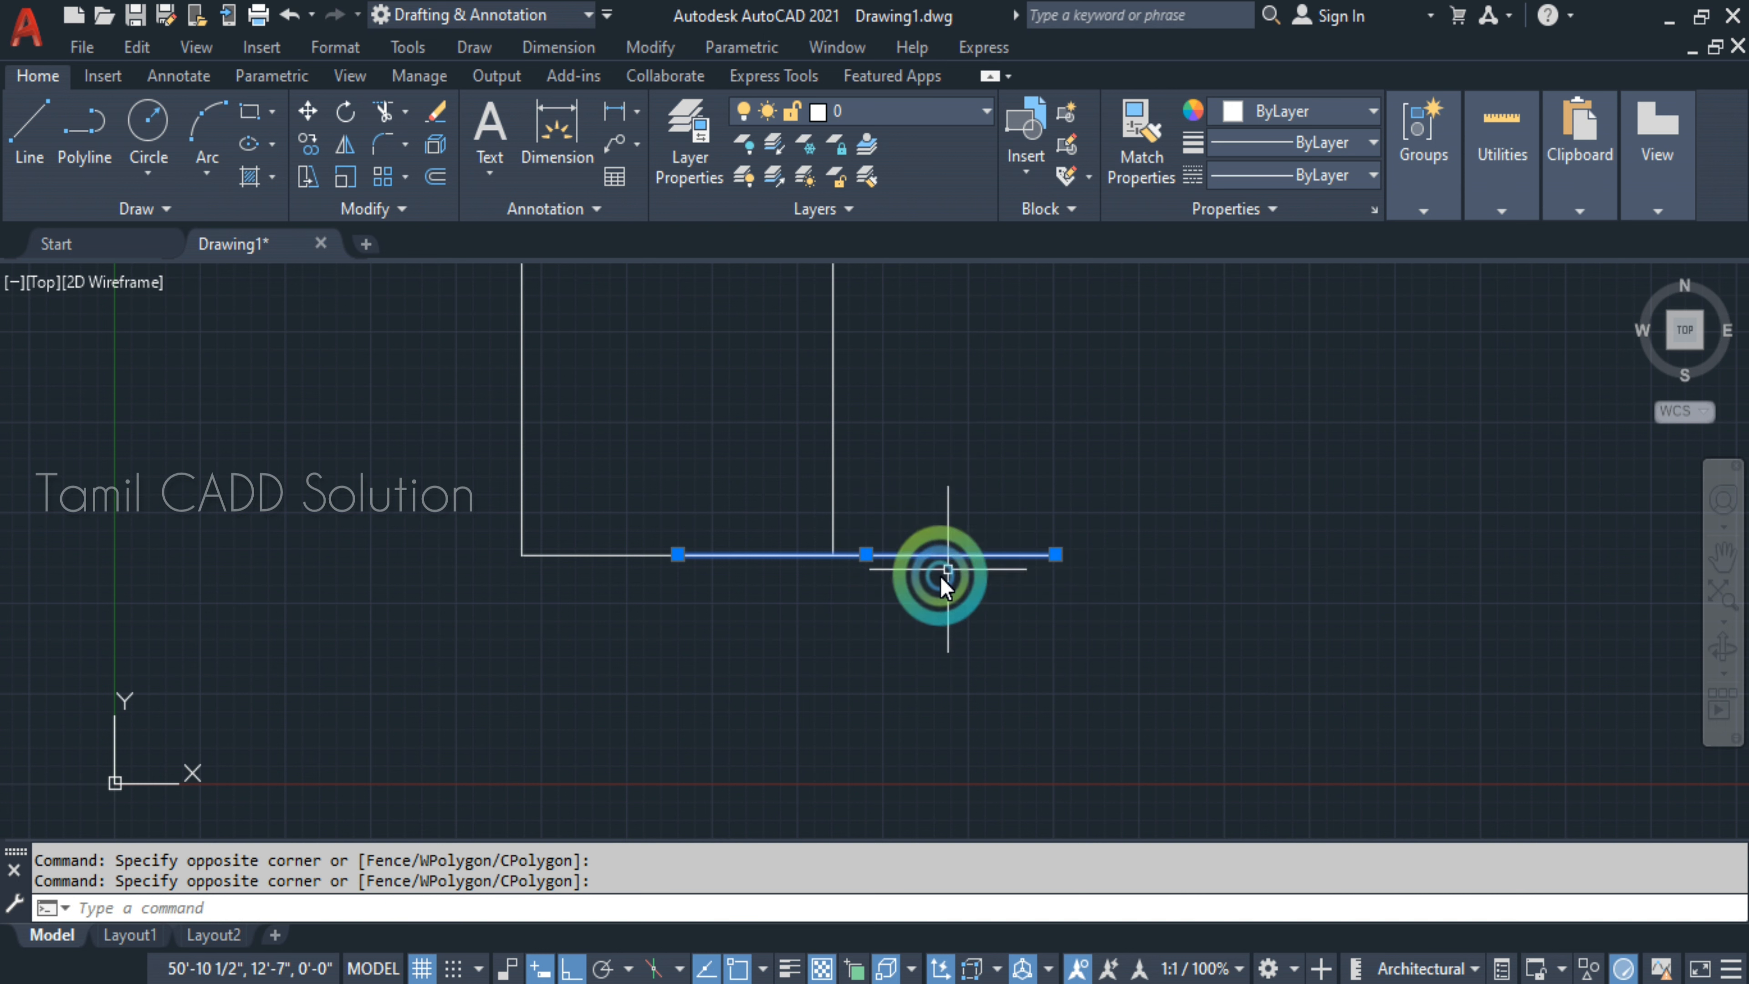
key("Delete")
middle_click_drag(631, 539, 704, 727)
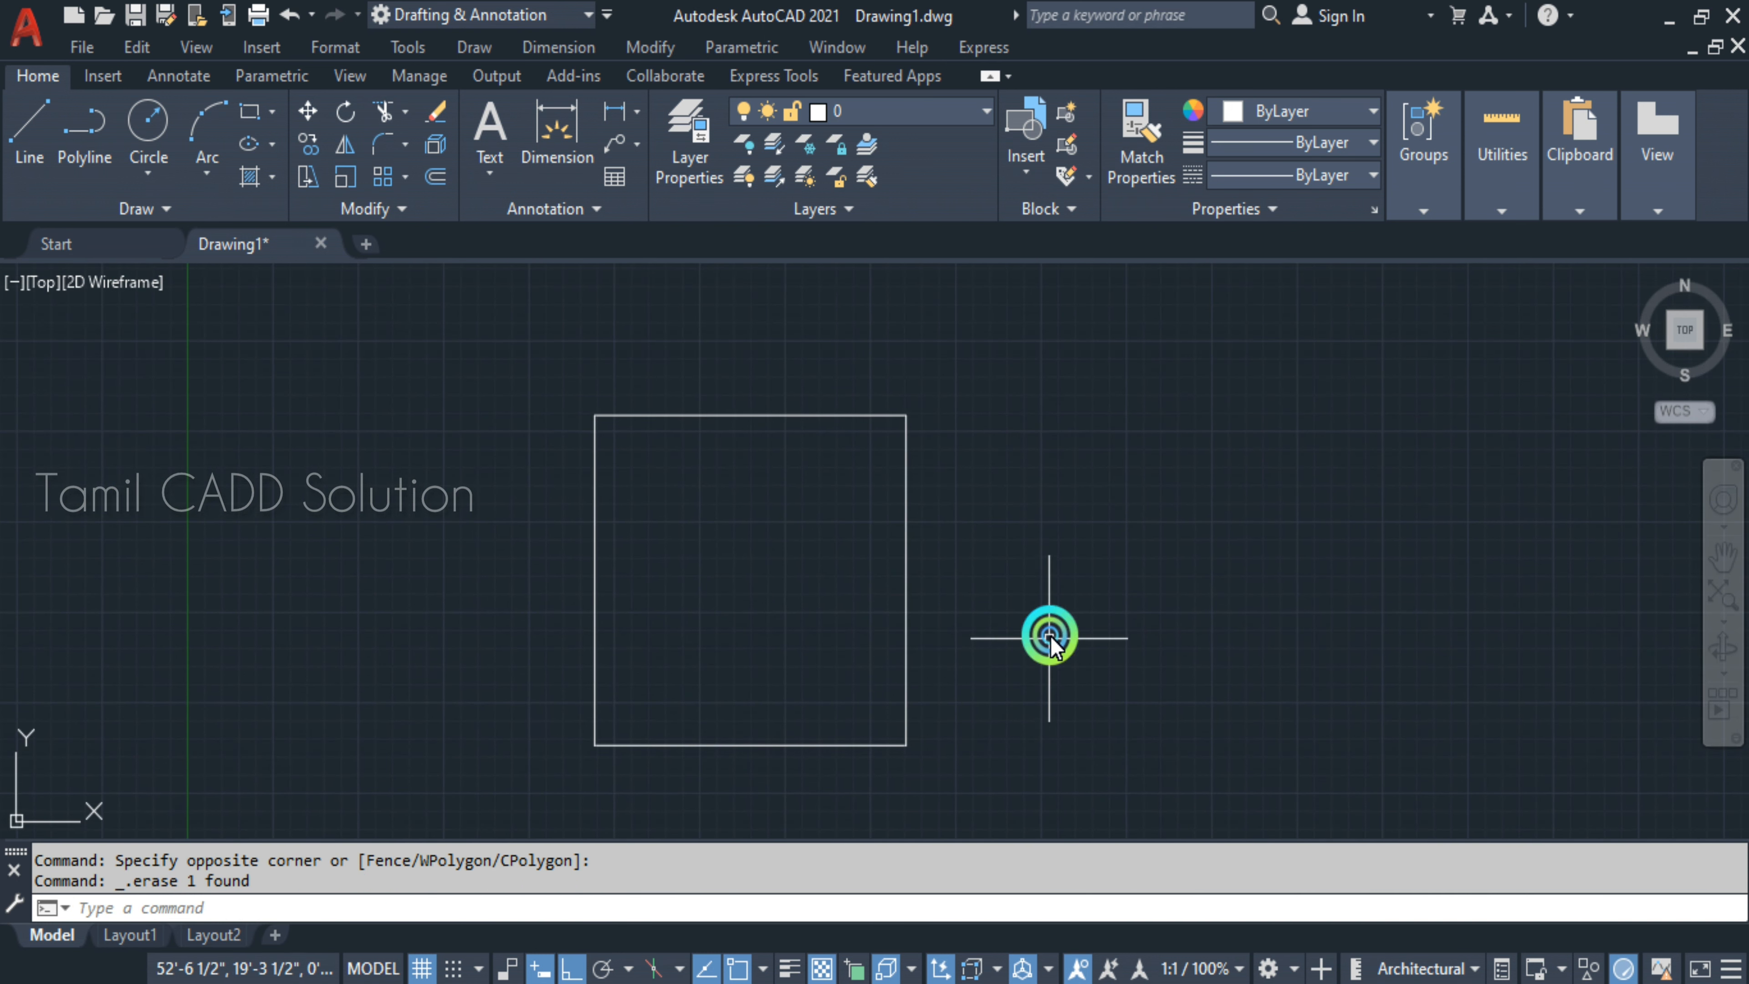
left_click(1050, 638)
left_click(790, 539)
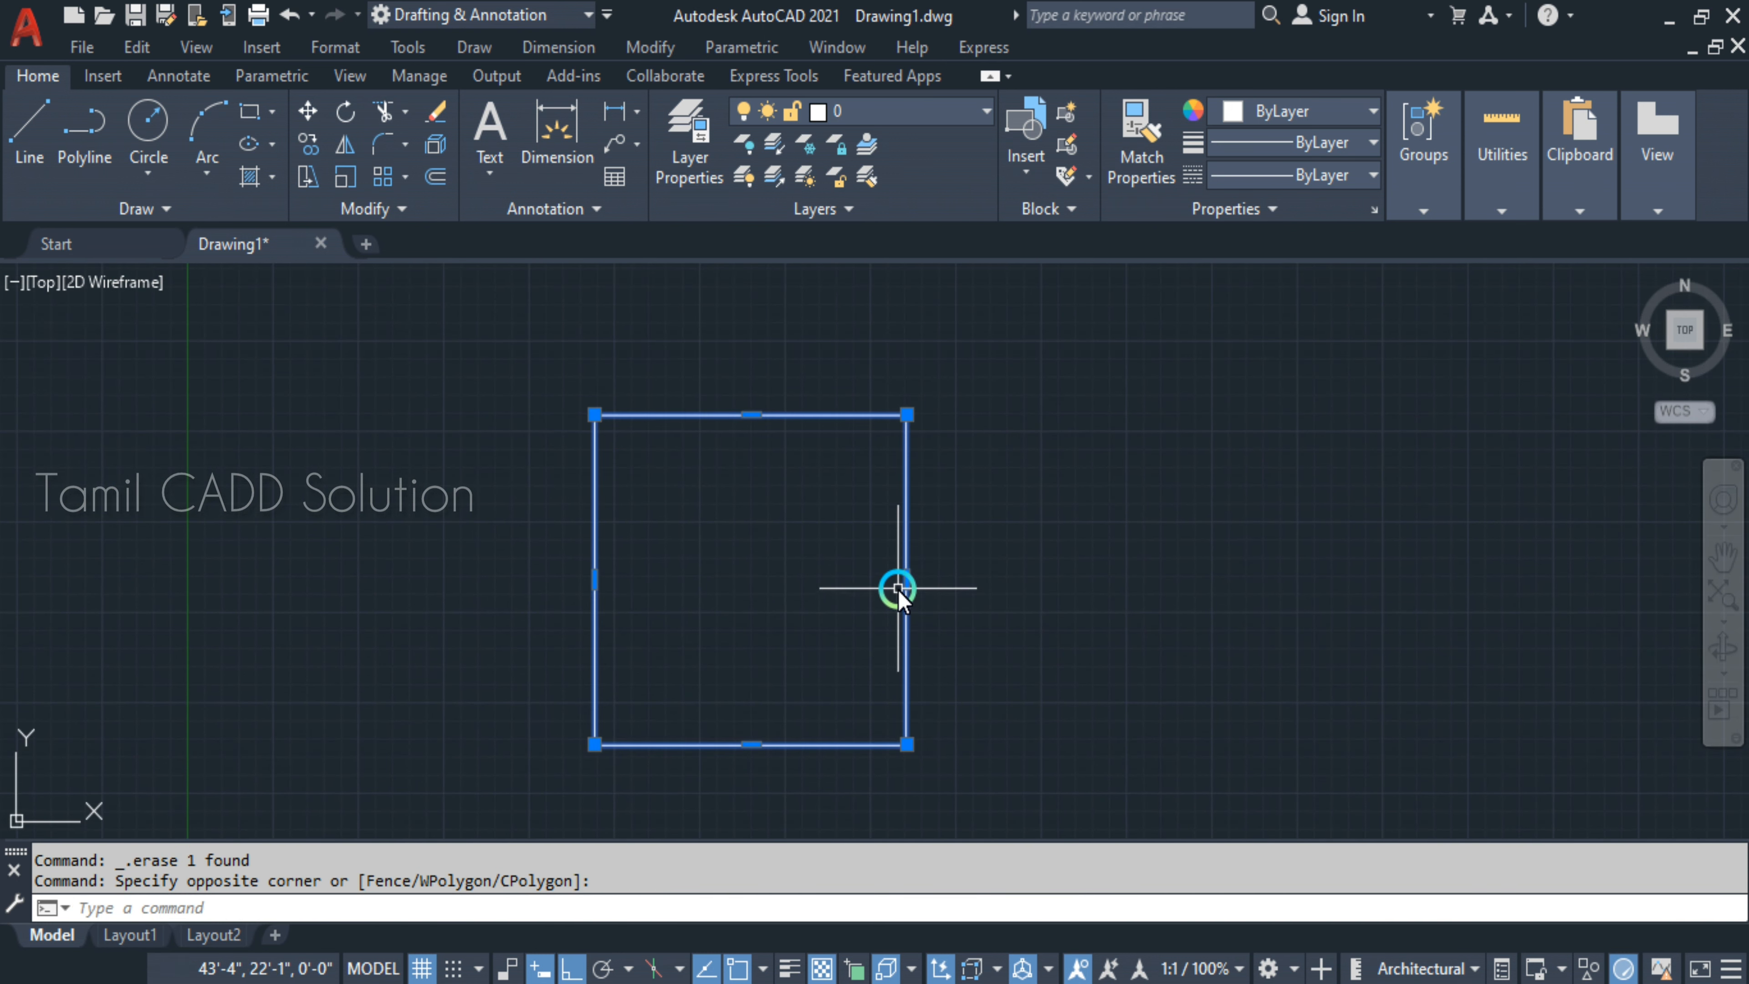
left_click(906, 579)
key("Escape")
- Add a linear dimension between the rectangle's two upper corners, placed above the top edge
type("DLI")
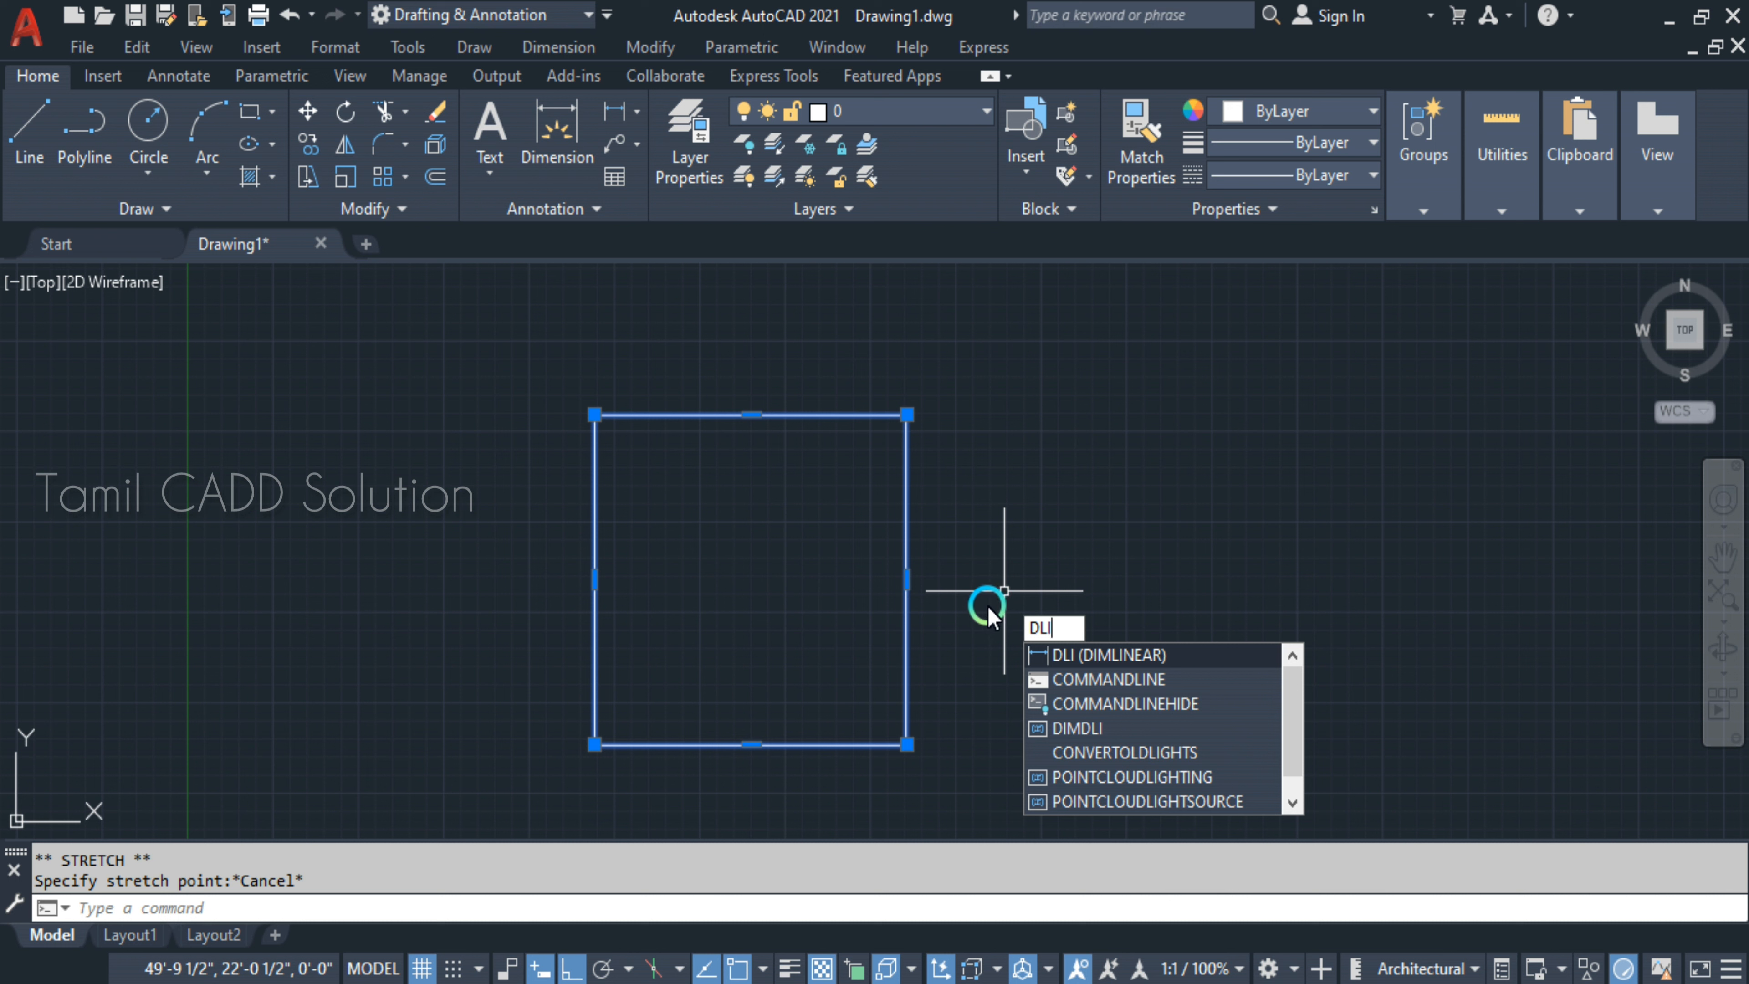
key("Return")
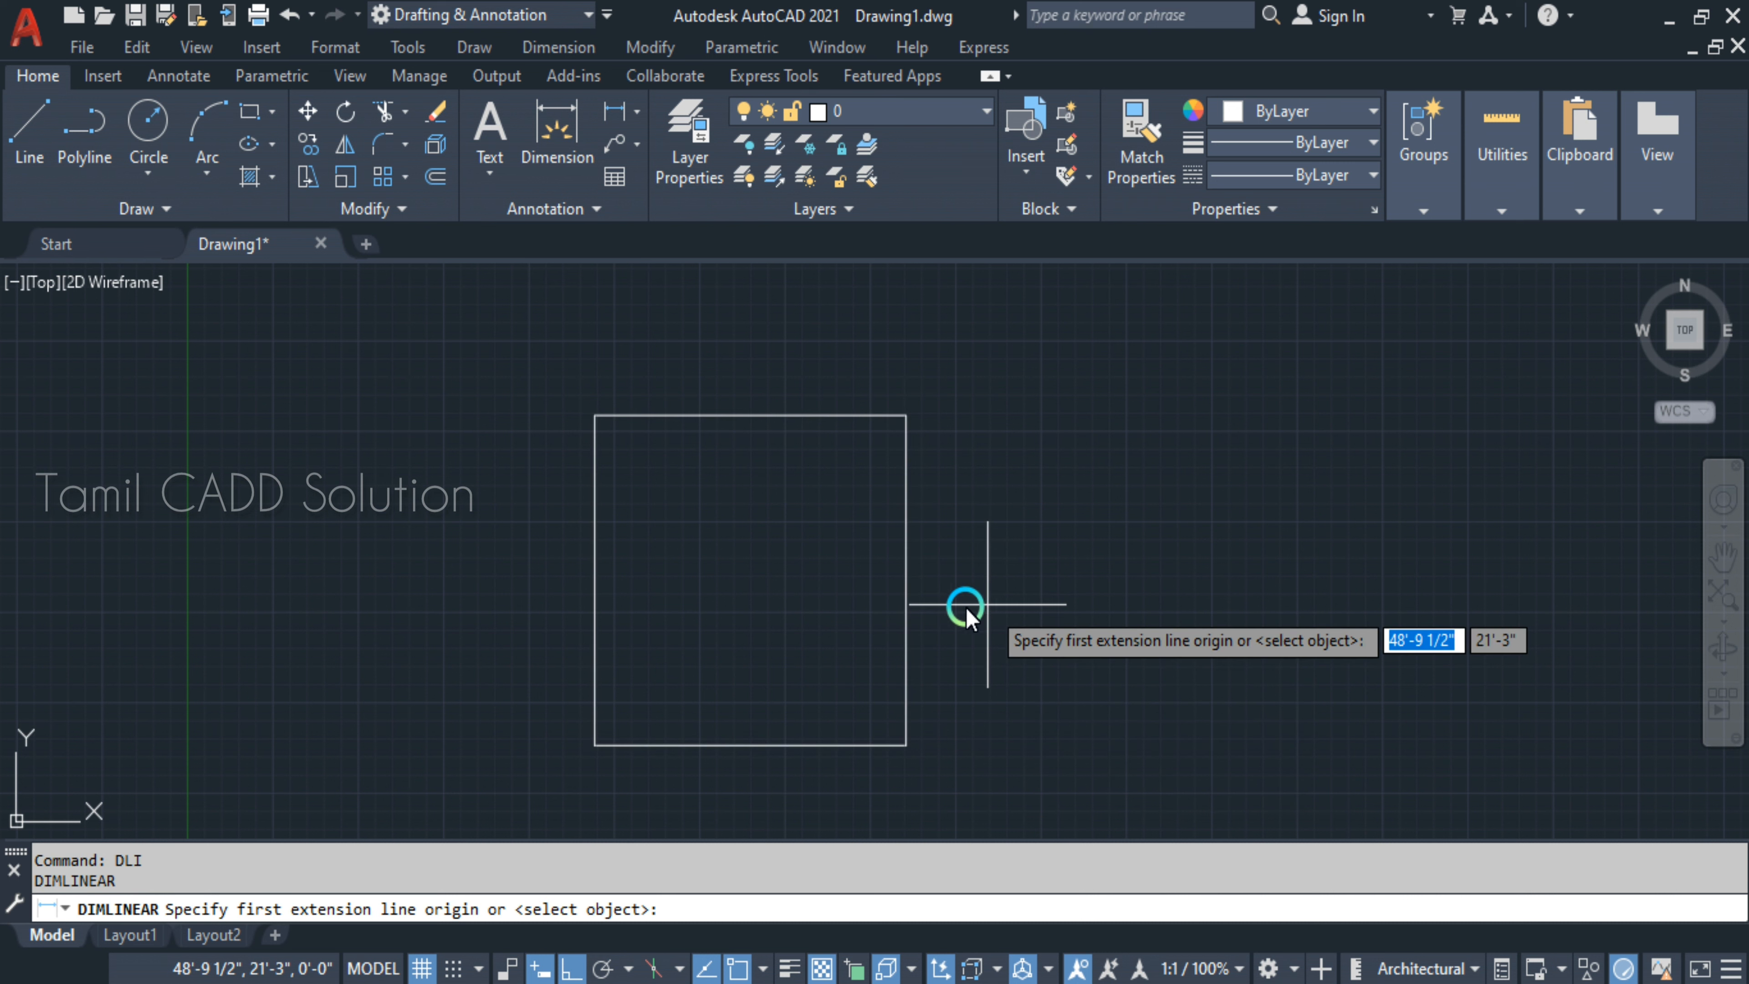
left_click(595, 416)
left_click(905, 416)
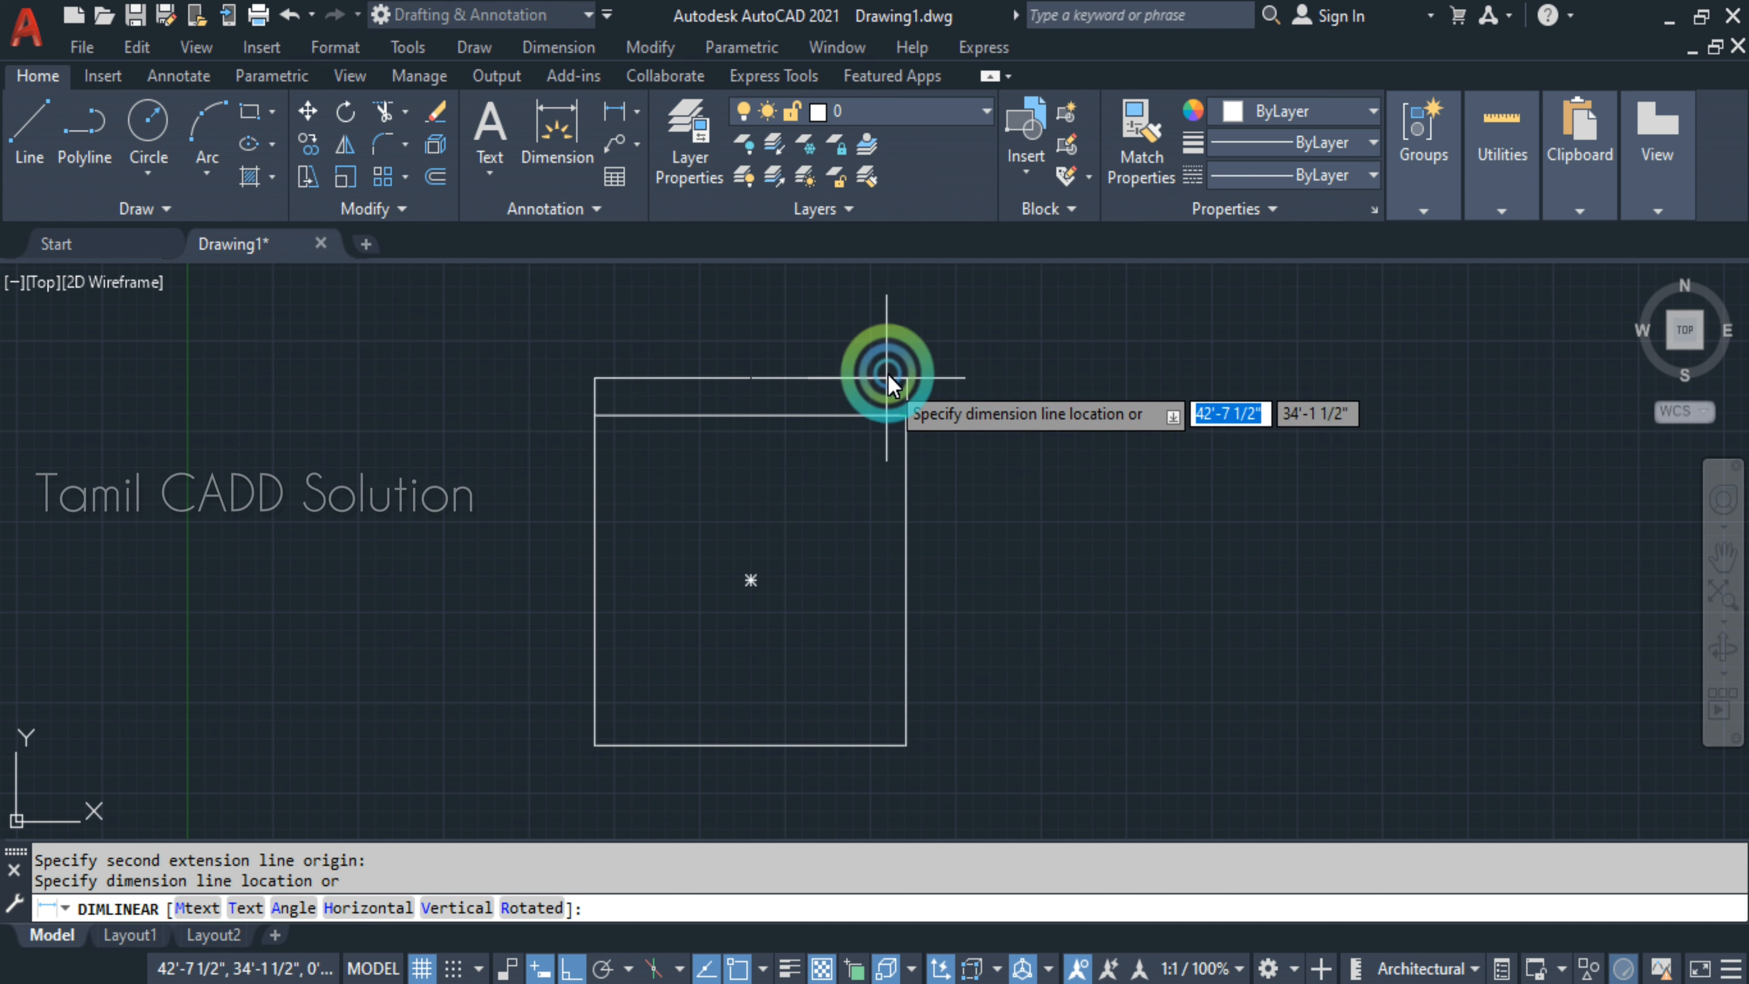
left_click(855, 354)
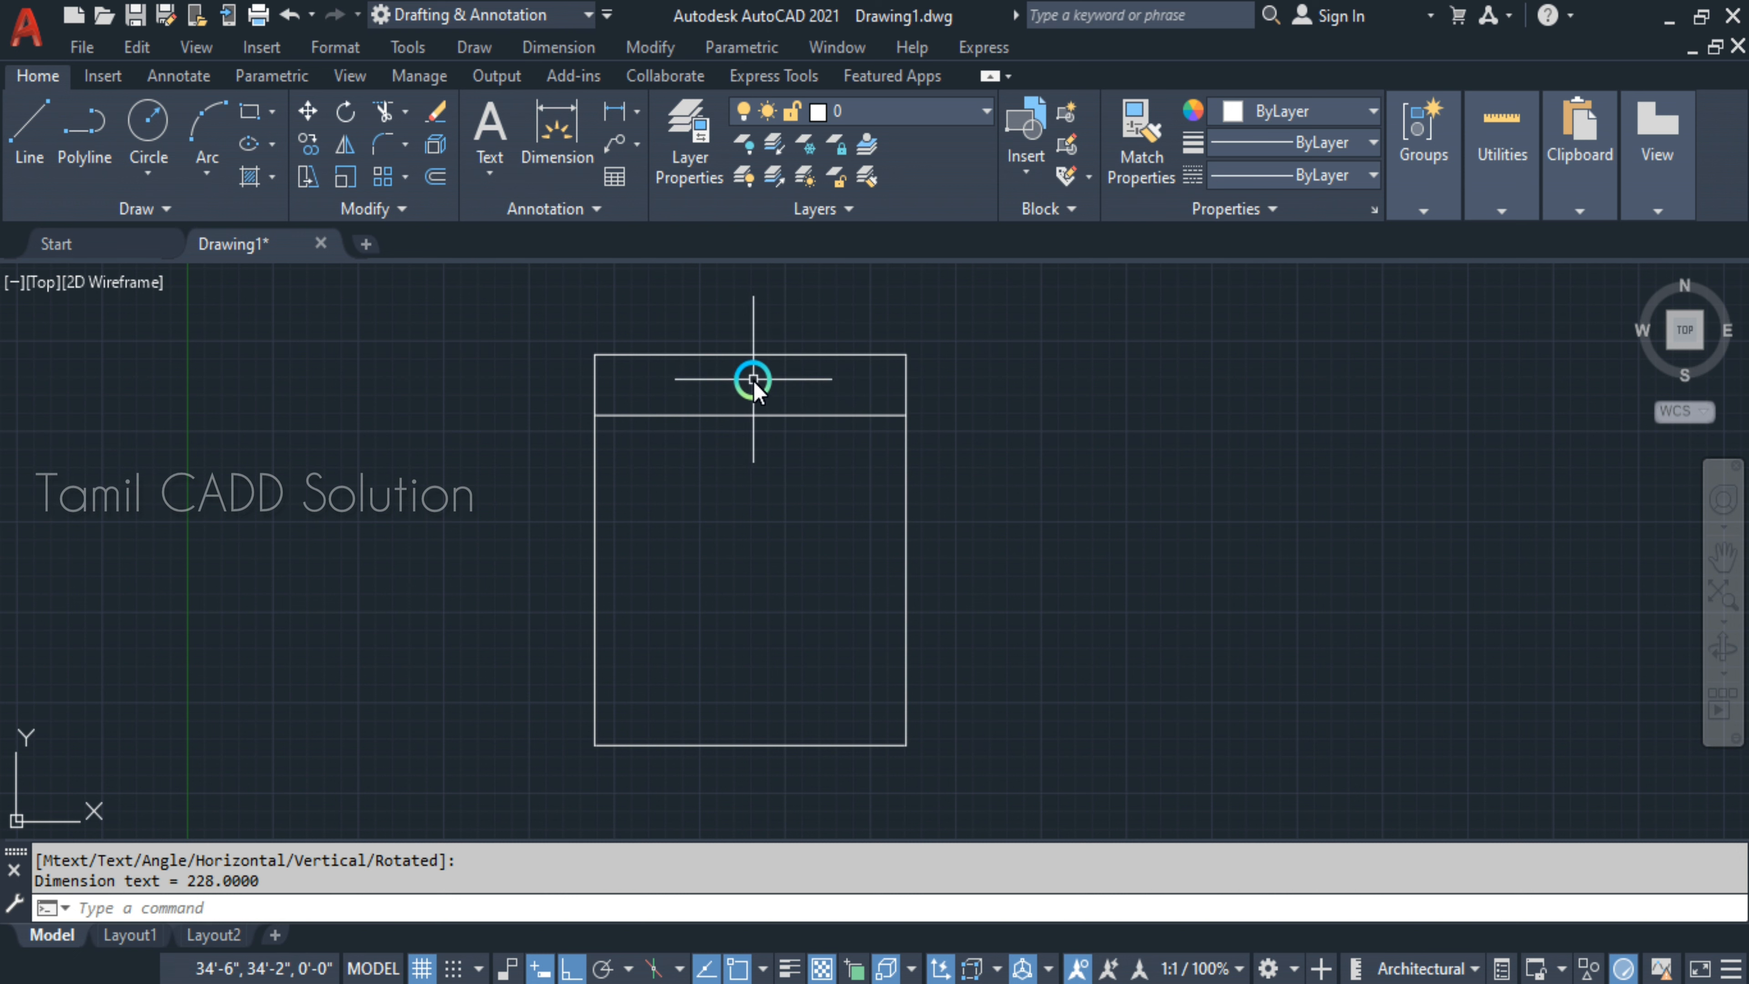
- Add a linear dimension for the rectangle's left edge by selecting that edge, placed outside it
key("Return")
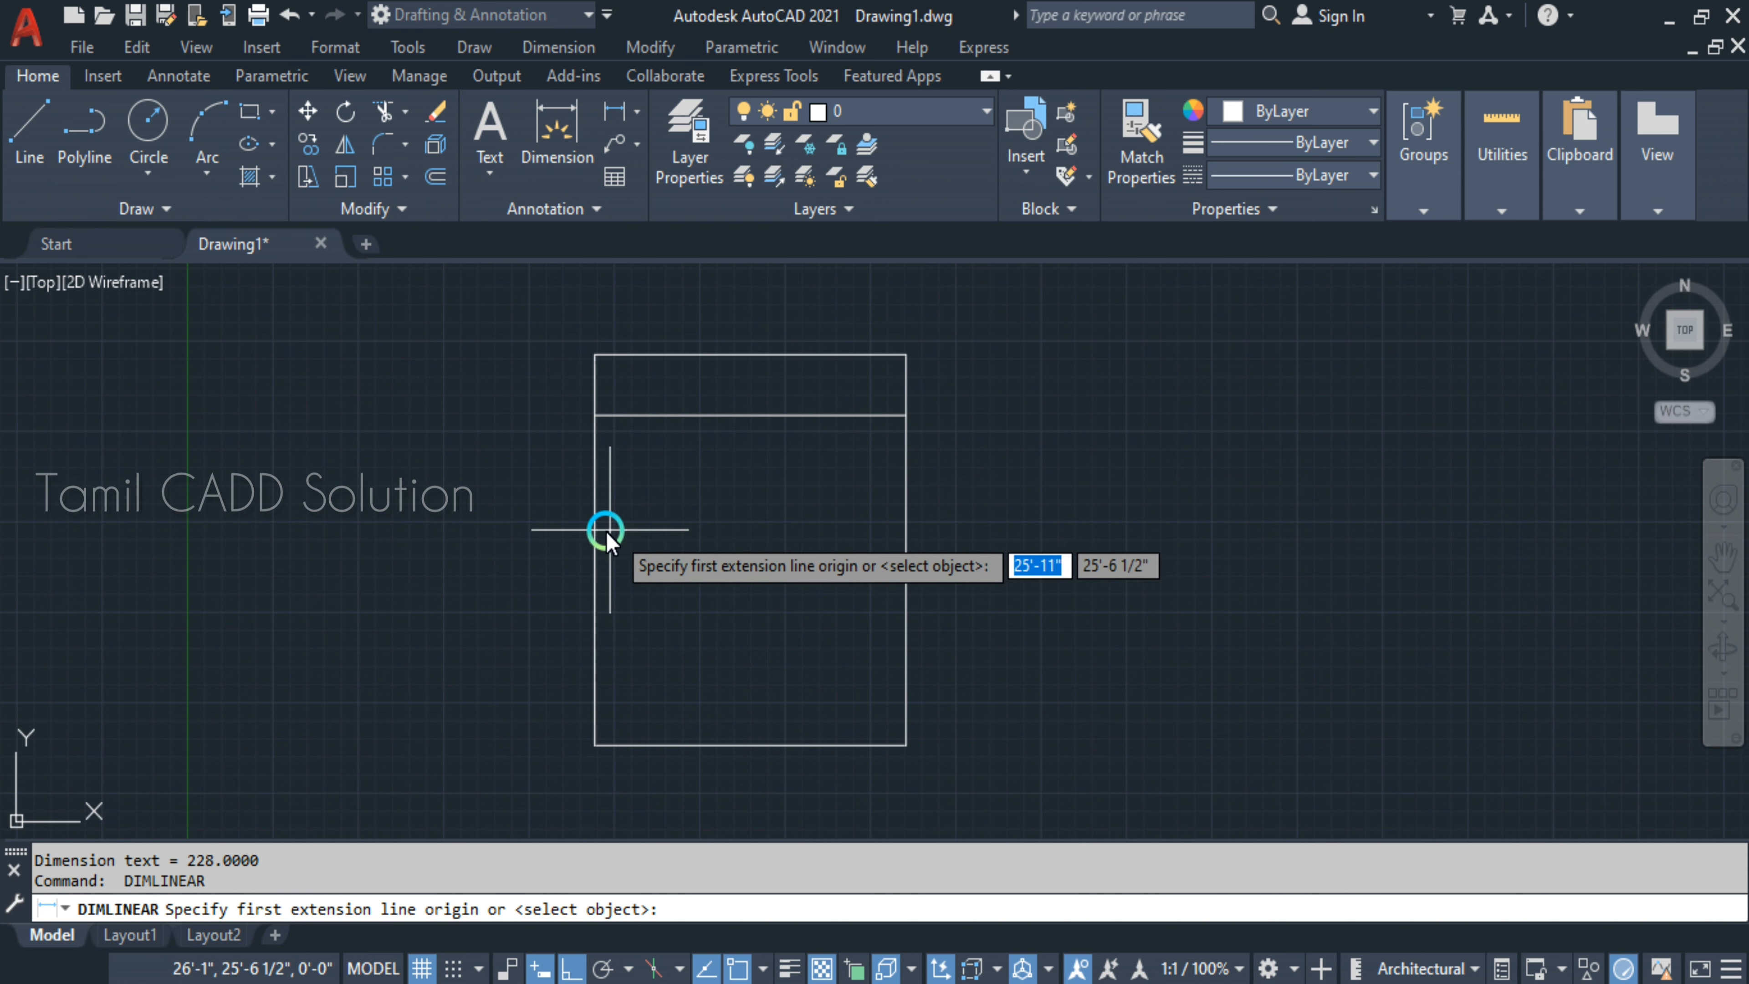
left_click(593, 504)
left_click(541, 537)
scroll(675, 537, "down", 2)
scroll(640, 536, "up", 4)
scroll(507, 527, "down", 4)
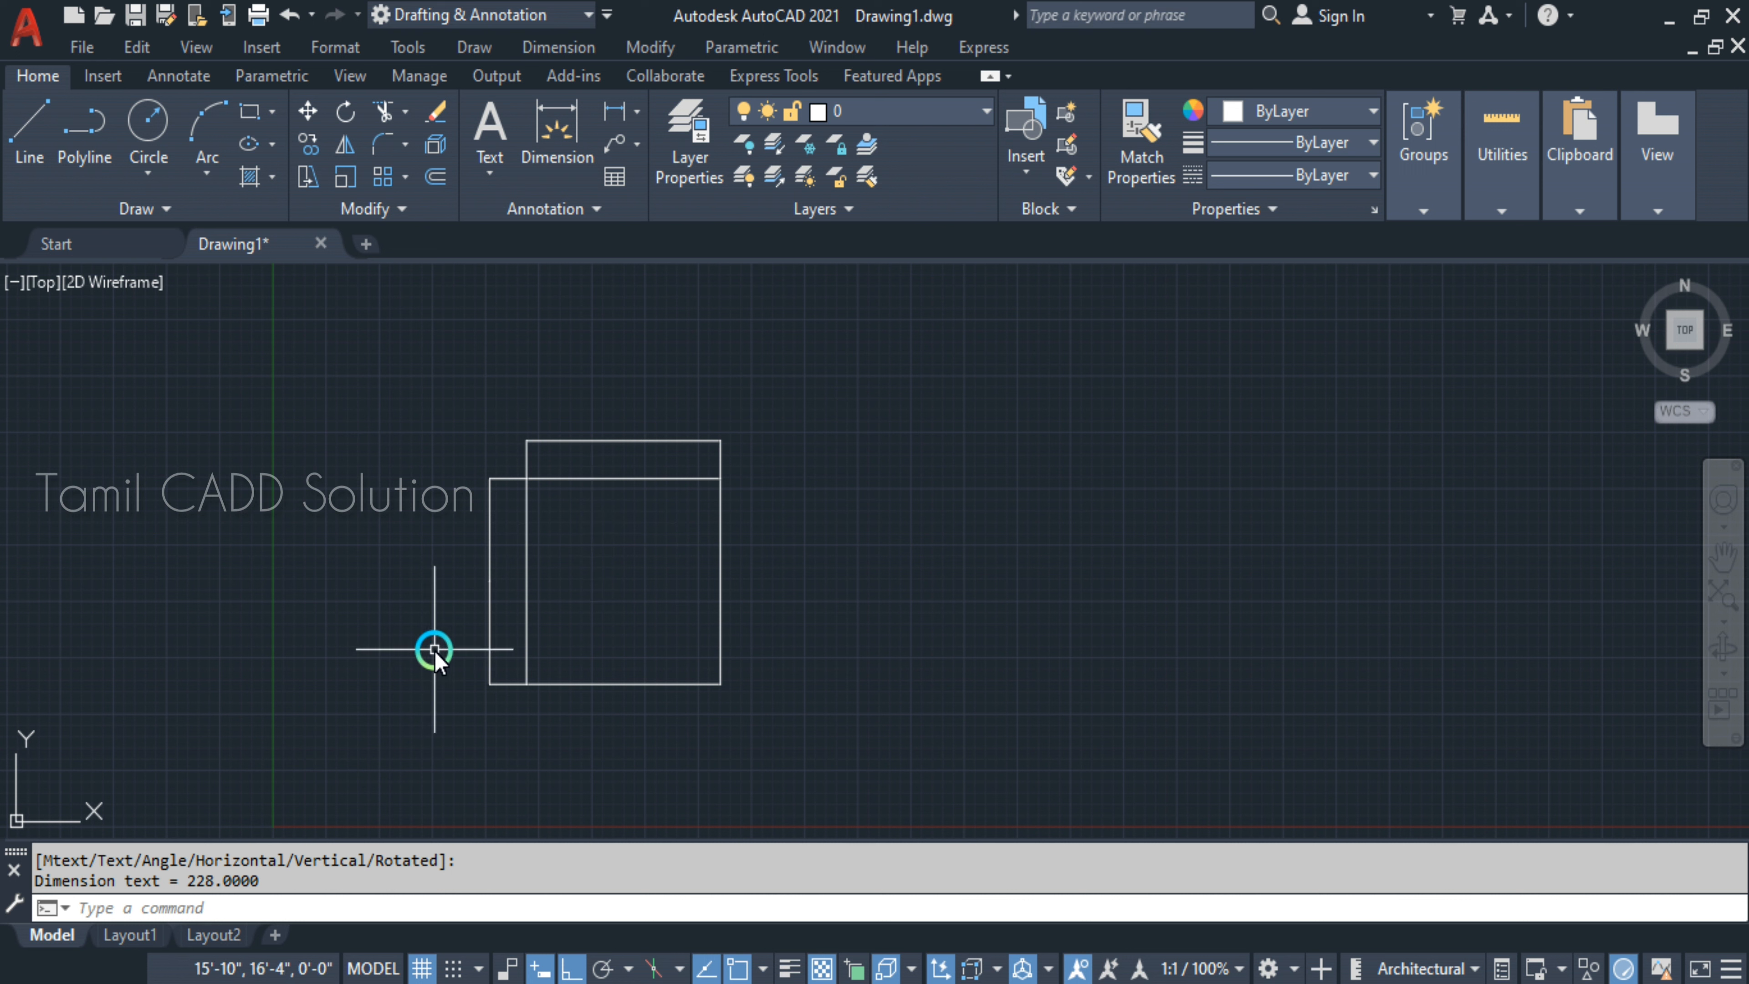
- Modify the Standard dimension style's primary units to Architectural format with 0'-0 1/2" precision
type("d")
key("Return")
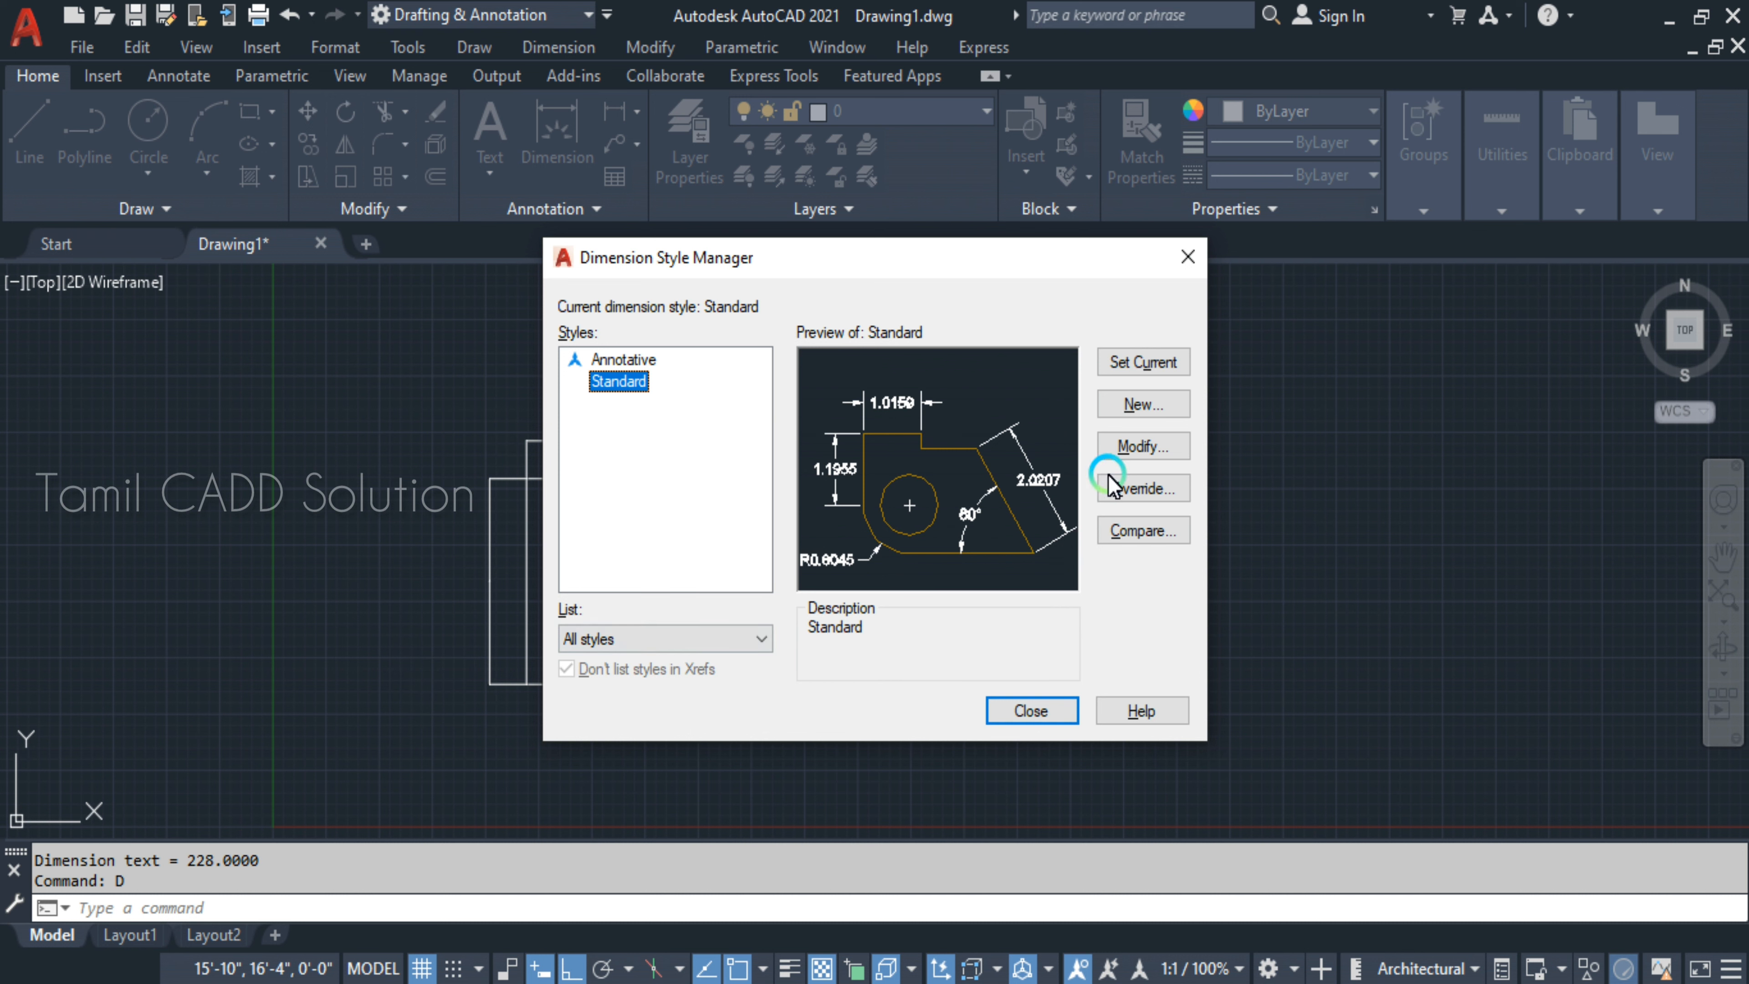
left_click(1120, 446)
left_click(784, 194)
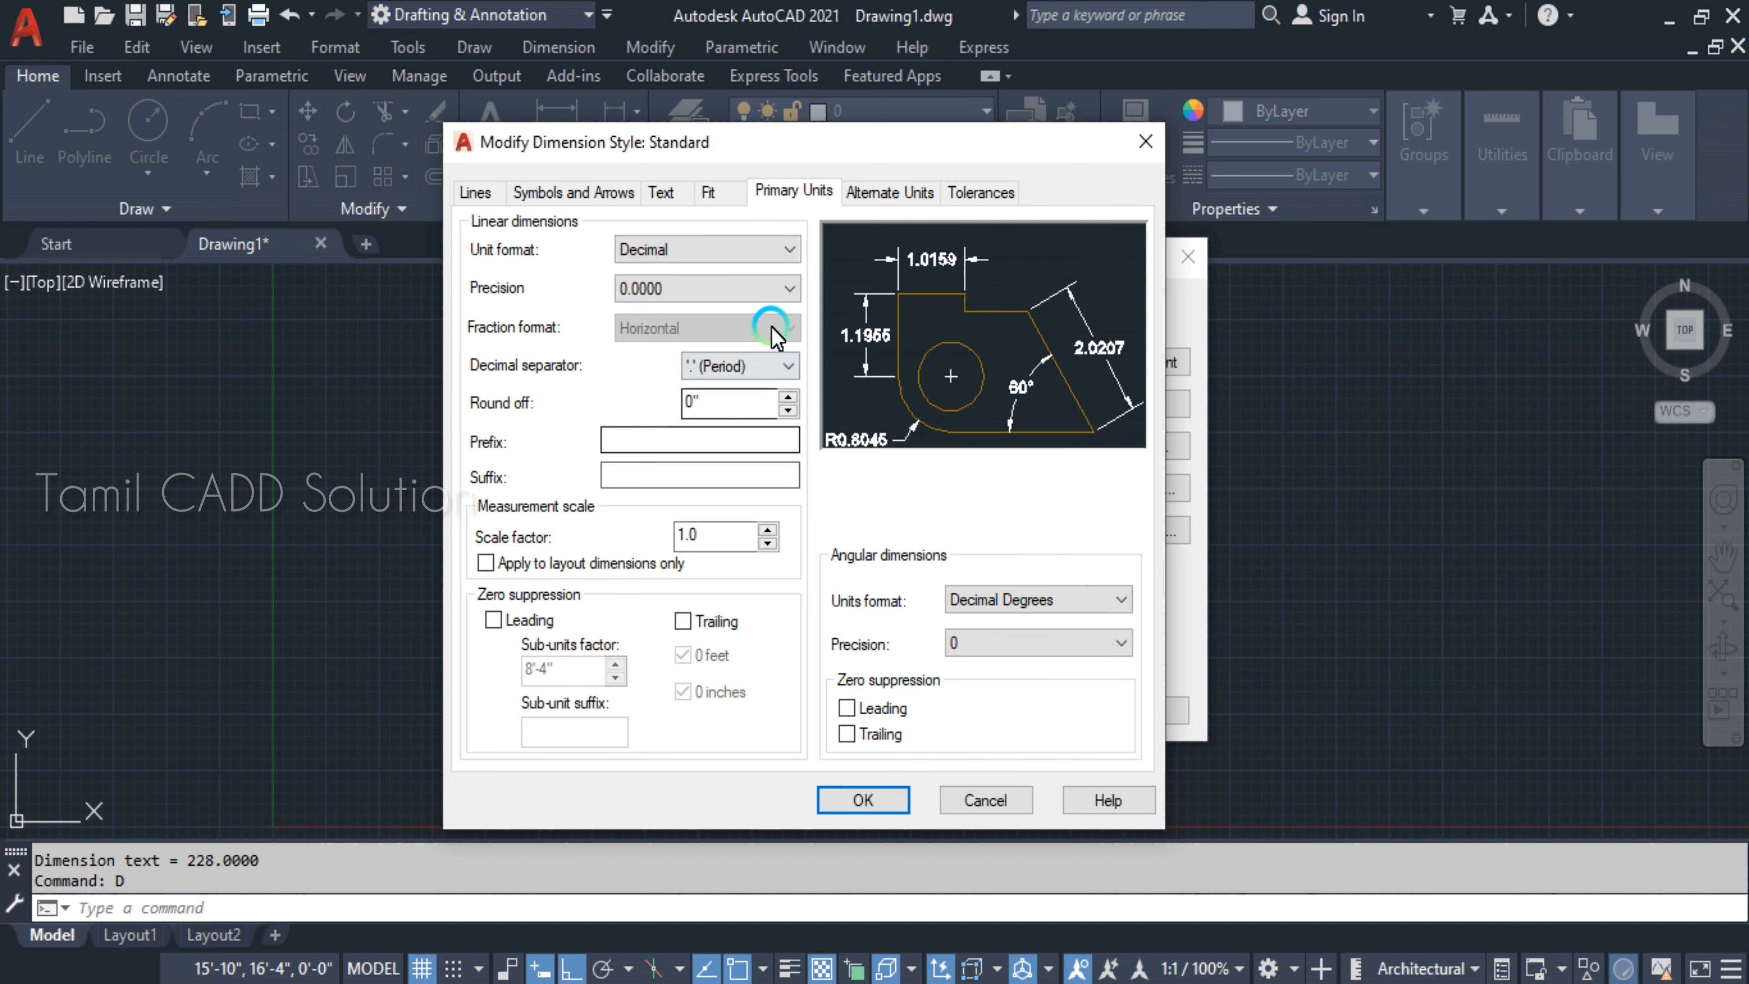
left_click(673, 264)
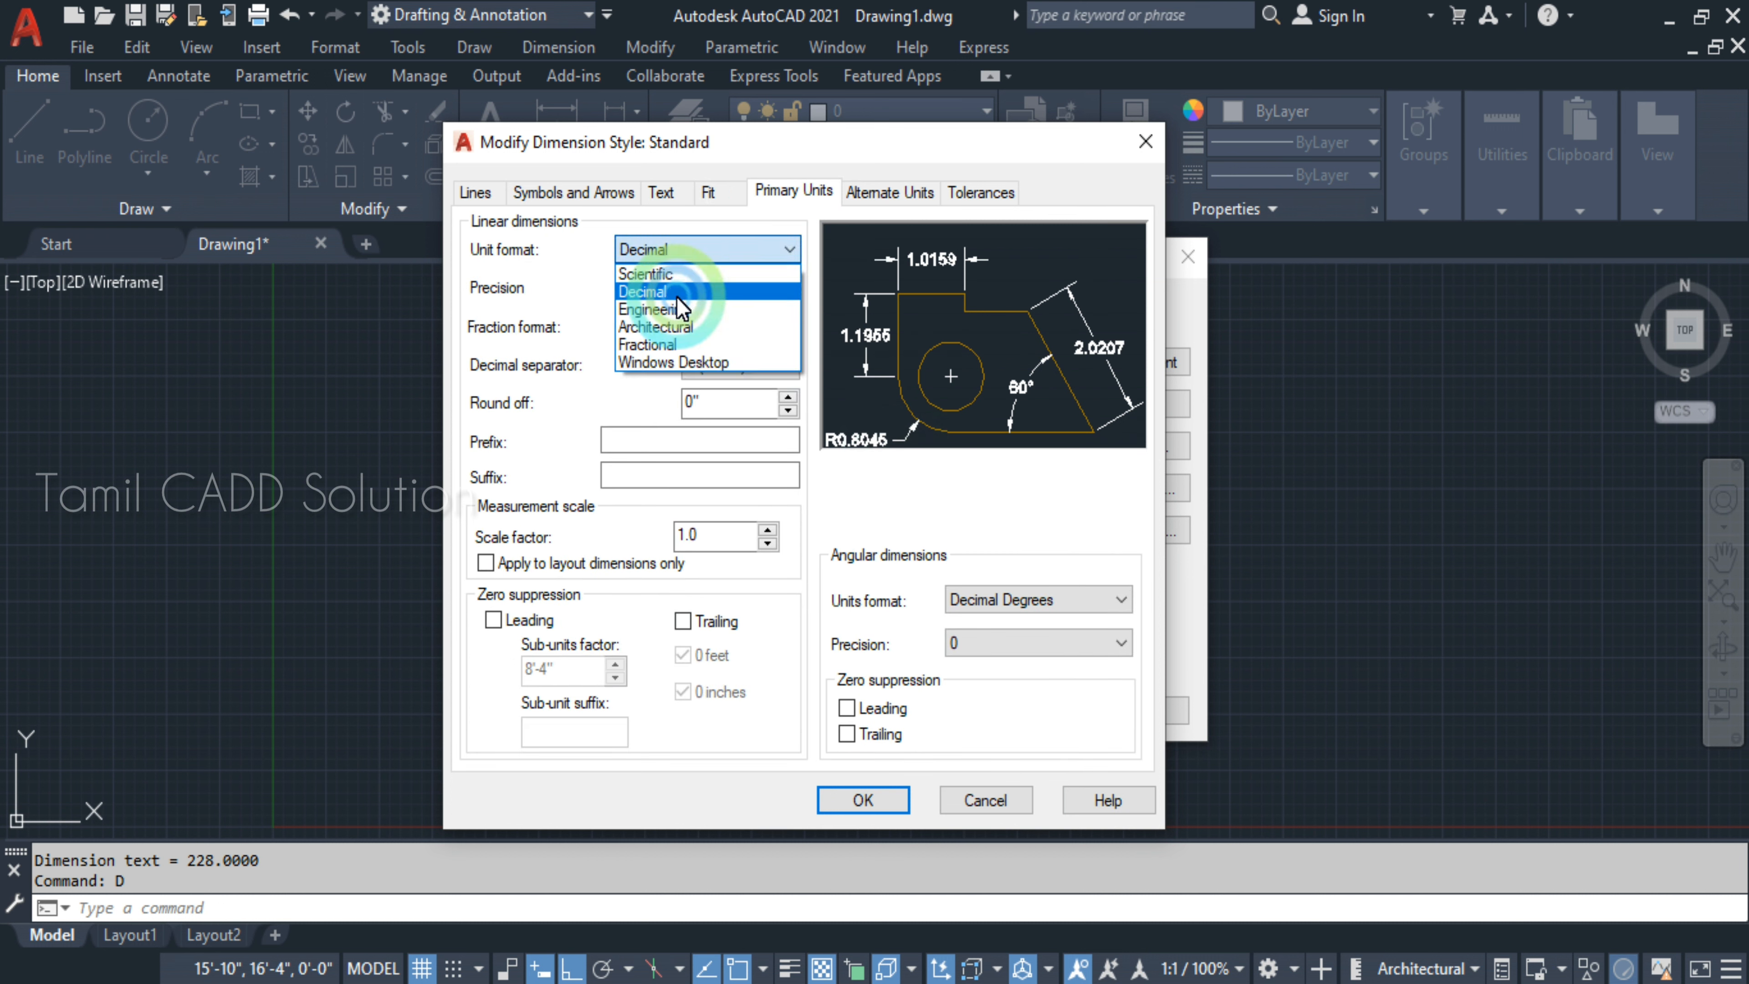
left_click(682, 326)
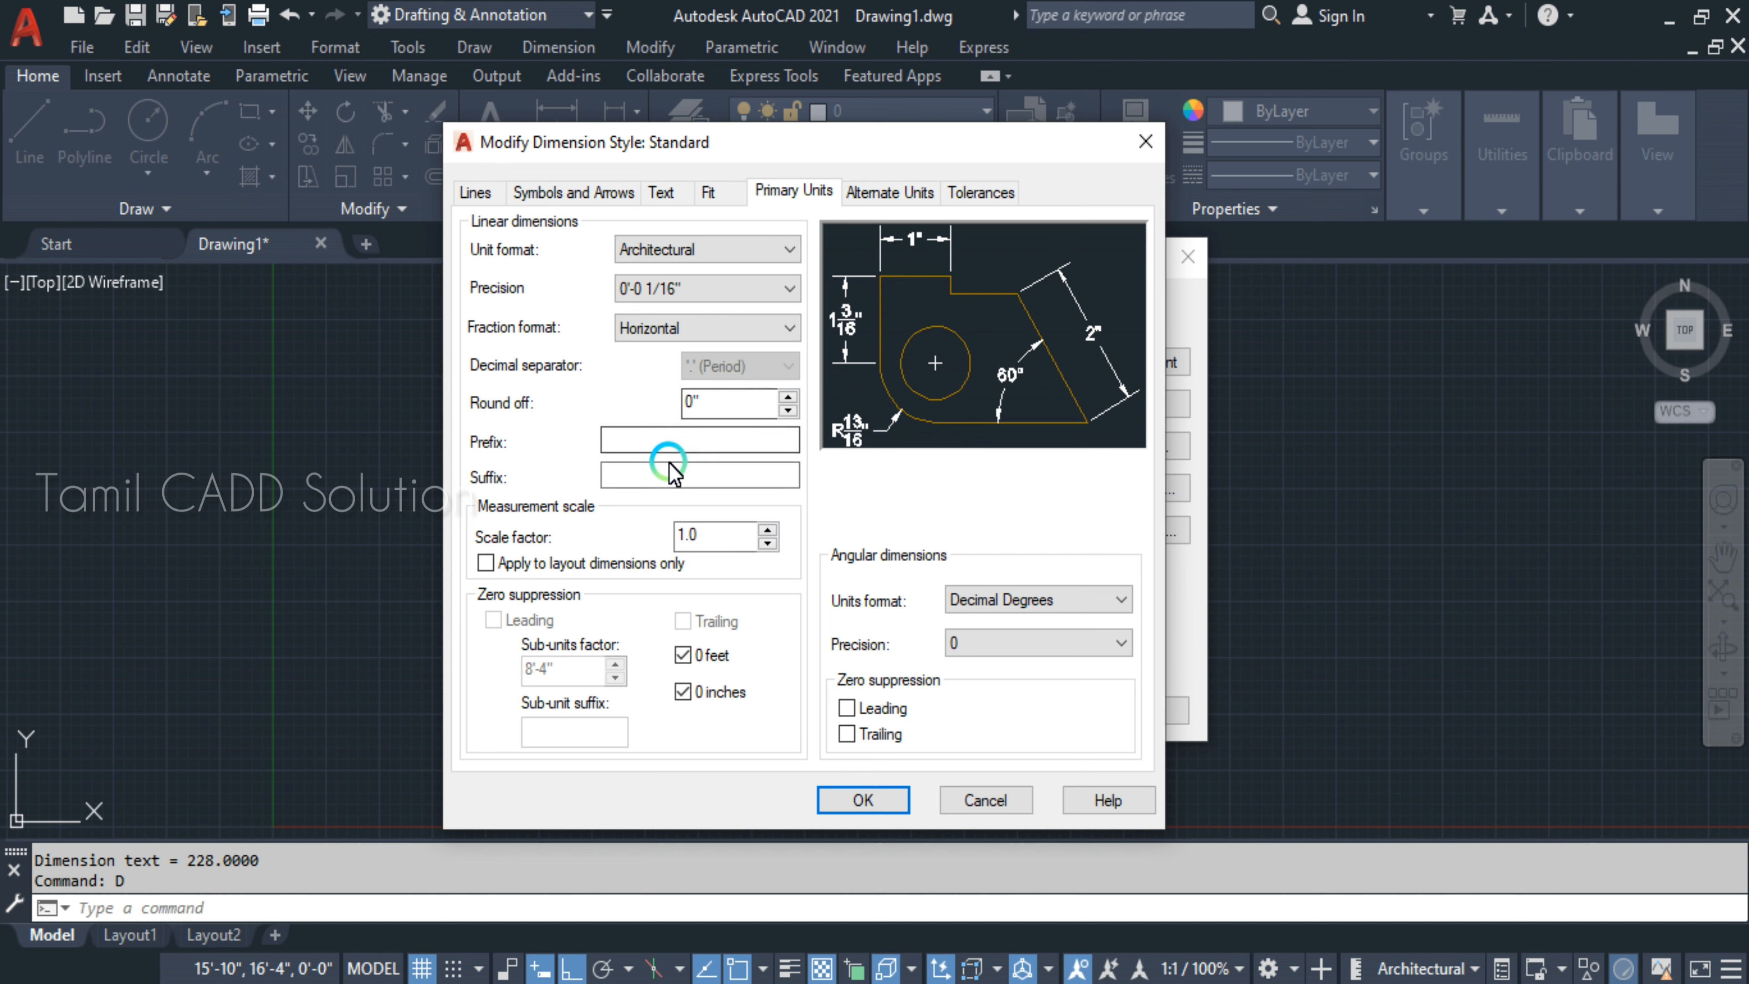
left_click(683, 288)
left_click(668, 329)
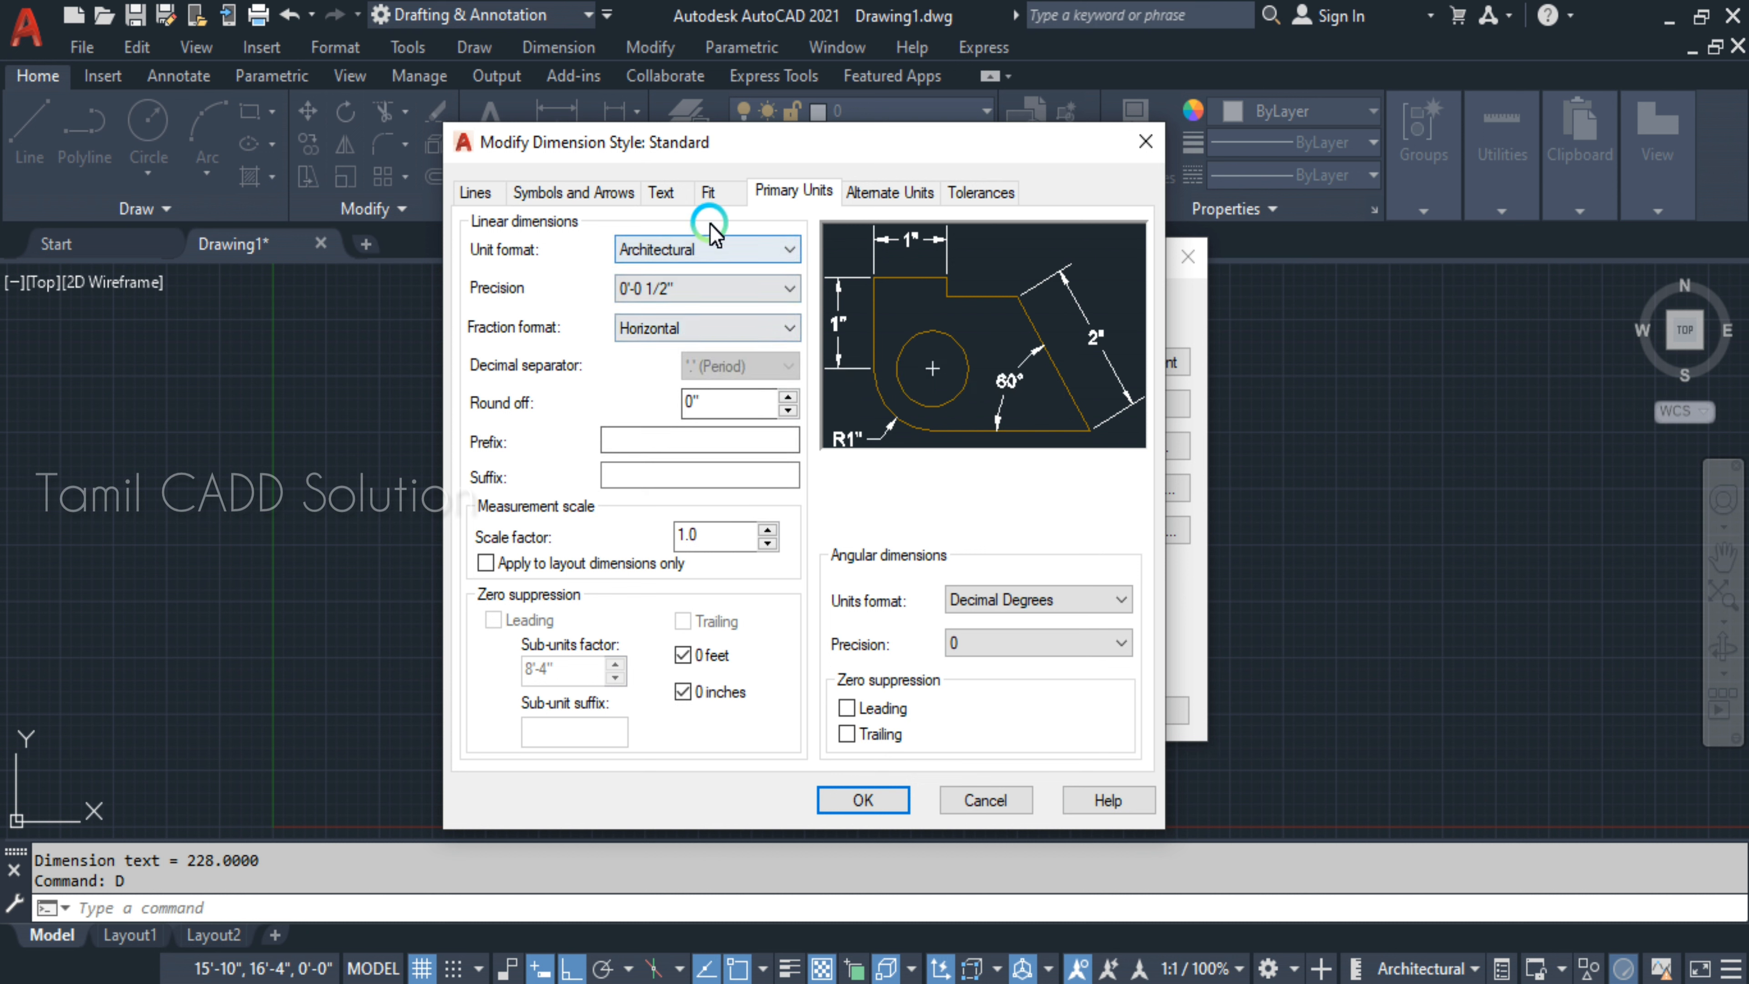
- Set the Standard dimension style's overall scale for dimension features to 24 and apply the style changes
left_click(723, 199)
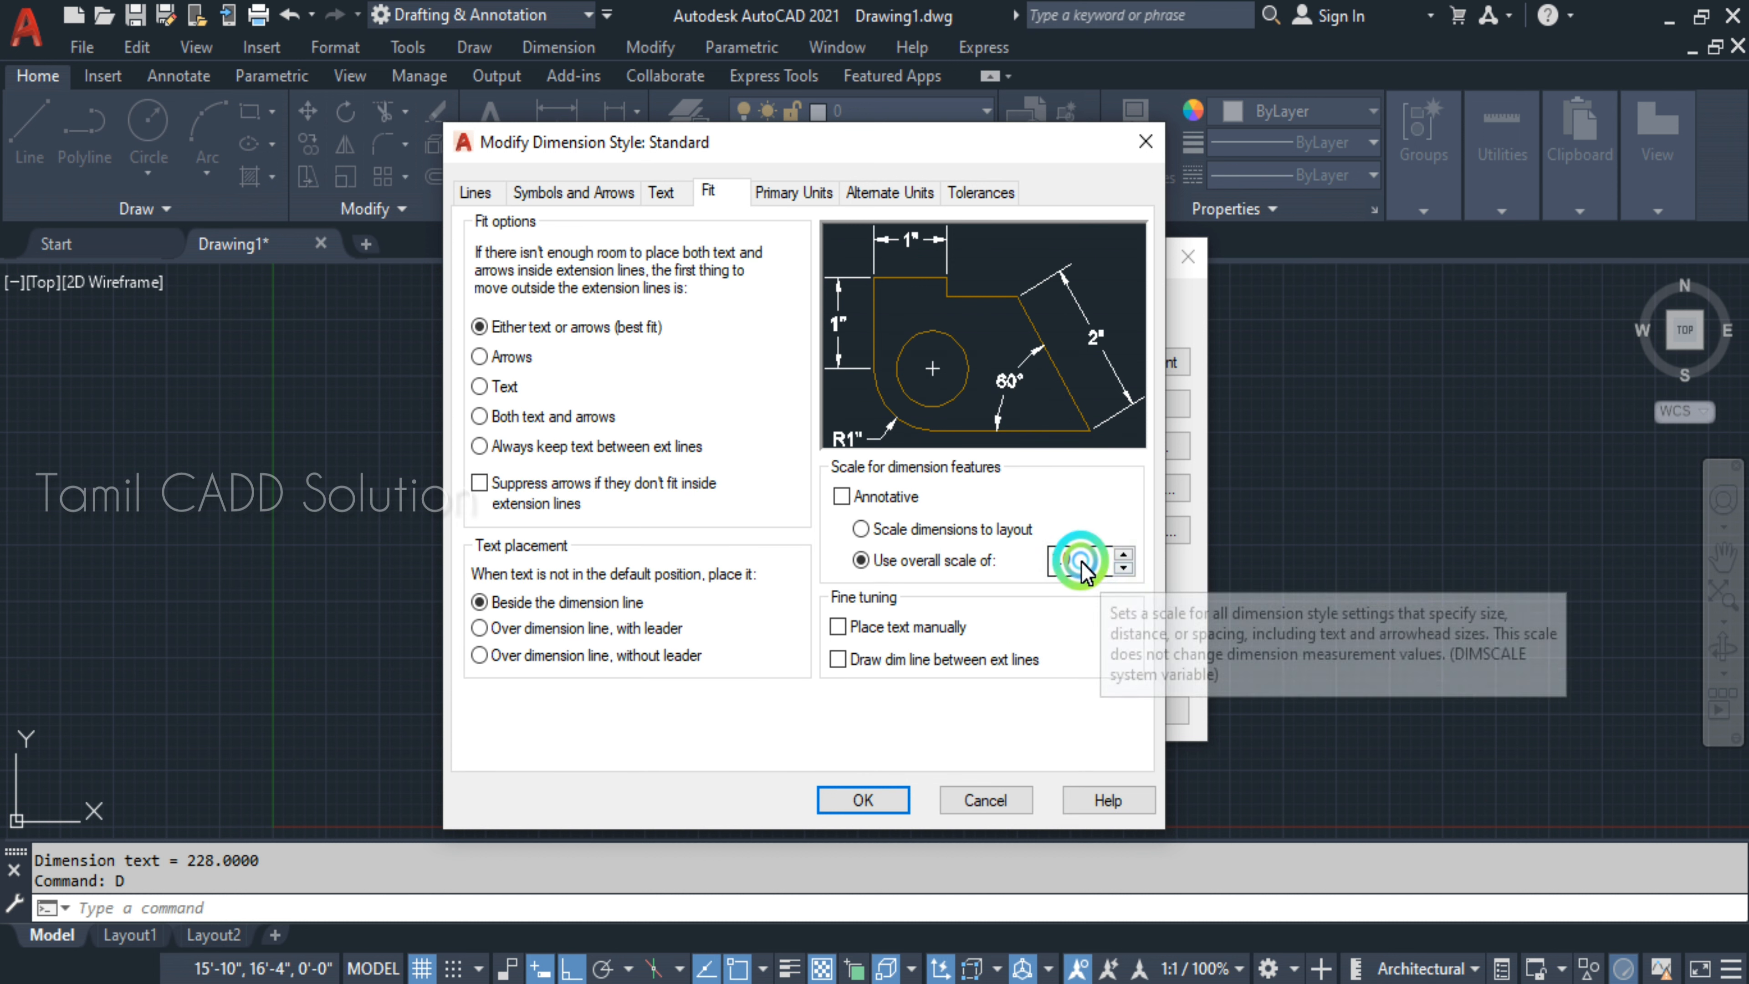
left_click(996, 568)
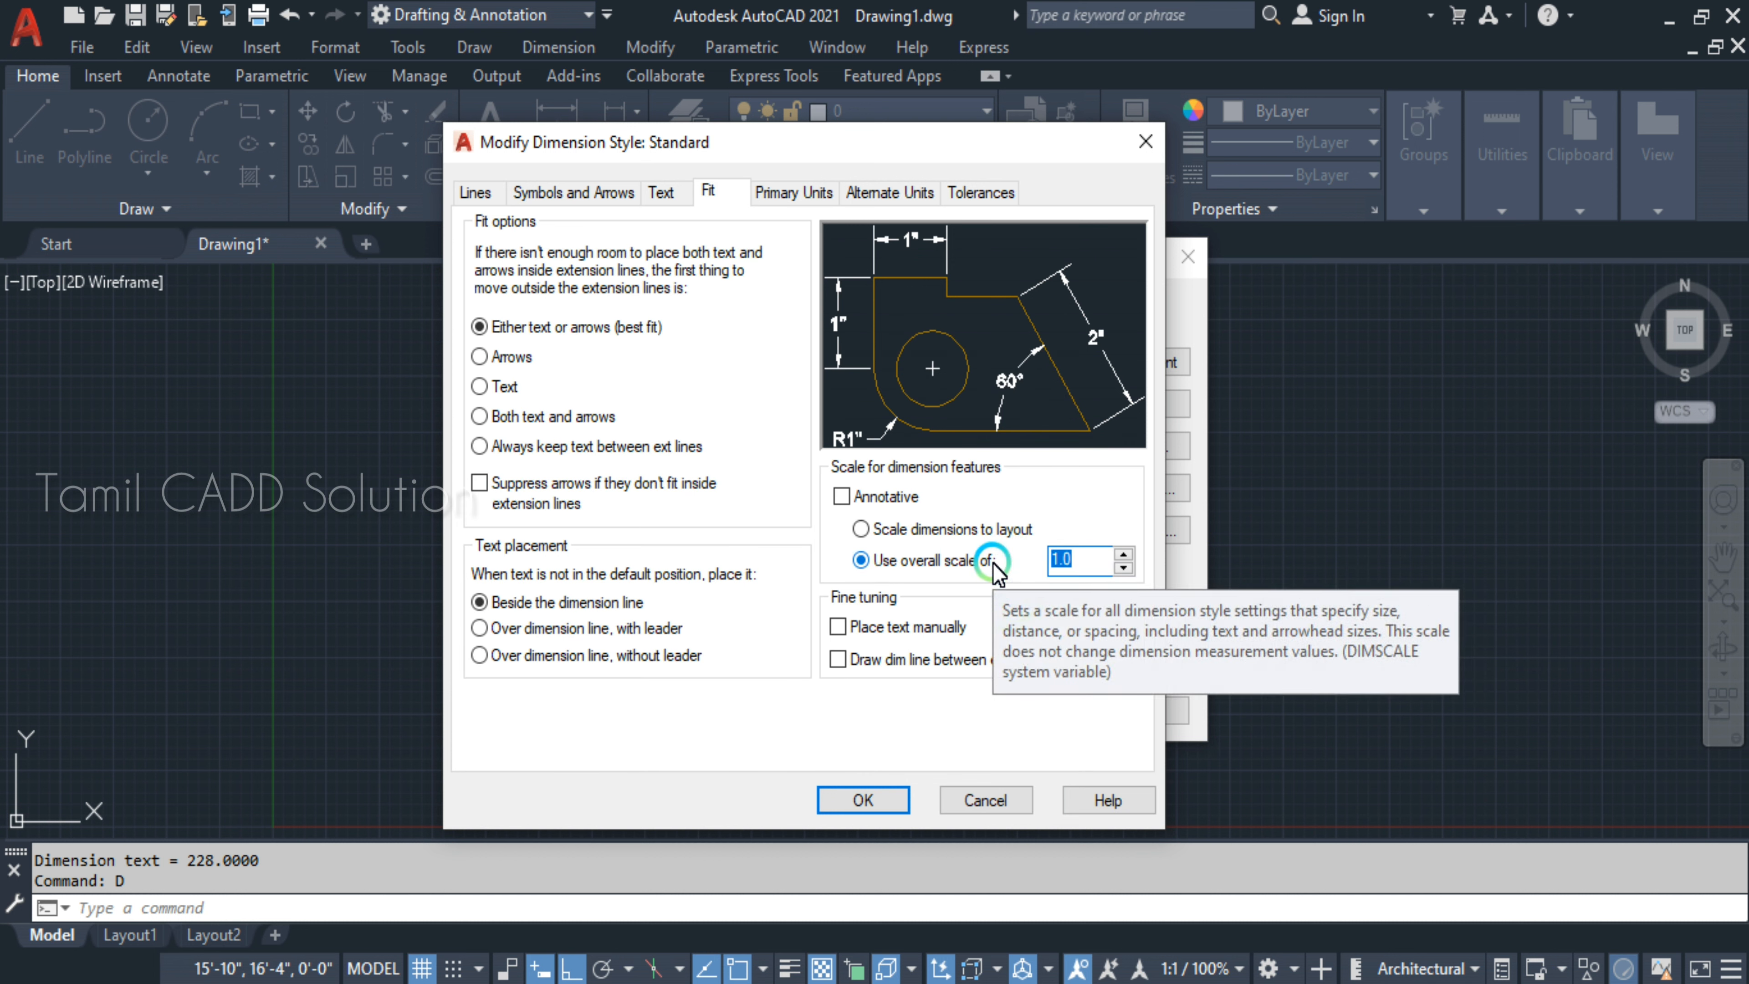
type("20")
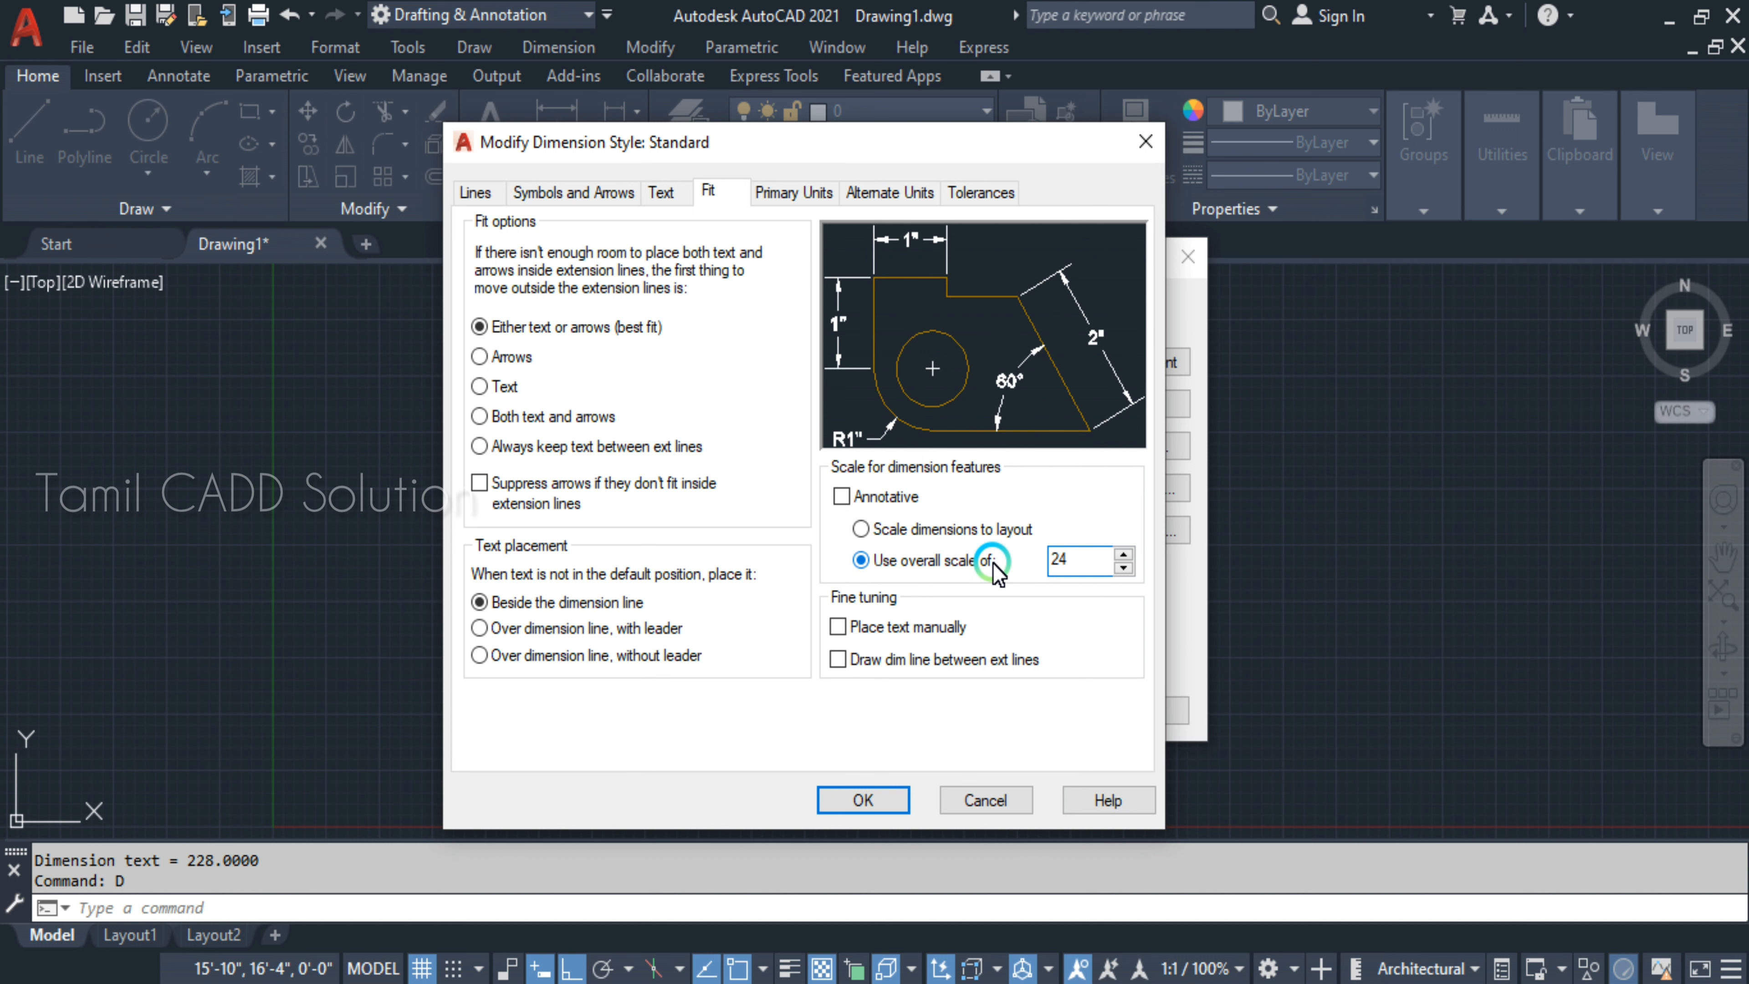
left_click(863, 800)
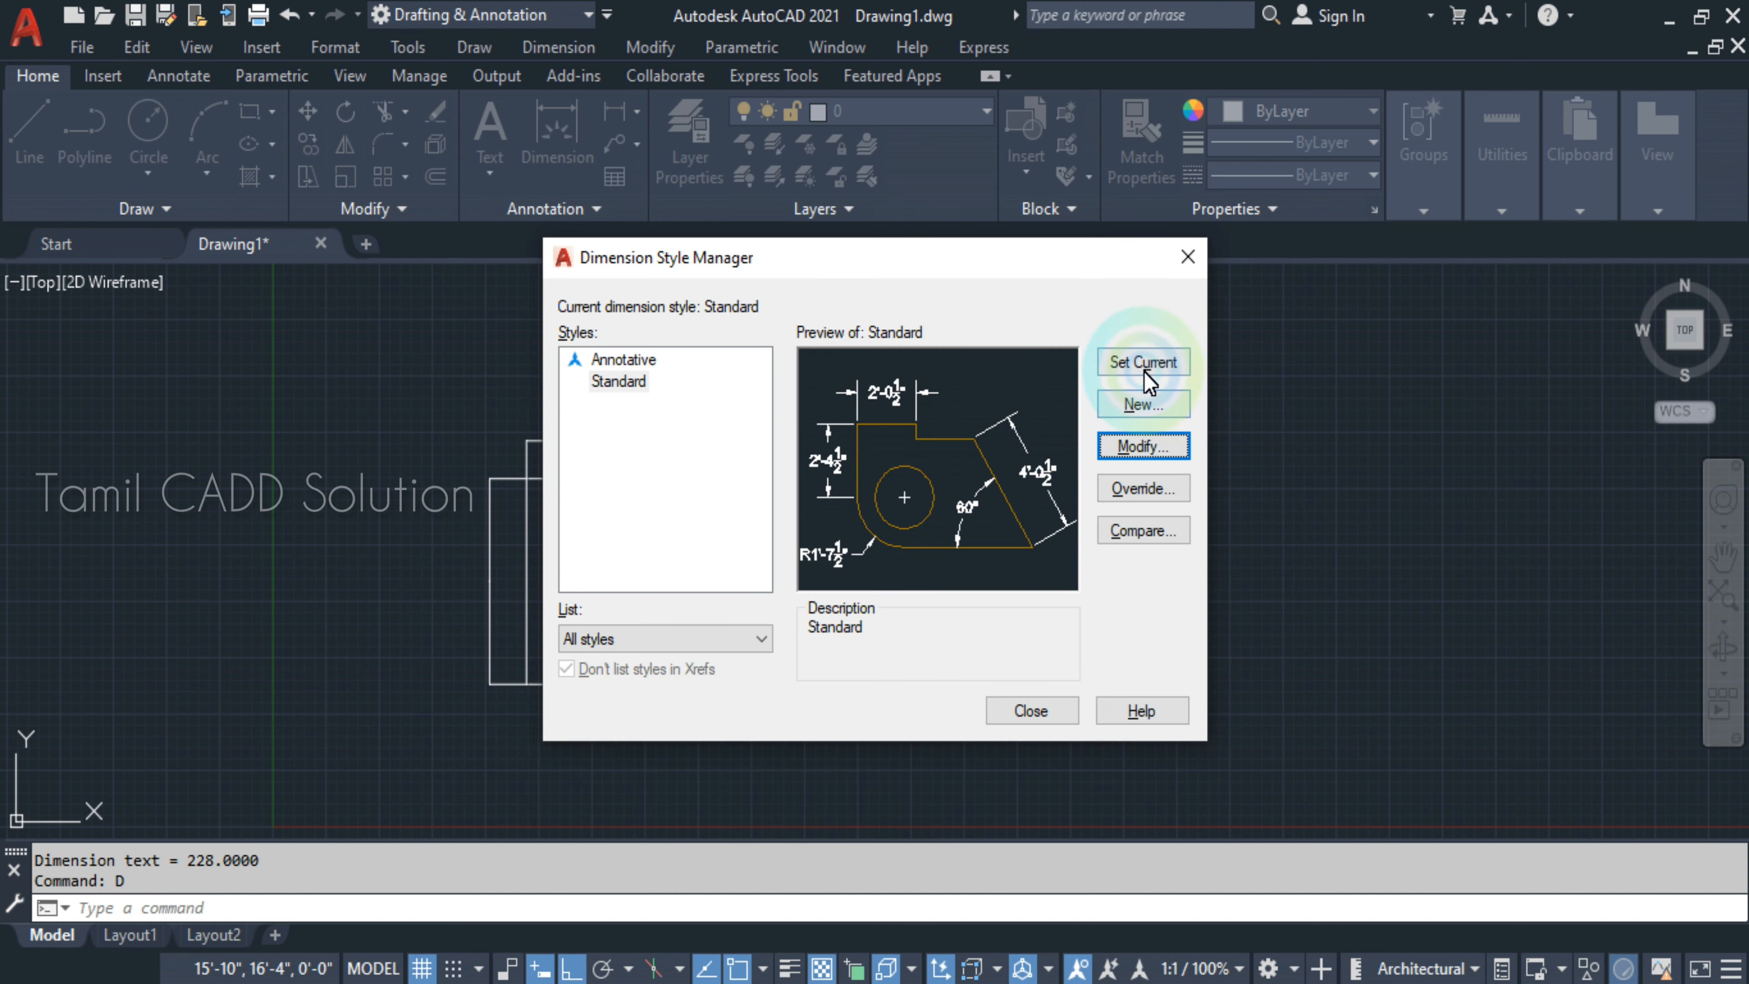
left_click(1030, 708)
- Examine the text and arrow sizes of the rectangle's dimensions close up
scroll(610, 456, "up", 4)
scroll(578, 474, "up", 2)
scroll(632, 458, "down", 2)
middle_click_drag(657, 456, 723, 382)
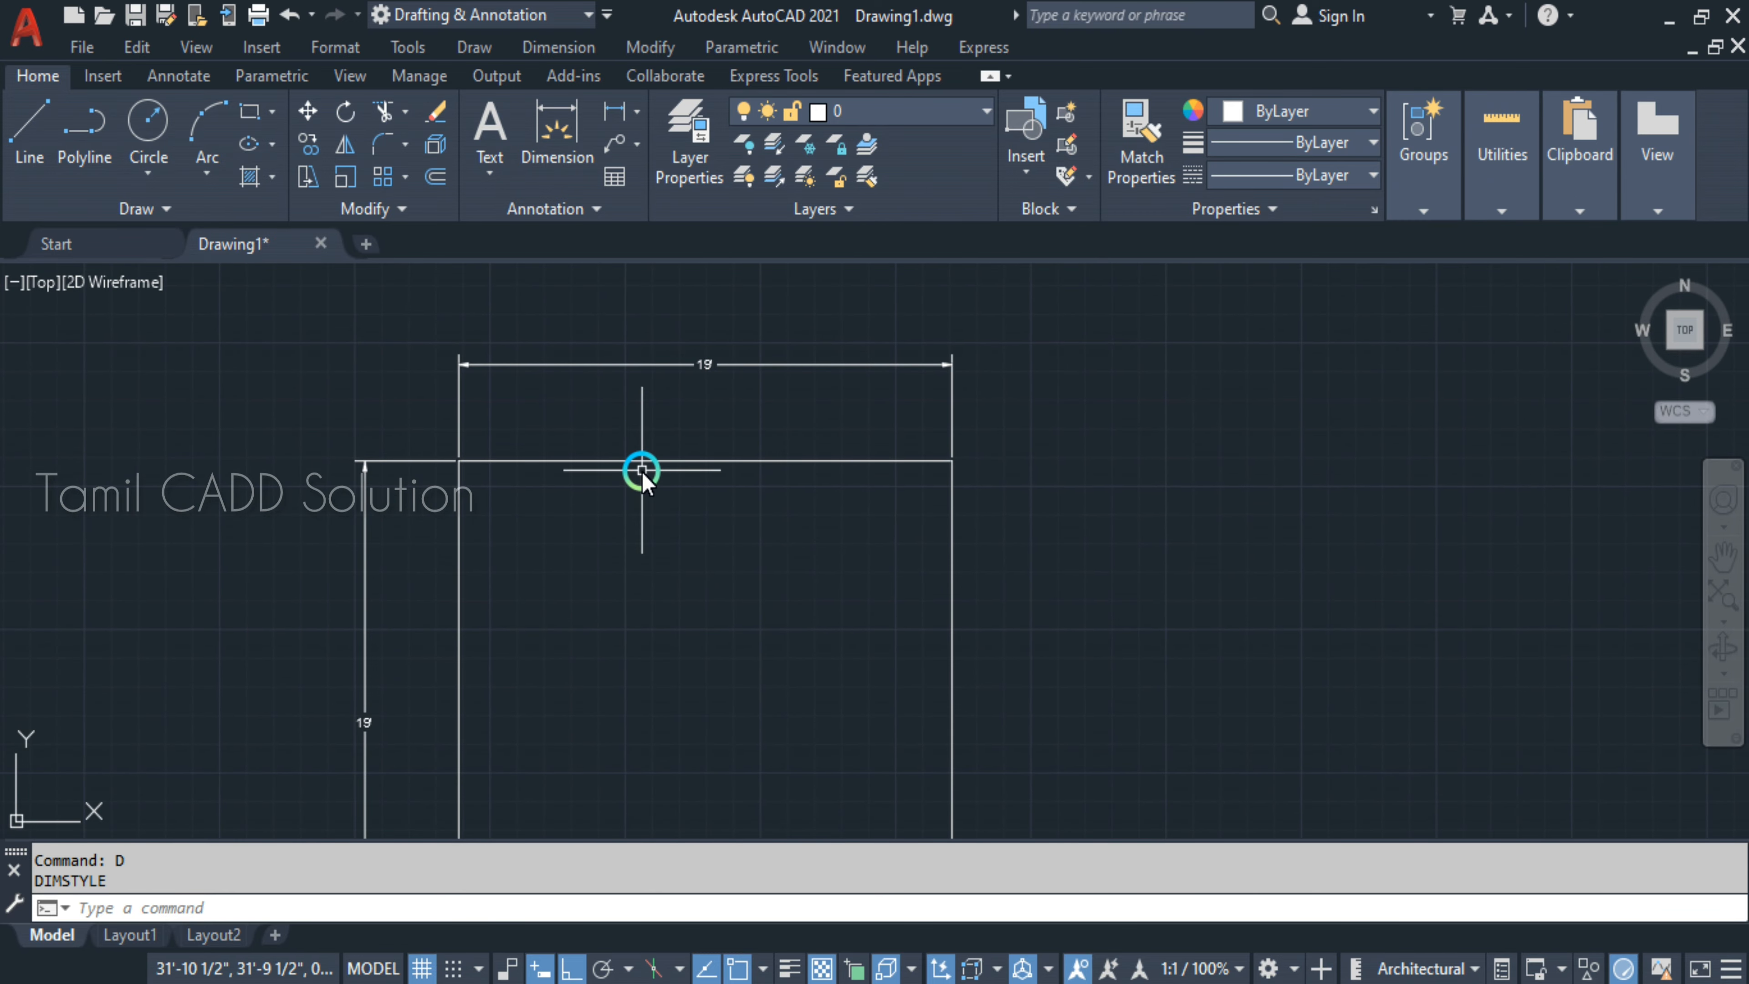
middle_click_drag(643, 472, 646, 403)
mouse_move(734, 477)
middle_mouse_down()
mouse_move(597, 402)
mouse_move(714, 670)
mouse_move(619, 601)
middle_mouse_up()
scroll(598, 430, "down", 2)
scroll(577, 396, "up", 4)
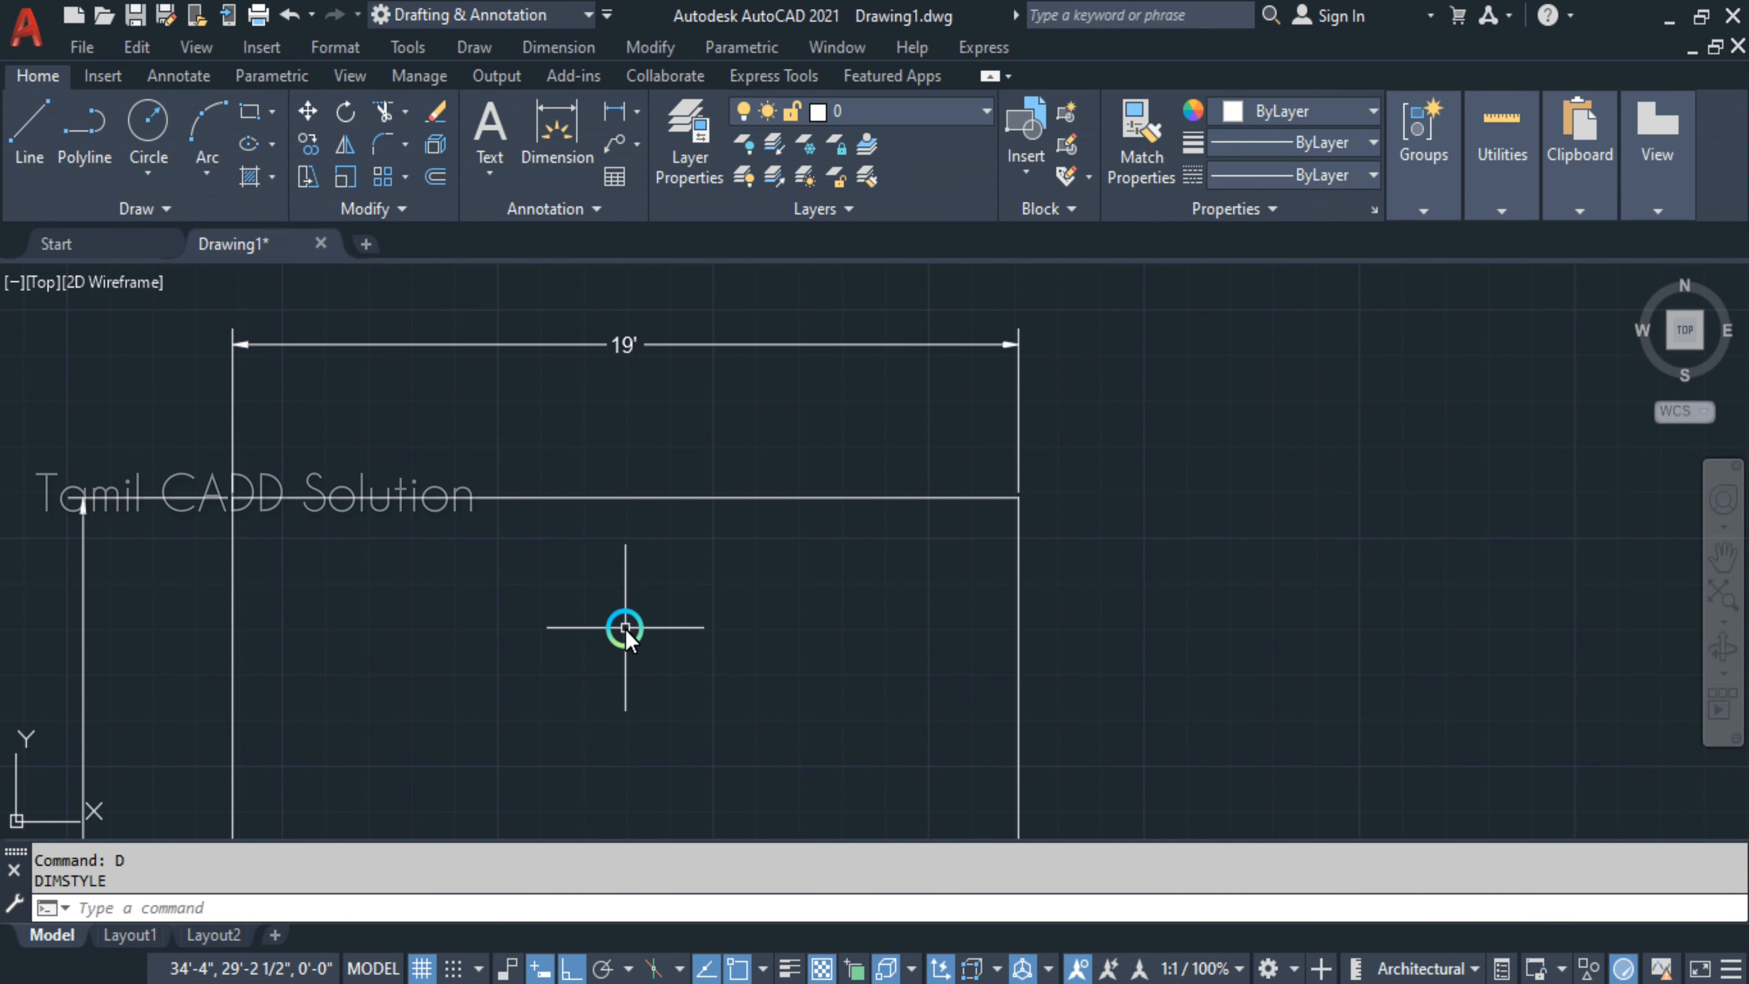
scroll(214, 352, "up", 2)
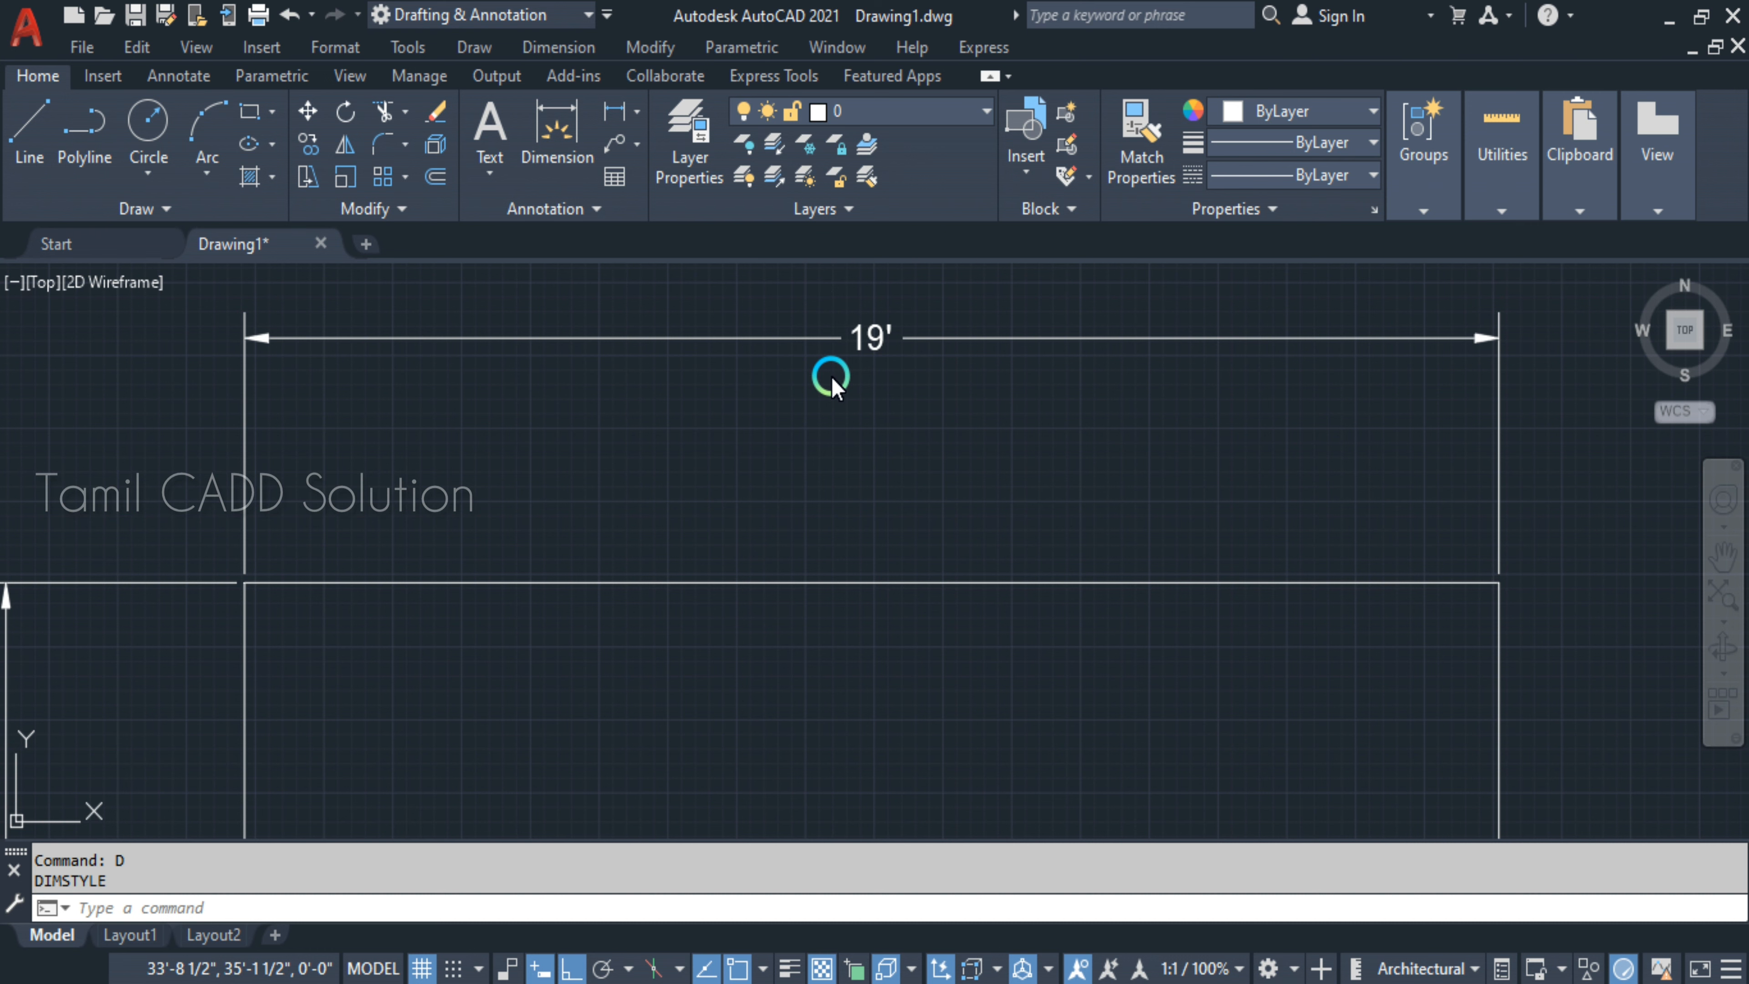
- Reopen the Standard dimension style for modification and review its overall scale, text height and arrow size
left_click(1146, 447)
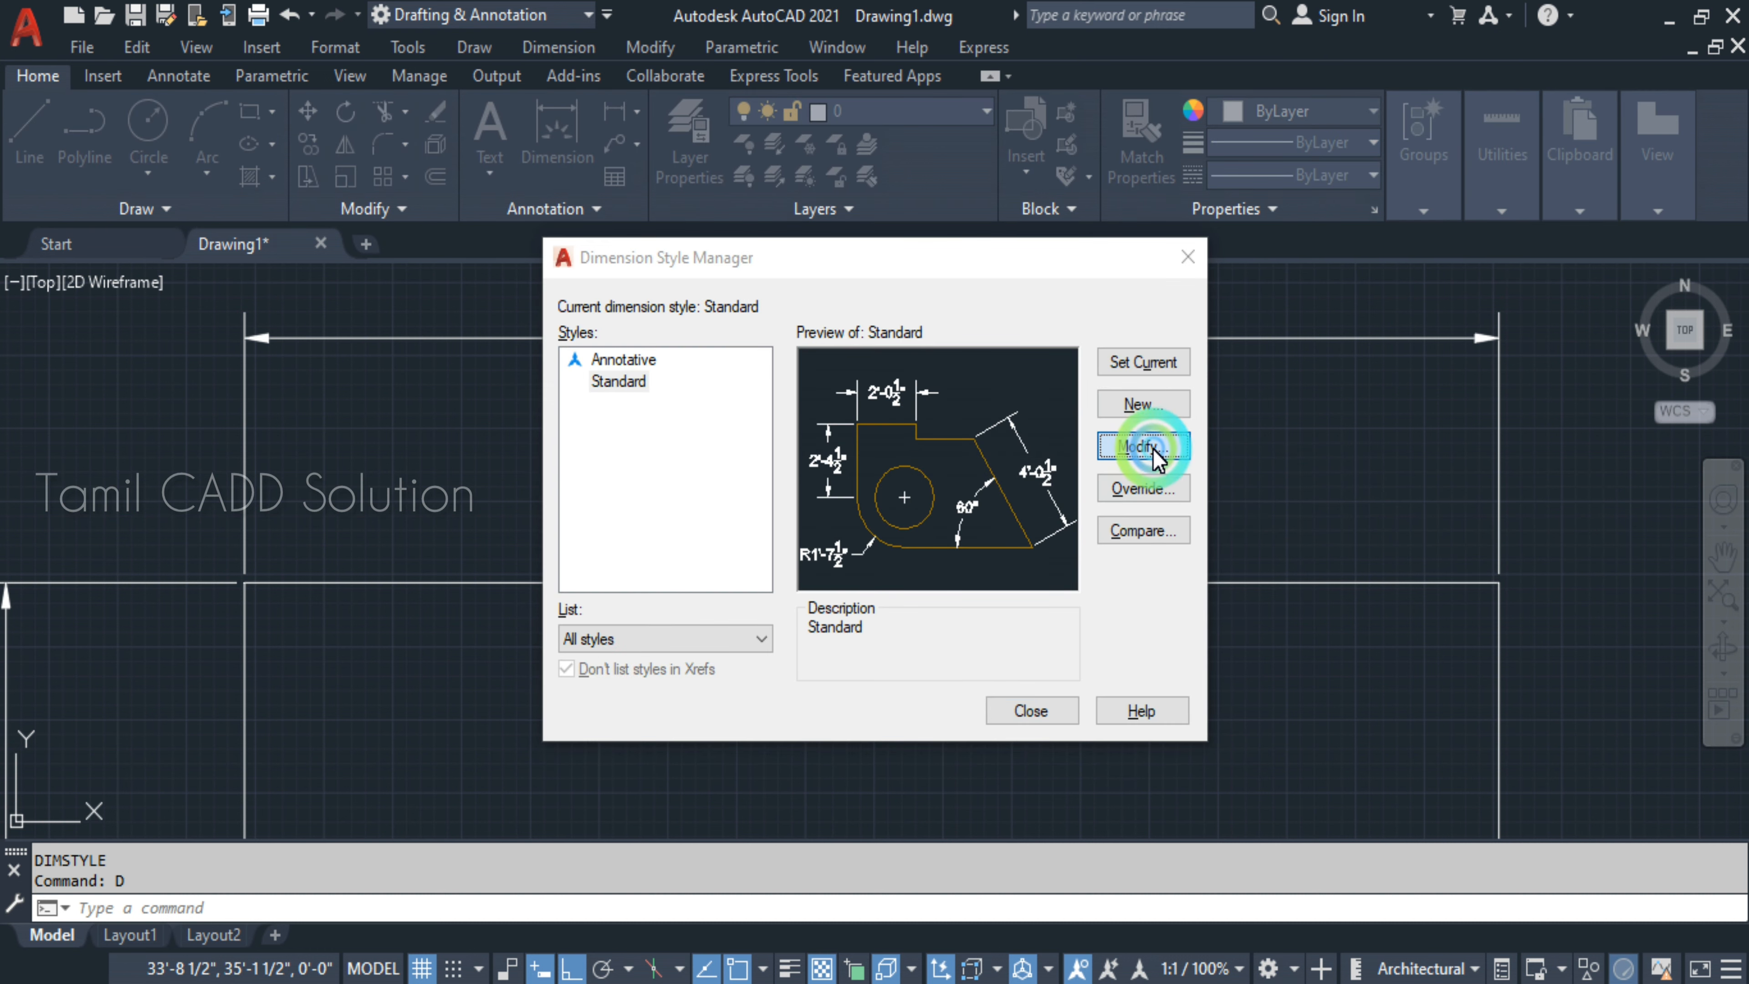
left_click(931, 561)
double_click(1074, 559)
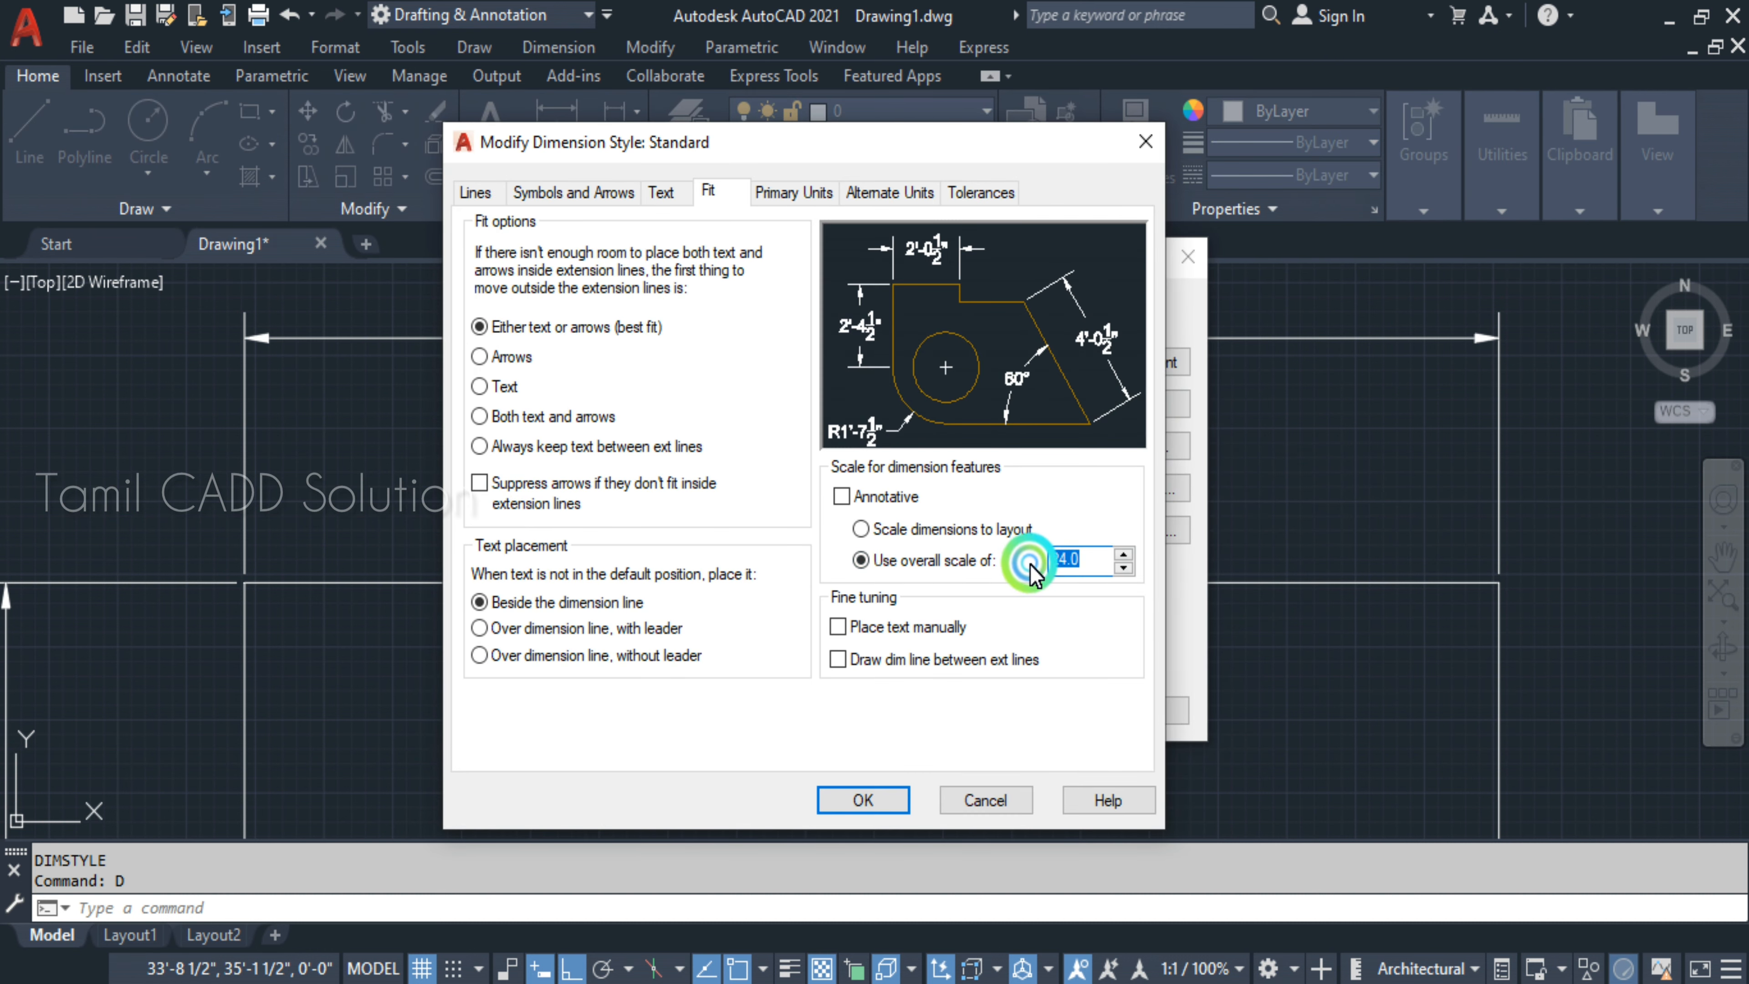
left_click(661, 192)
double_click(765, 388)
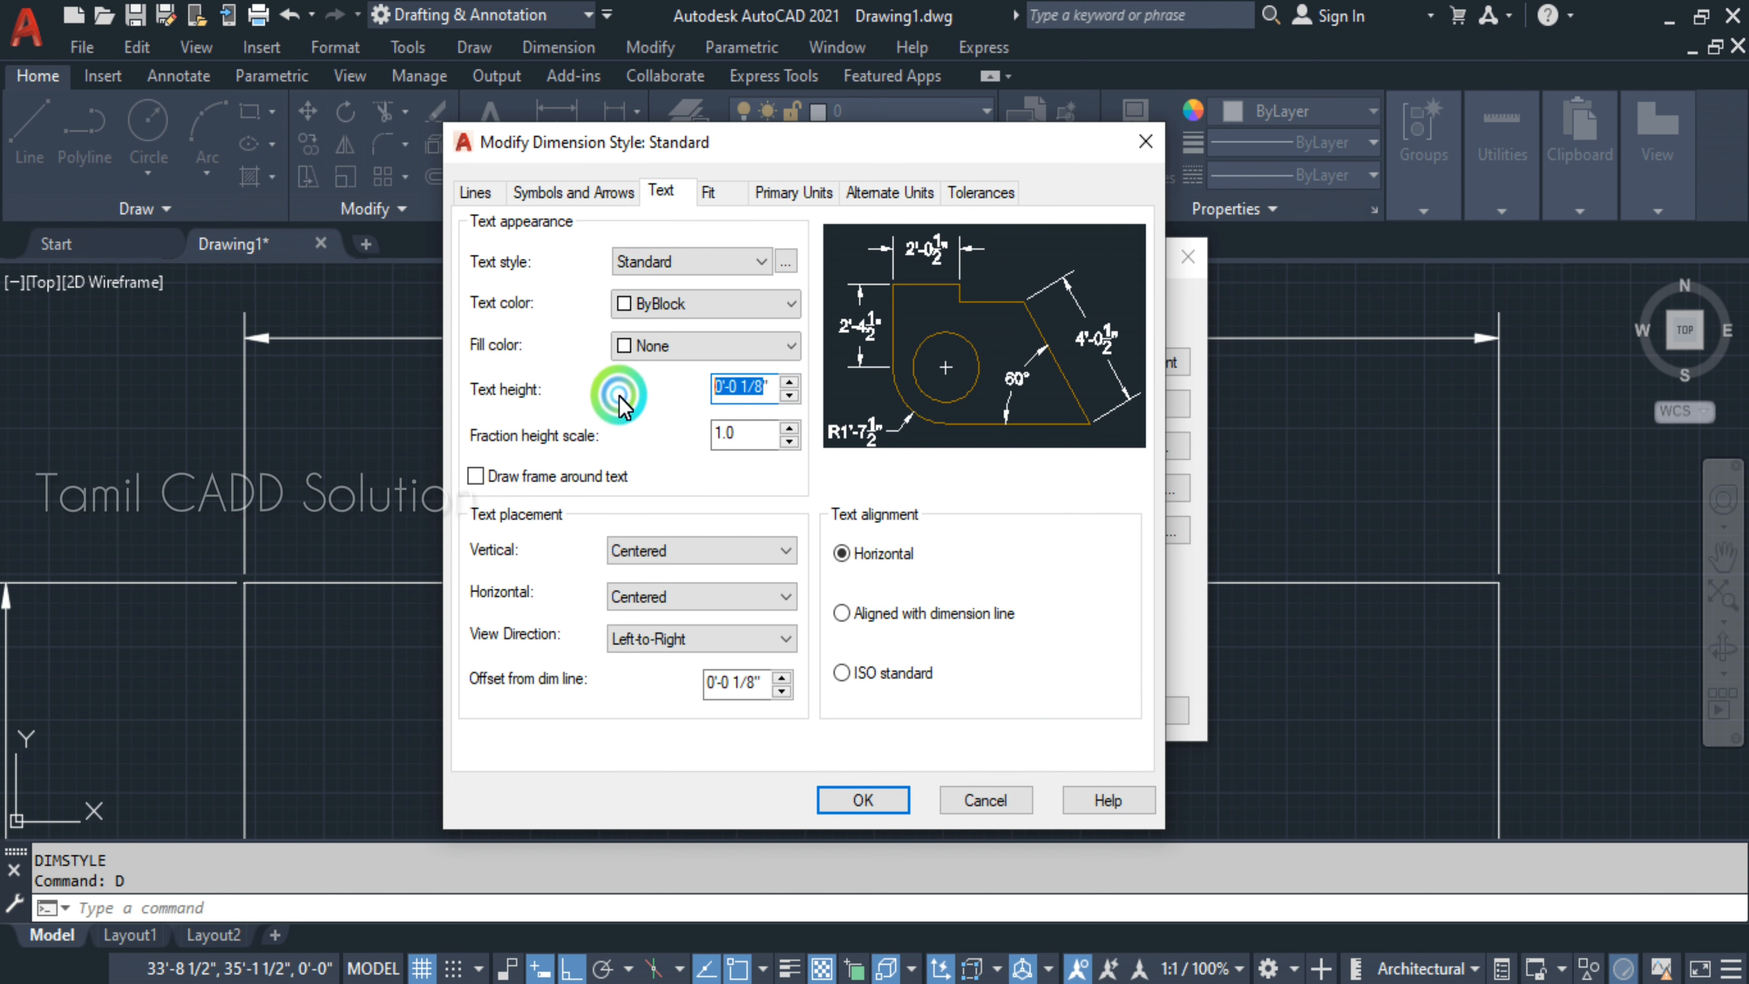
left_click(570, 196)
double_click(540, 467)
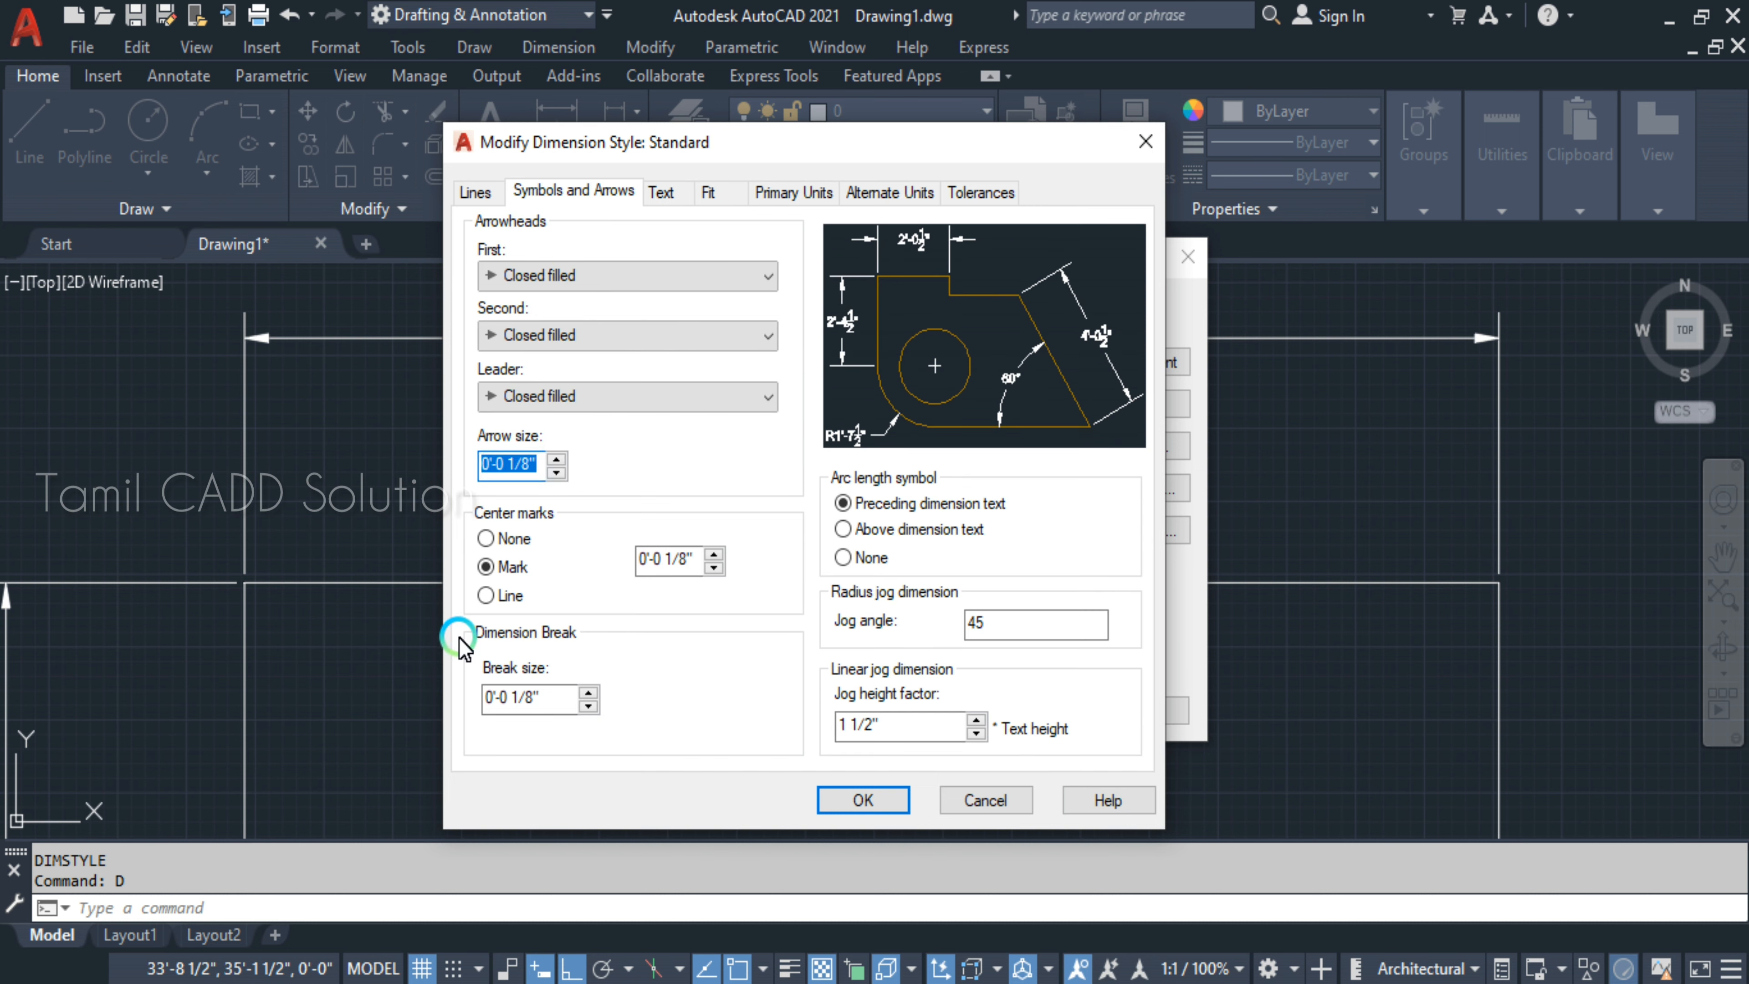
double_click(536, 474)
- Set the Standard dimension style's overall scale to 40 and apply the change
left_click(709, 193)
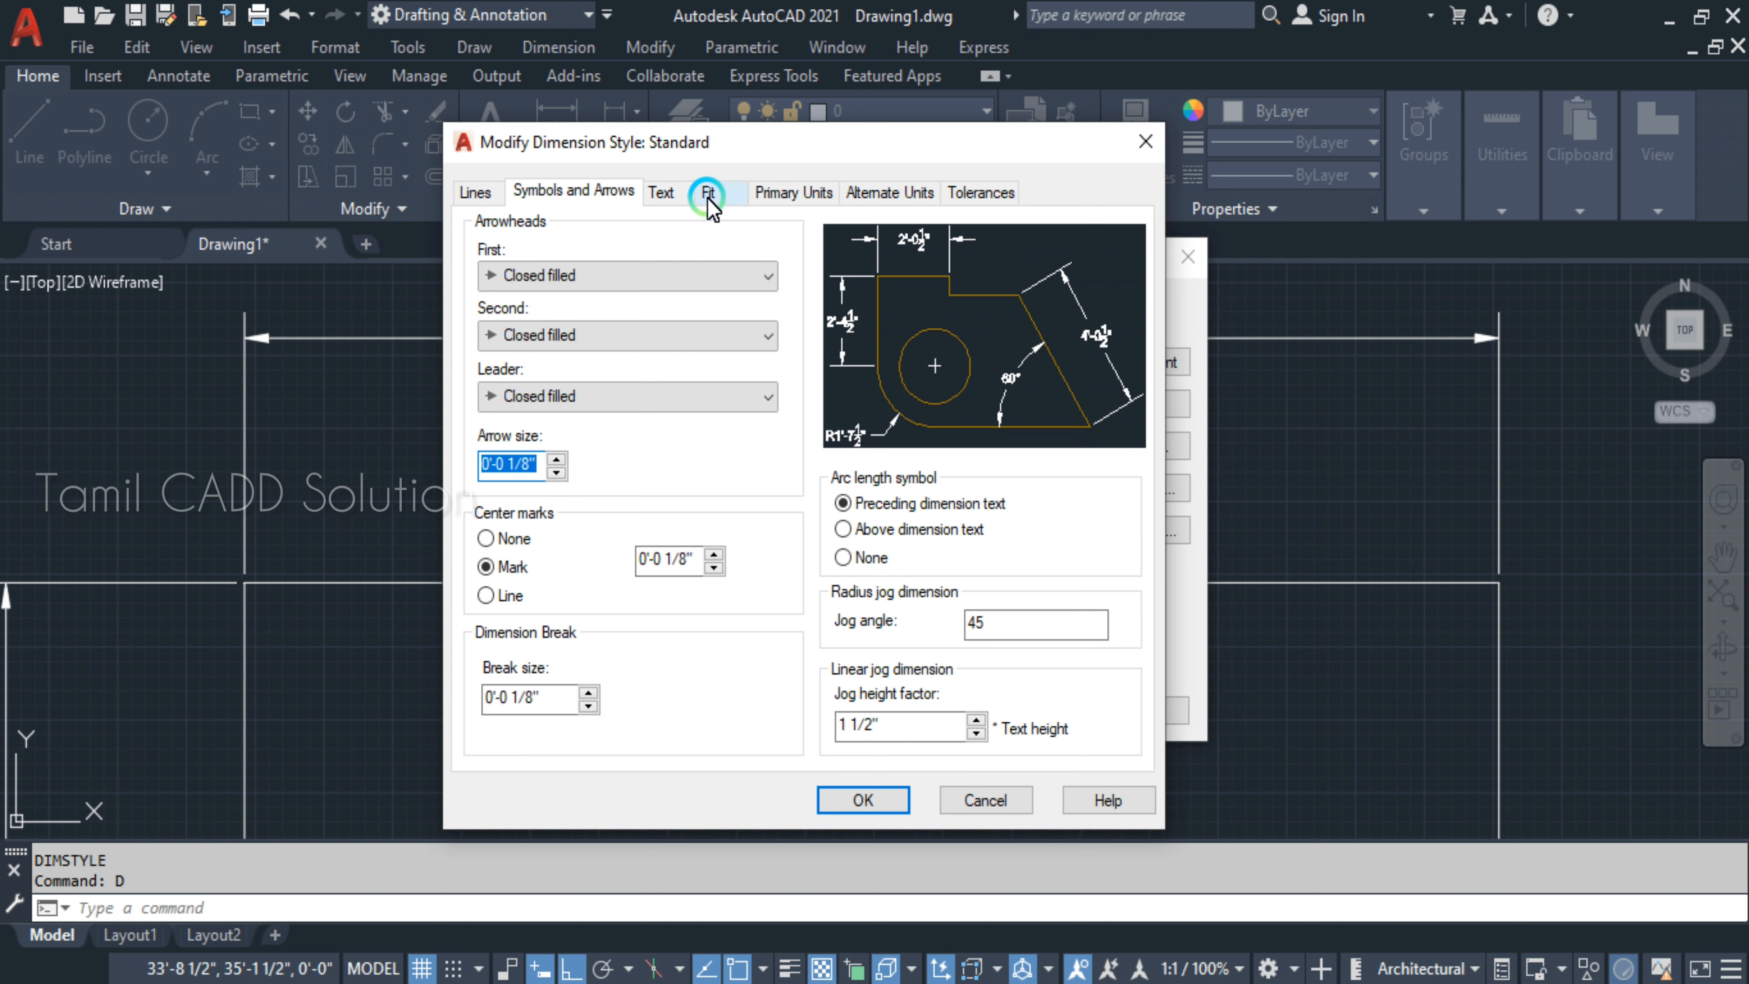
double_click(1098, 559)
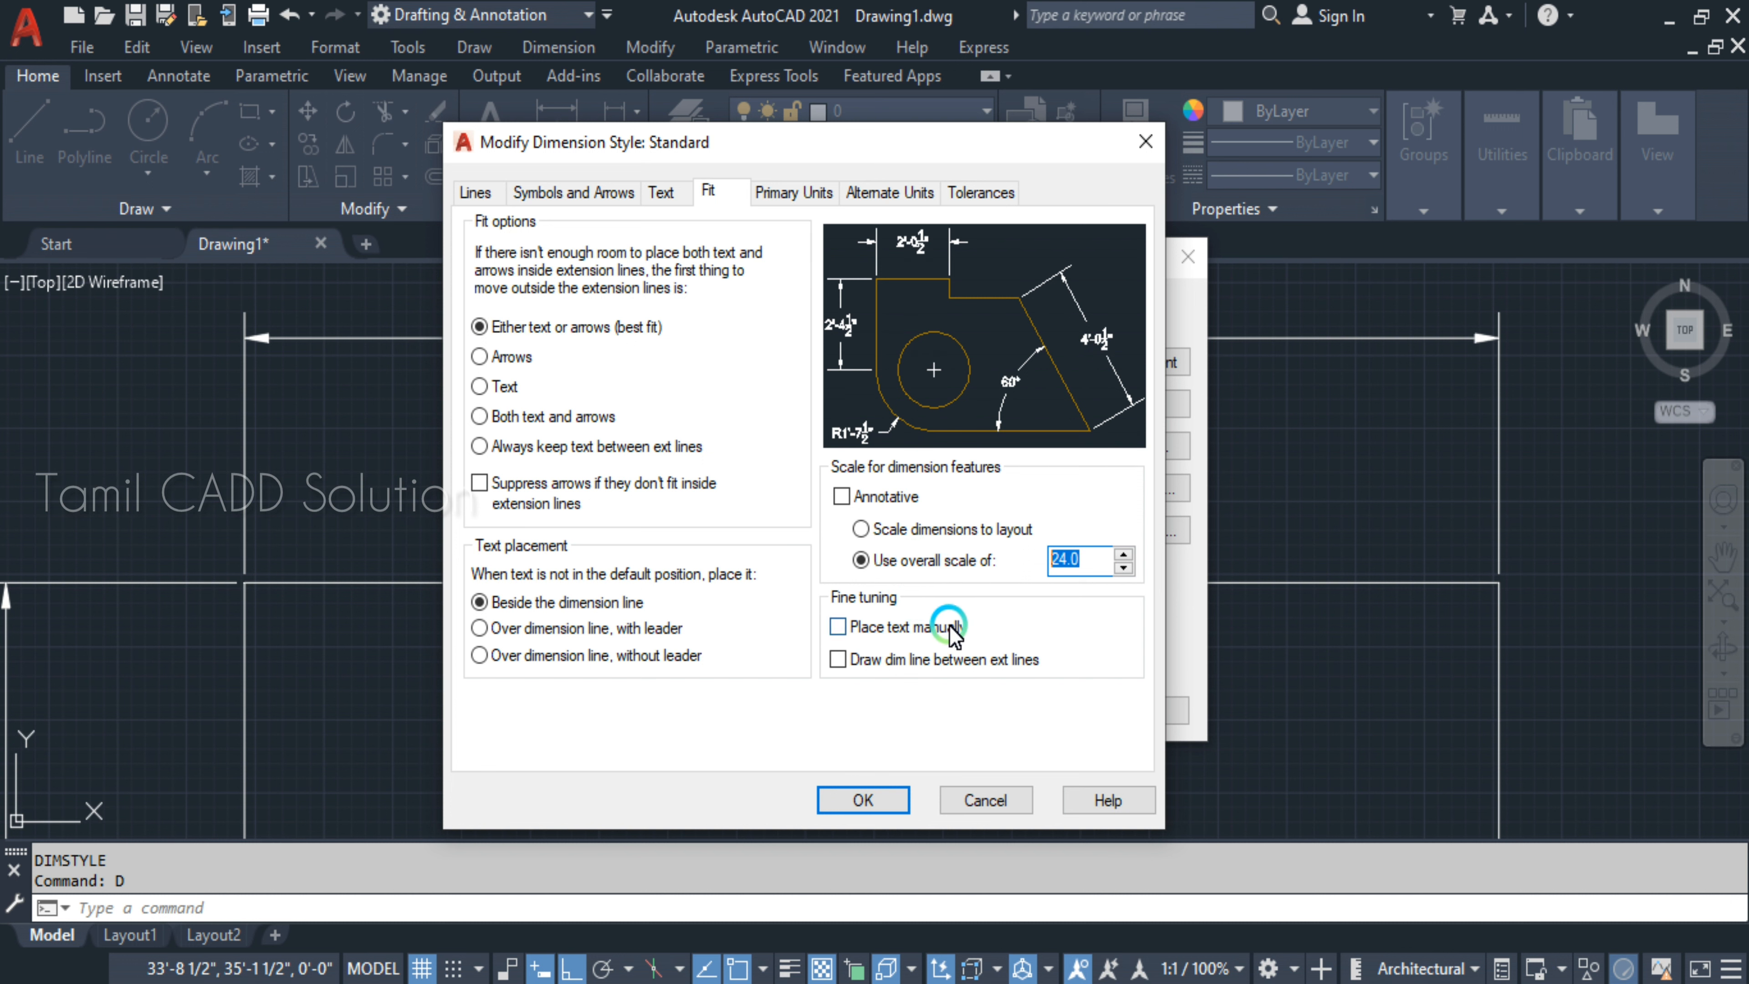
type("40")
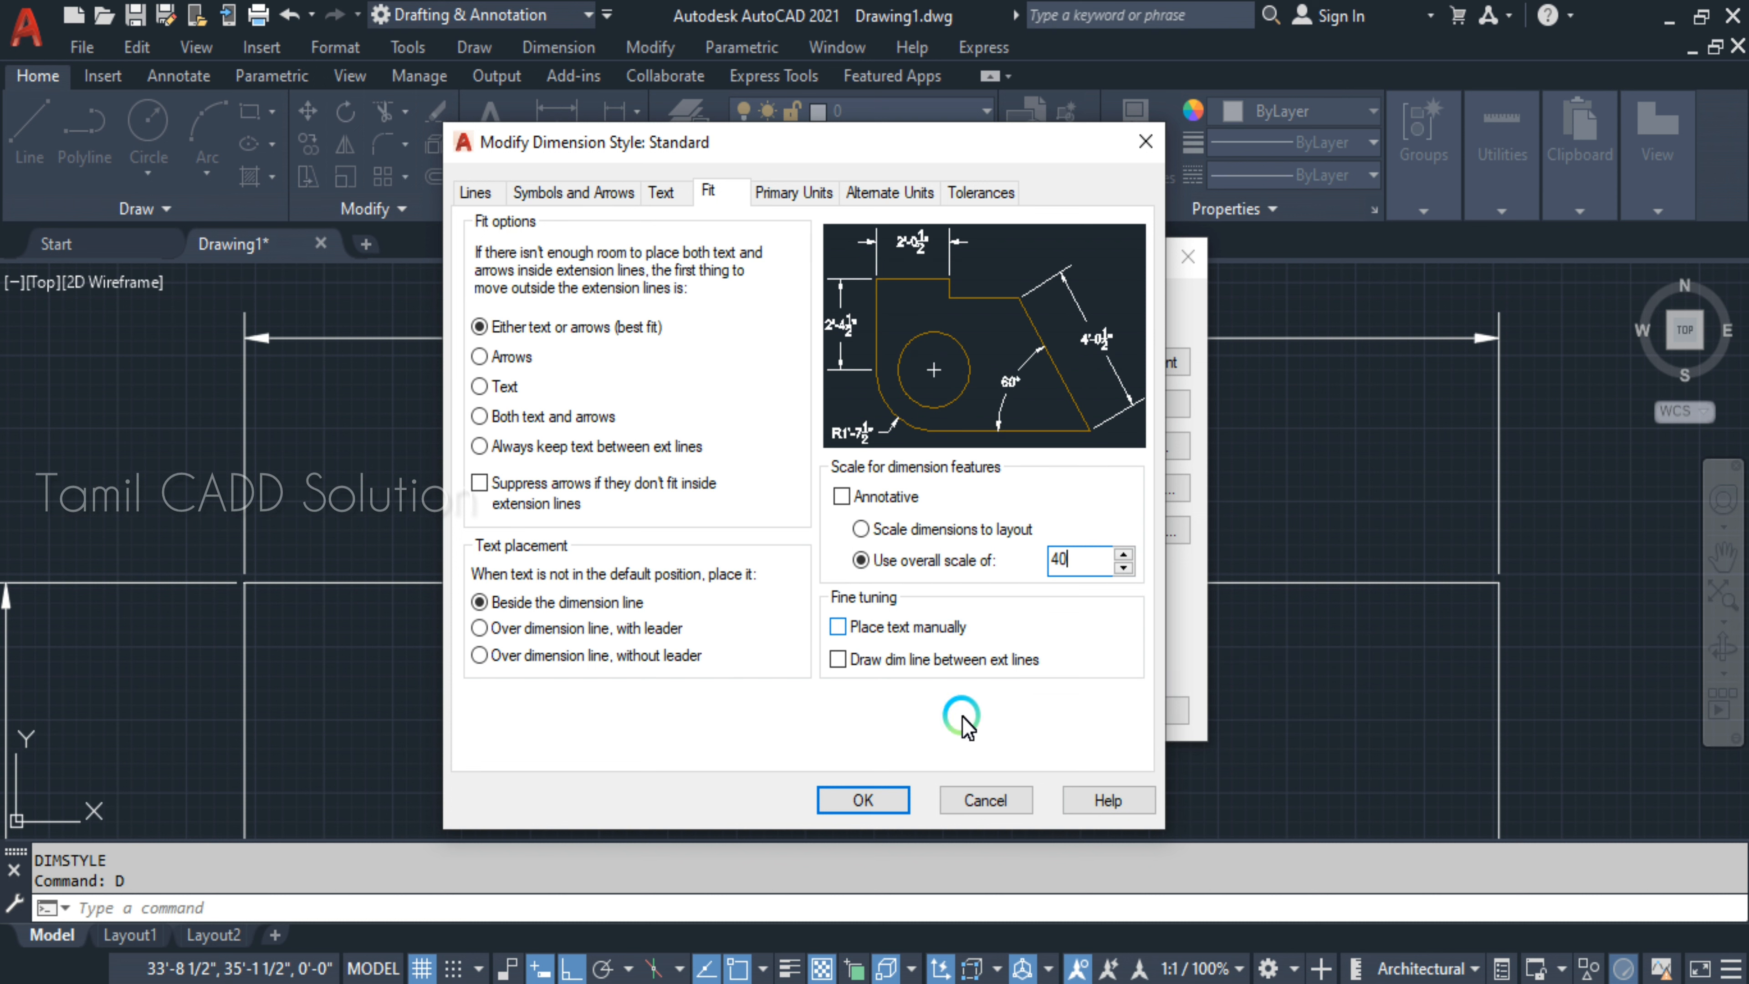
left_click(863, 800)
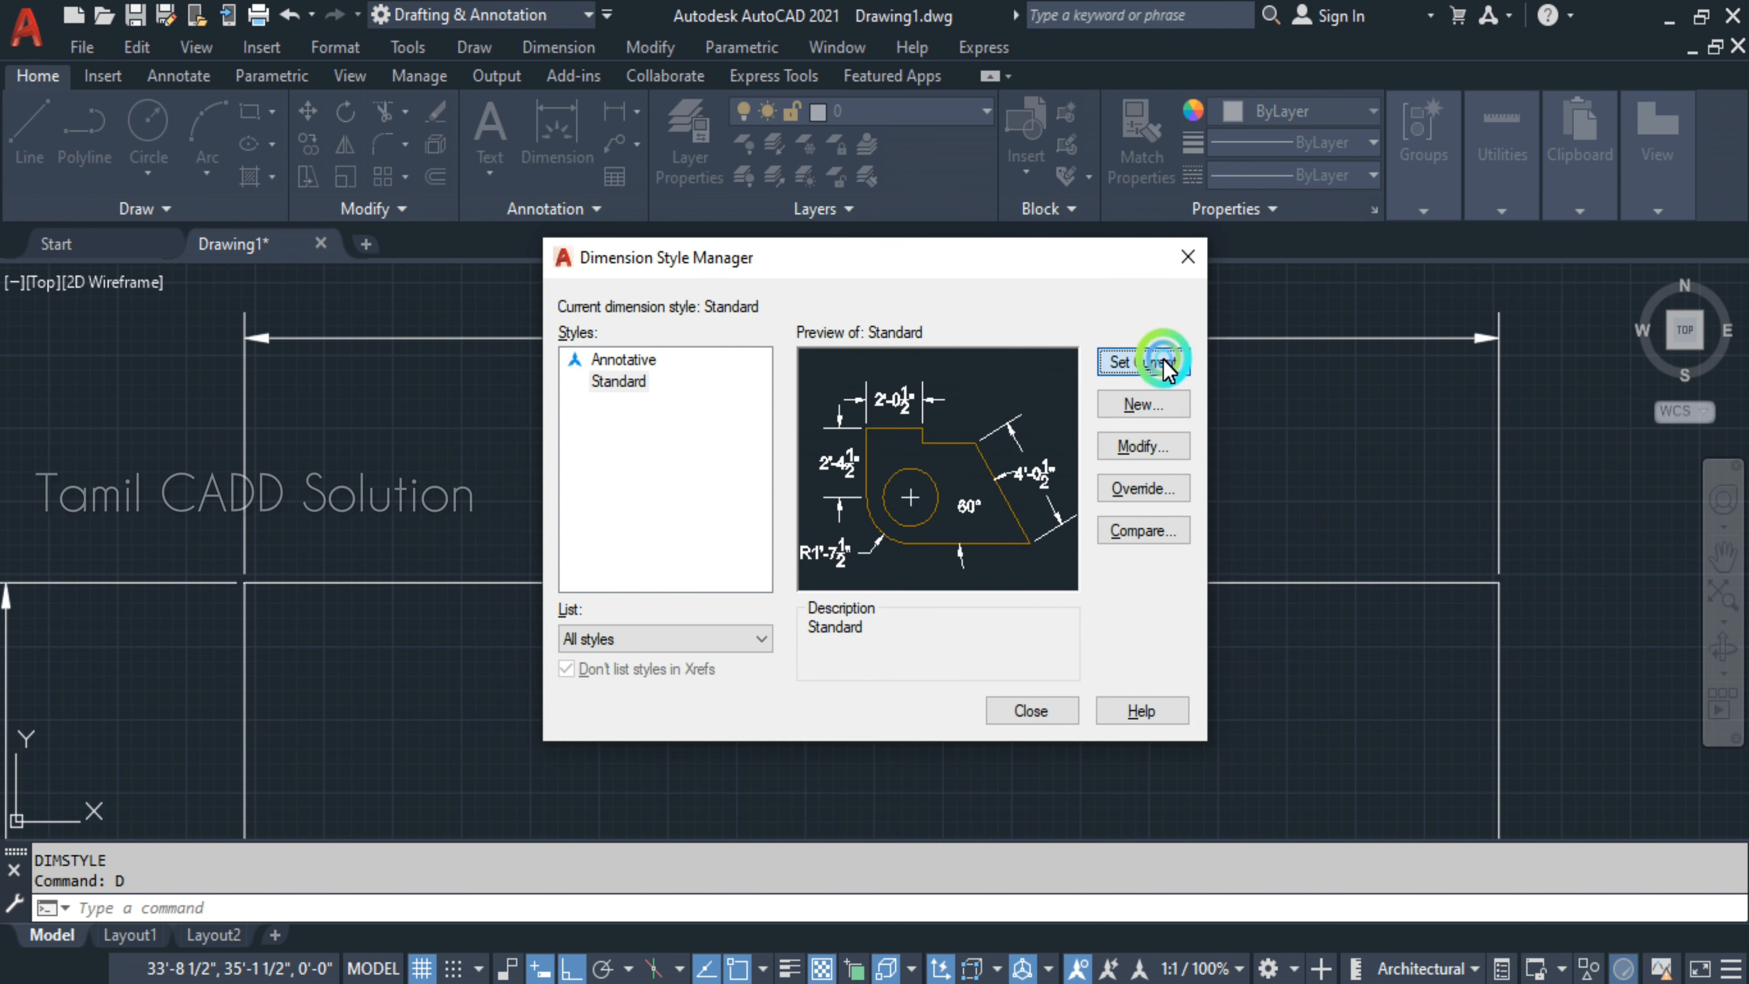
left_click(1031, 717)
- Examine the rectangle's upper and left dimensions for legibility, both close up and with the whole rectangle in view
scroll(640, 477, "down", 3)
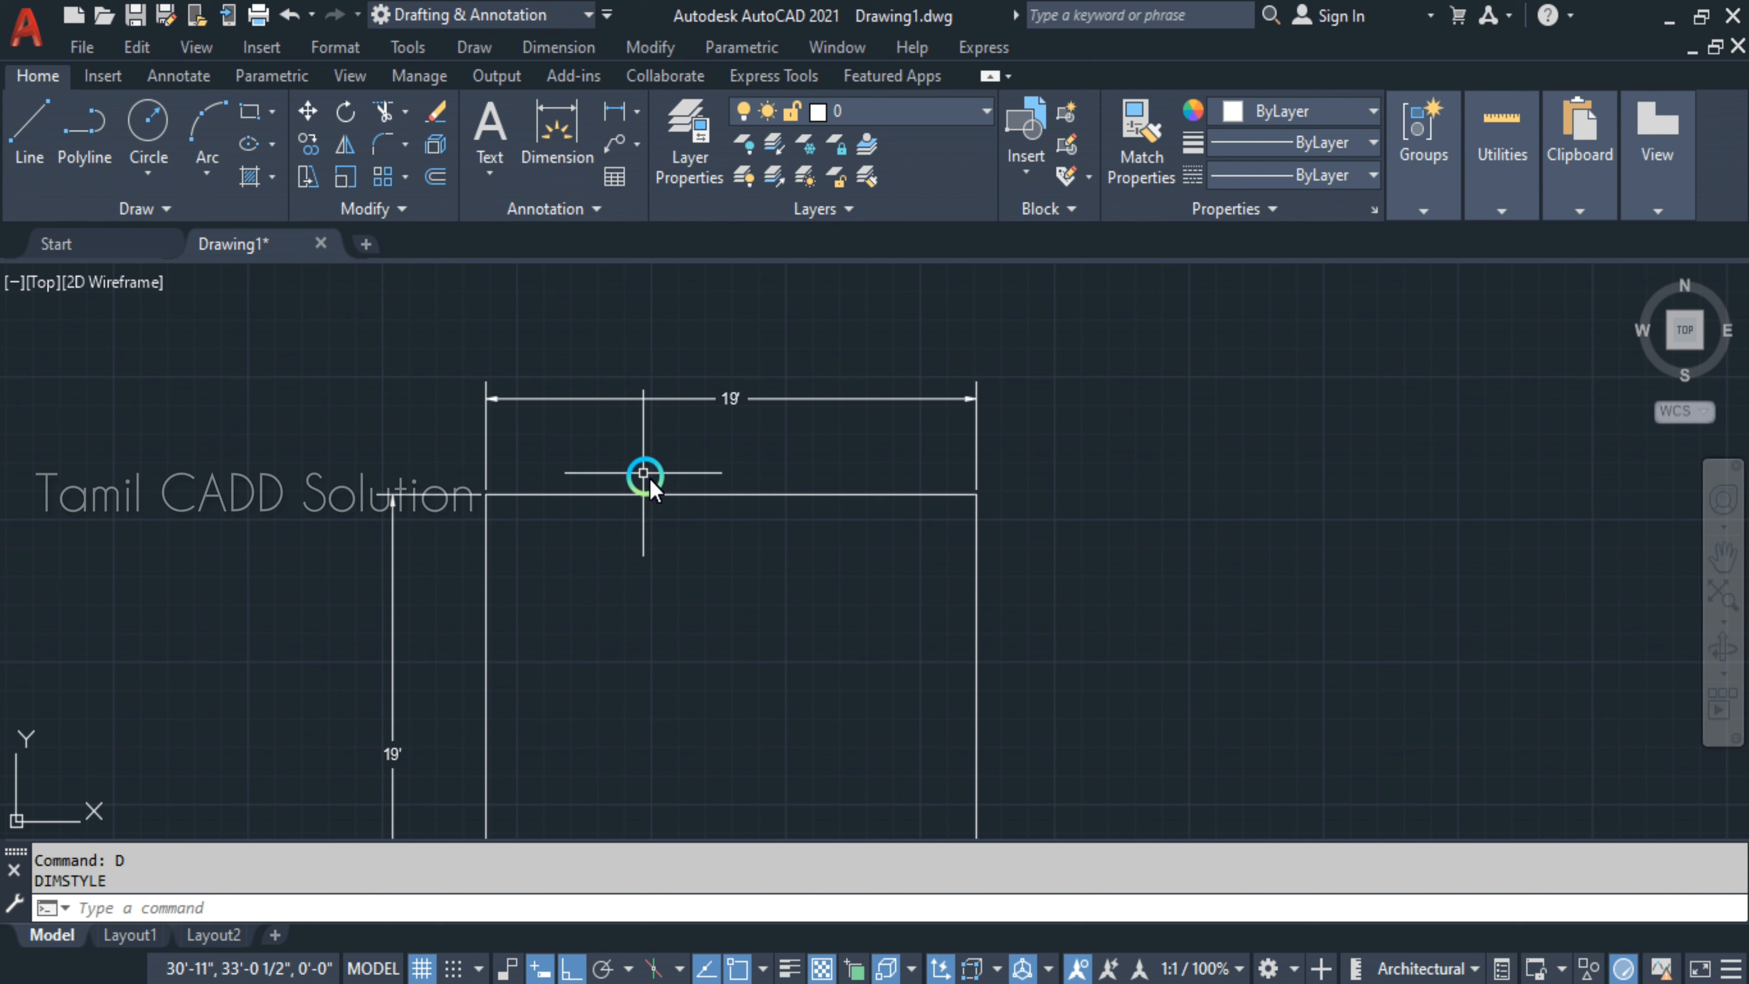
mouse_move(864, 423)
middle_mouse_down()
mouse_move(863, 390)
mouse_move(1057, 309)
mouse_move(898, 402)
middle_mouse_up()
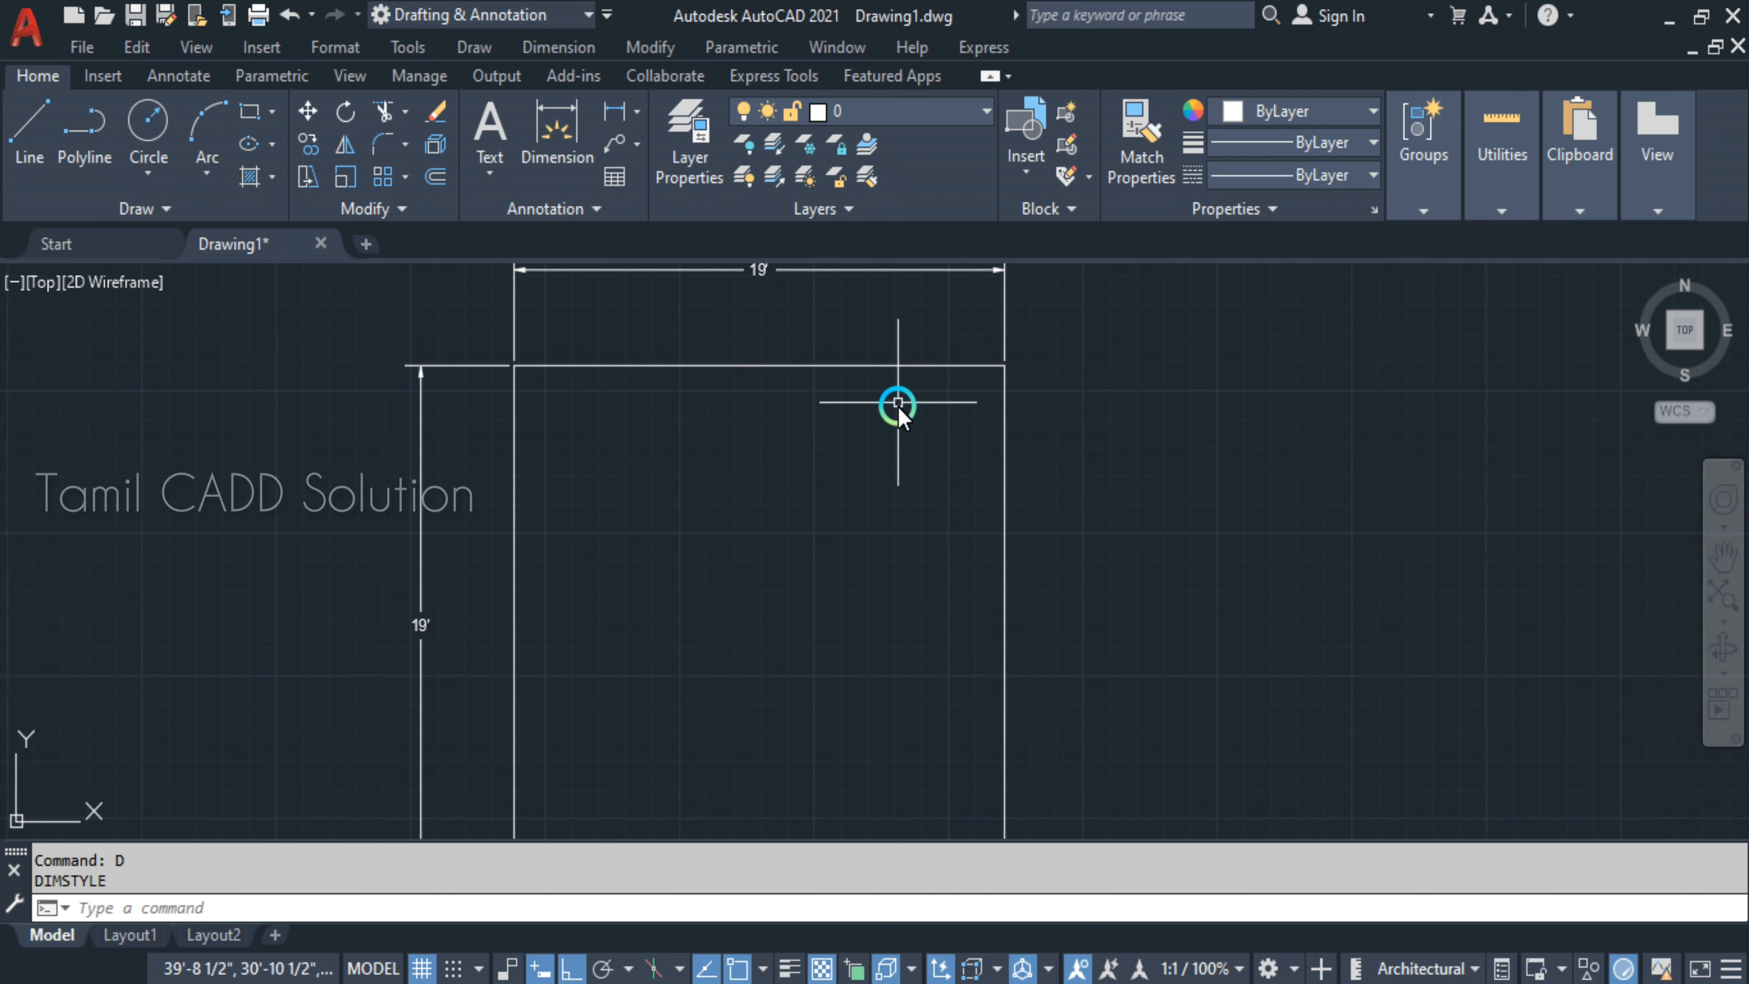
scroll(888, 441, "down", 2)
scroll(867, 354, "up", 2)
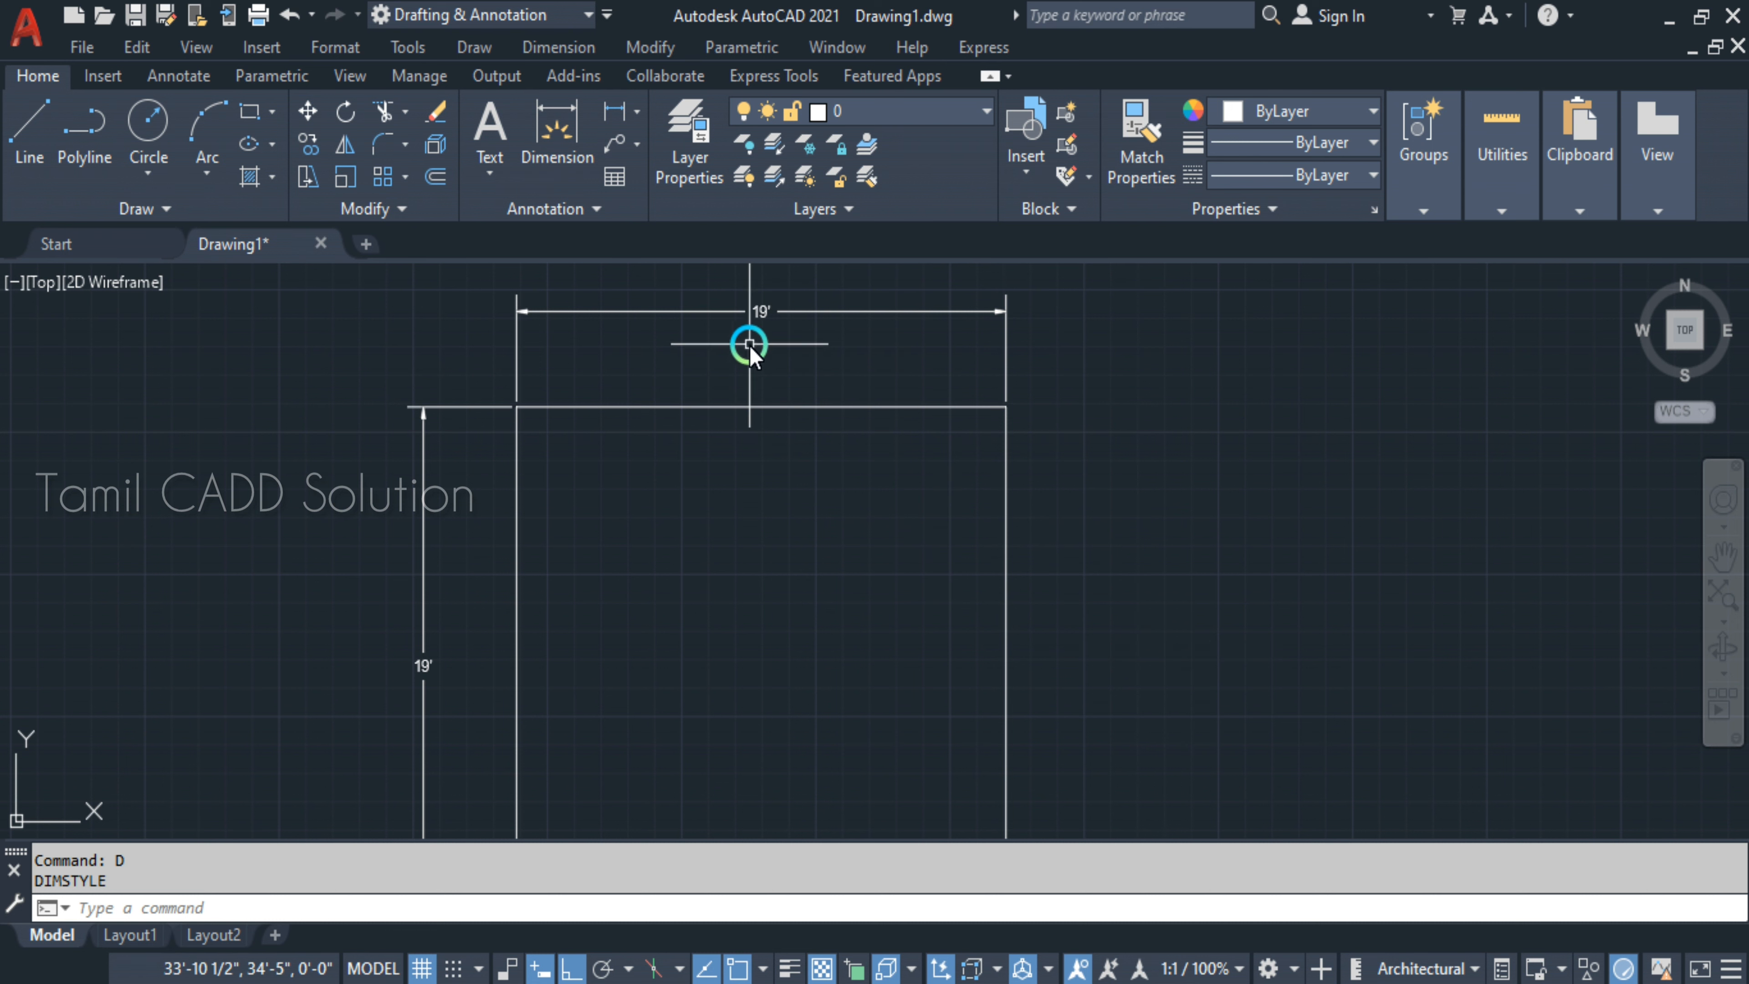
middle_click_drag(1078, 643, 889, 560)
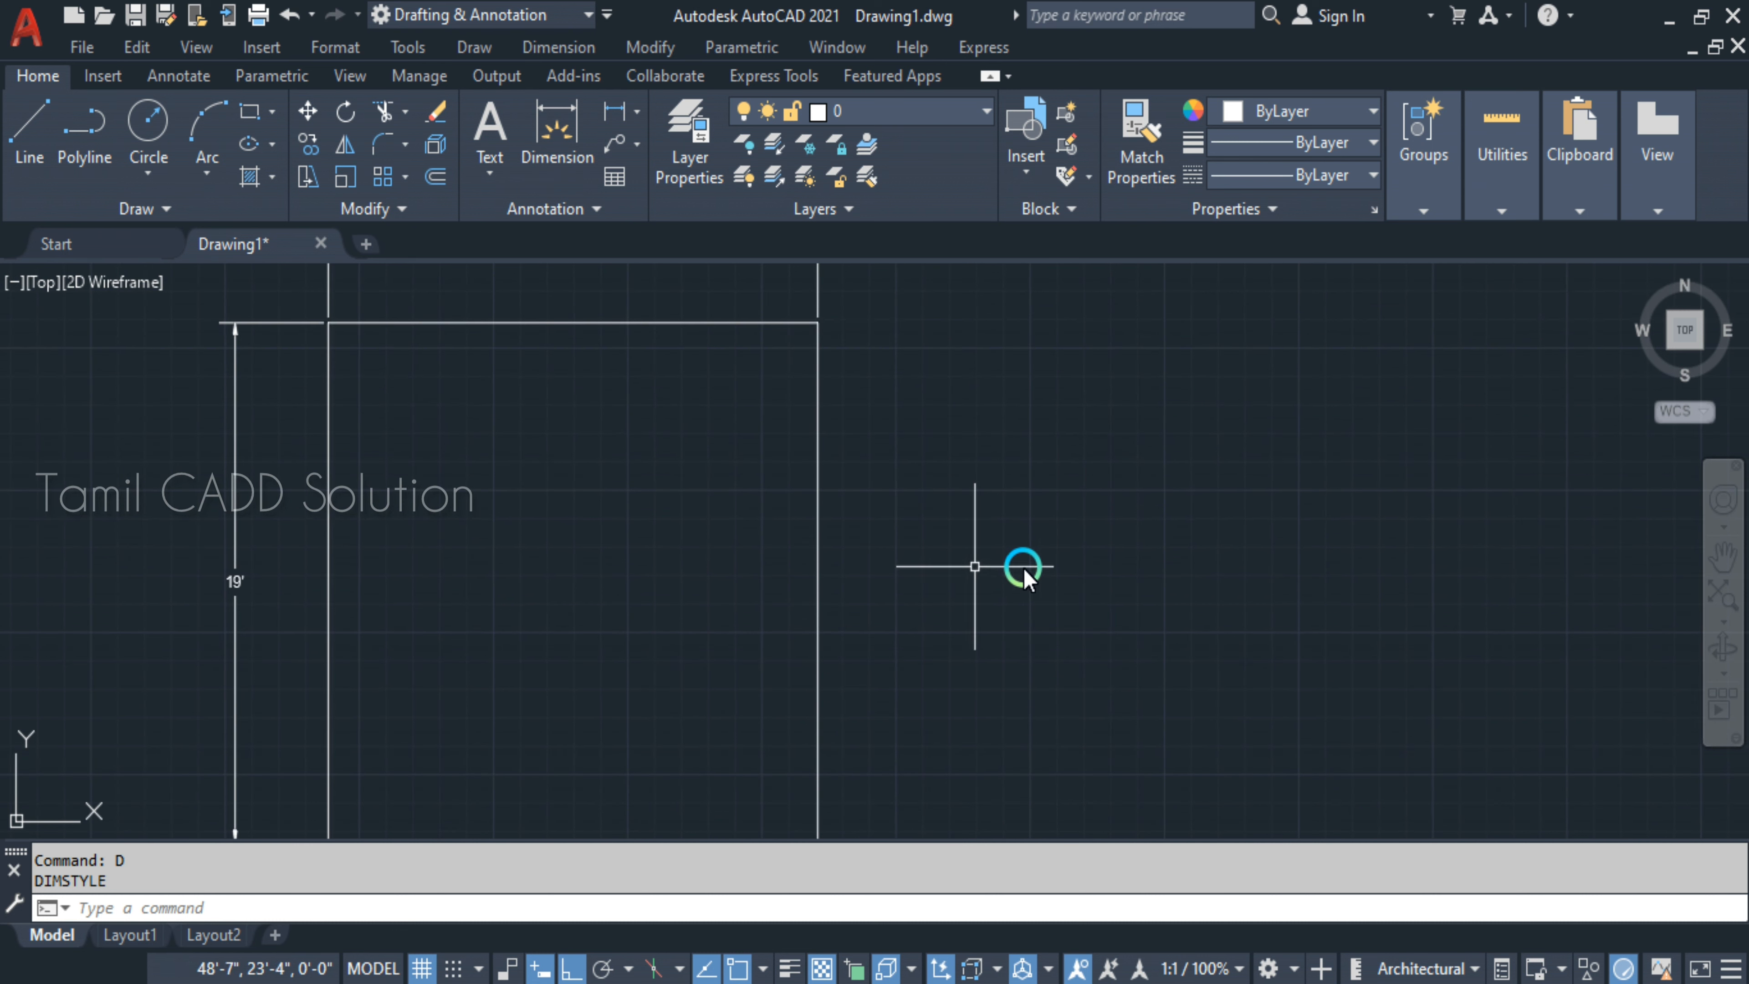
scroll(888, 586, "down", 2)
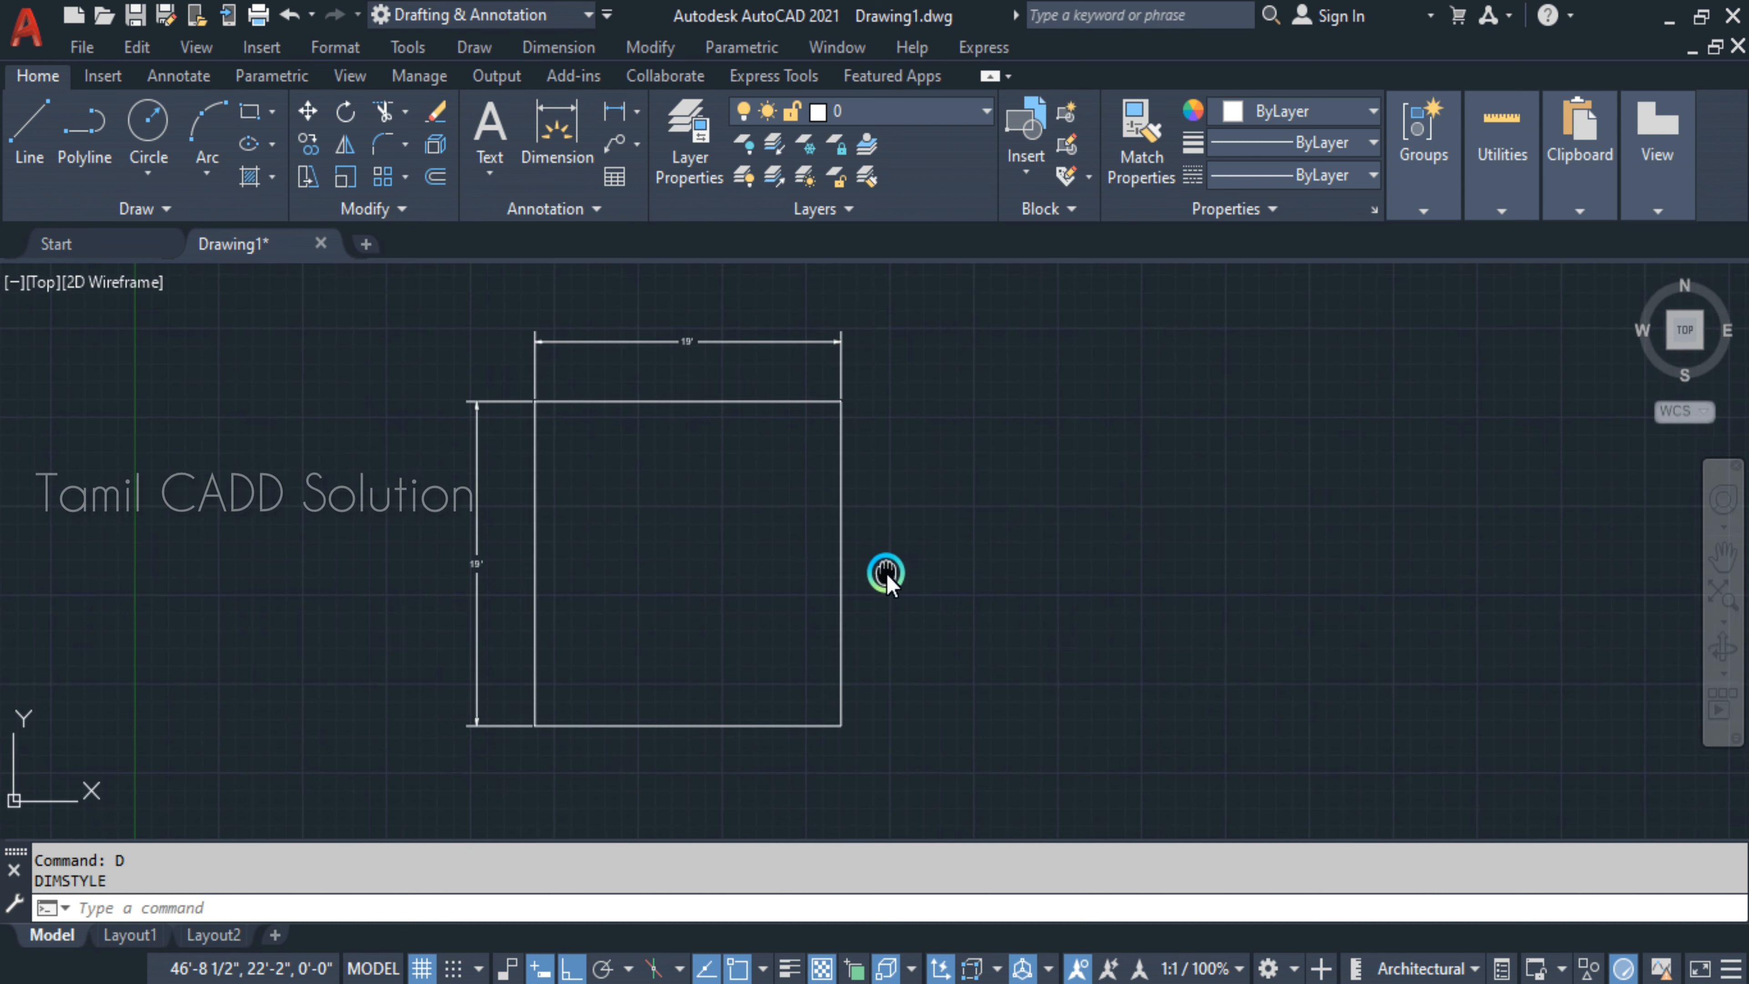
scroll(751, 455, "up", 2)
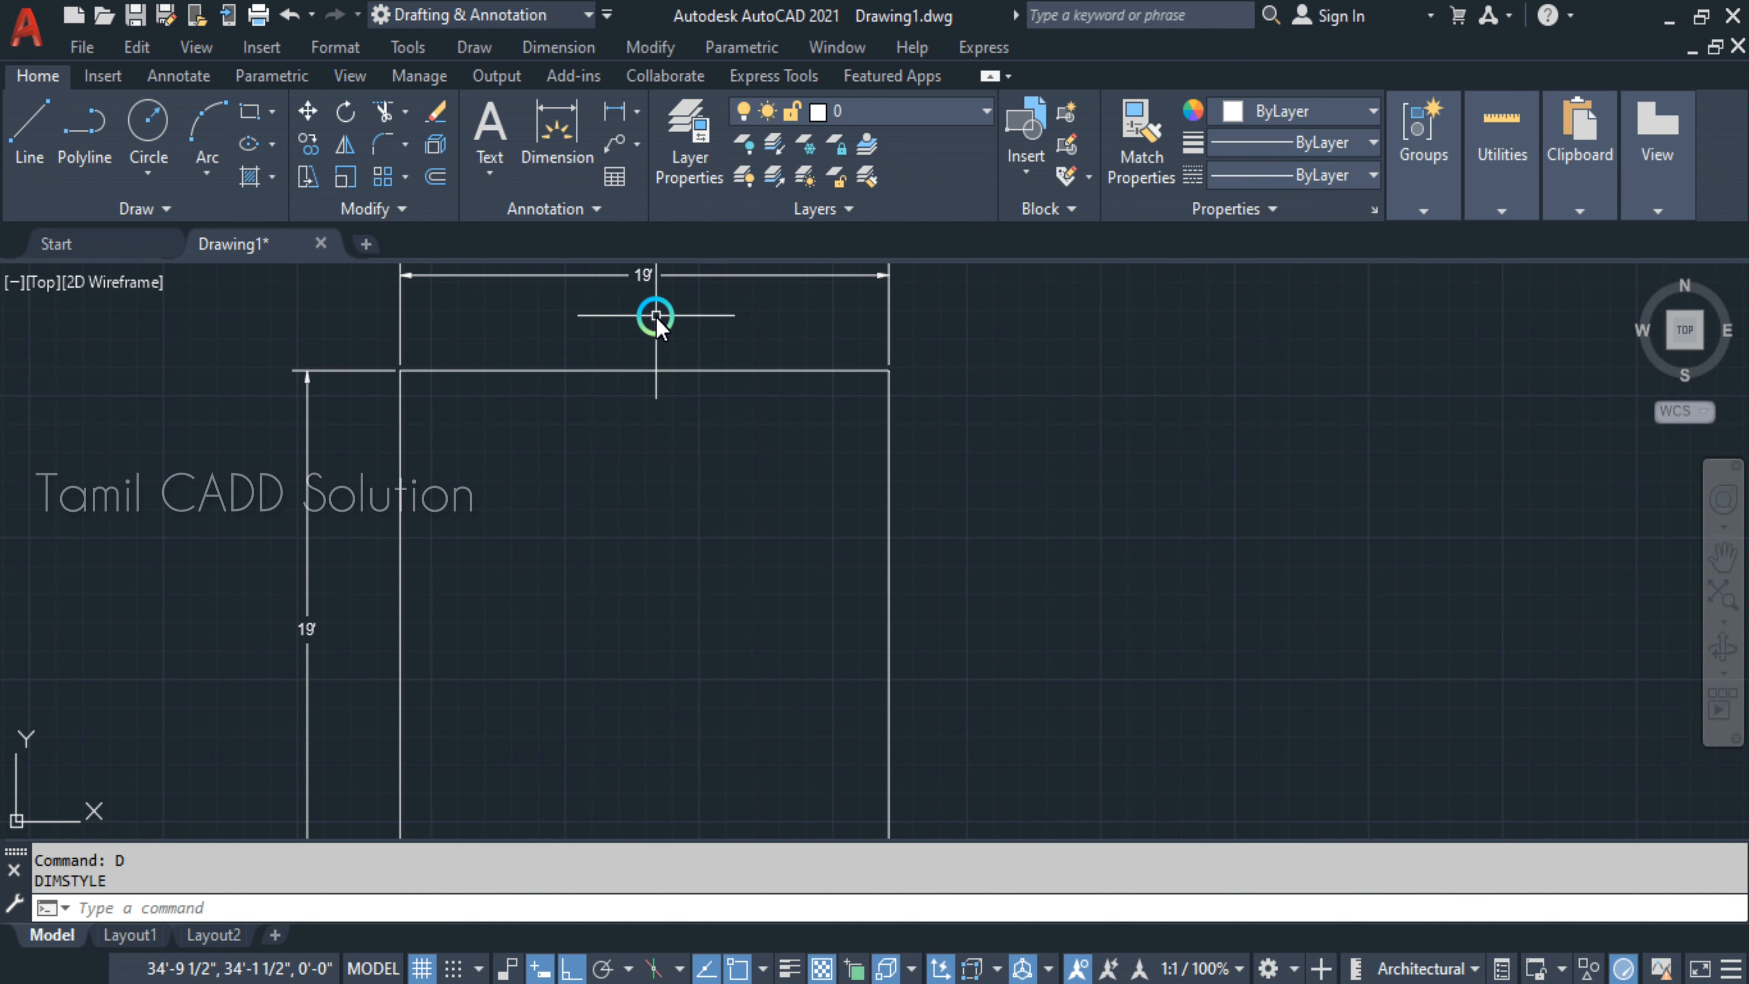
scroll(664, 317, "up", 2)
middle_click_drag(656, 363, 641, 322)
scroll(643, 461, "down", 2)
scroll(659, 494, "down", 2)
scroll(733, 431, "up", 2)
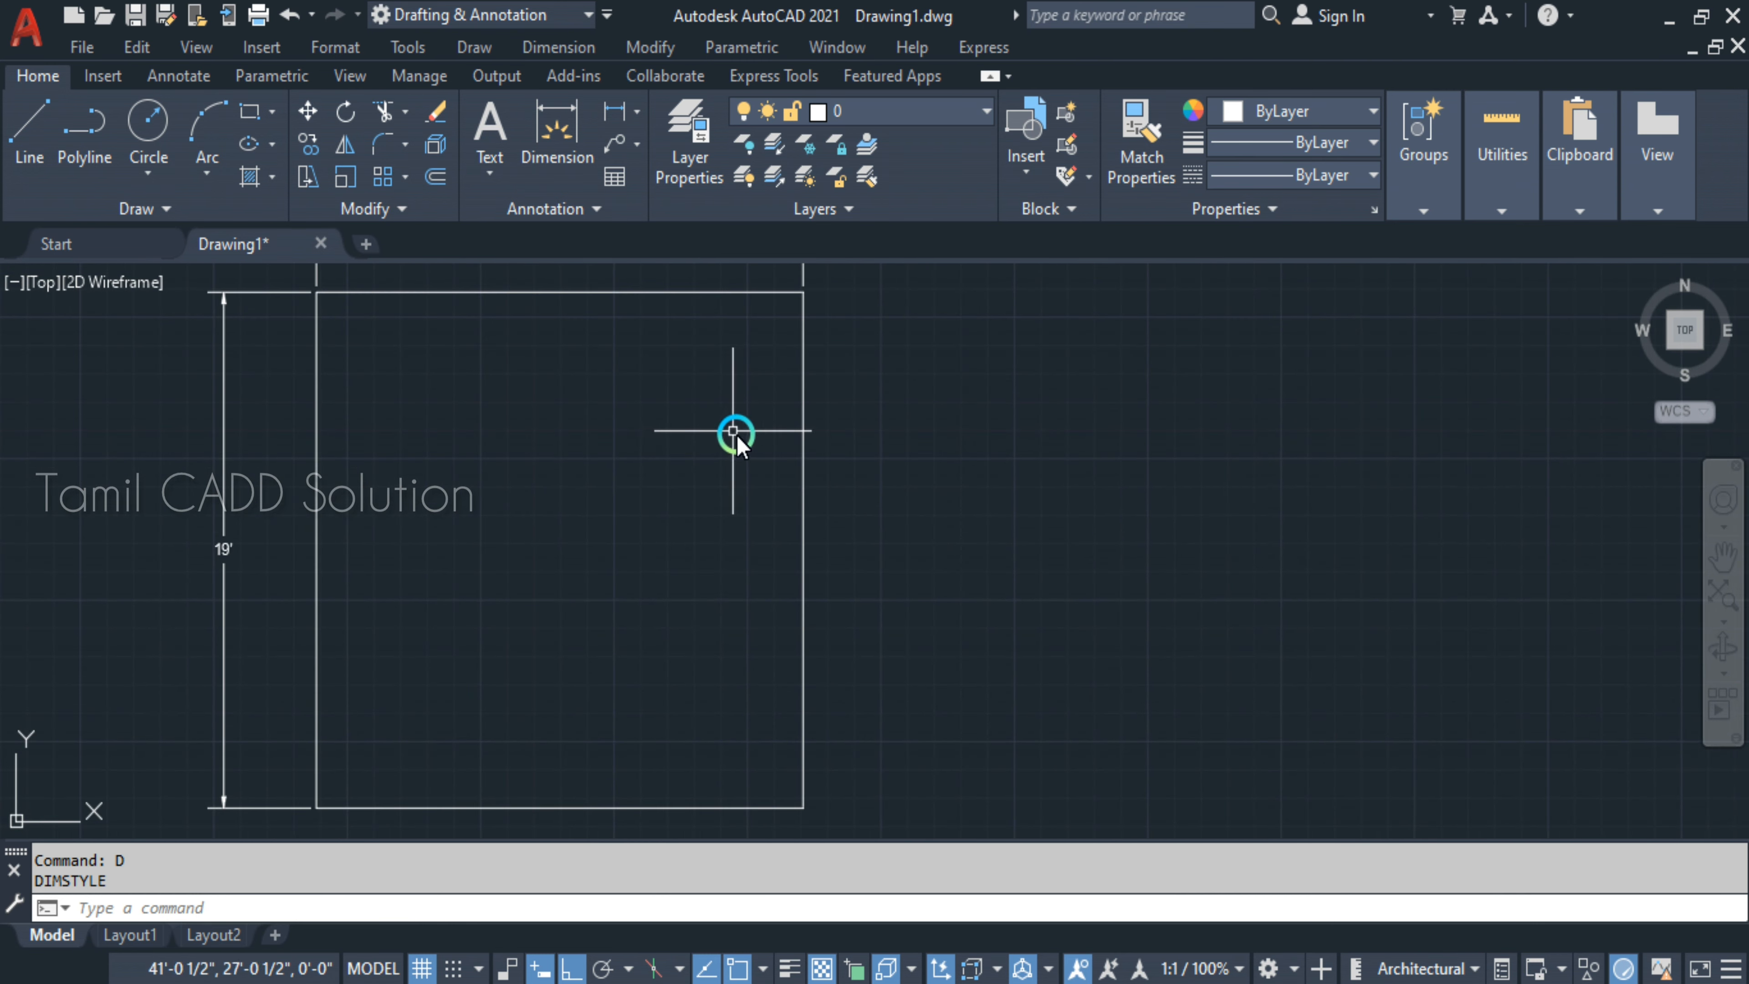
scroll(737, 516, "down", 1)
scroll(895, 586, "up", 1)
scroll(861, 550, "down", 3)
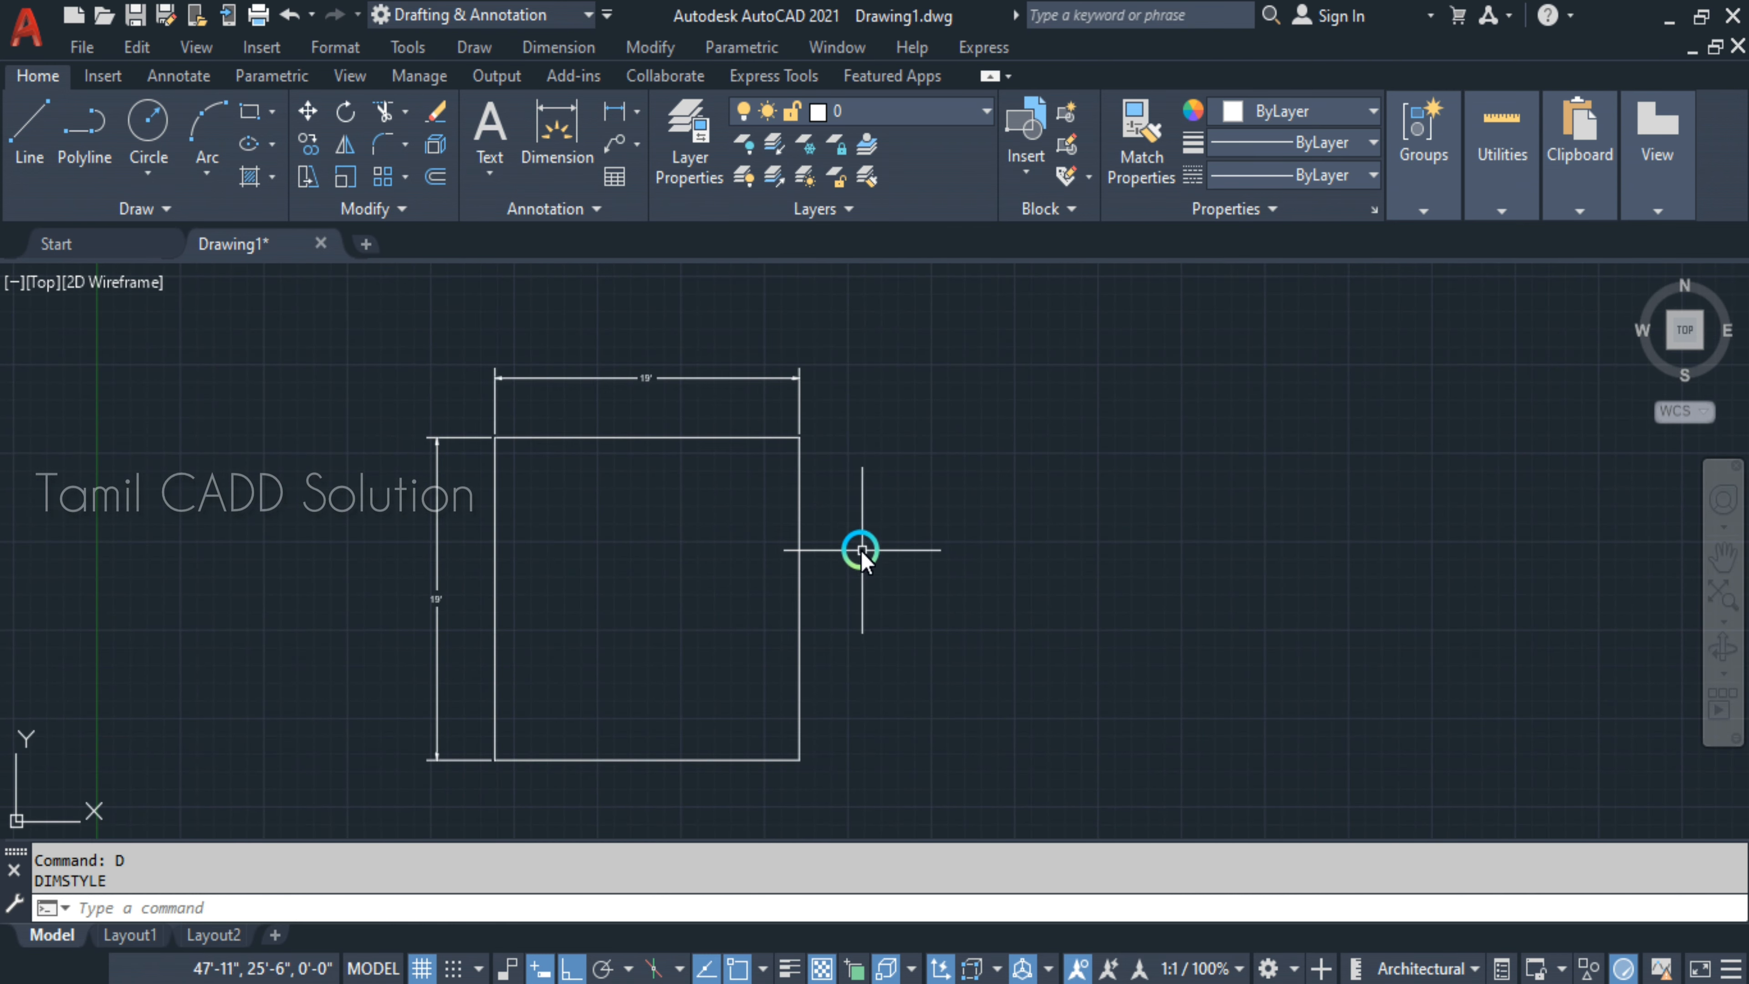
- Select the rectangle across its right edge and examine its corner and midpoint grips
left_click(867, 571)
left_click(800, 612)
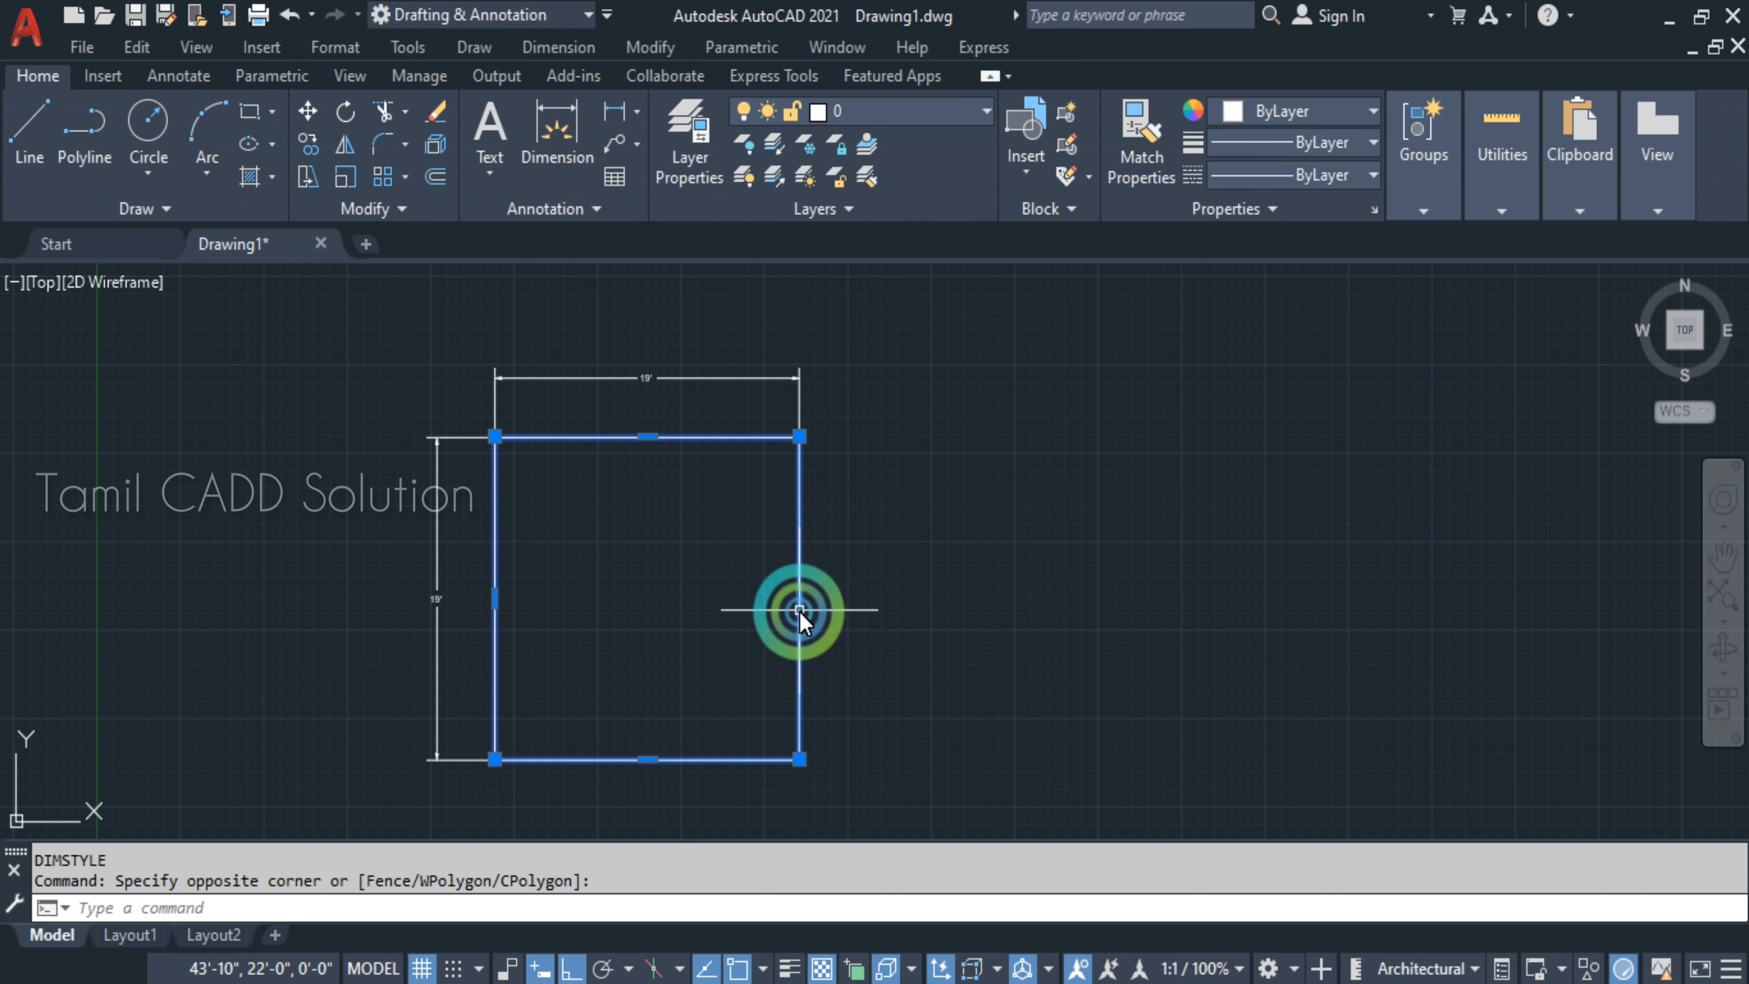
scroll(826, 598, "up", 3)
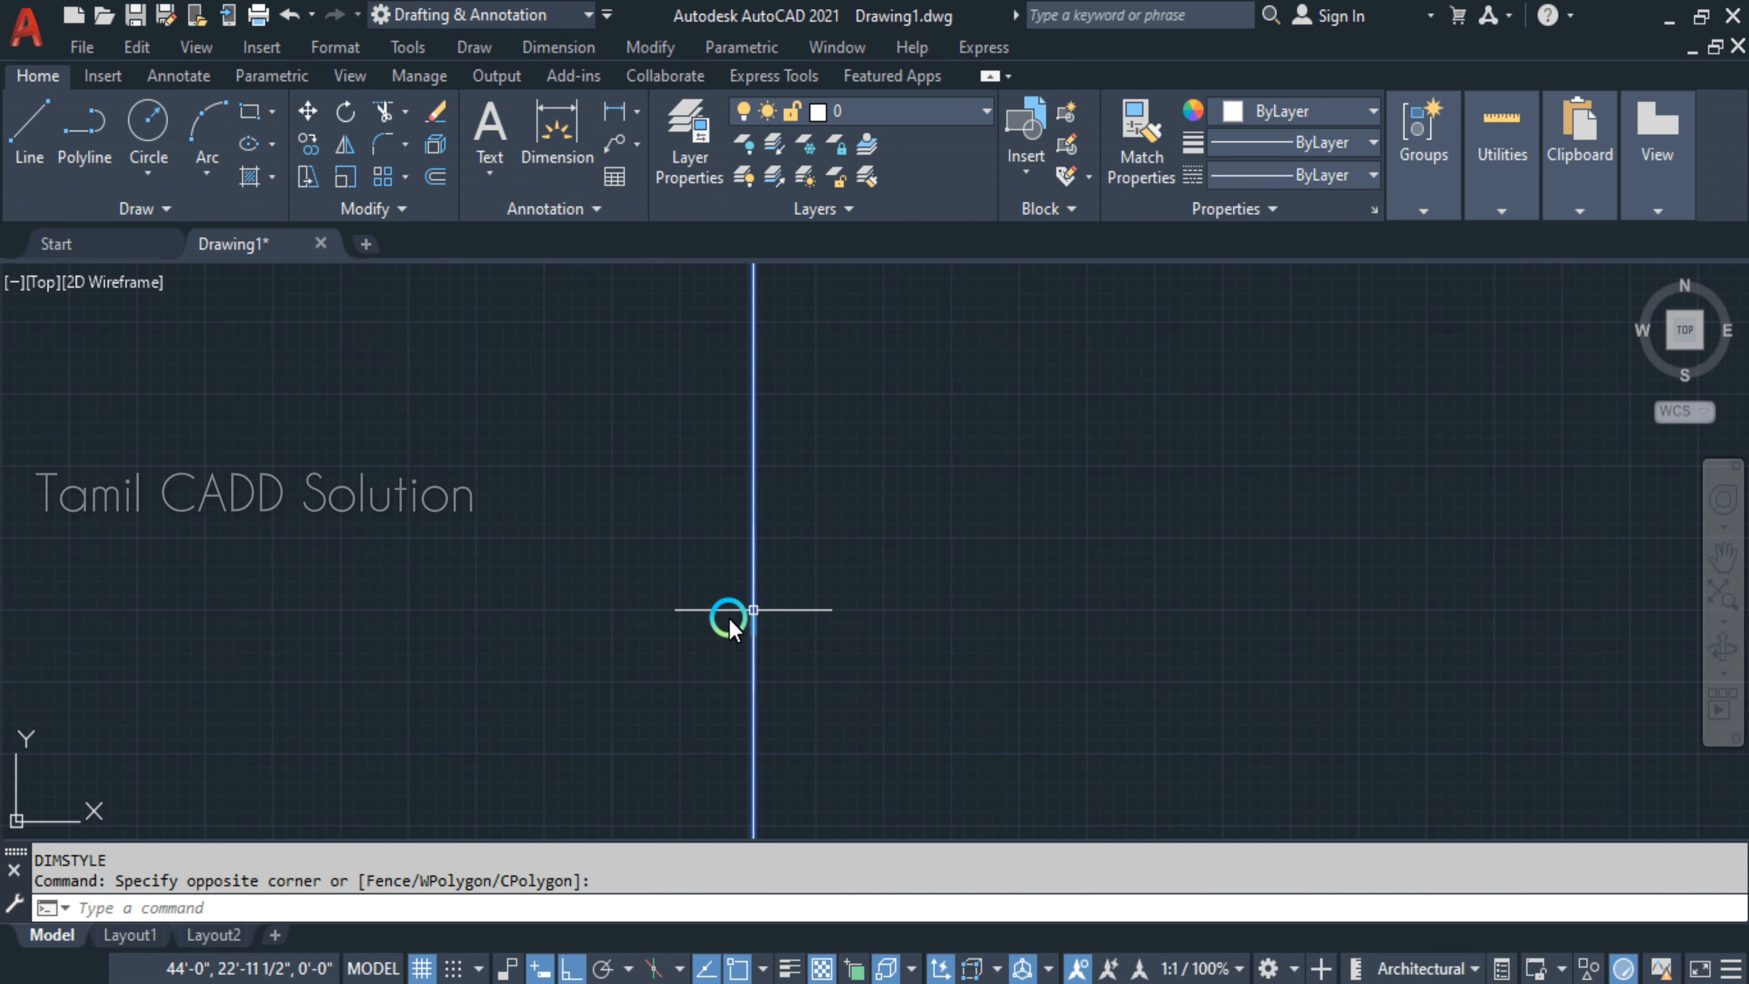
scroll(747, 628, "down", 3)
scroll(749, 628, "down", 2)
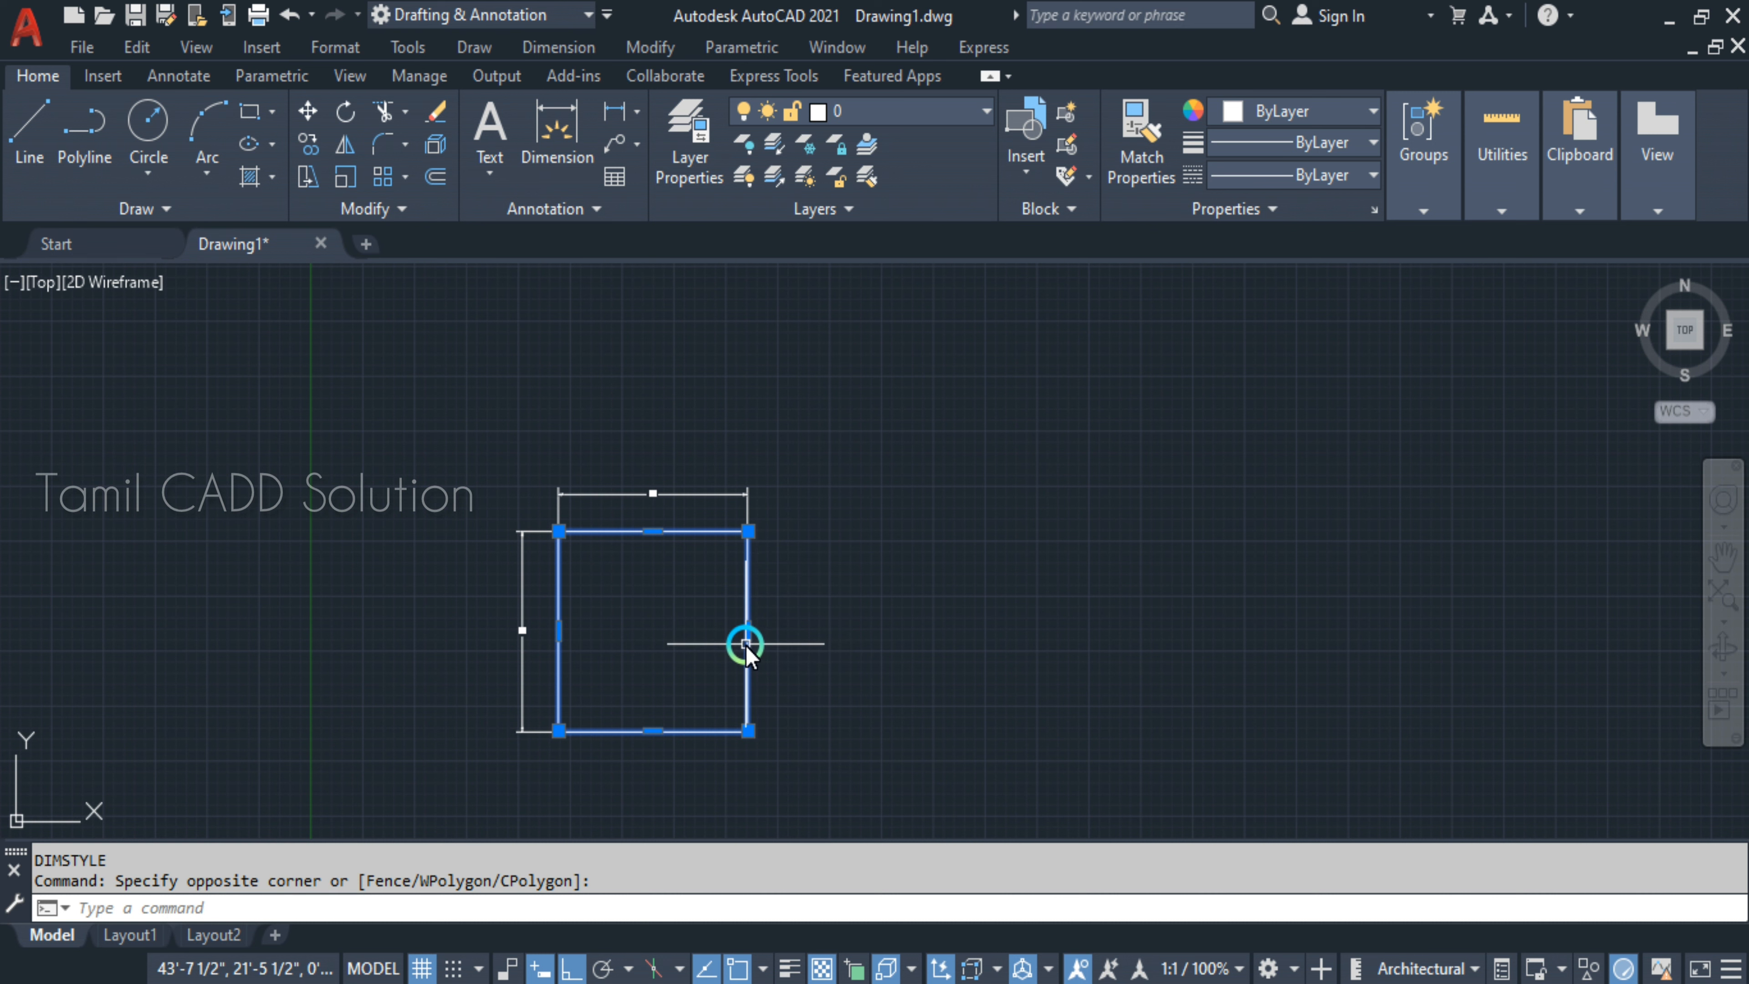
left_click(708, 598)
left_click(799, 671)
scroll(731, 650, "up", 4)
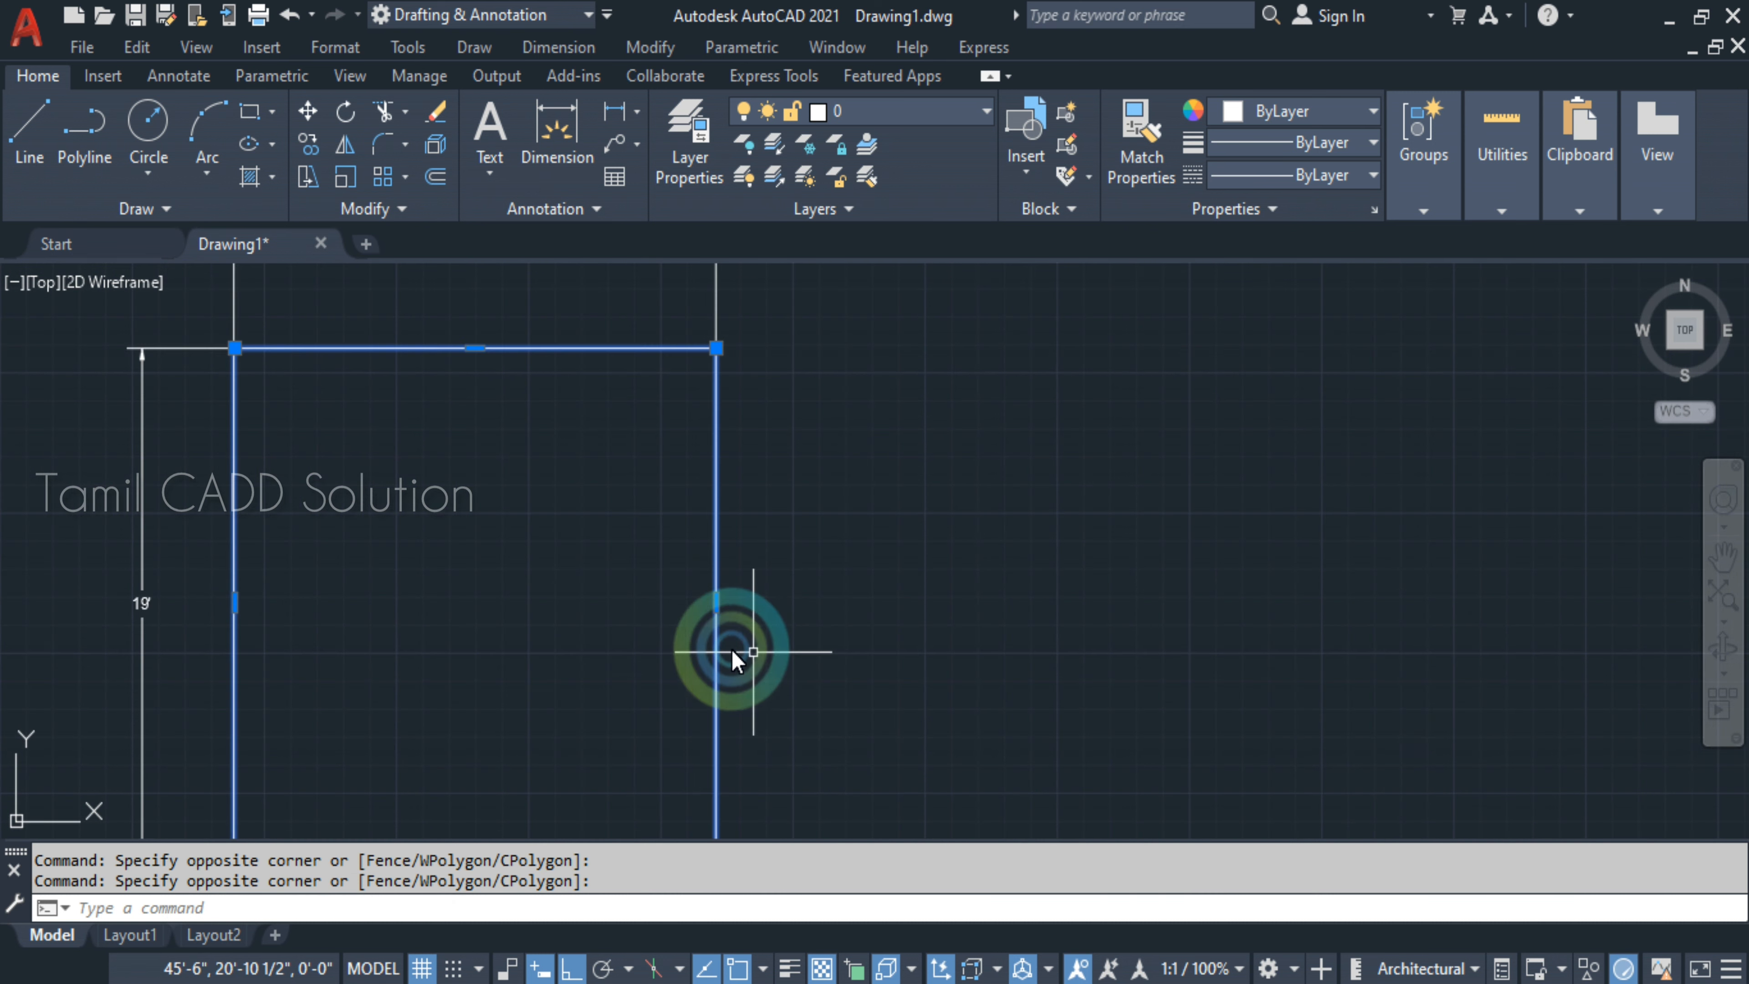
scroll(723, 616, "down", 4)
- Draw a single horizontal line in the empty area to the right of the rectangle
left_click(51, 144)
left_click(837, 594)
left_click(1064, 593)
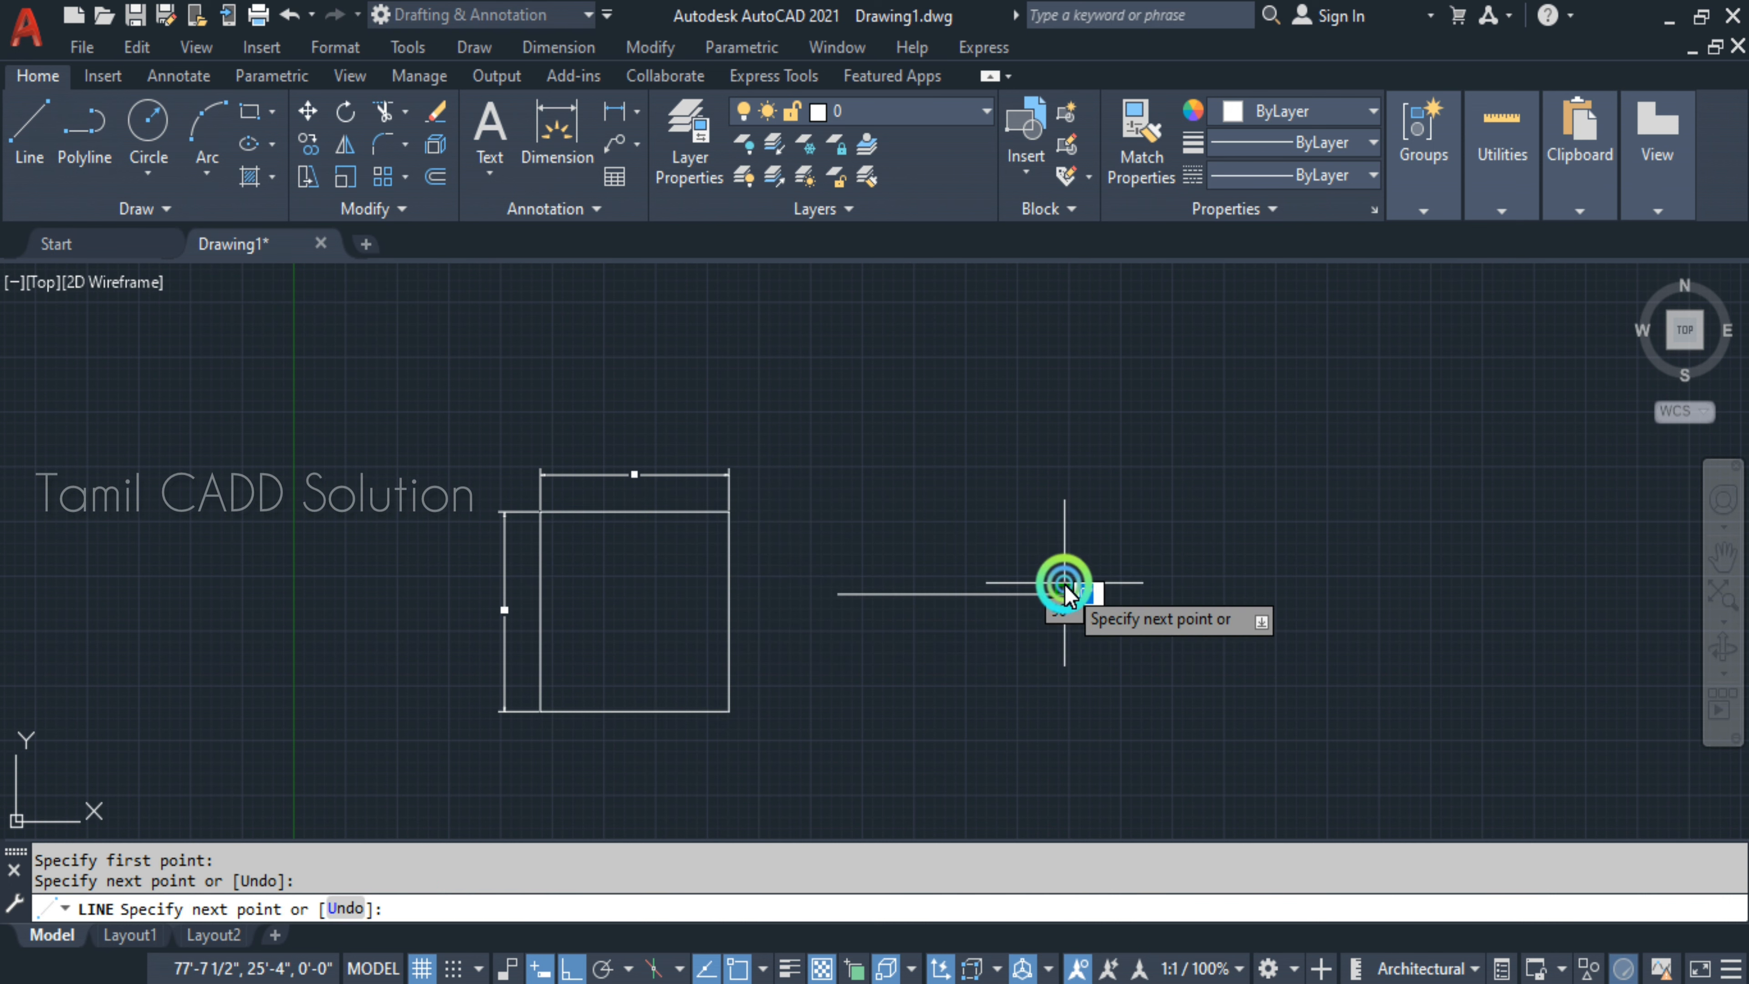
key("Escape")
- Select the horizontal line and move it straight up by its midpoint grip to slightly above the rectangle's top dimension
left_click(1036, 654)
left_click(991, 575)
scroll(975, 620, "up", 2)
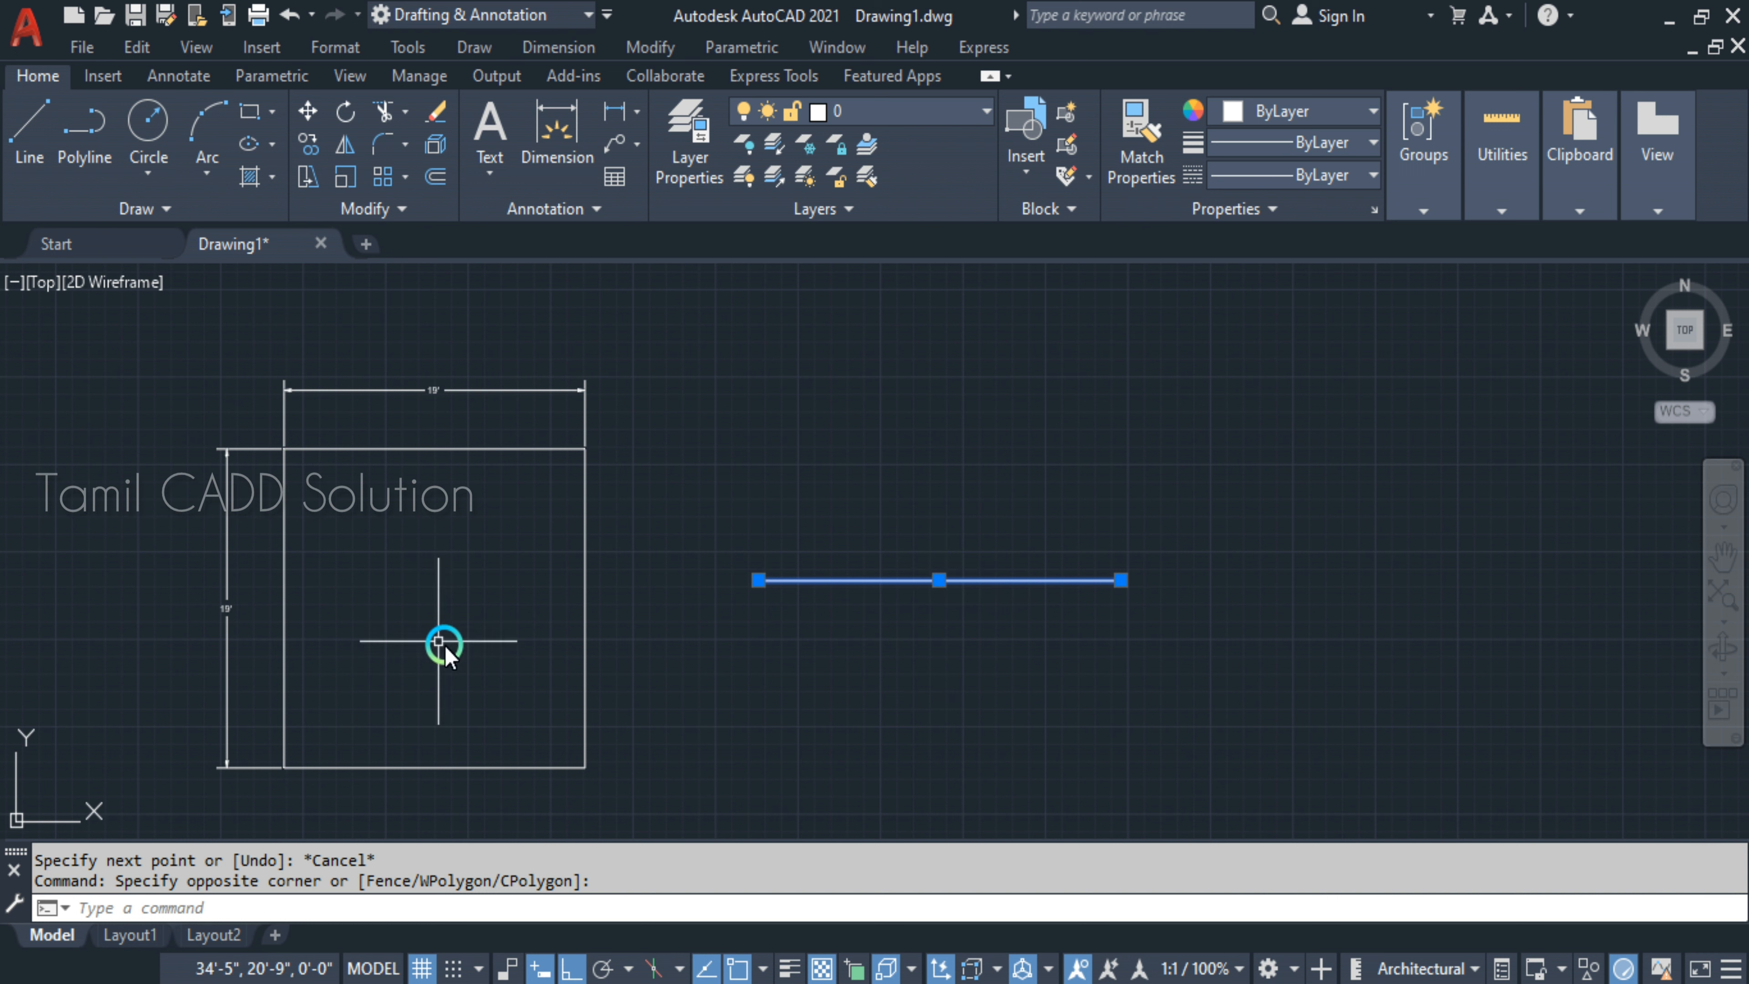
left_click(939, 580)
left_click(944, 418)
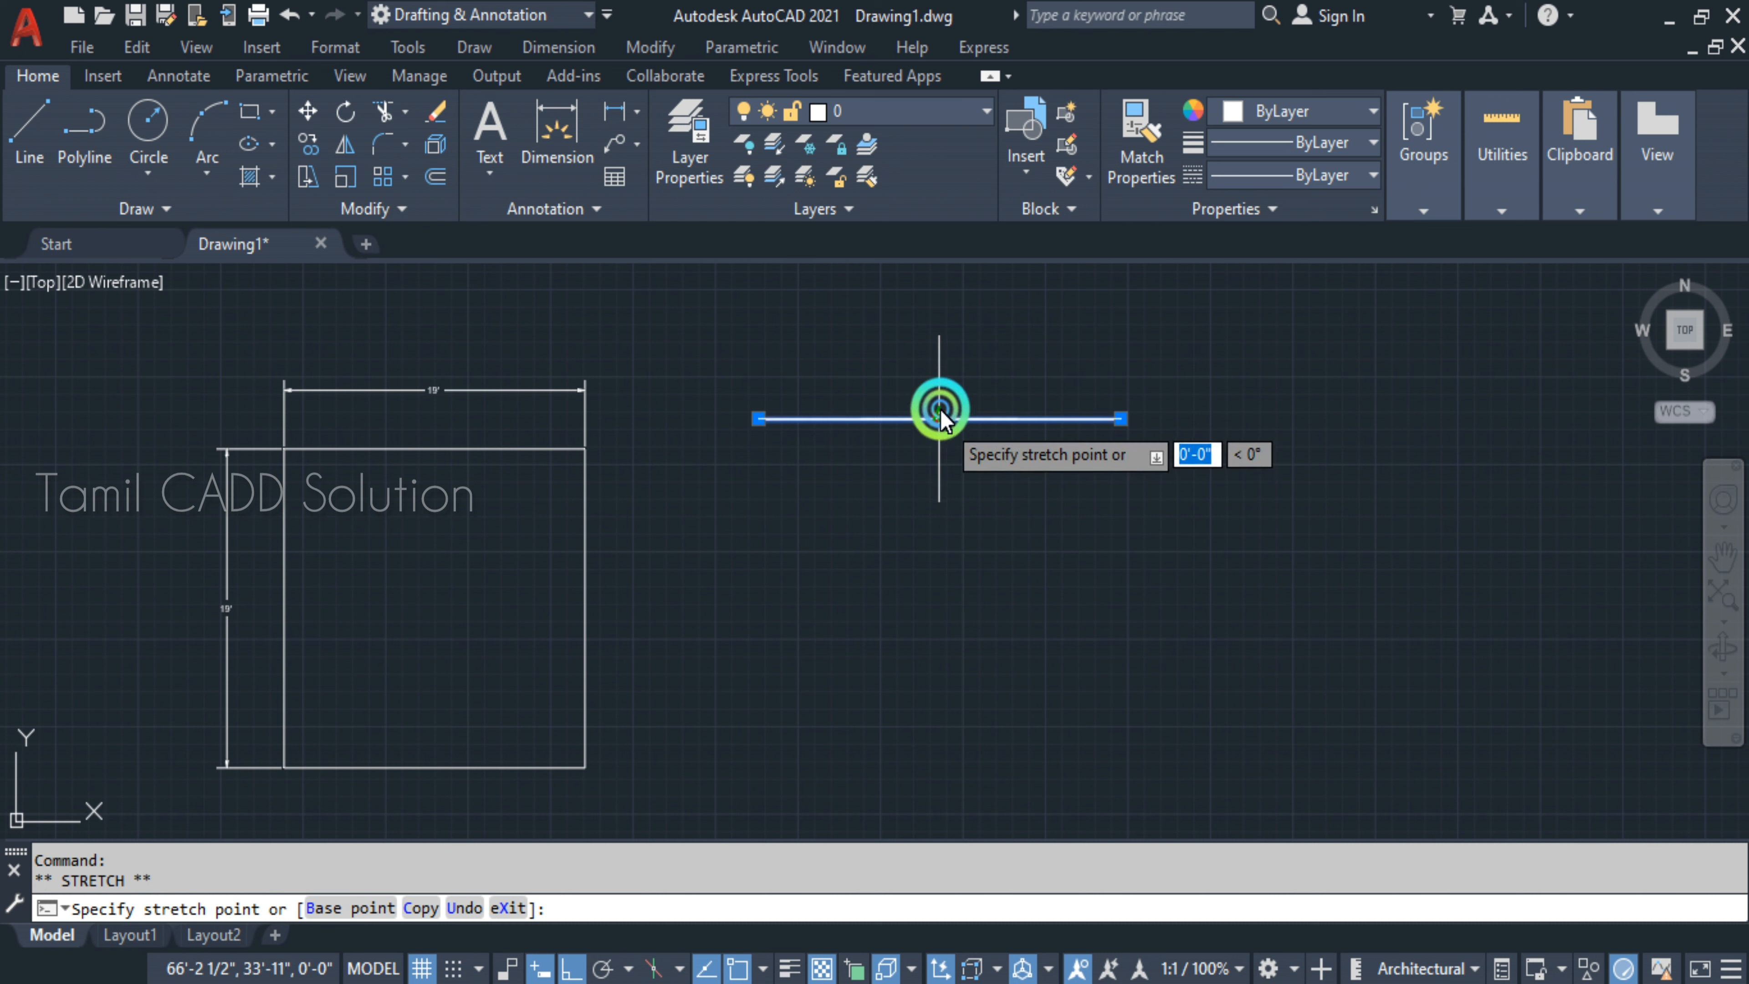
left_click(952, 364)
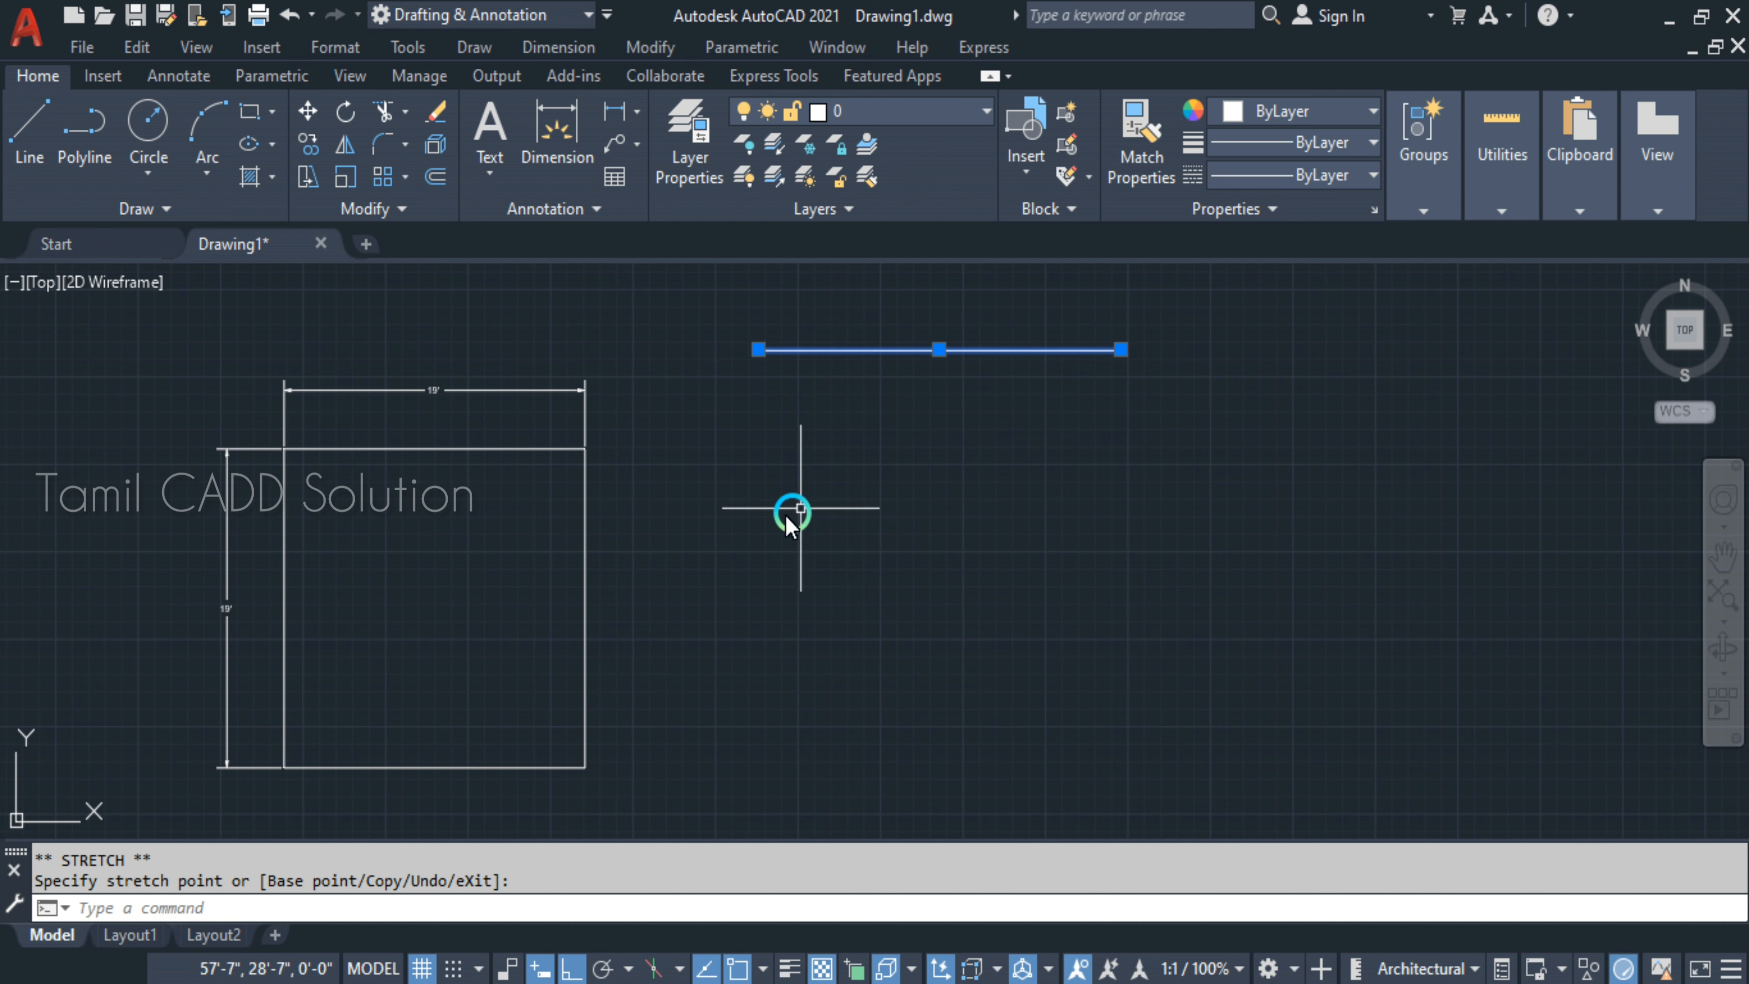
- Select the rectangle and stretch its right edge outward by the midpoint grip, making it about 45'-5 1/2" wide
left_click(702, 559)
left_click(541, 597)
left_click(585, 608)
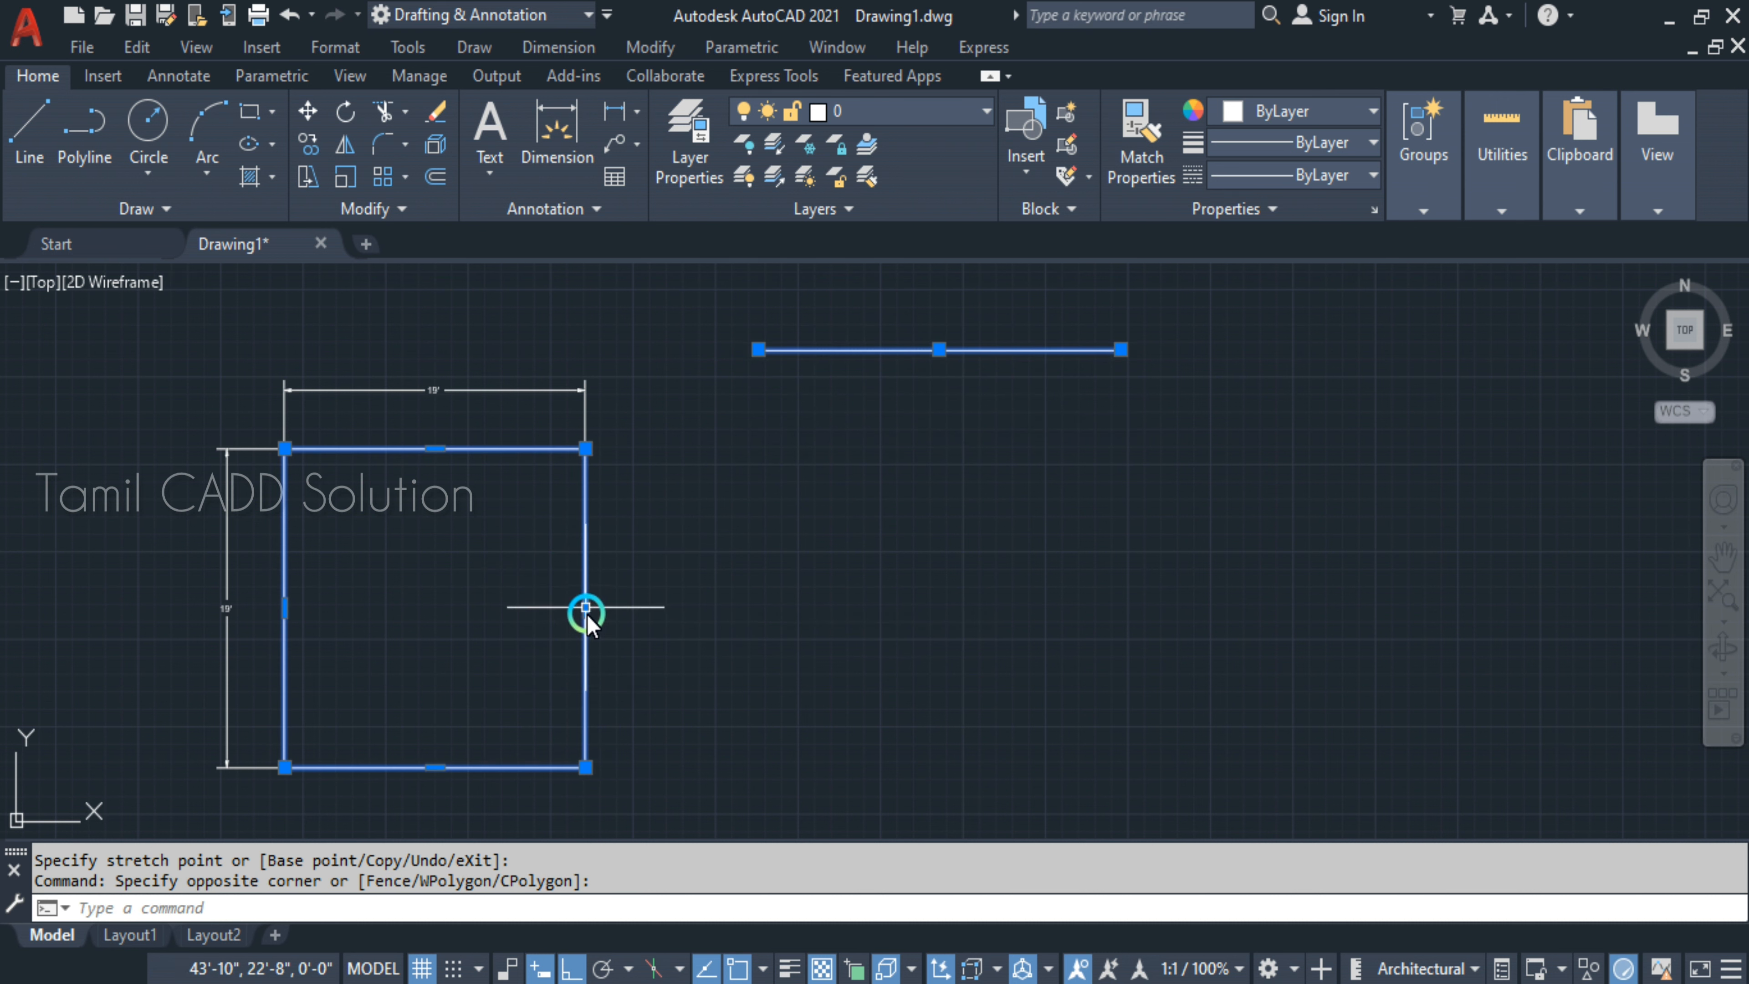
left_click(1005, 575)
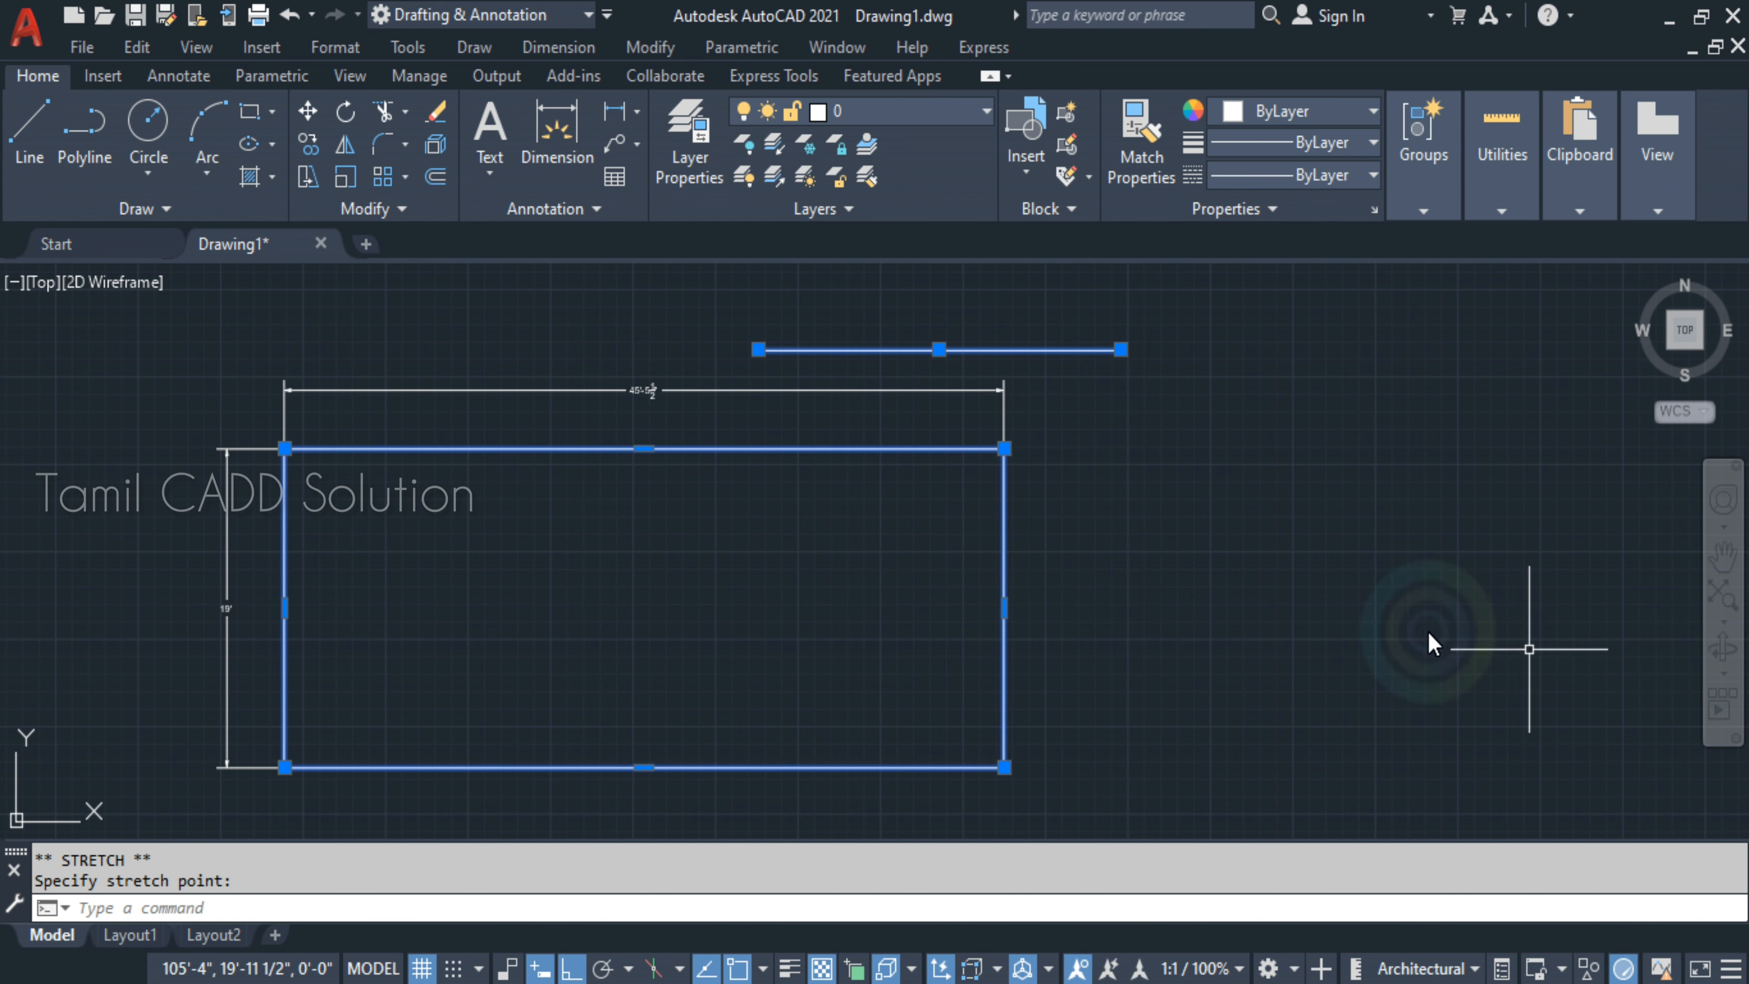
scroll(662, 391, "up", 4)
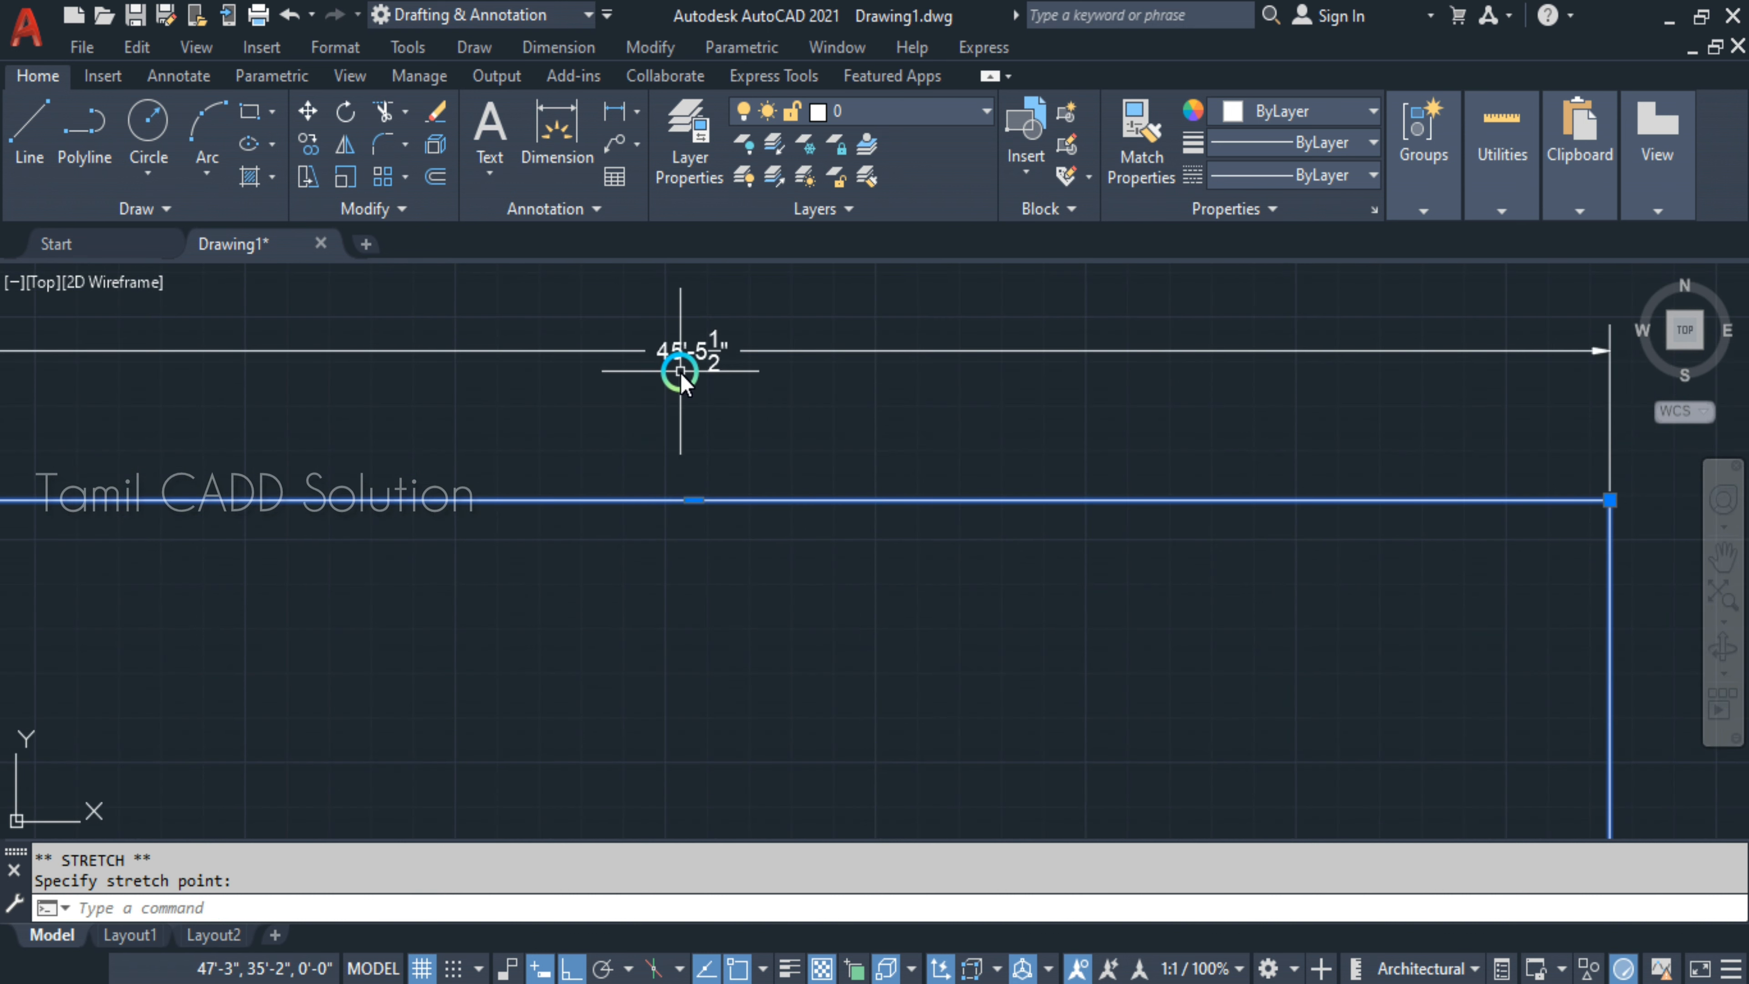
scroll(676, 385, "down", 2)
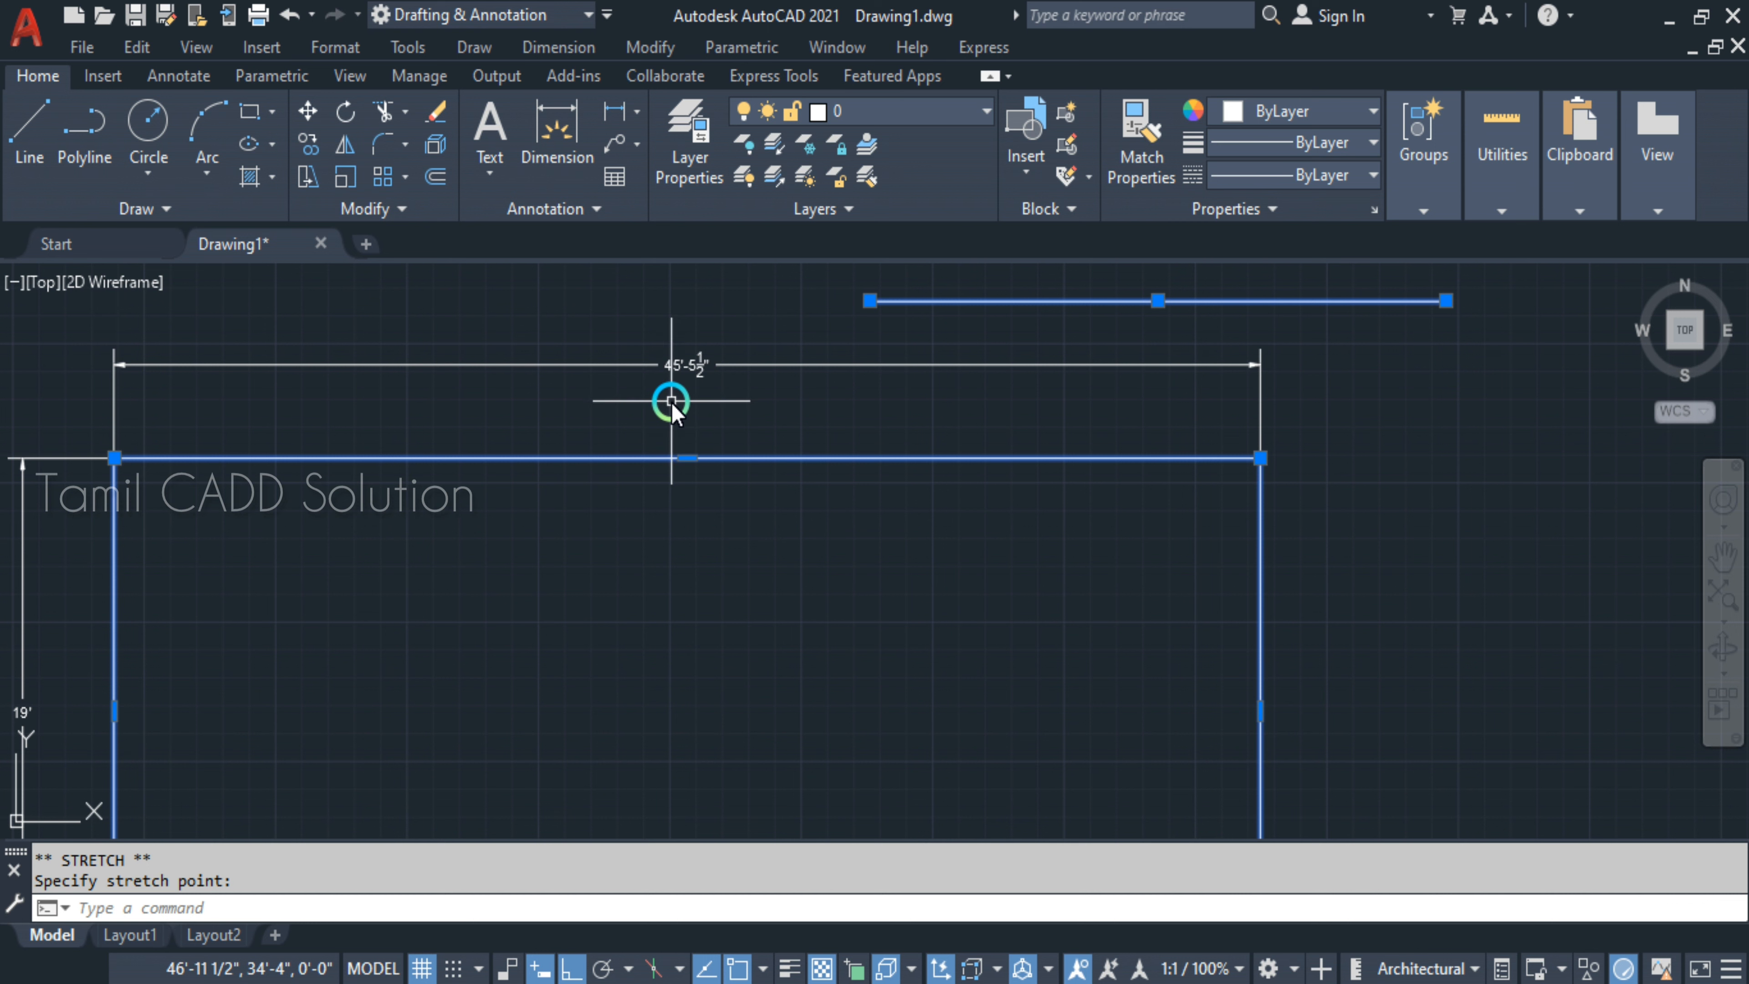
- Undo the last stretch of the rectangle and stretch its right edge outward by 8' from the midpoint grip
key("ctrl+z")
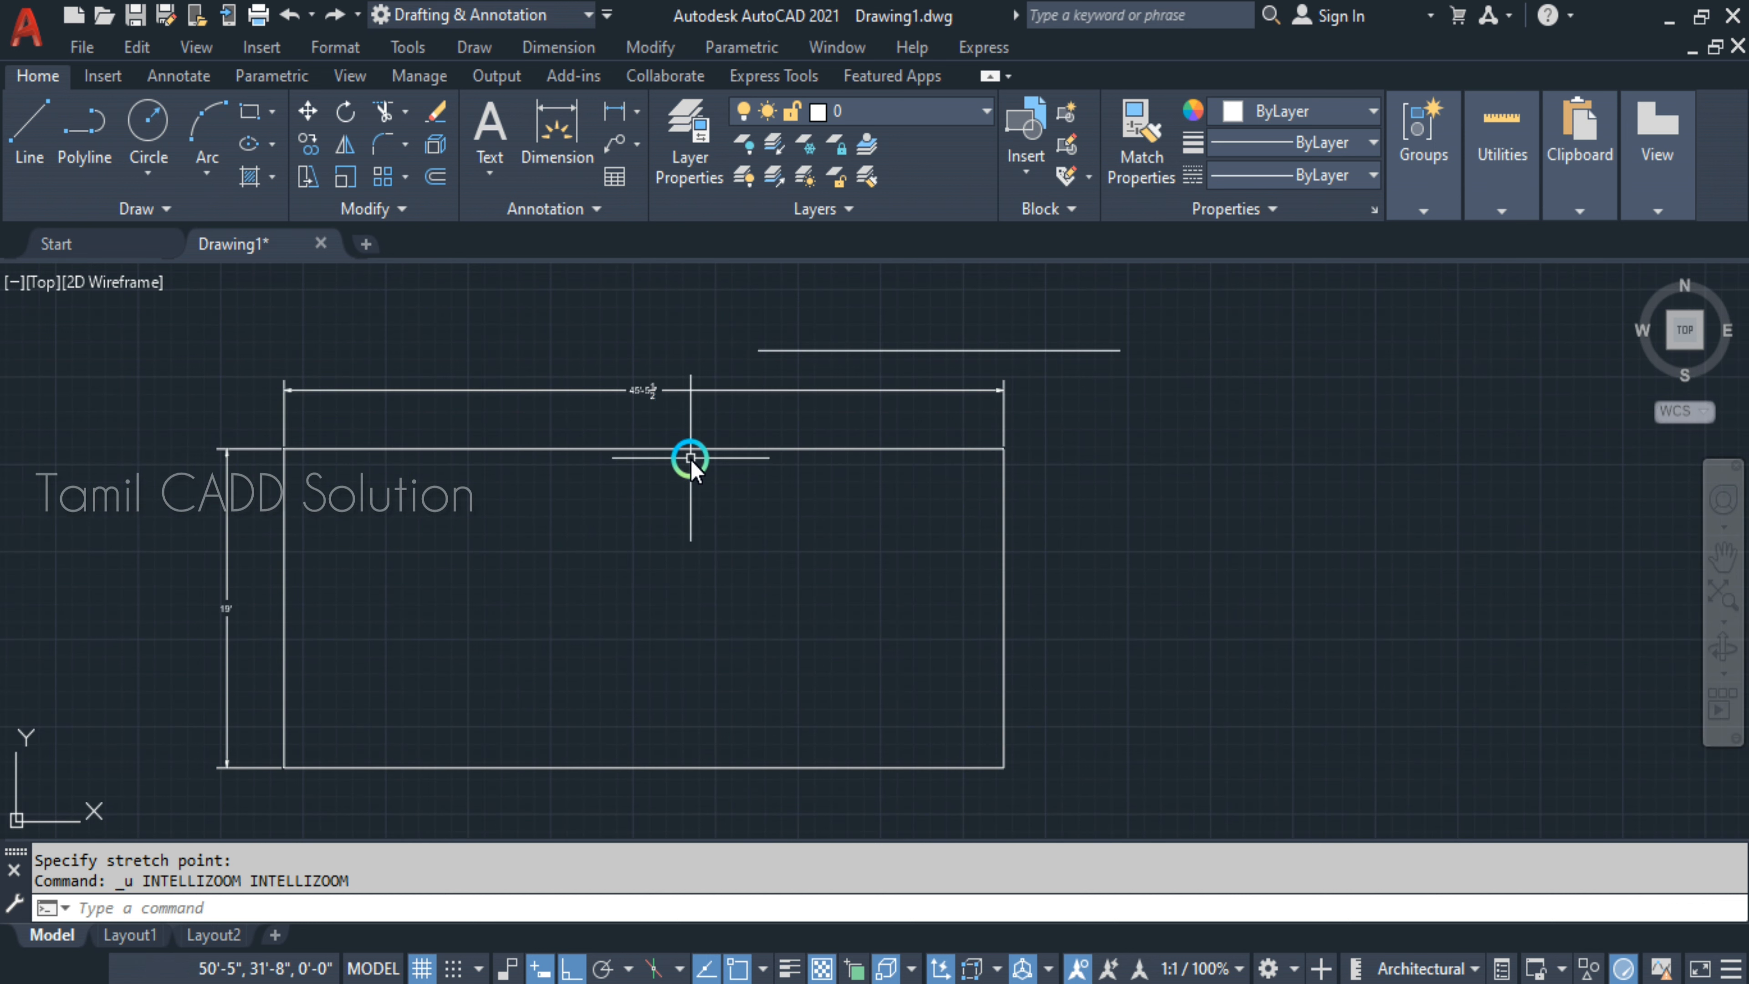
key("ctrl+z")
left_click(538, 616)
left_click(622, 633)
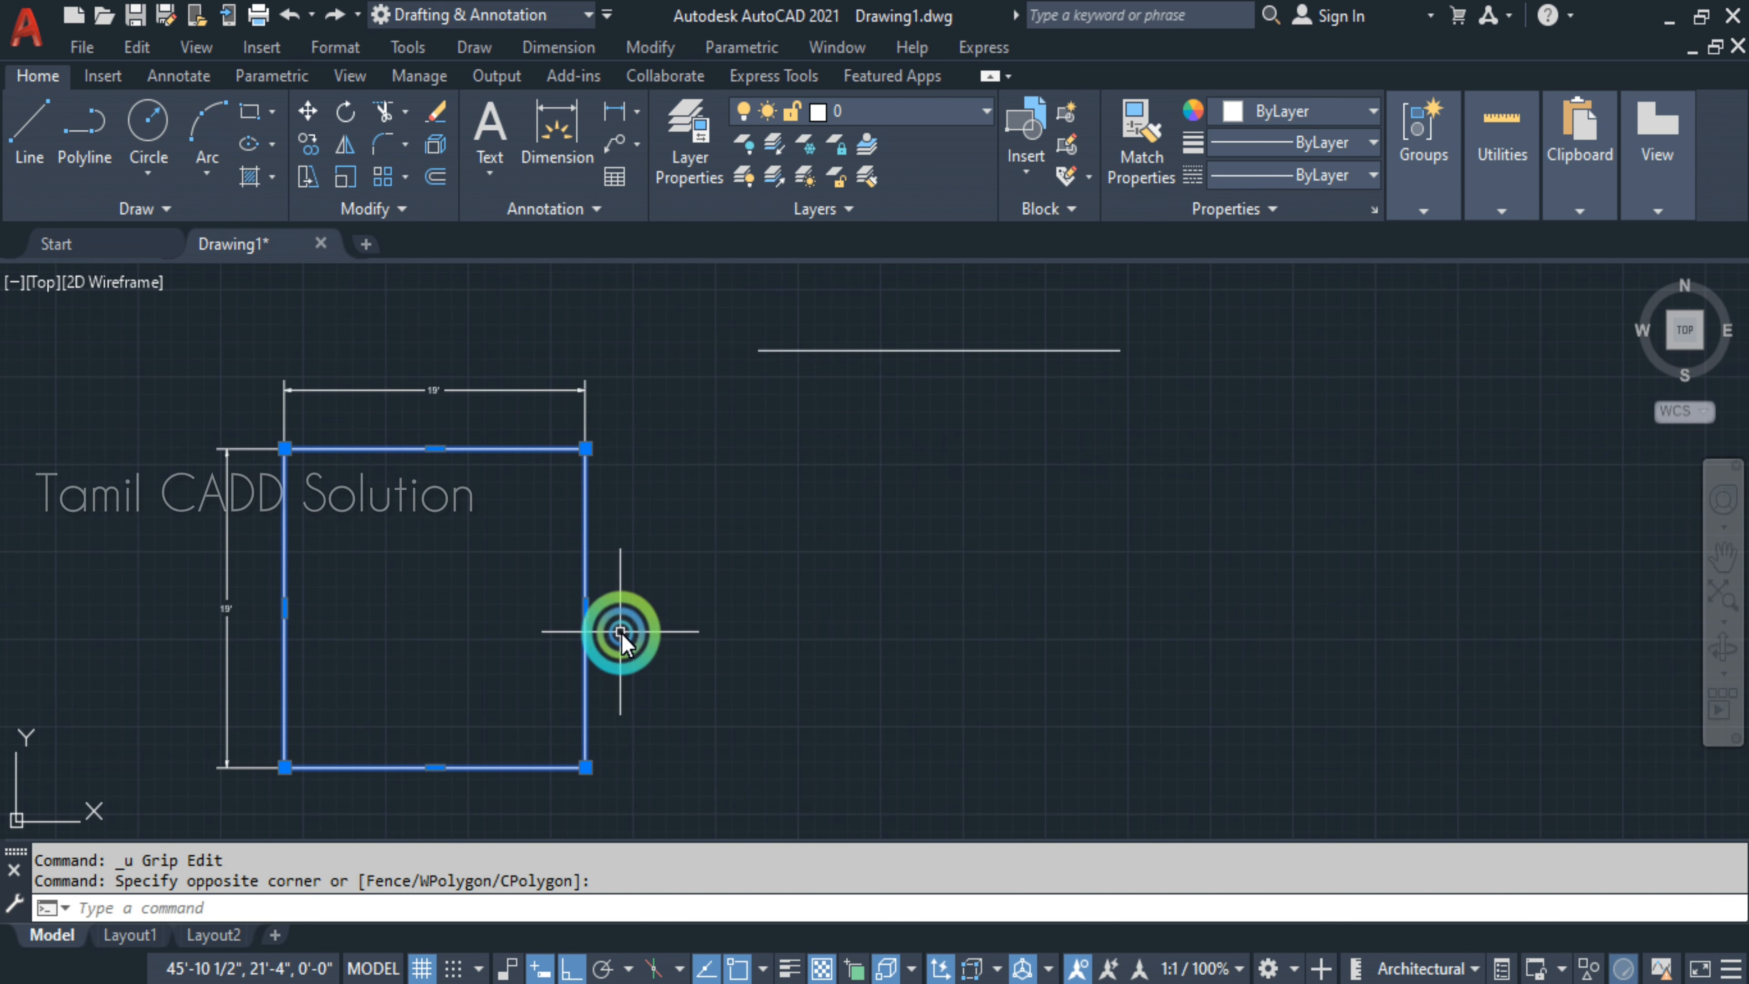
left_click(585, 608)
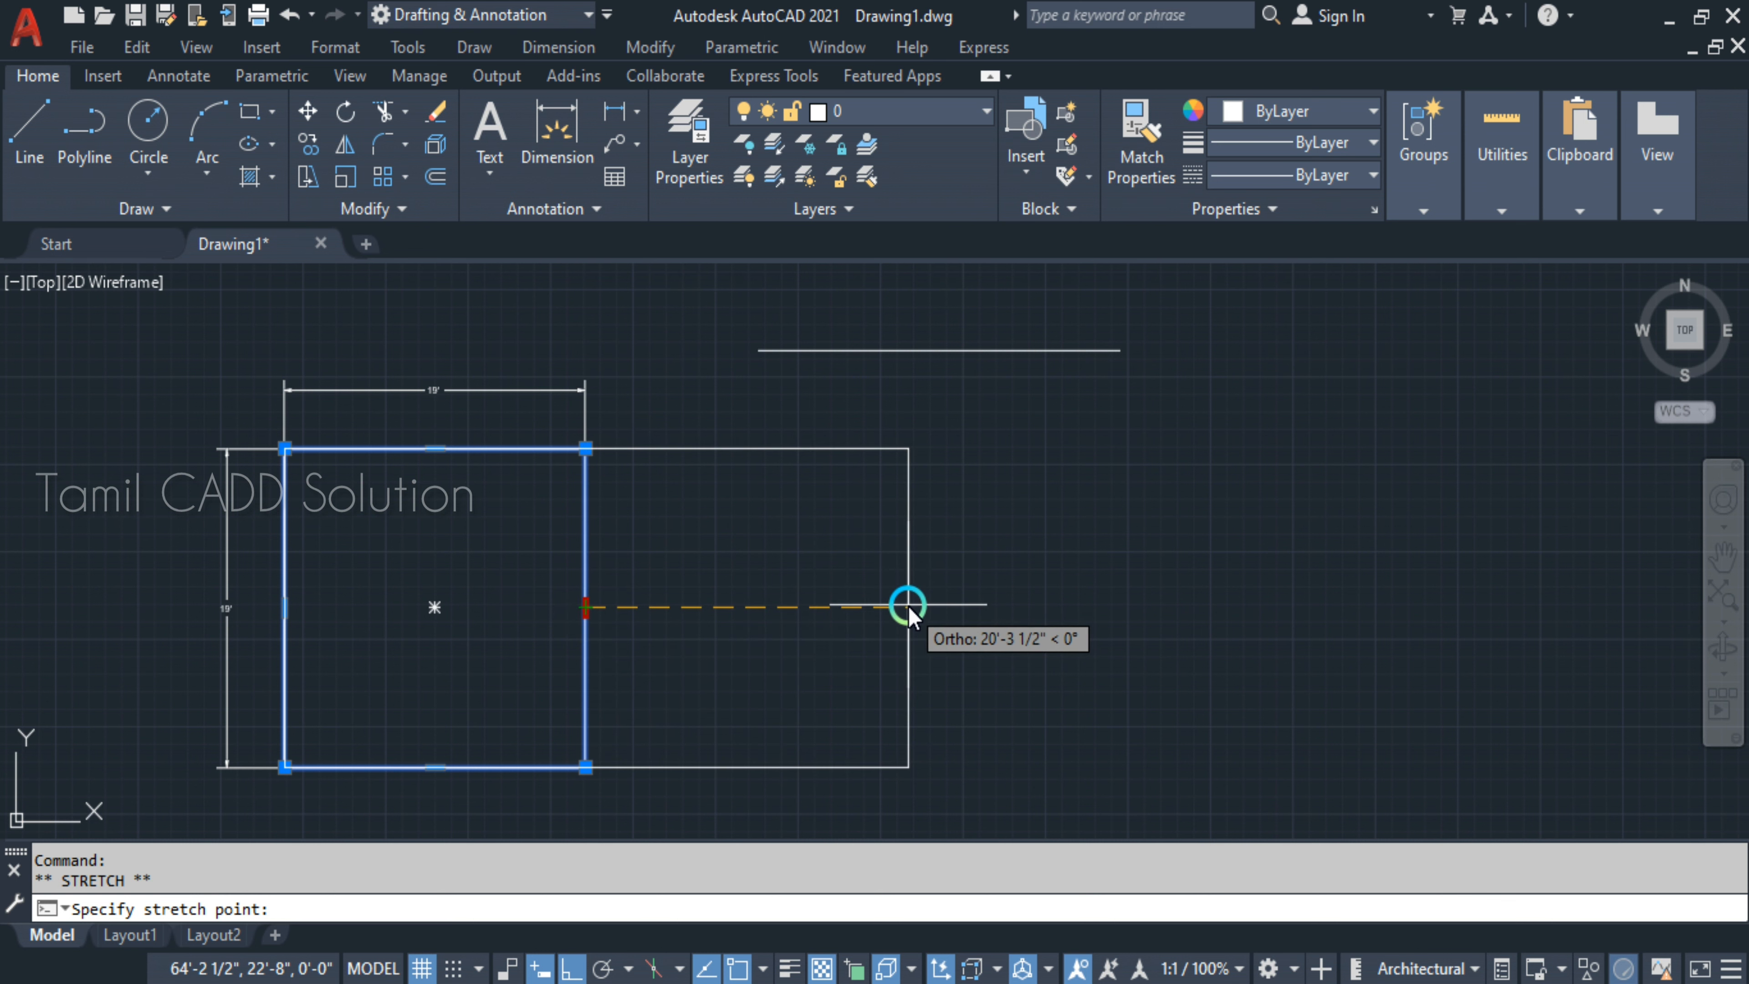
type("8'")
key("Return")
scroll(469, 406, "up", 5)
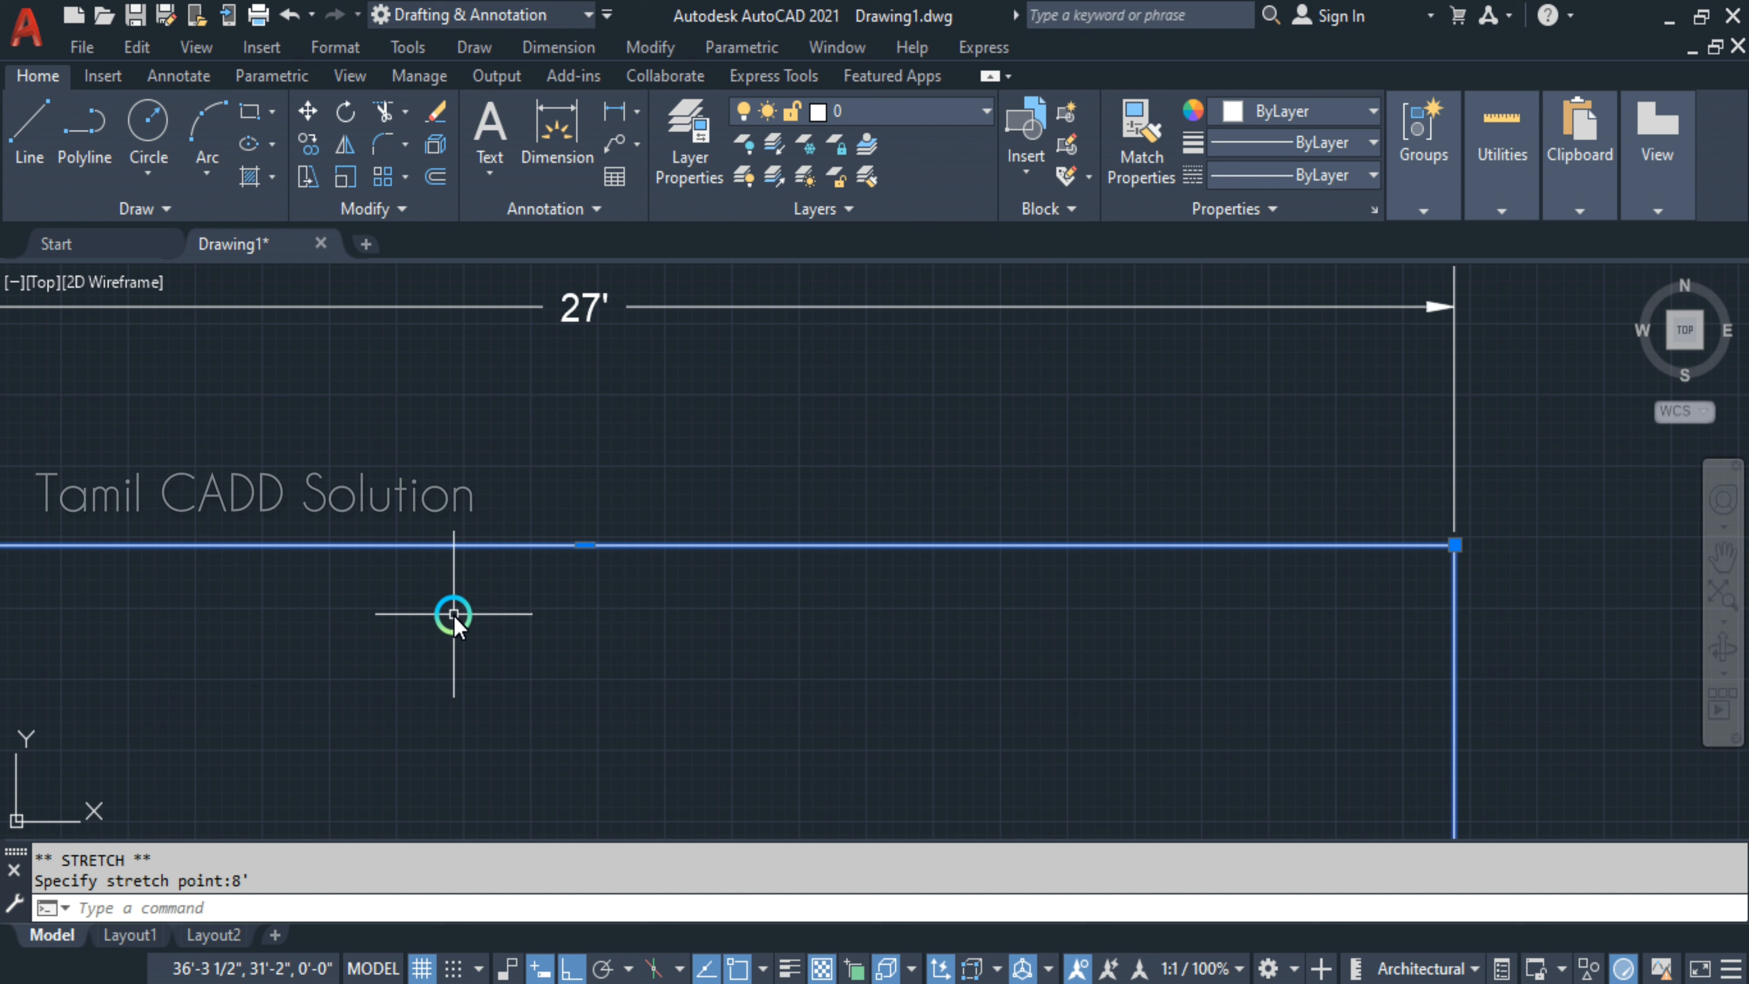
scroll(788, 617, "down", 5)
middle_click_drag(788, 617, 765, 461)
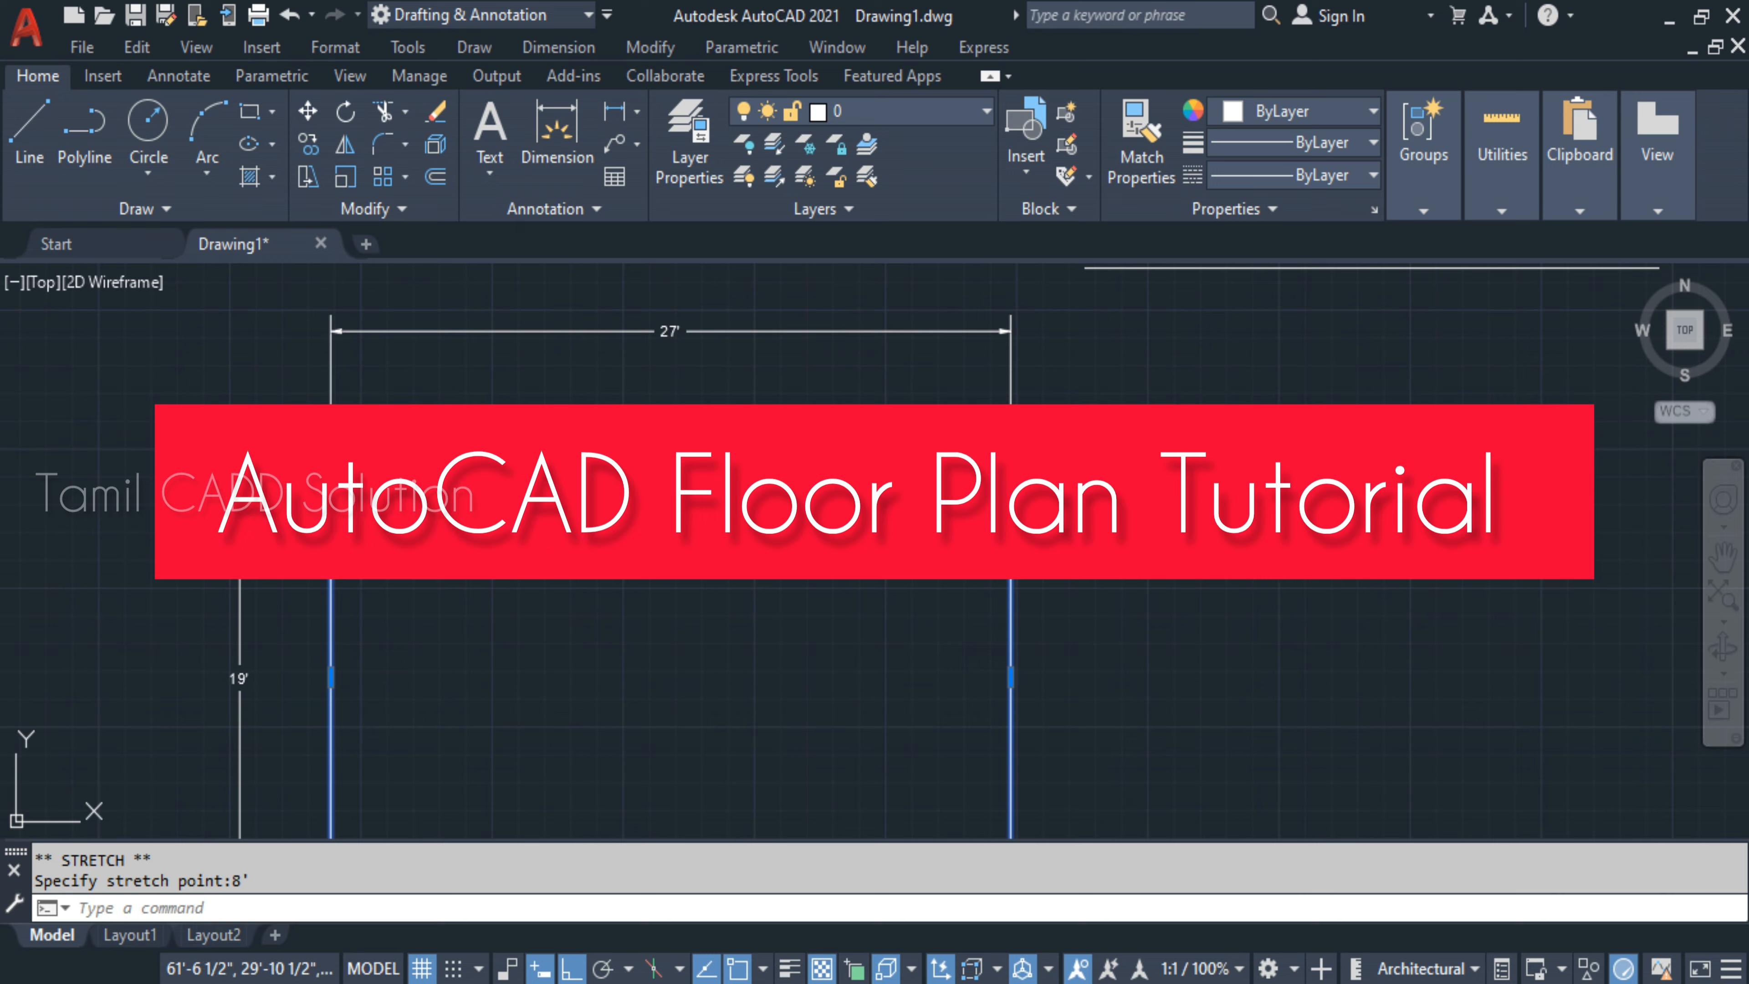
- Clear the current selection and delete the single horizontal line above and to the right of the rectangle
middle_click_drag(1255, 493, 1079, 643)
left_click(1430, 485)
left_click(1306, 372)
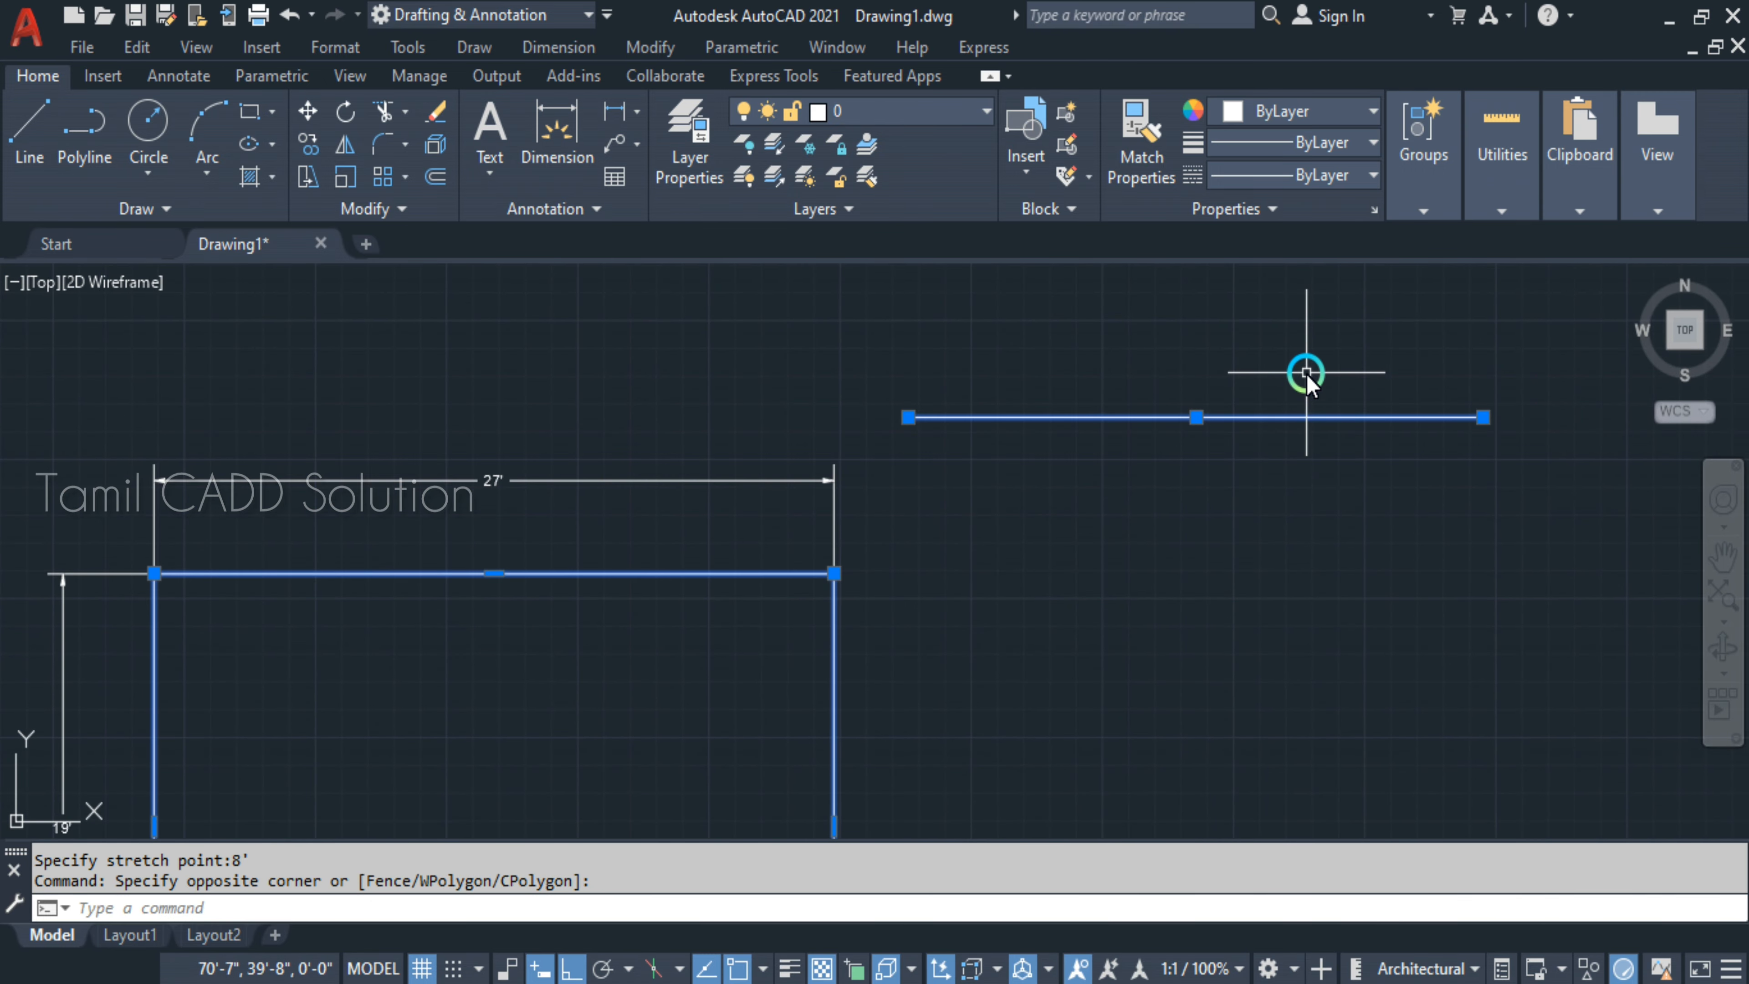
key("Escape")
left_click(1139, 424)
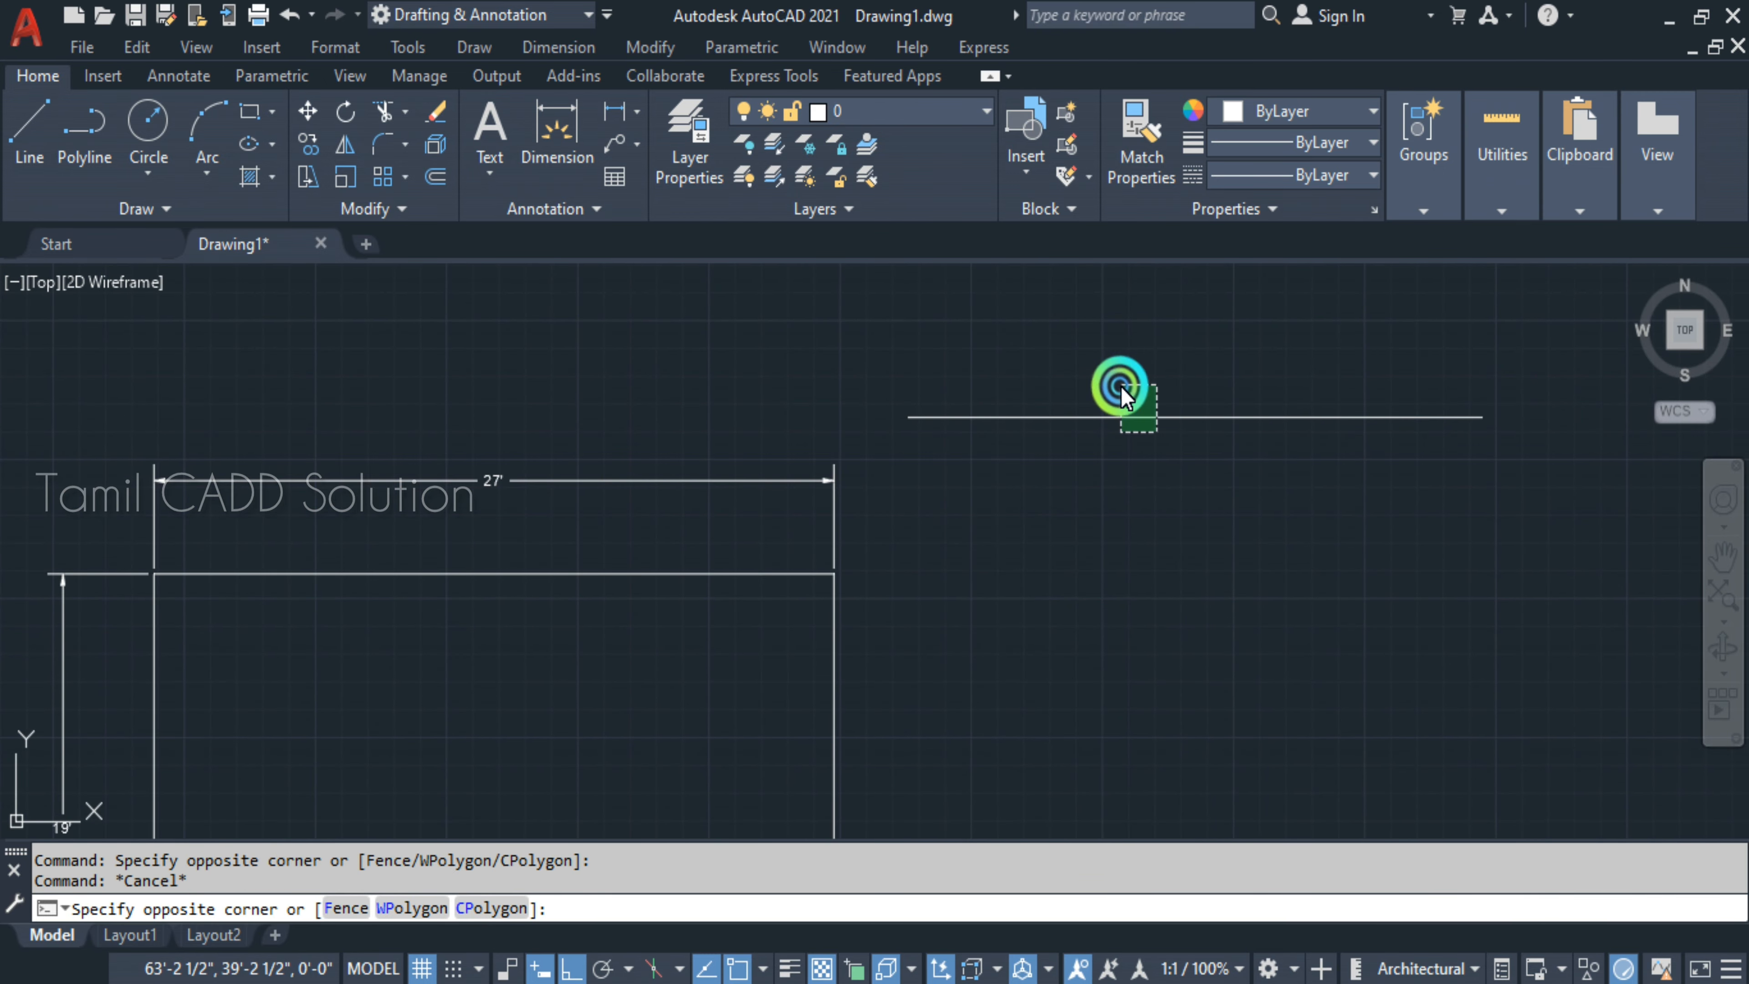
left_click(1119, 386)
key("Delete")
- Select the rectangle across its left edge and offset it 9" inward
middle_click_drag(61, 454, 523, 268)
middle_click_drag(664, 502, 573, 408)
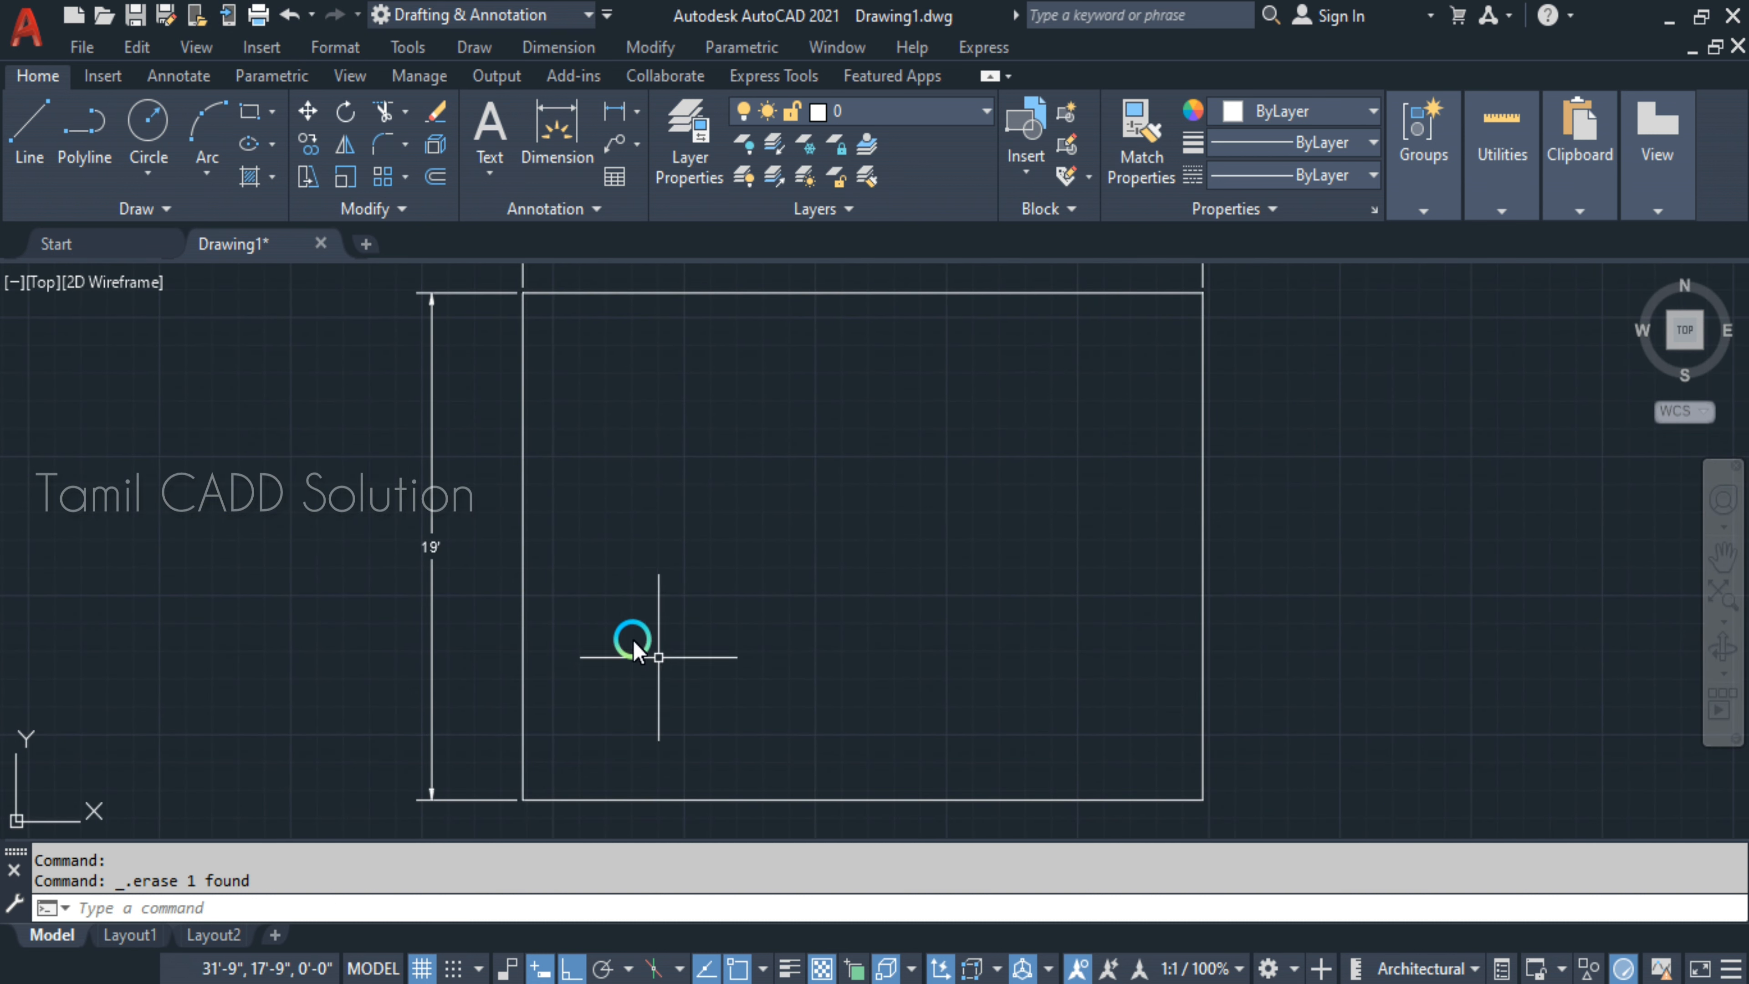
left_click(552, 555)
left_click(485, 579)
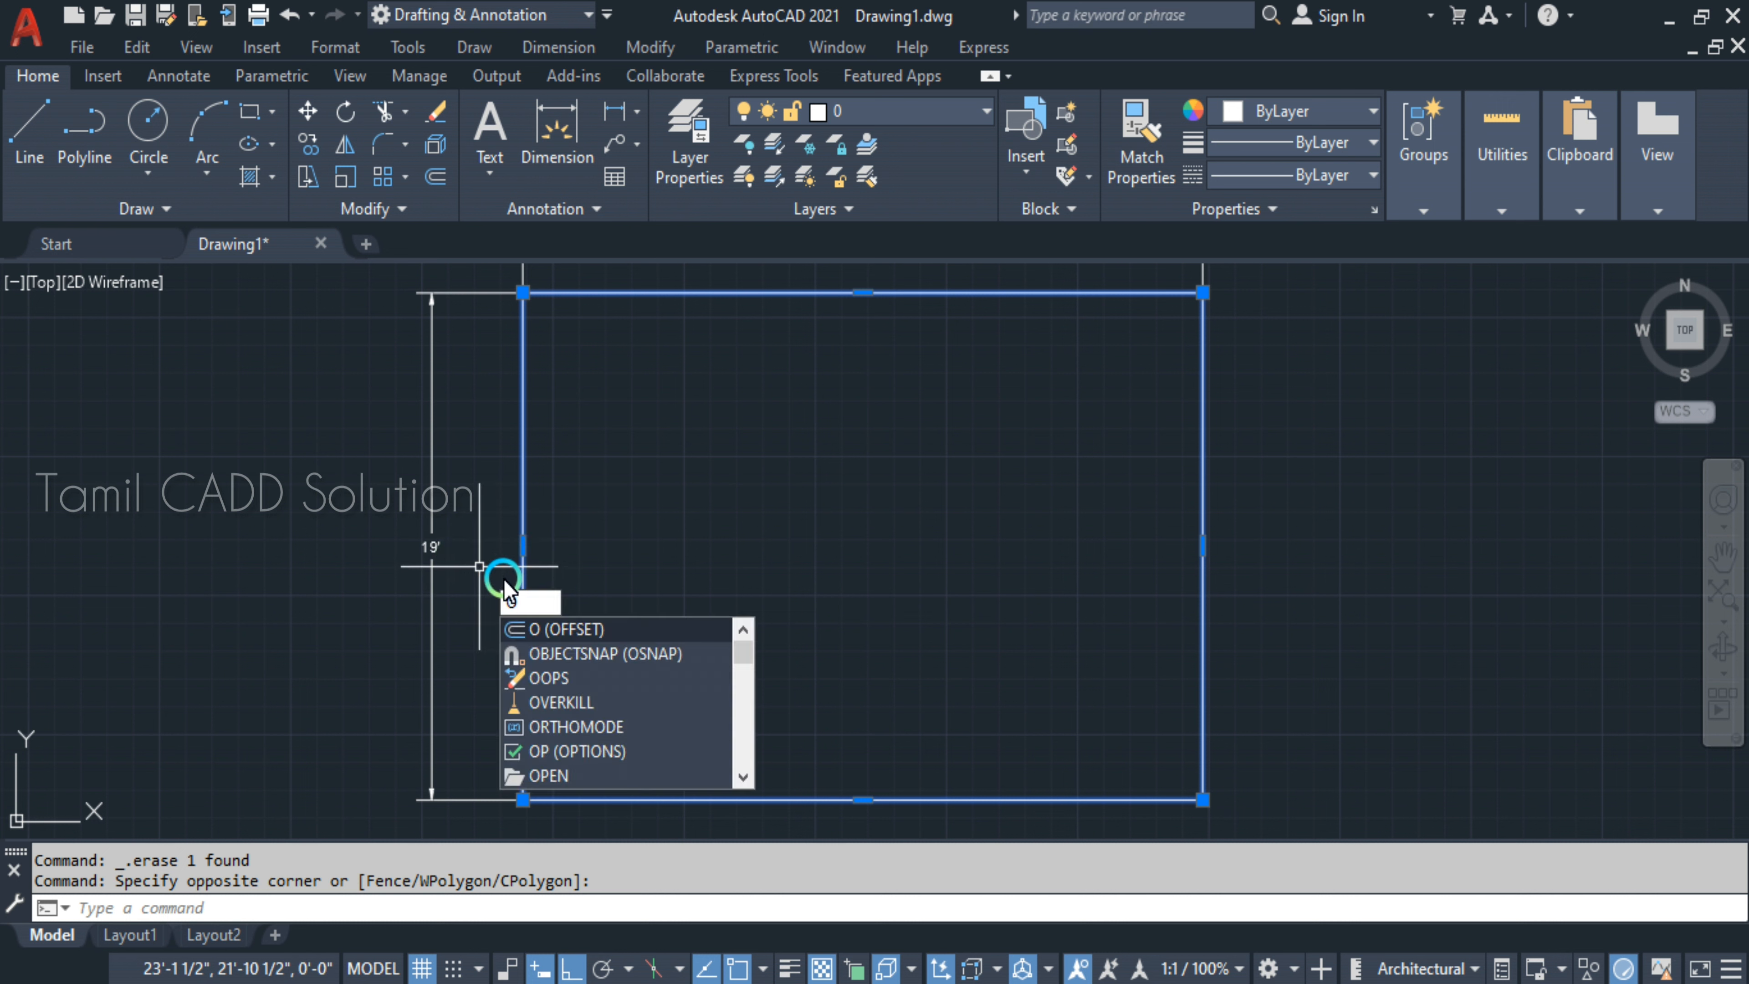
key("Return")
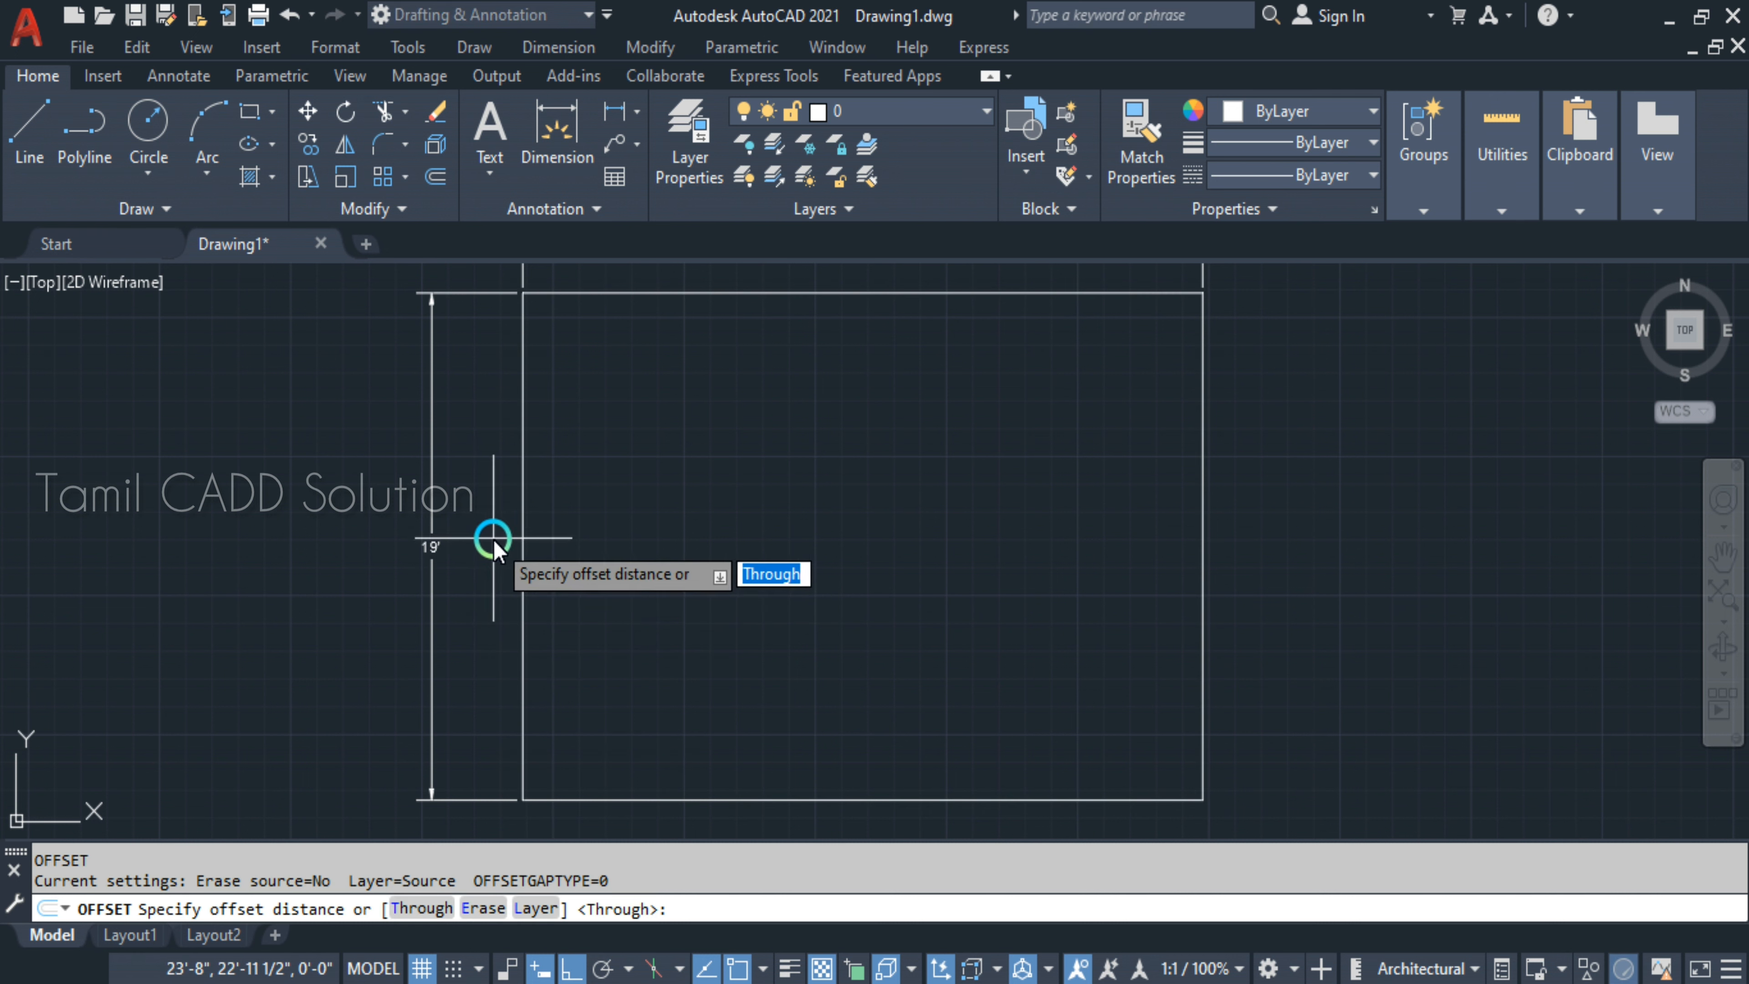
type("9")
key("Return")
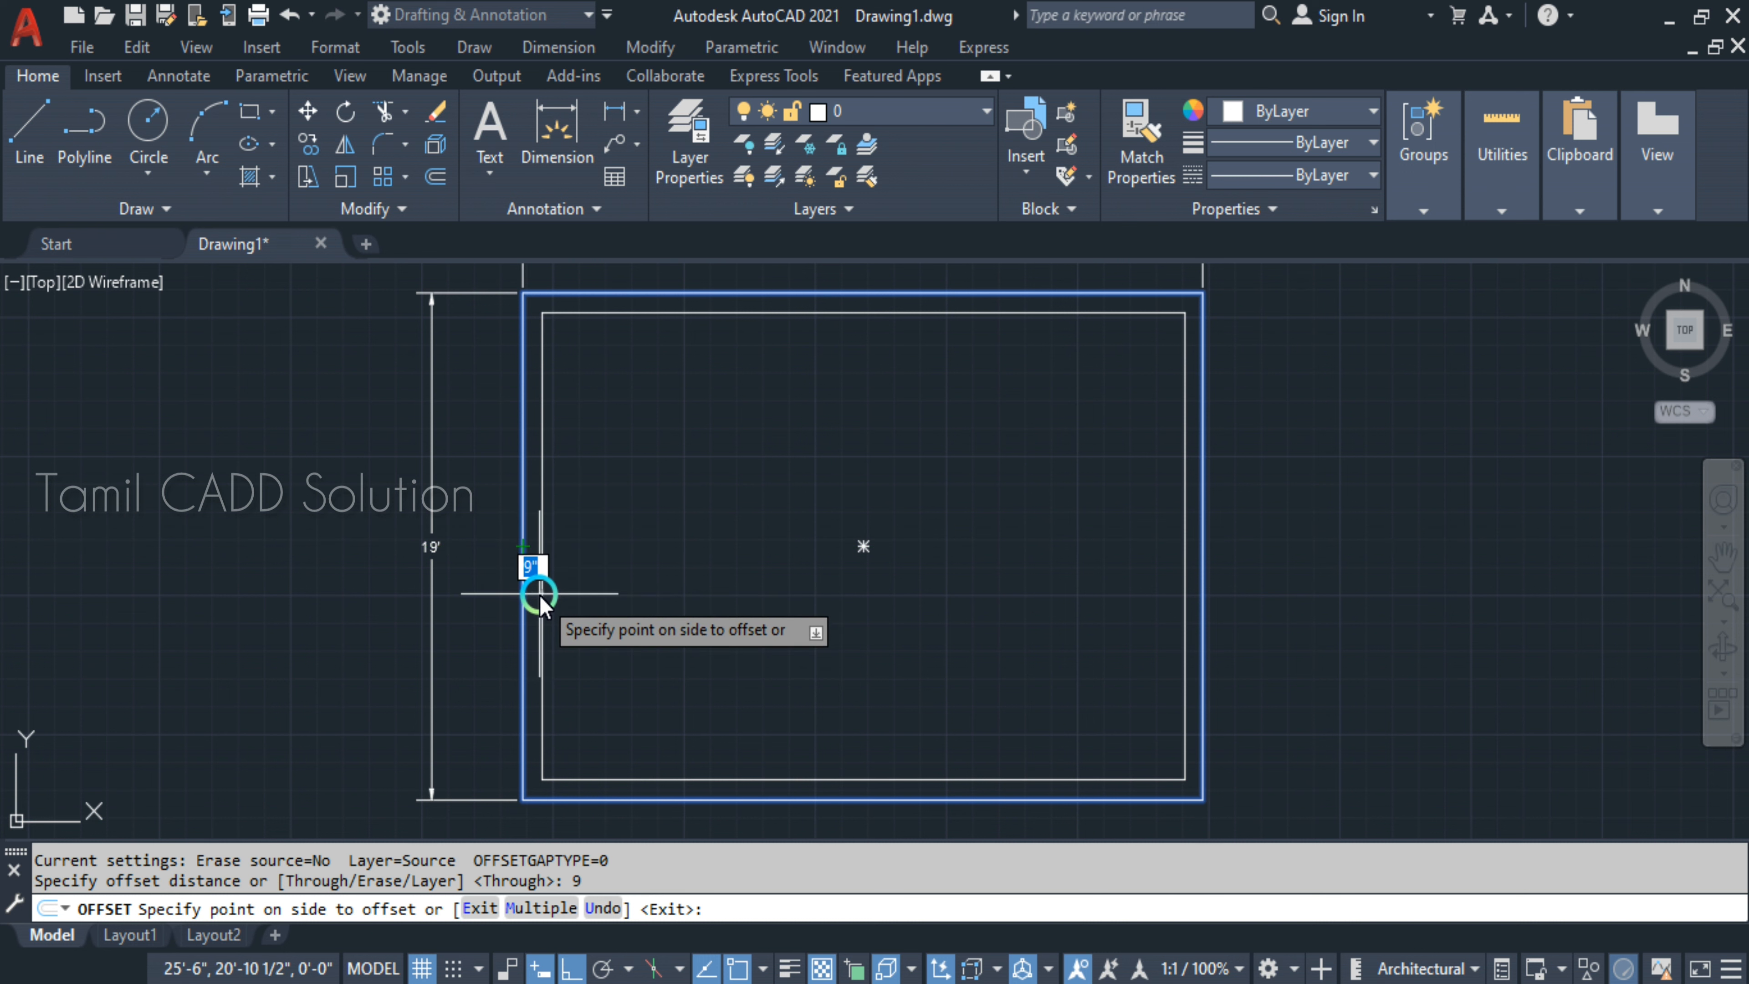
left_click(585, 564)
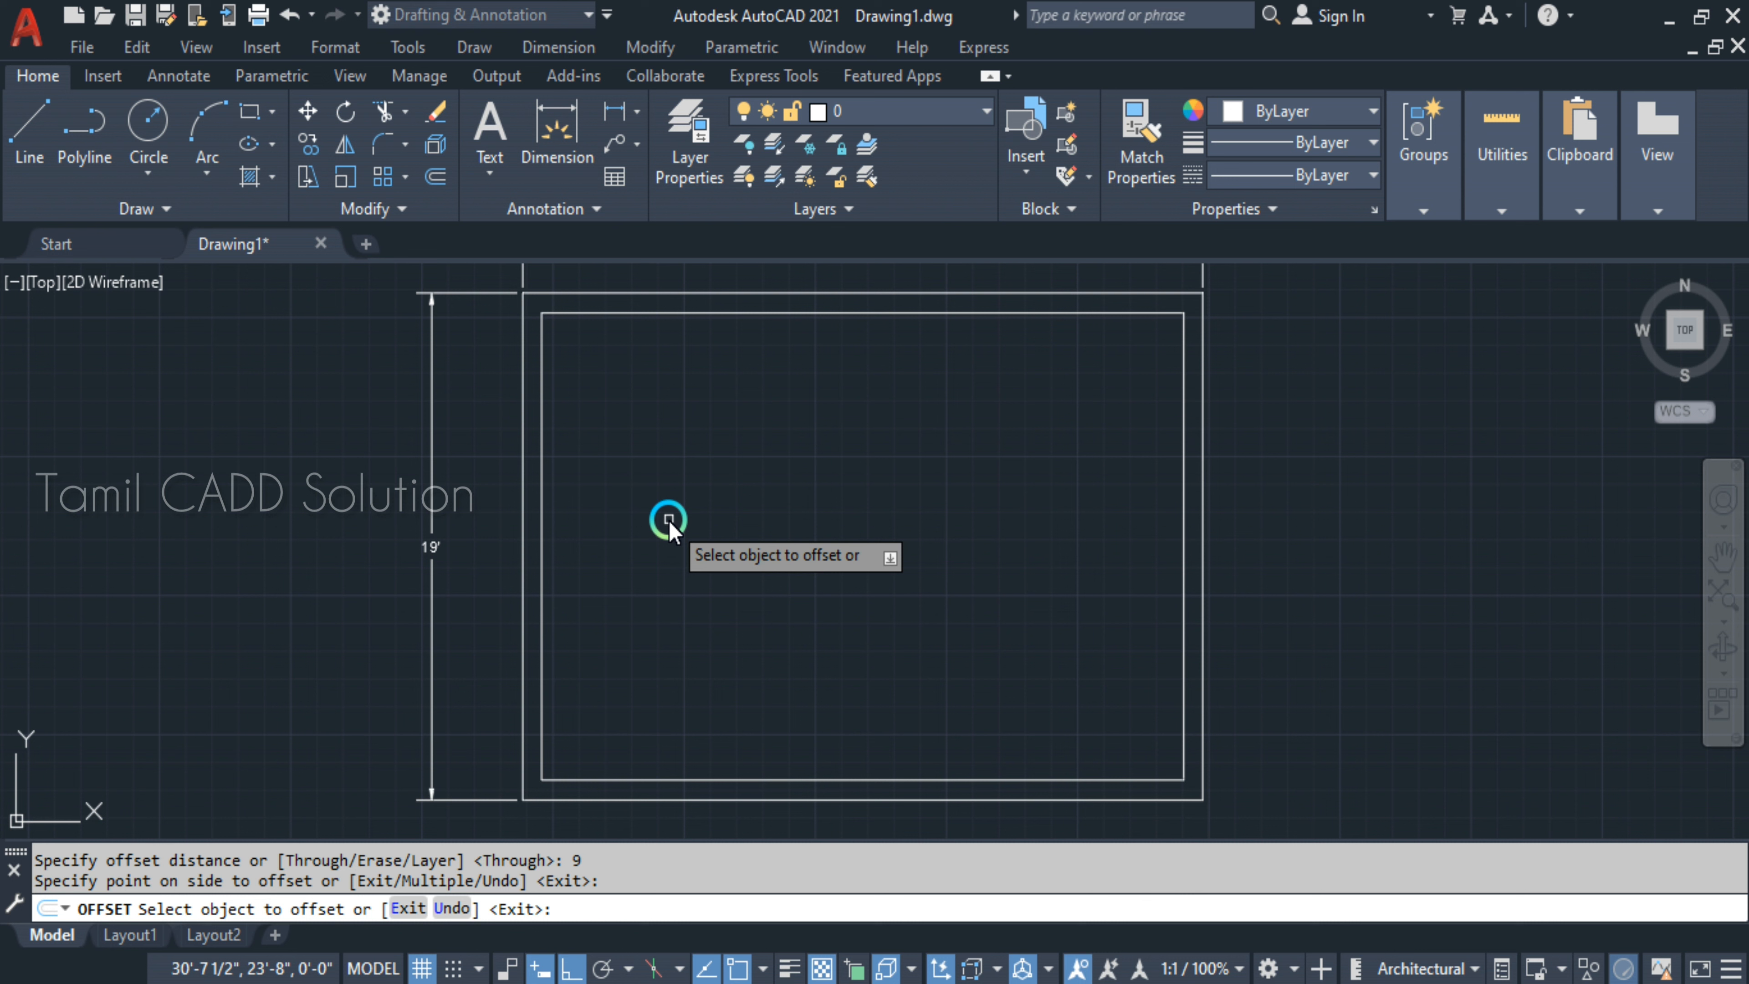
key("Escape")
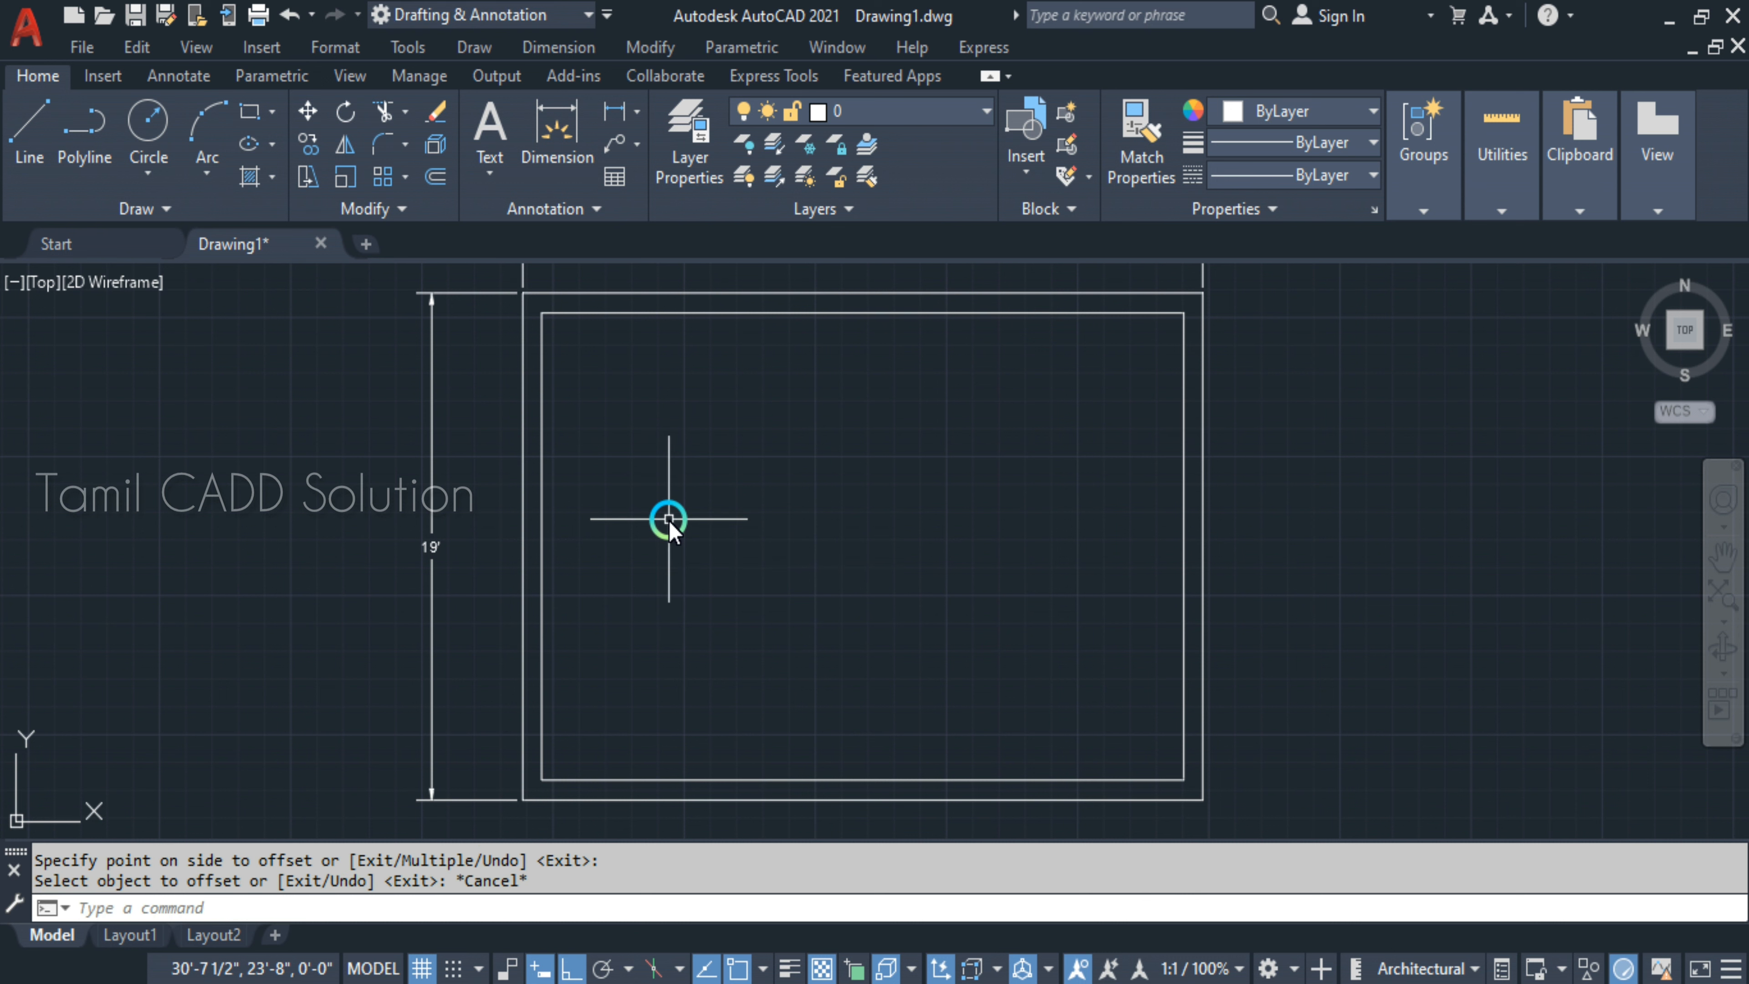
- Undo the rectangle's 9" offset
key("ctrl+z")
scroll(725, 501, "up", 2)
scroll(725, 501, "down", 2)
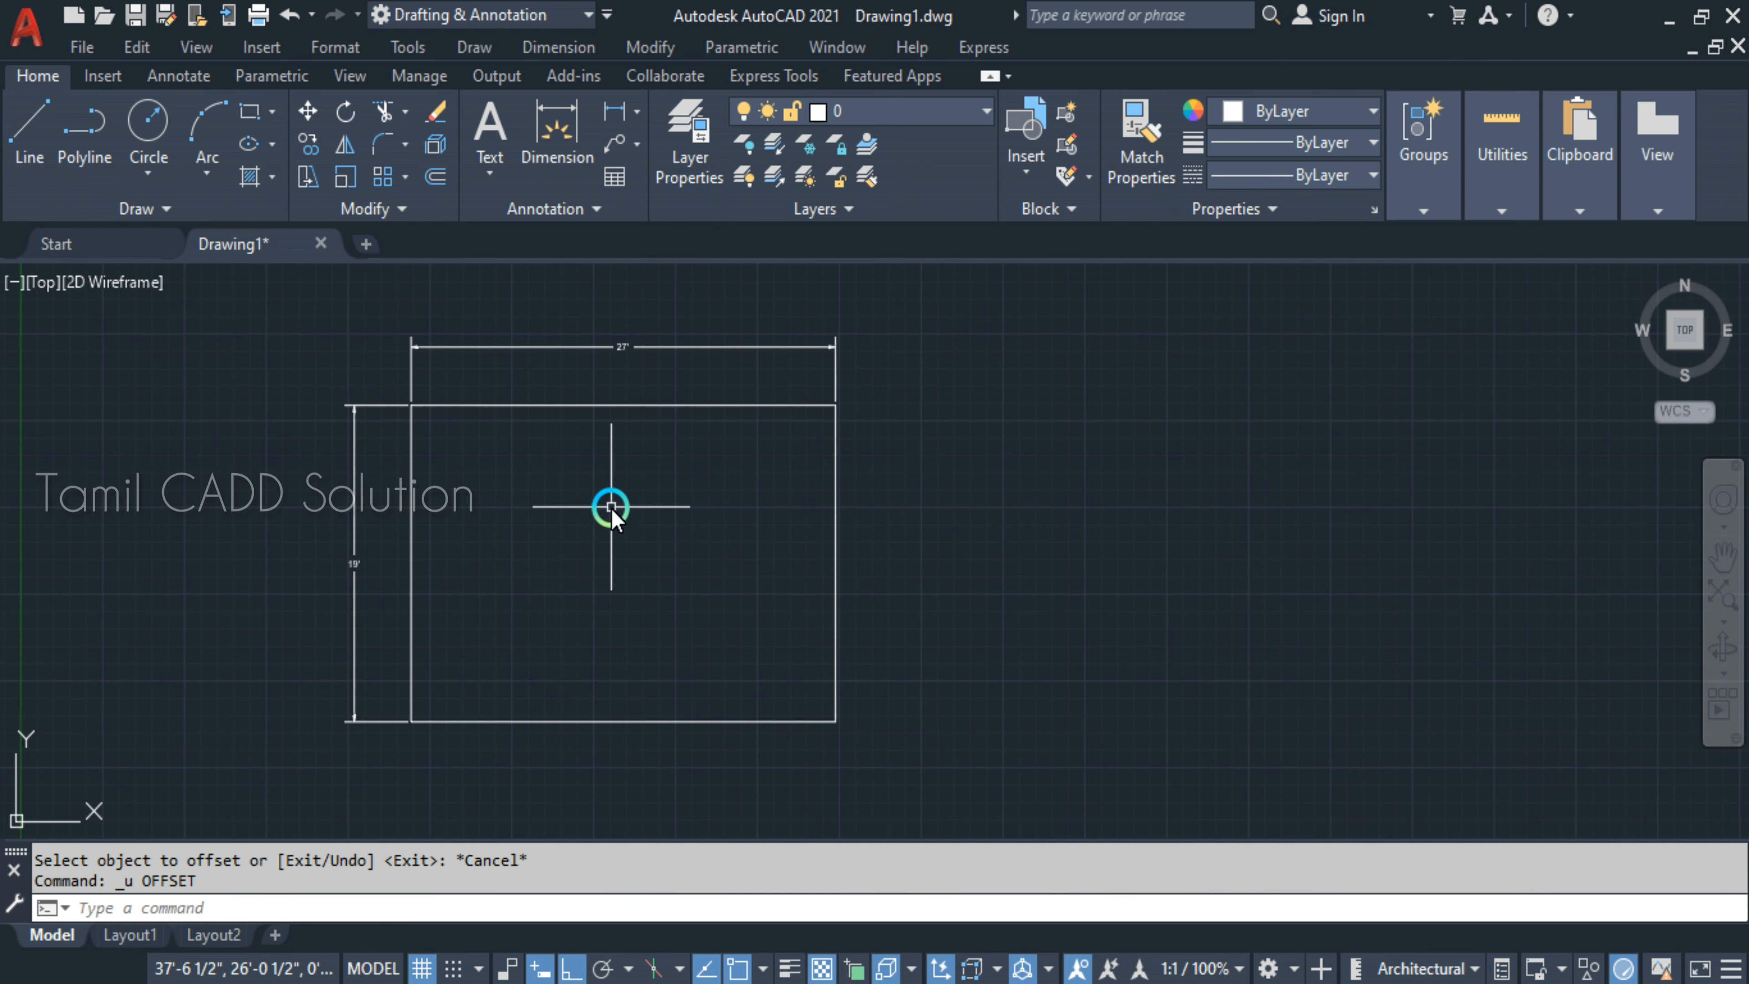
left_click(436, 177)
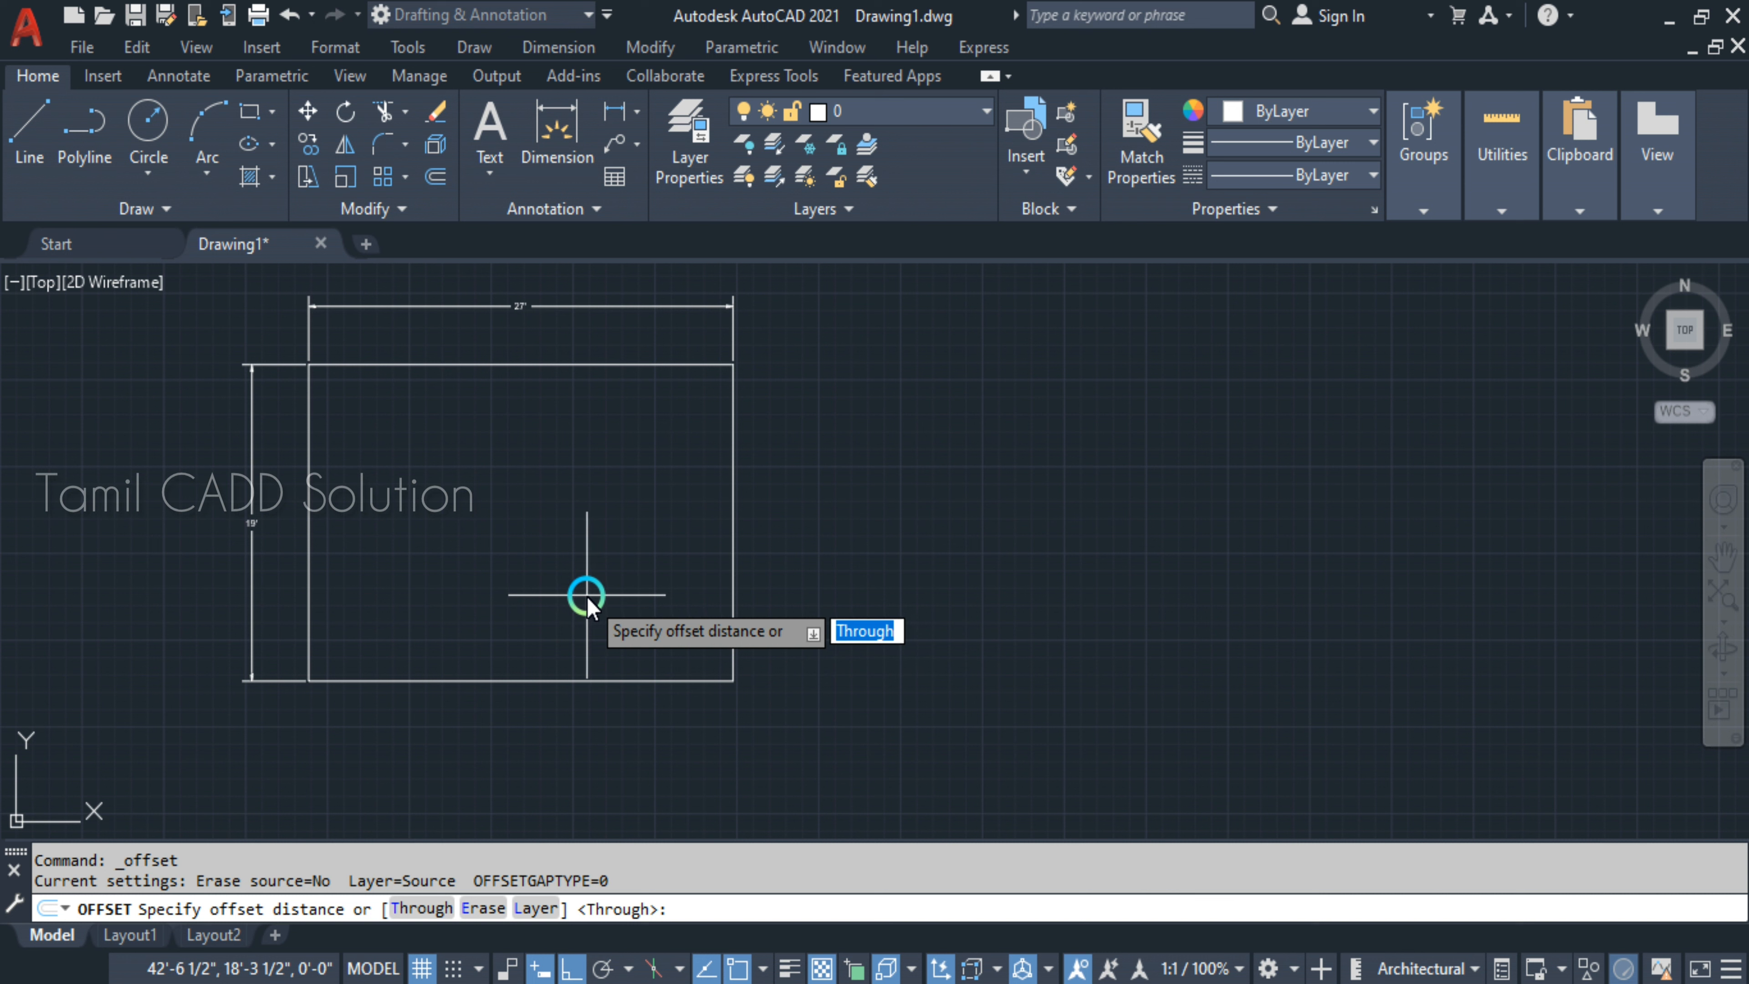
key("Escape")
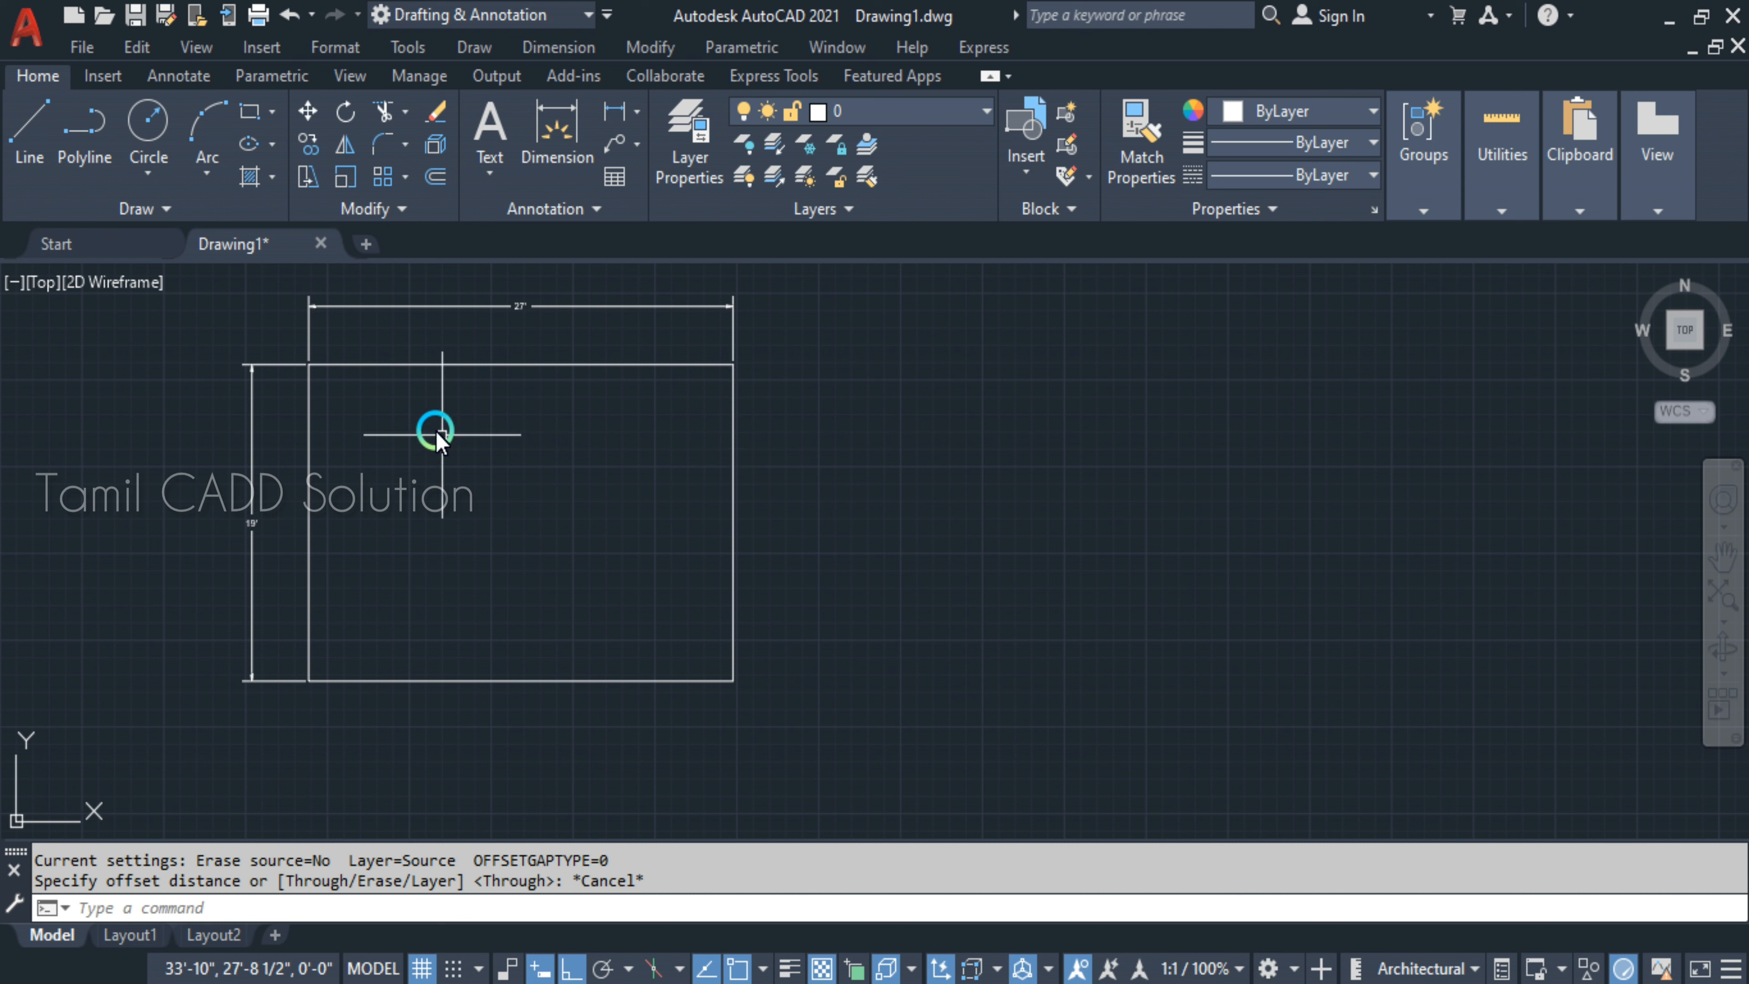
left_click(438, 170)
key("Return")
left_click(466, 366)
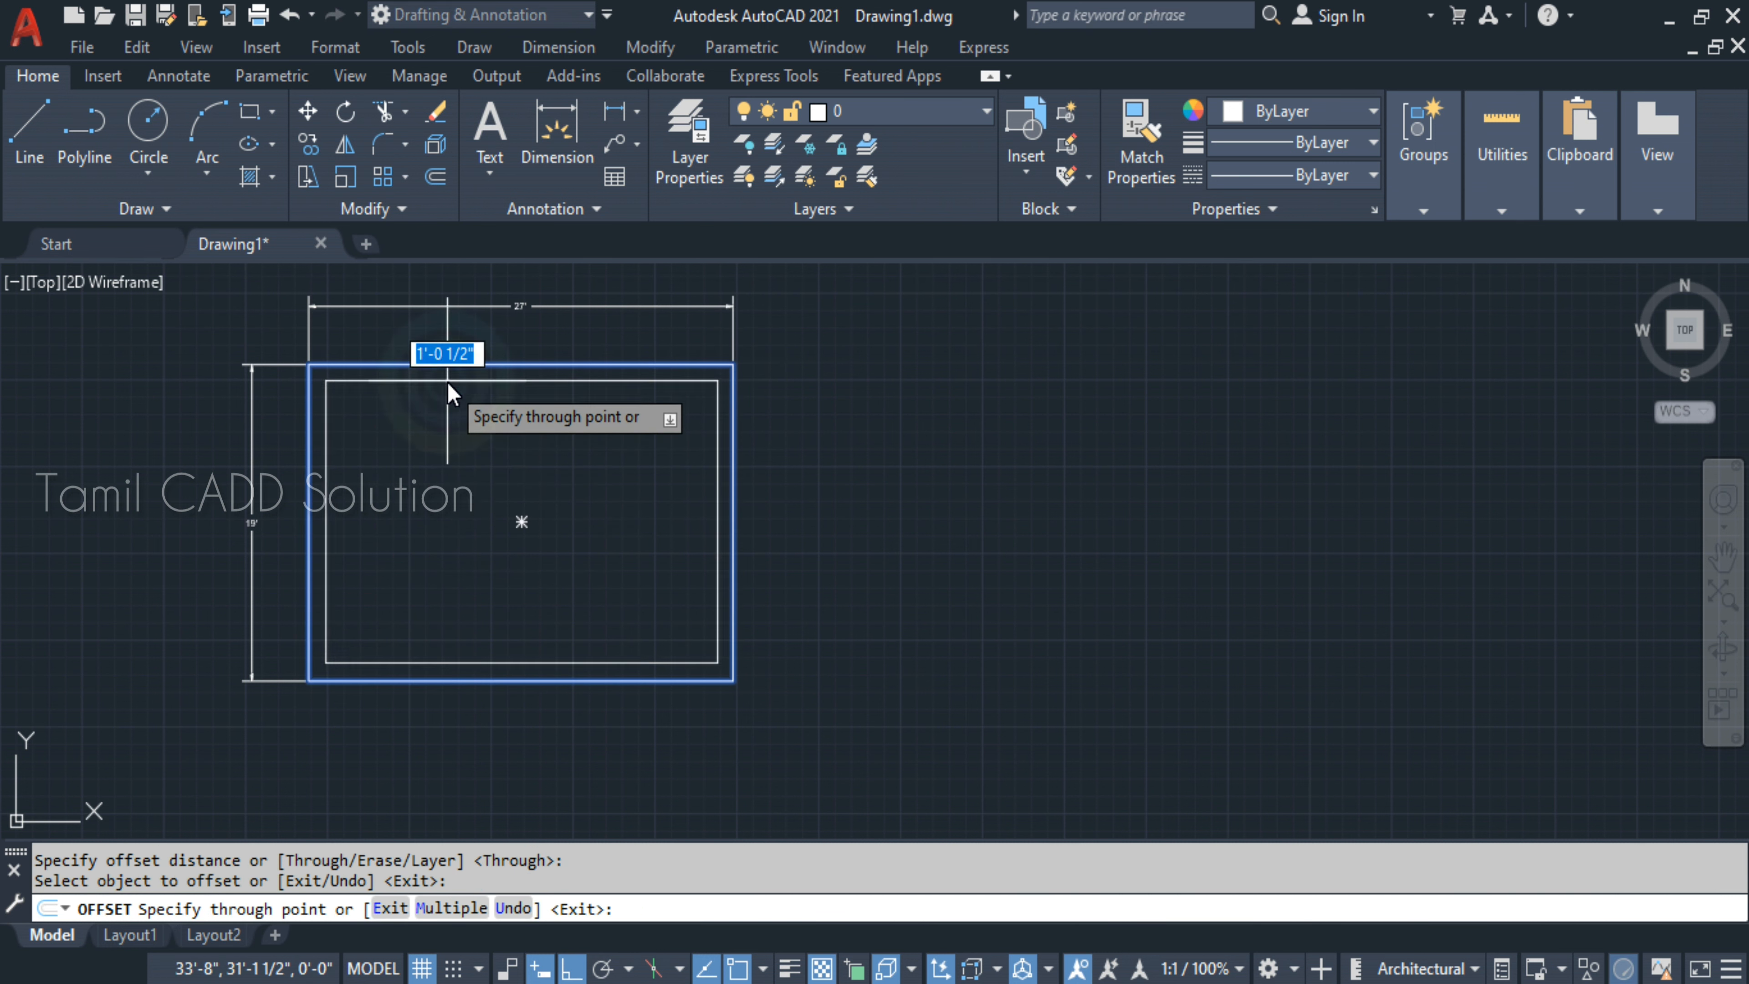
key("Escape")
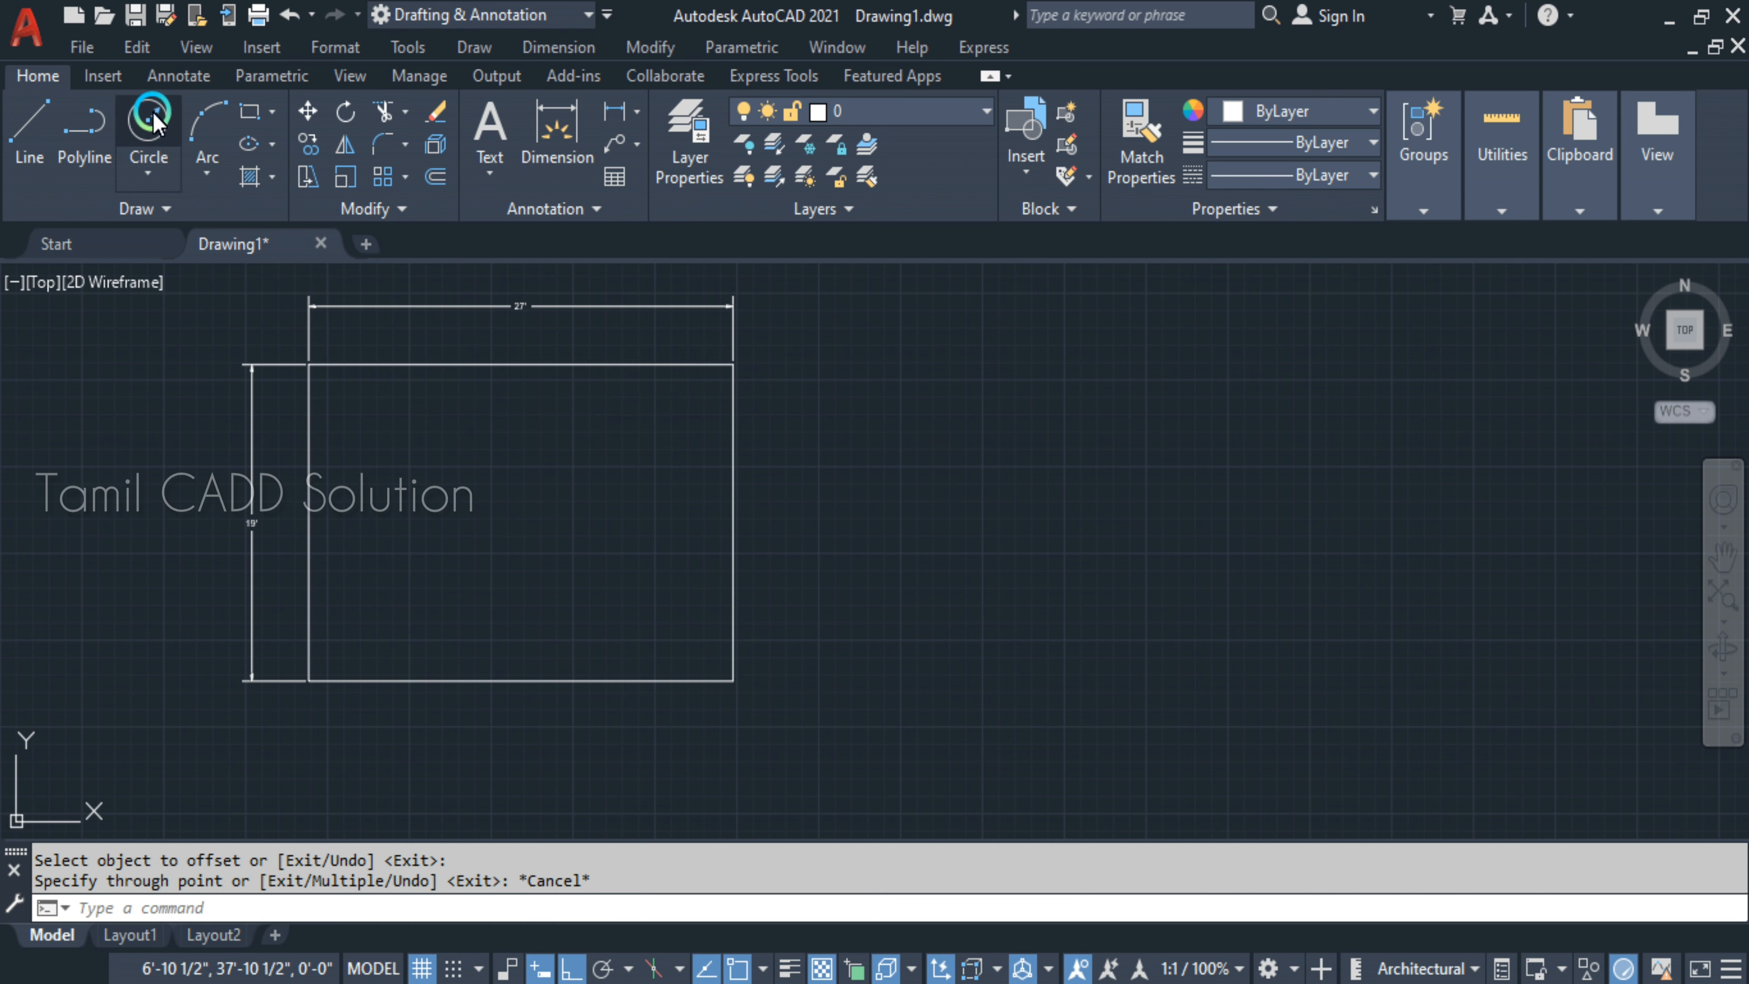
- Draw a closed box of four separate lines, about 14'-6" by 10'-8", to the right of the dimensioned rectangle
left_click(43, 148)
left_click(944, 613)
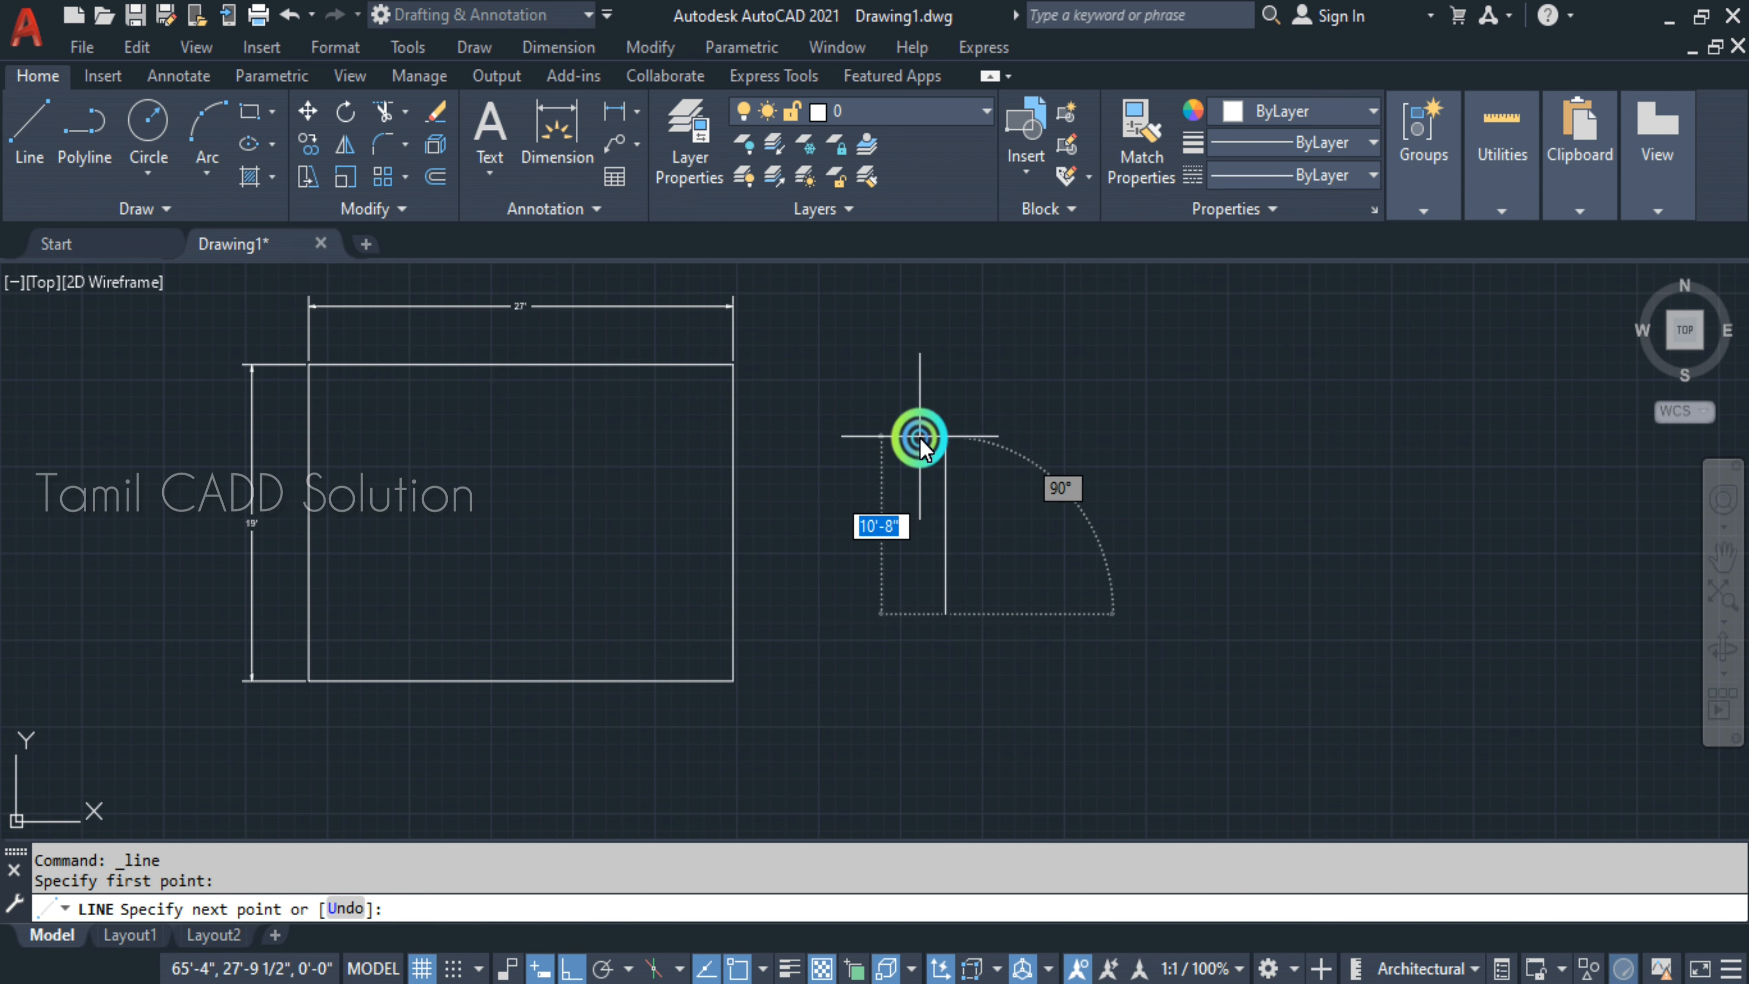
left_click(919, 437)
left_click(1174, 430)
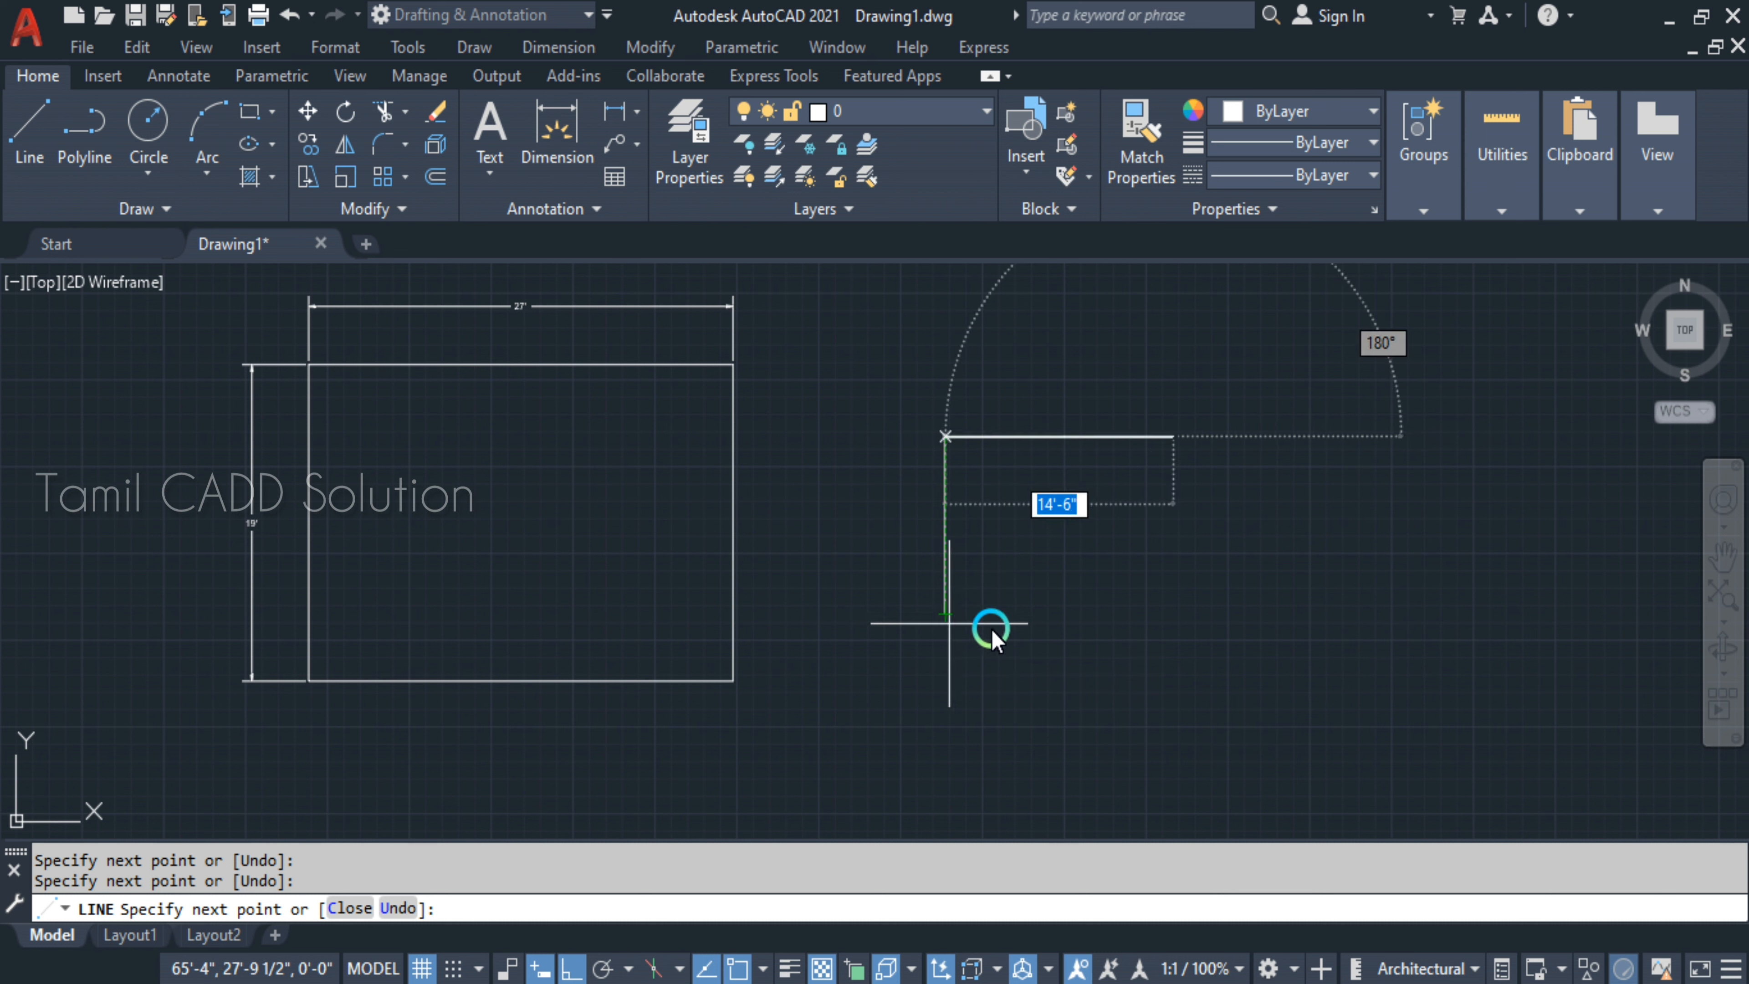
left_click(1157, 625)
left_click(939, 625)
key("Escape")
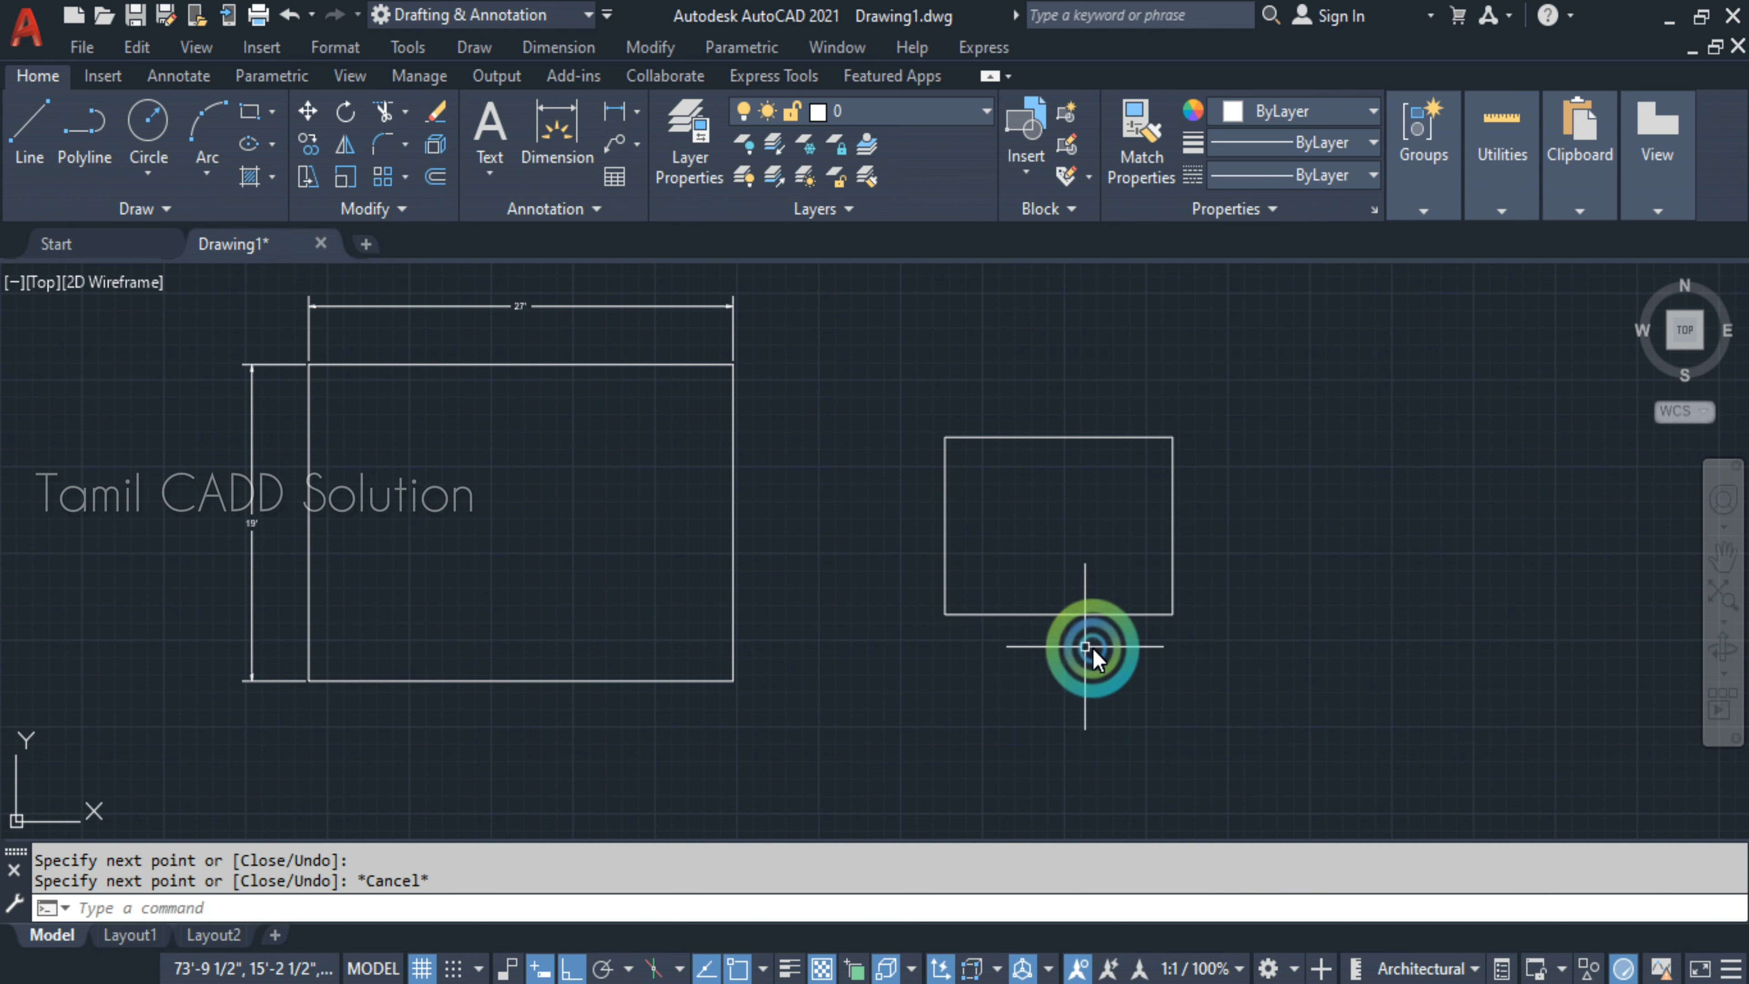
- Offset each of the box's four lines inward individually with the Through option, the bottom one by about 1'-7 1/2"
type("o")
key("Return")
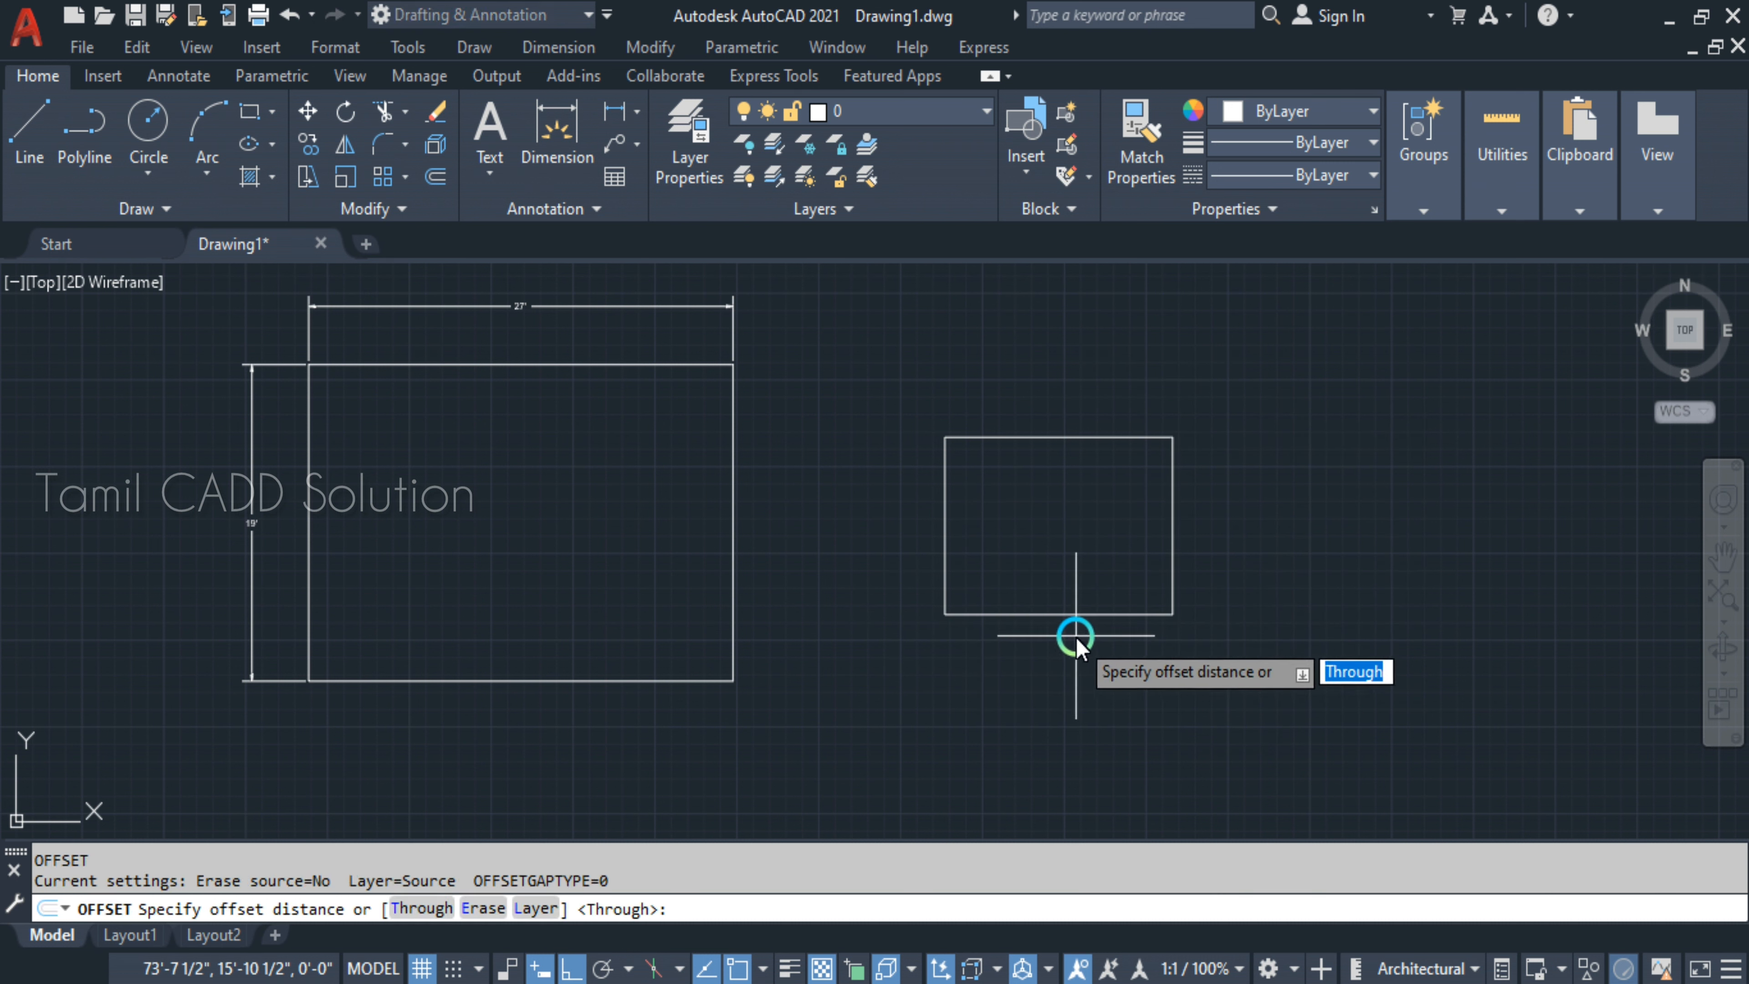
key("Return")
left_click(1021, 613)
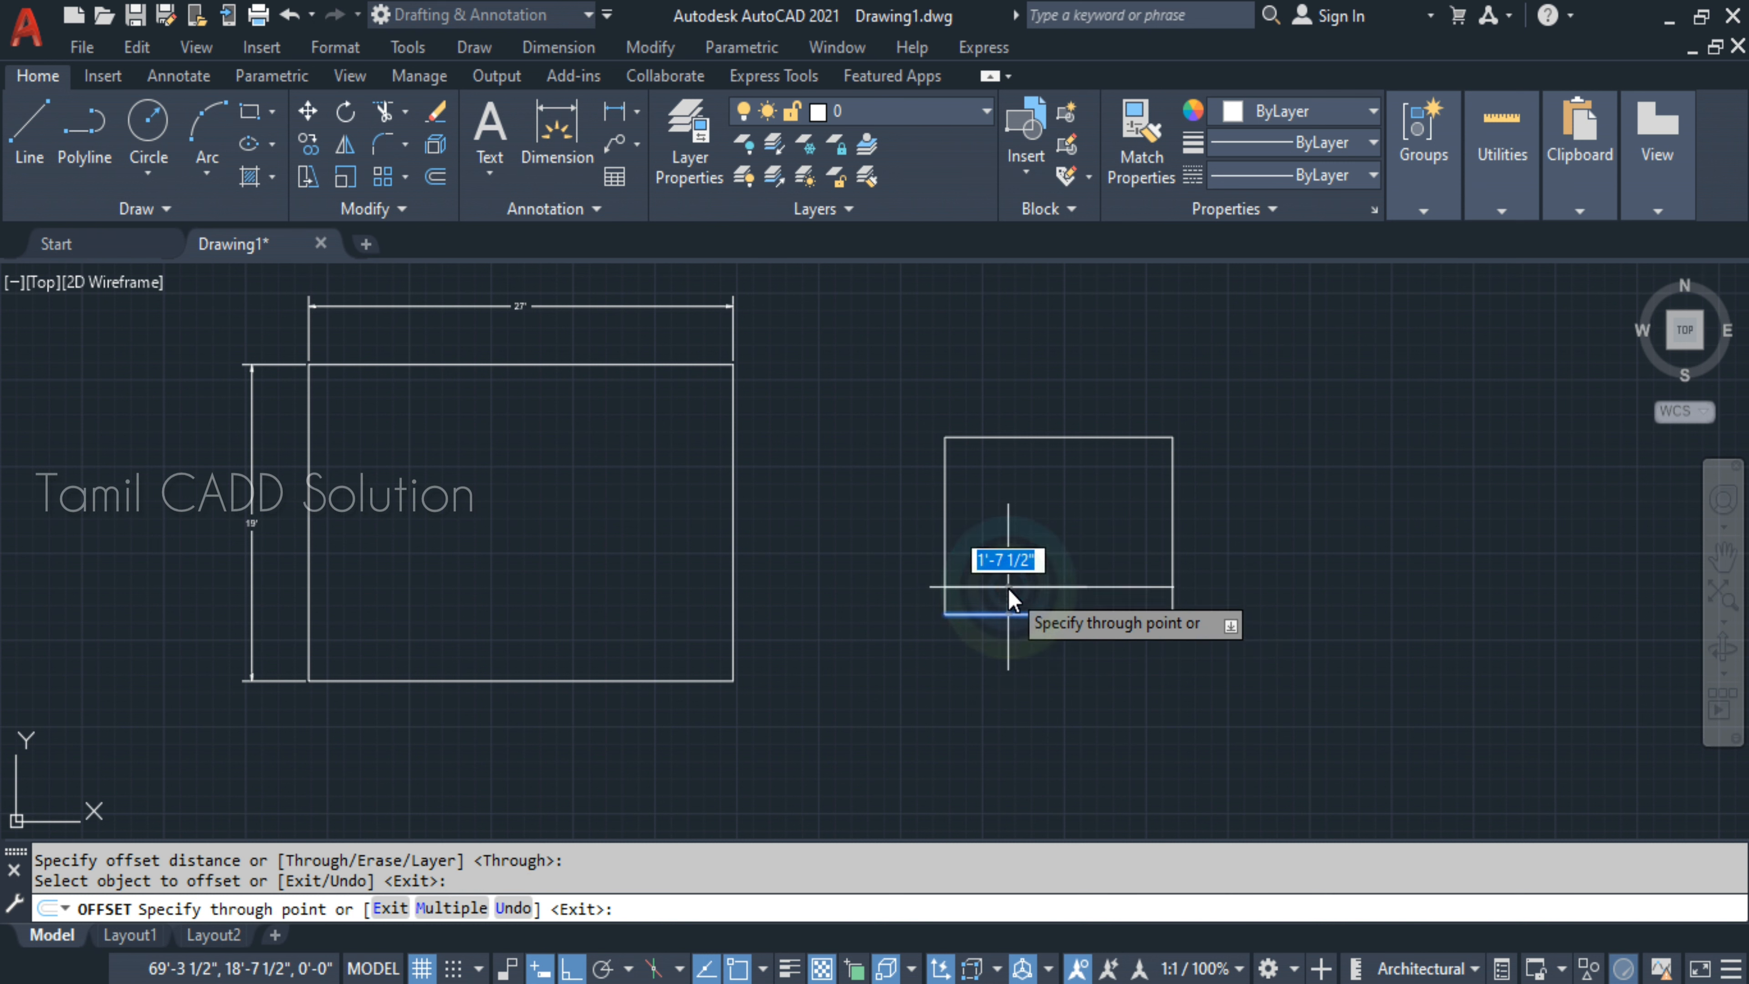
left_click(1007, 588)
left_click(944, 523)
left_click(1005, 531)
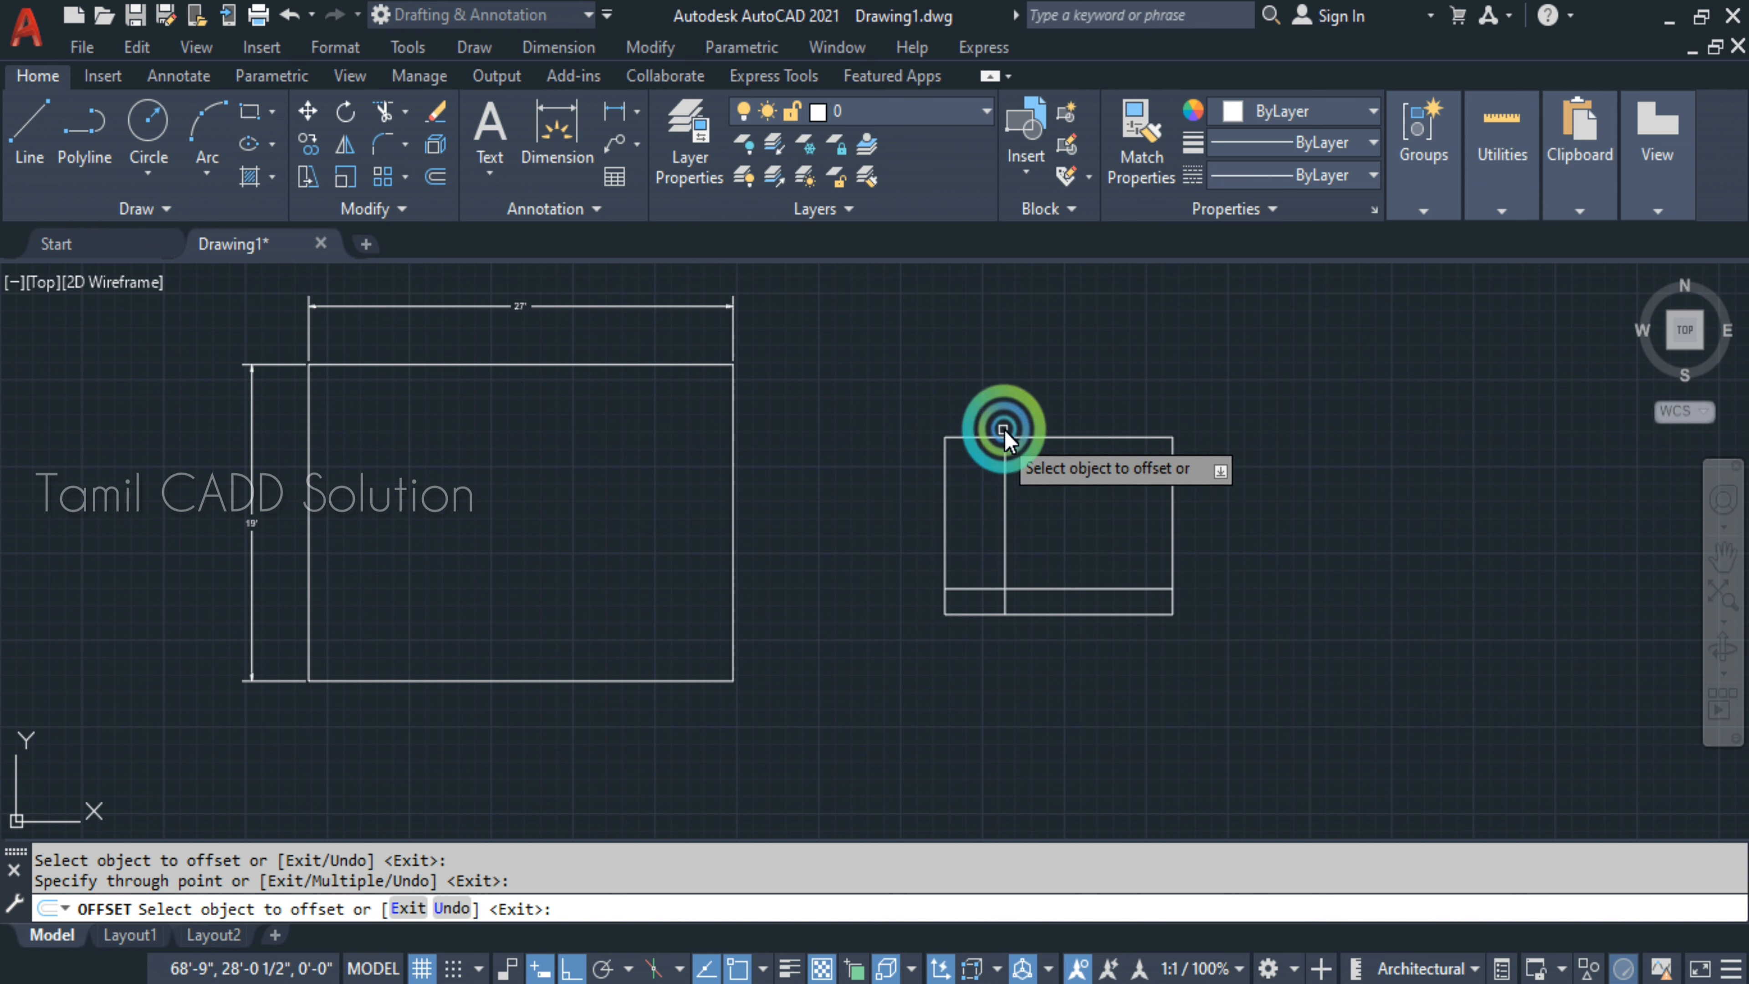
left_click(1057, 436)
left_click(1077, 483)
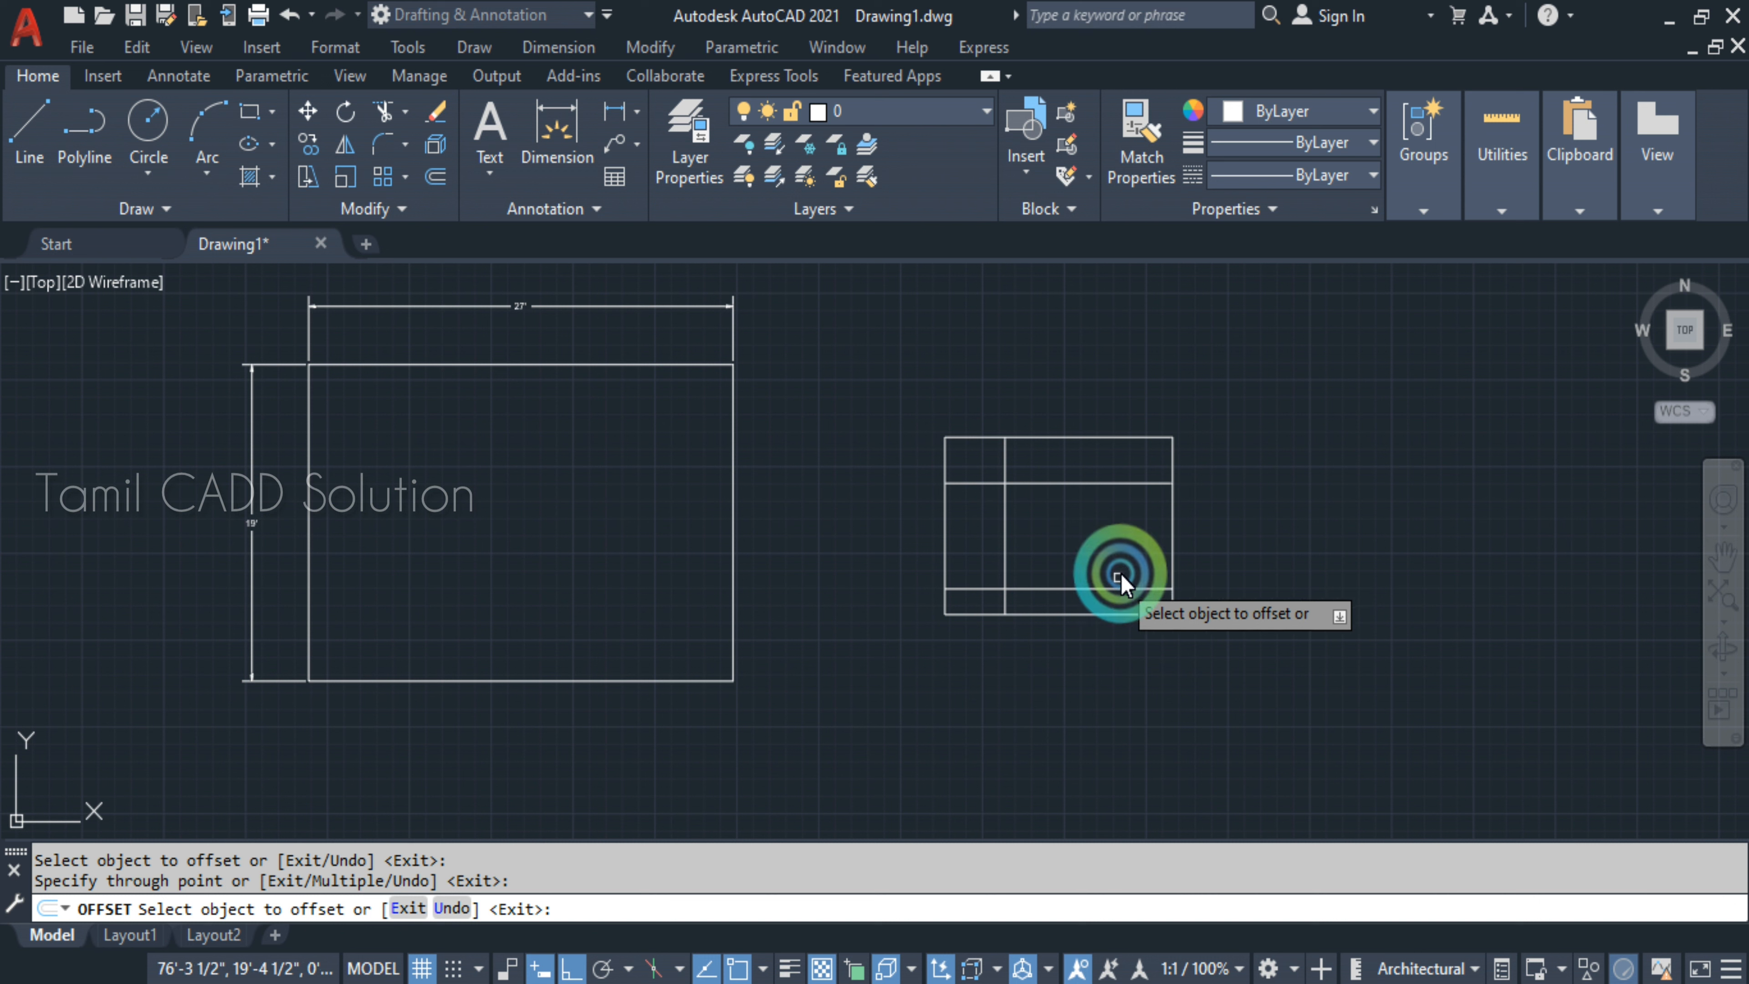
left_click(1172, 536)
left_click(1146, 544)
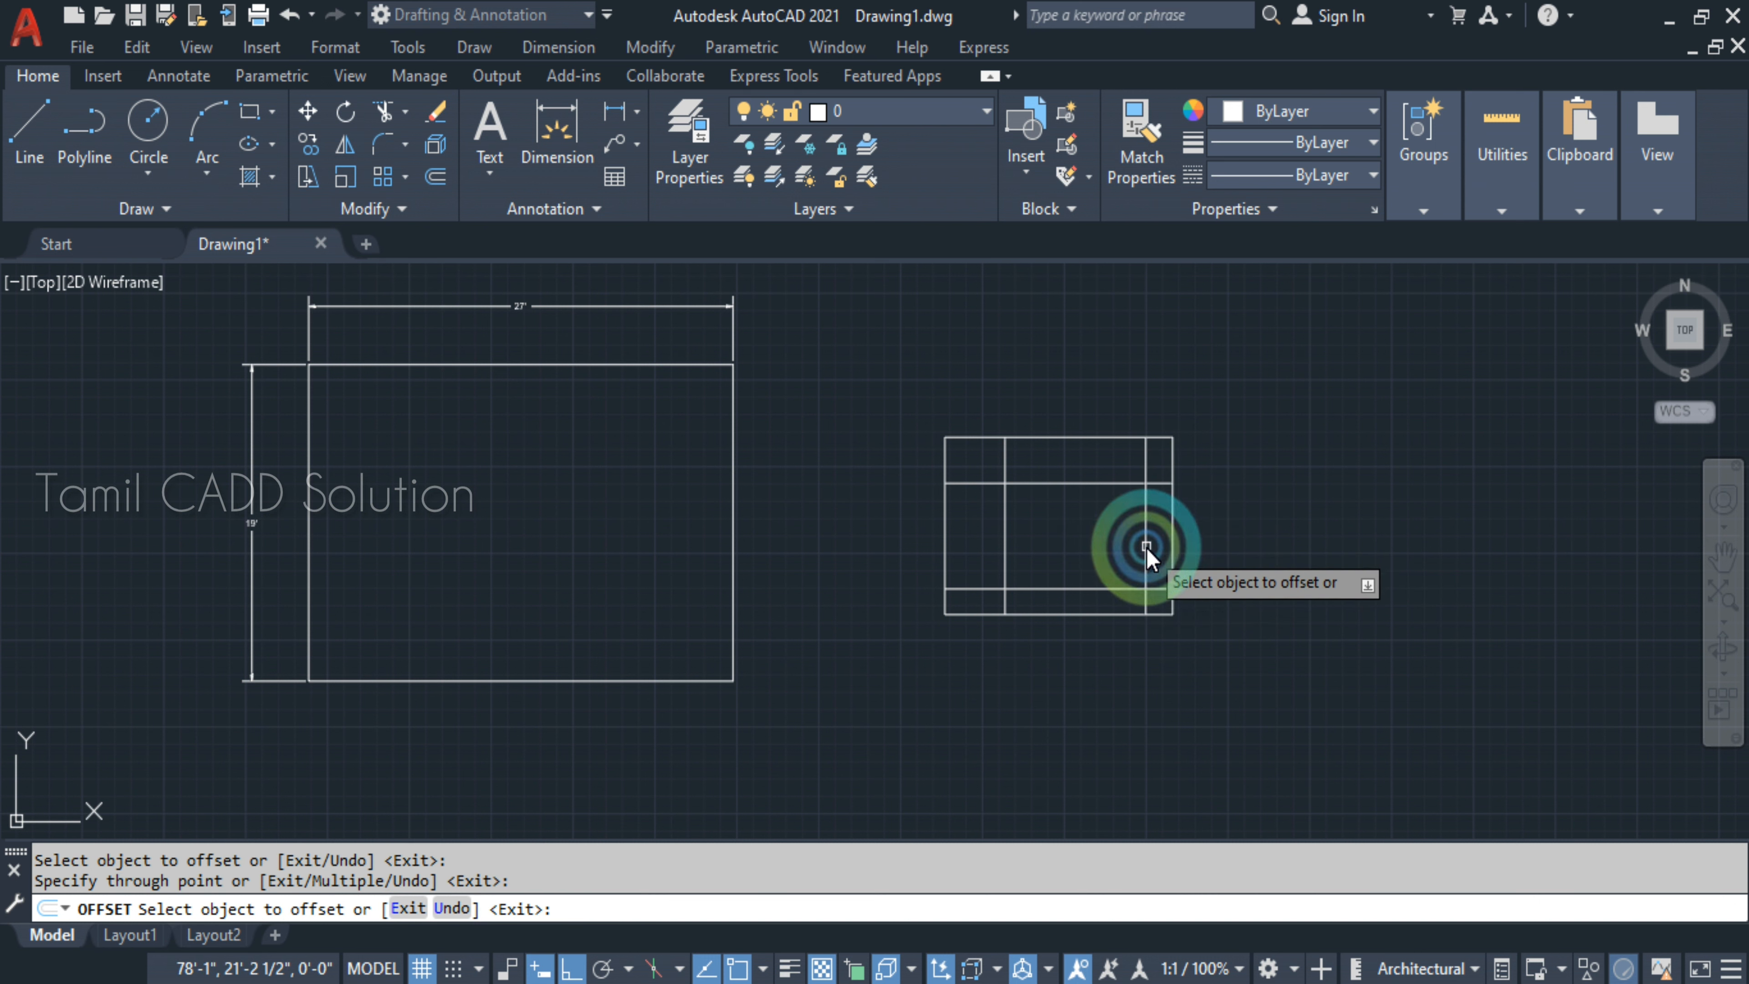
left_click(1094, 564)
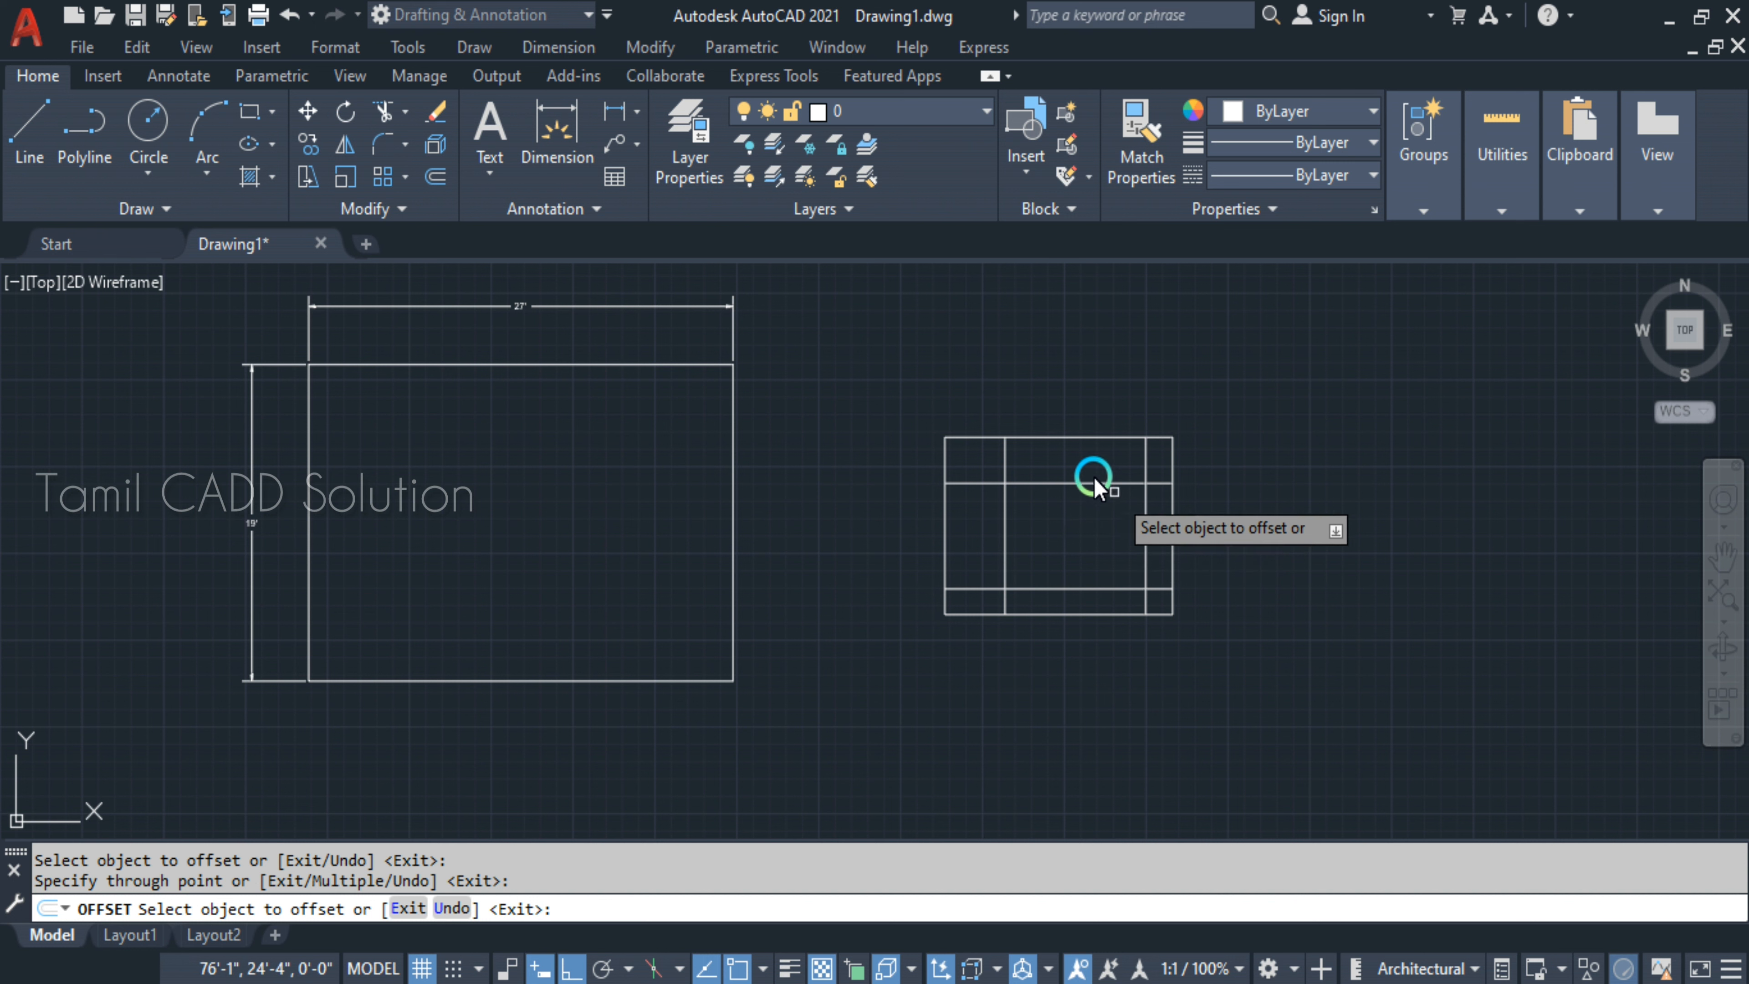
- Offset the dimensioned rectangle 9" inward as a single object and end the Offset command
left_click(589, 680)
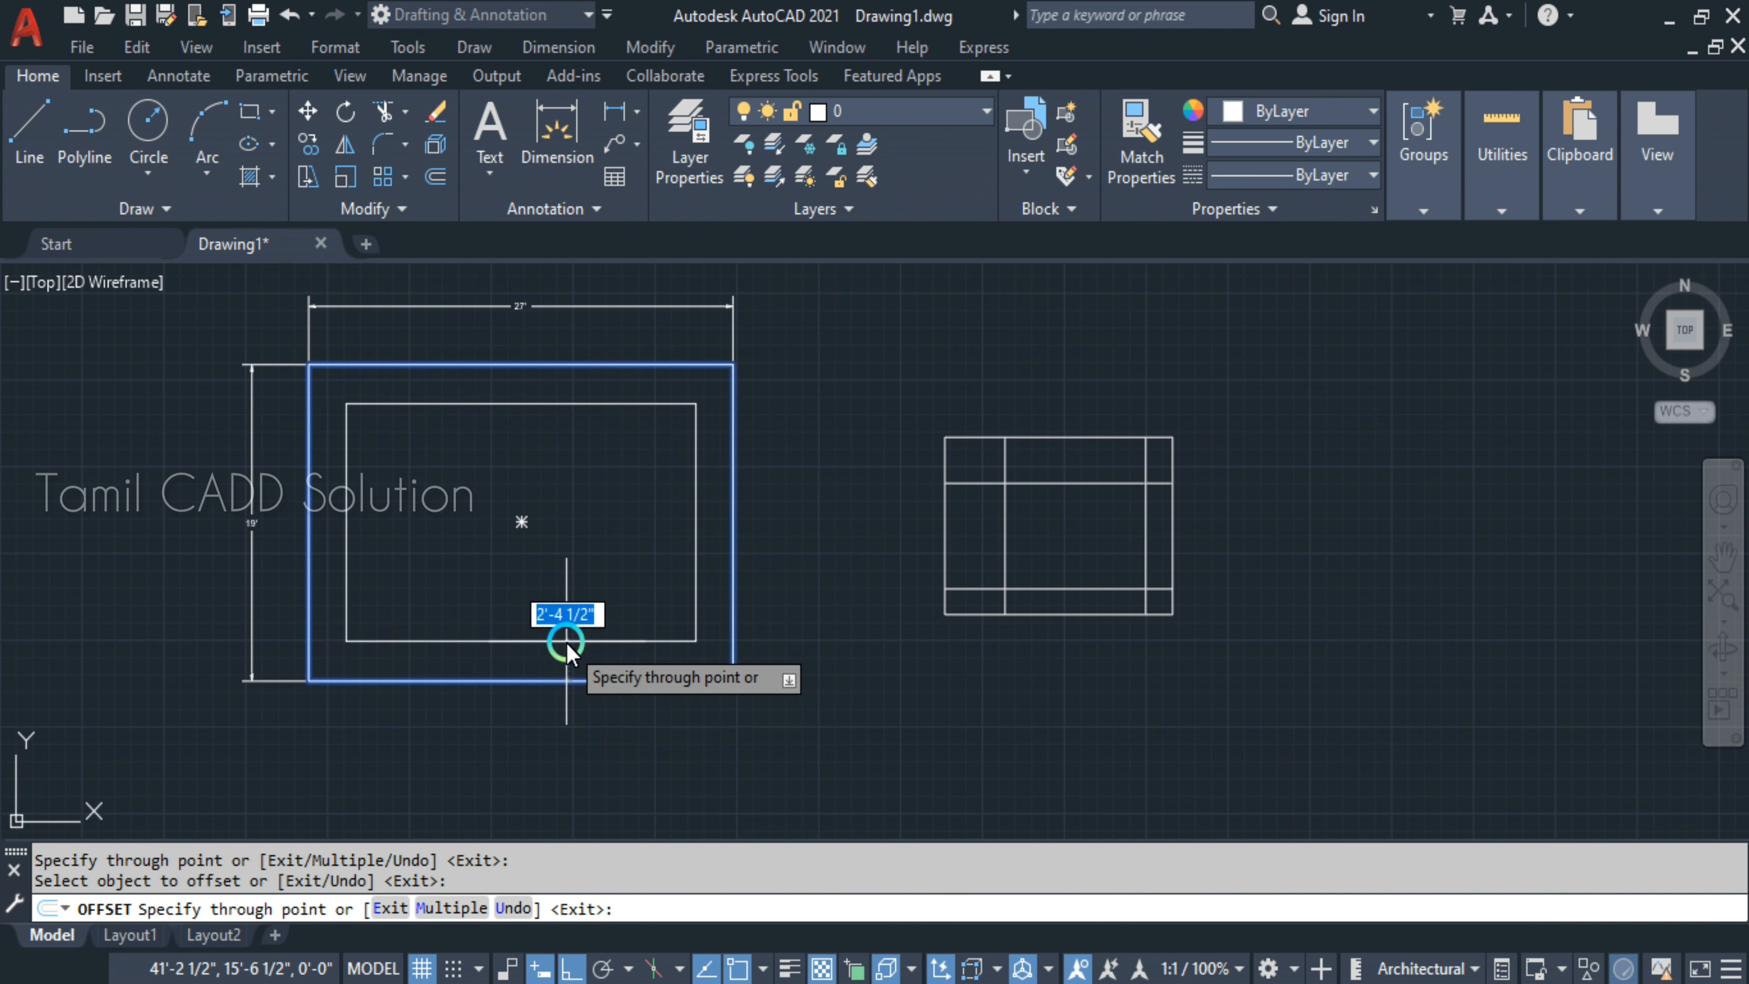
type("9")
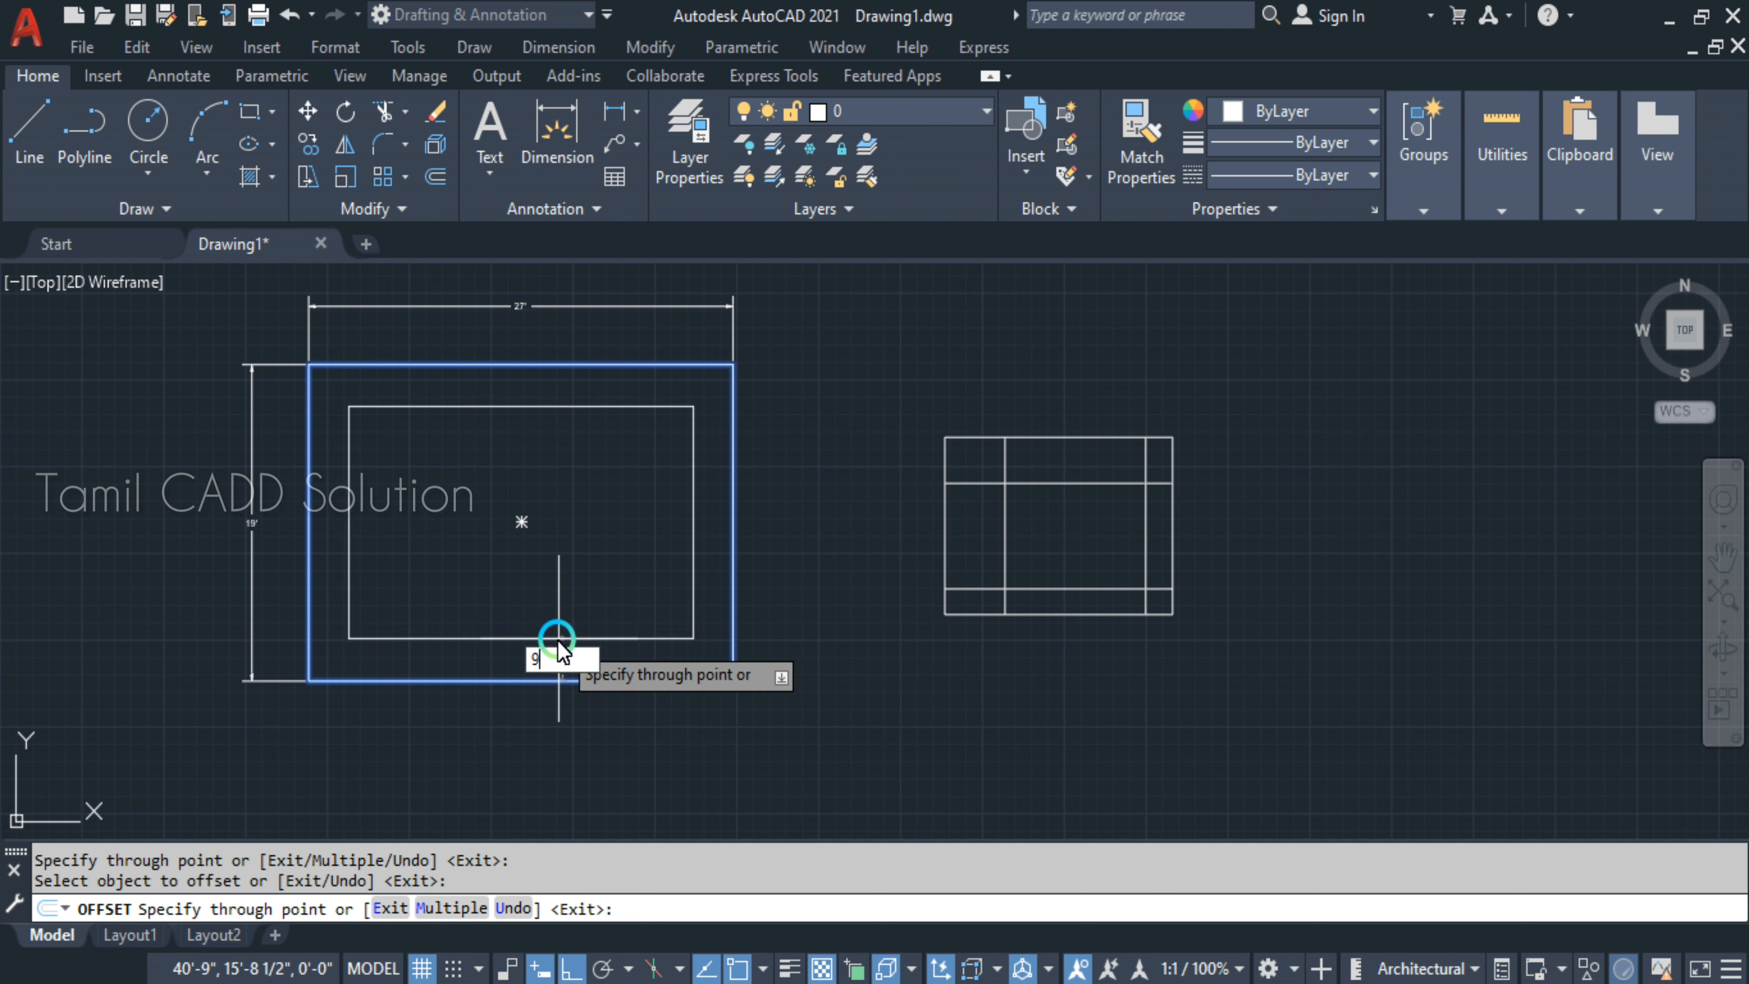
key("Return")
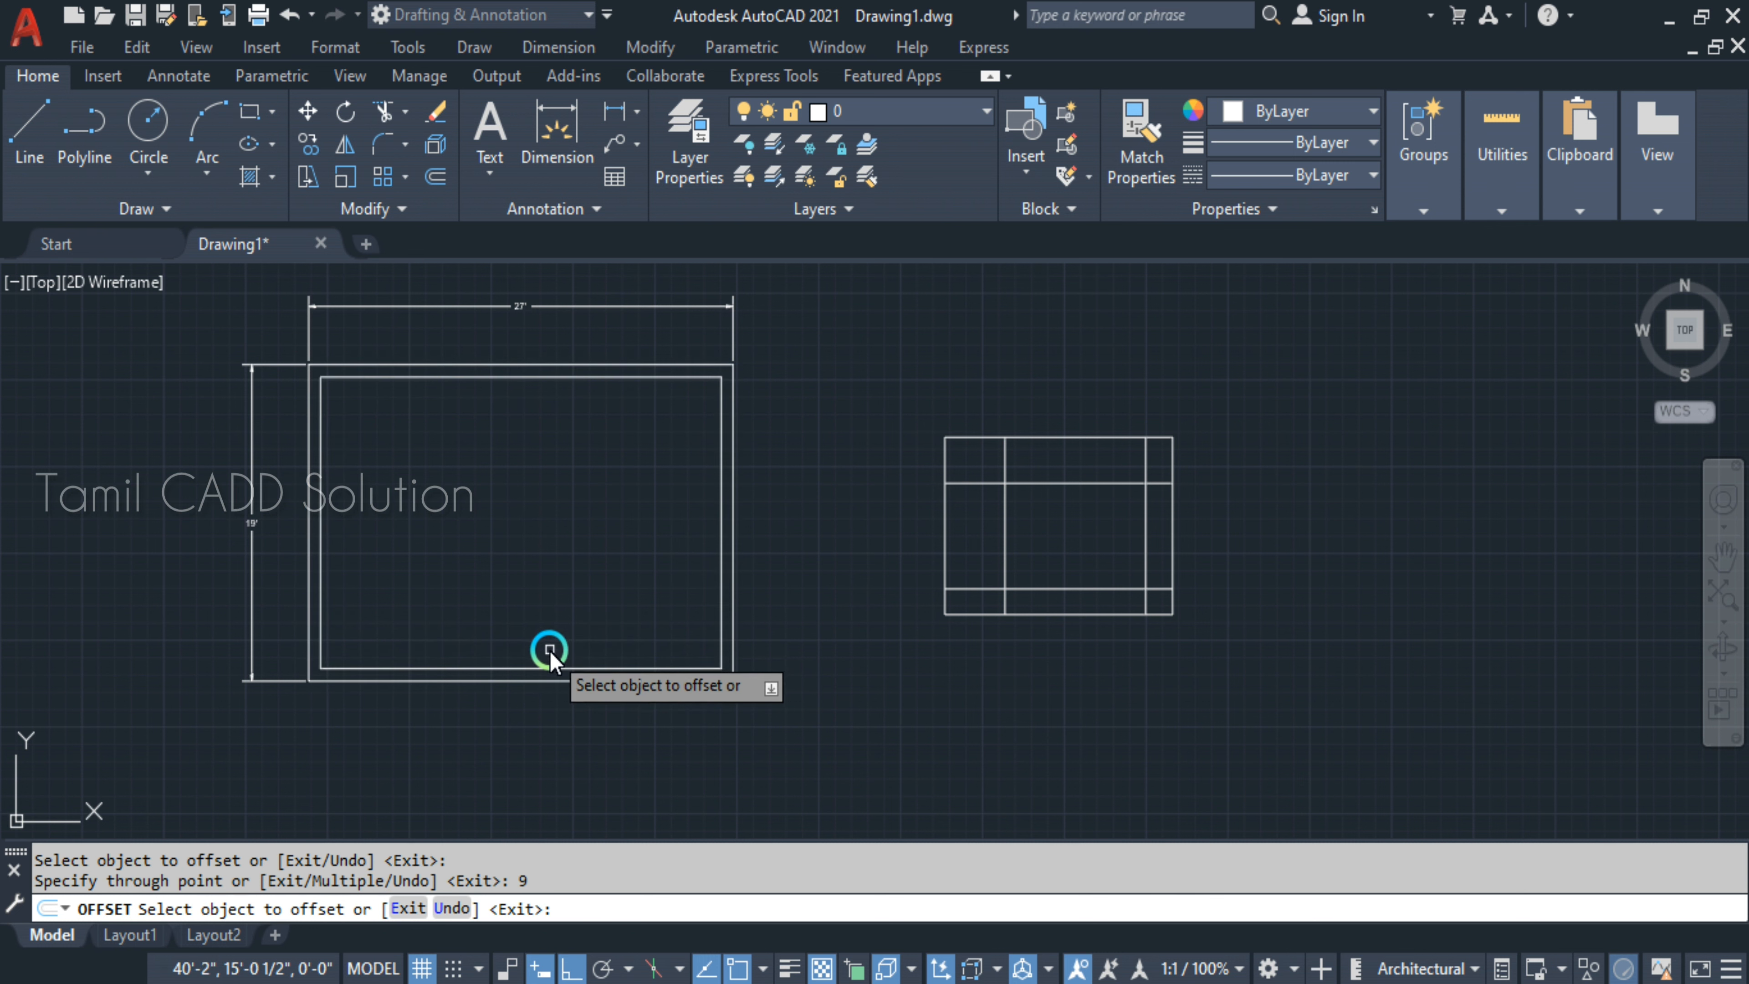
key("Escape")
- Add a vertical linear dimension between the inner and outer rectangles' bottom edges, near their left end
type("dli")
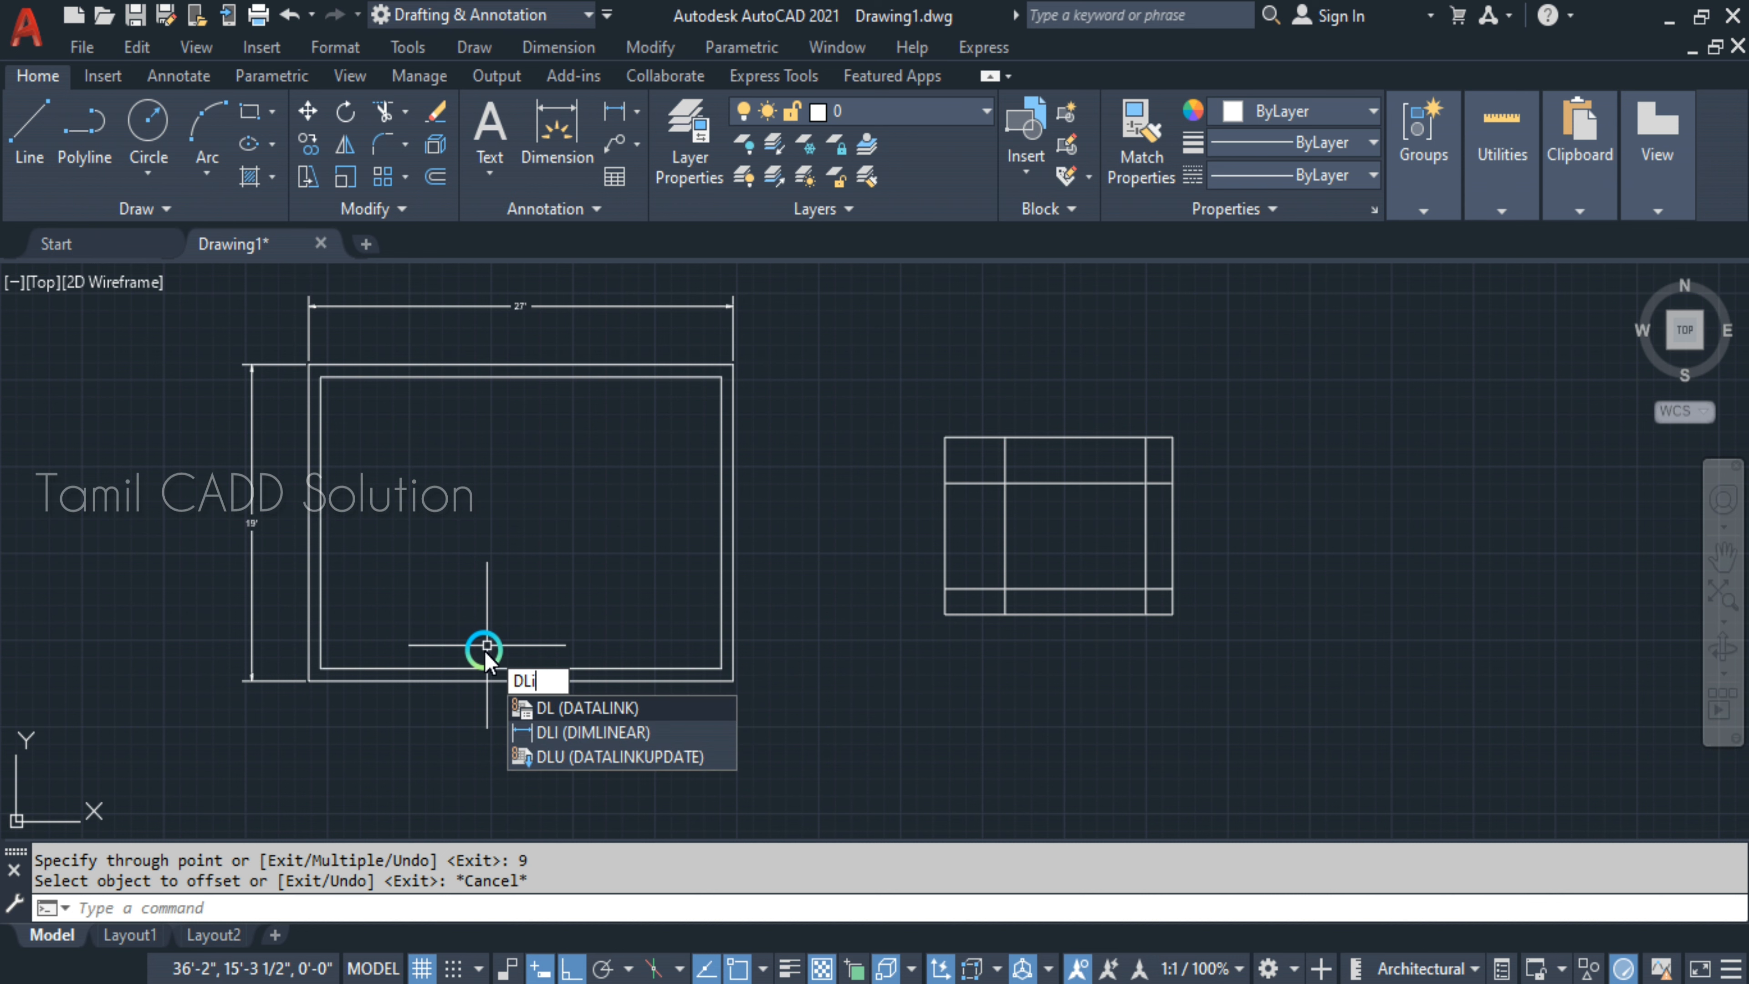
key("Return")
scroll(376, 708, "up", 6)
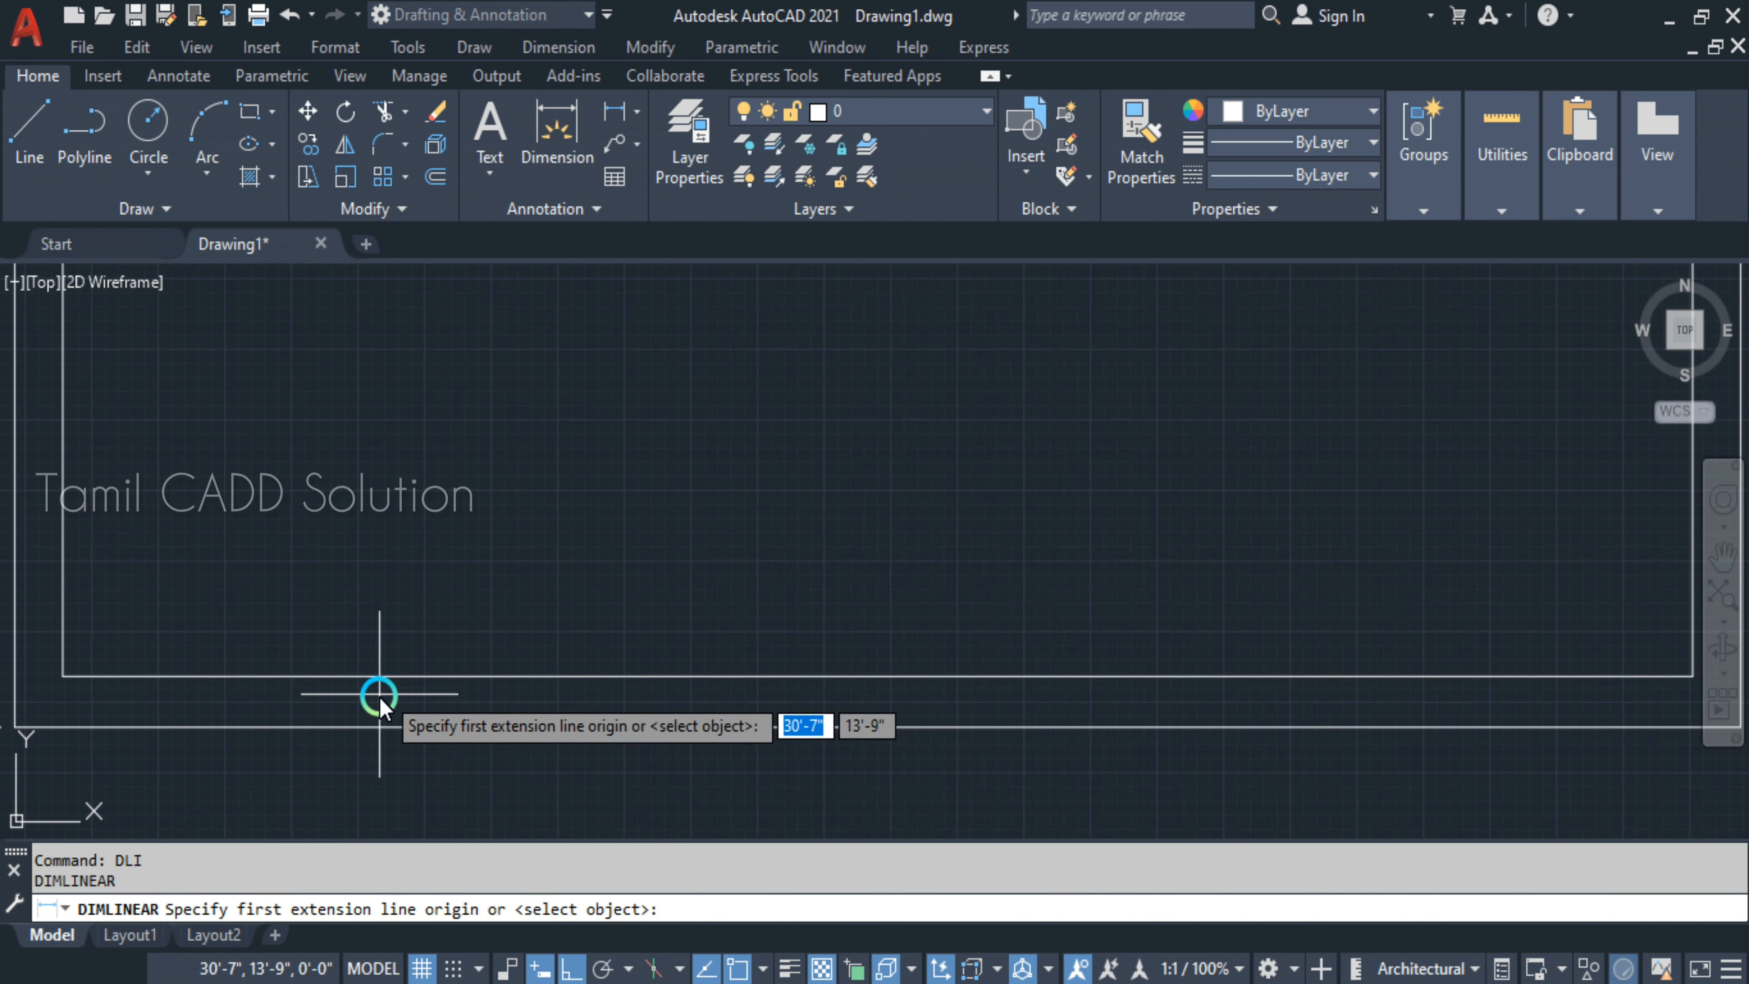
left_click(371, 675)
left_click(370, 727)
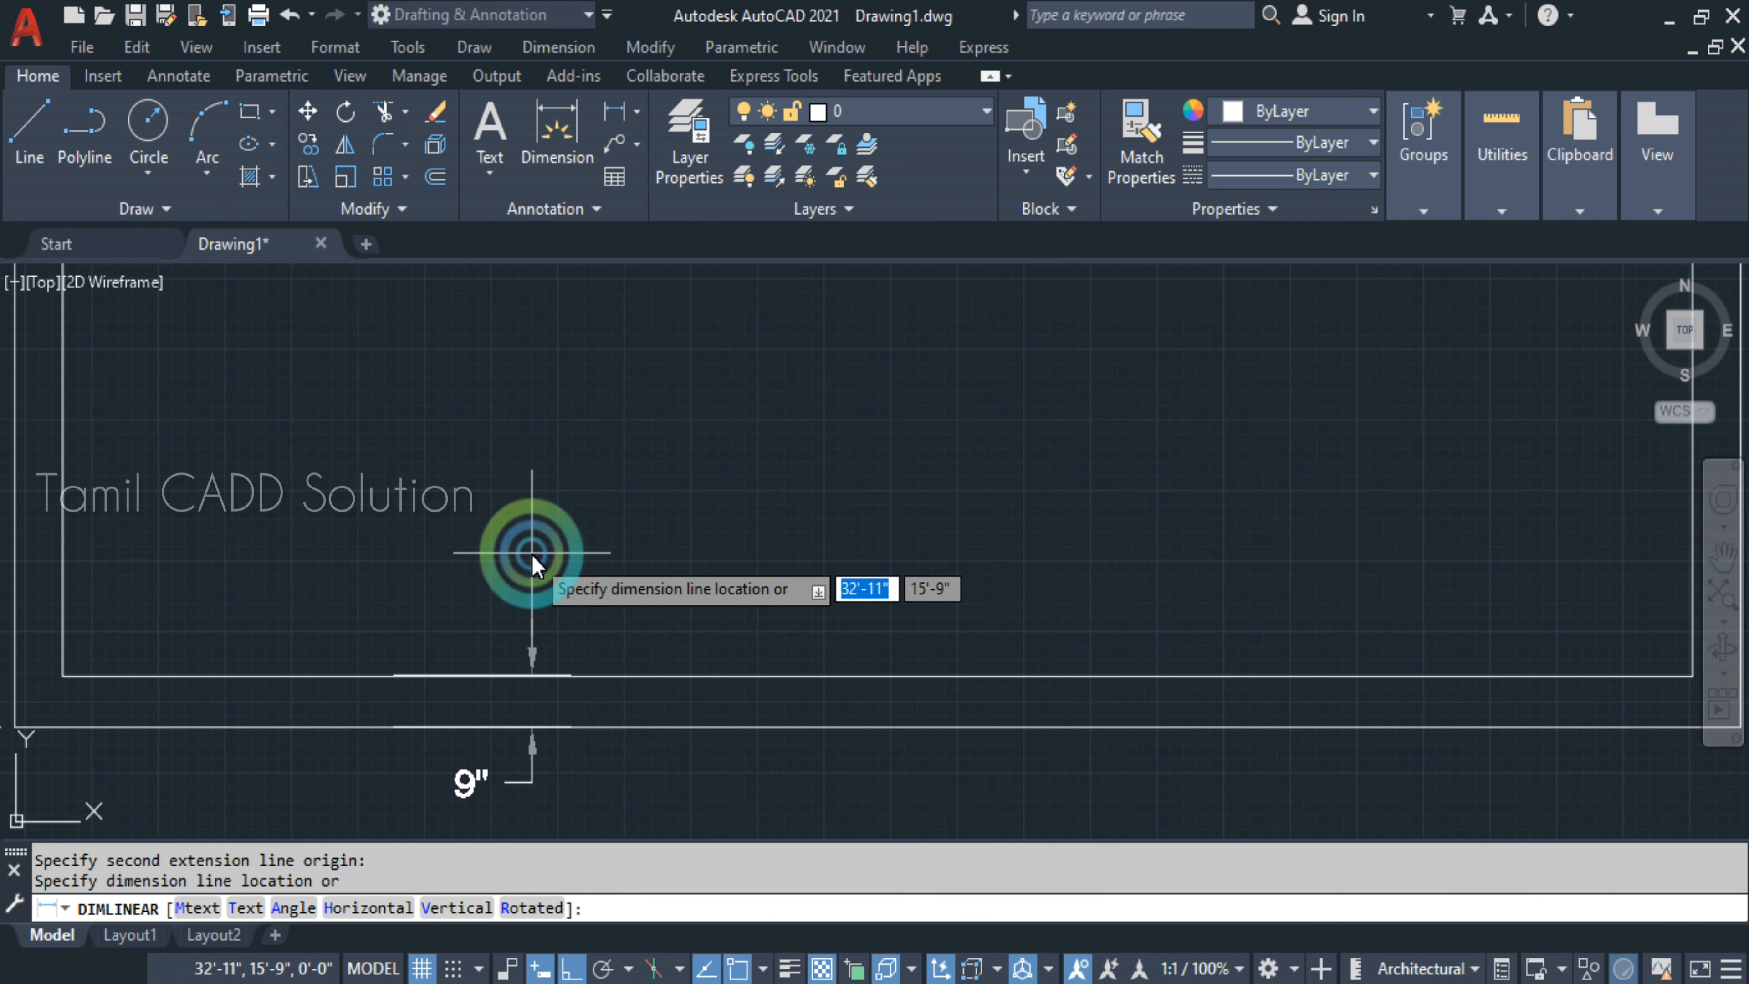
left_click(519, 547)
scroll(521, 614, "down", 3)
scroll(518, 649, "up", 5)
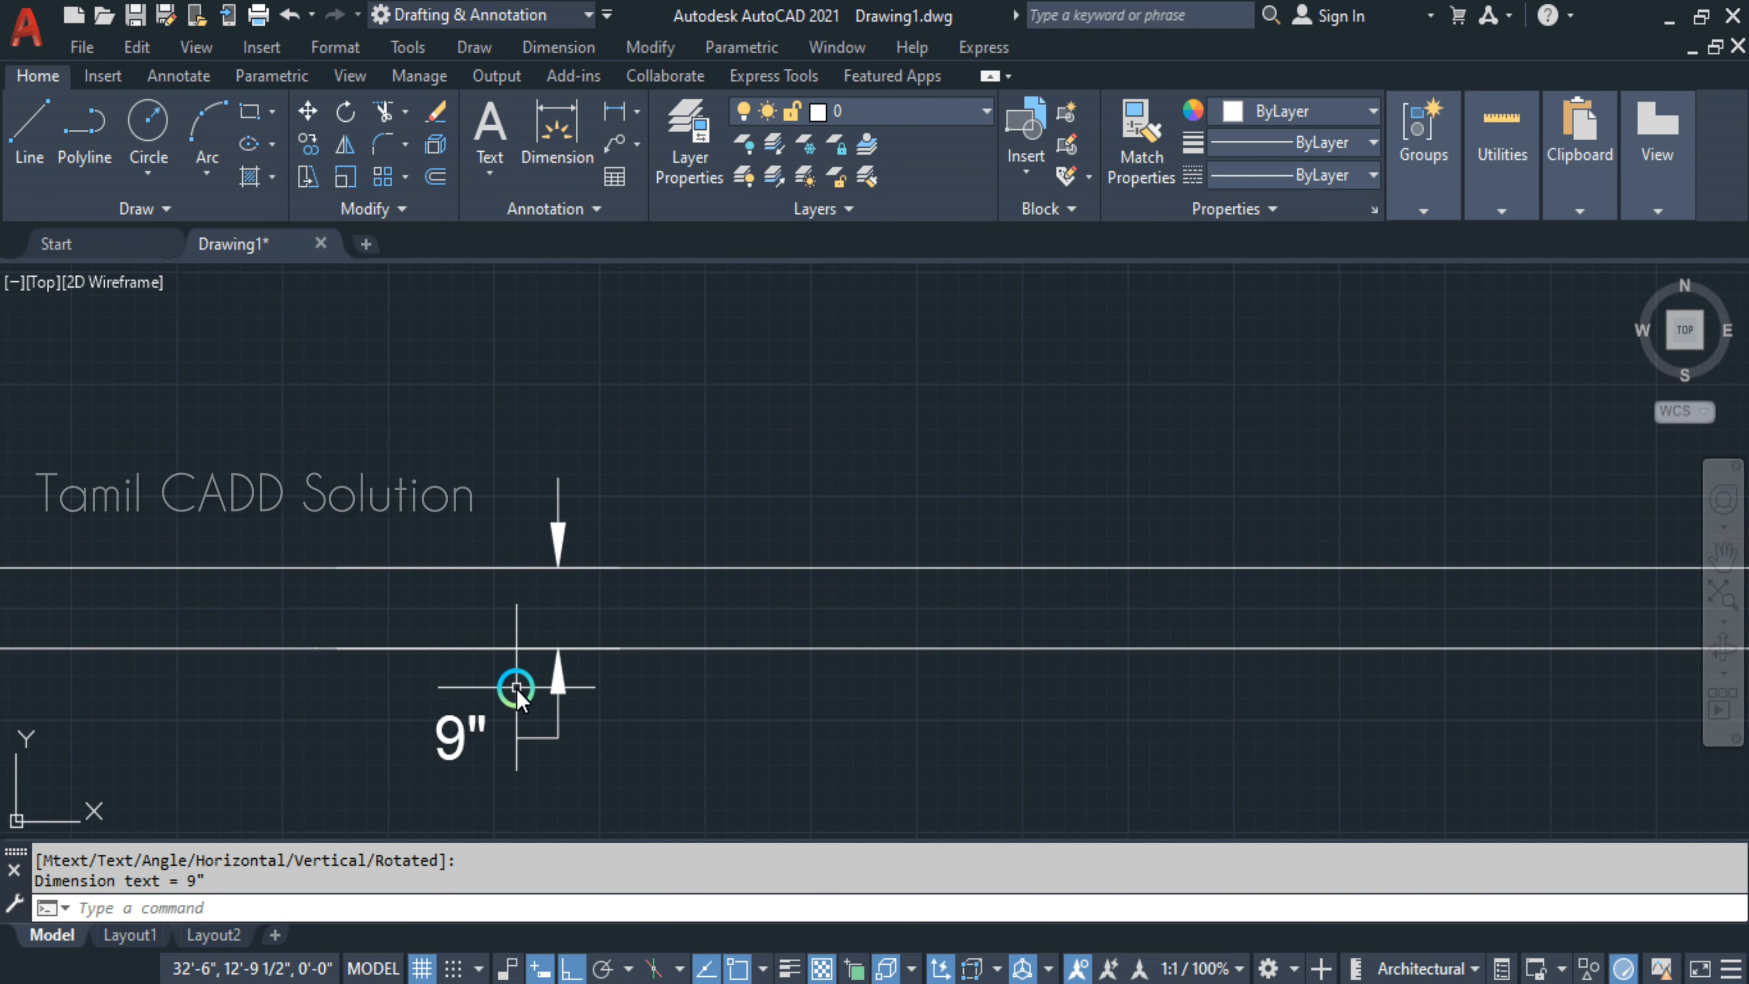
scroll(515, 689, "down", 2)
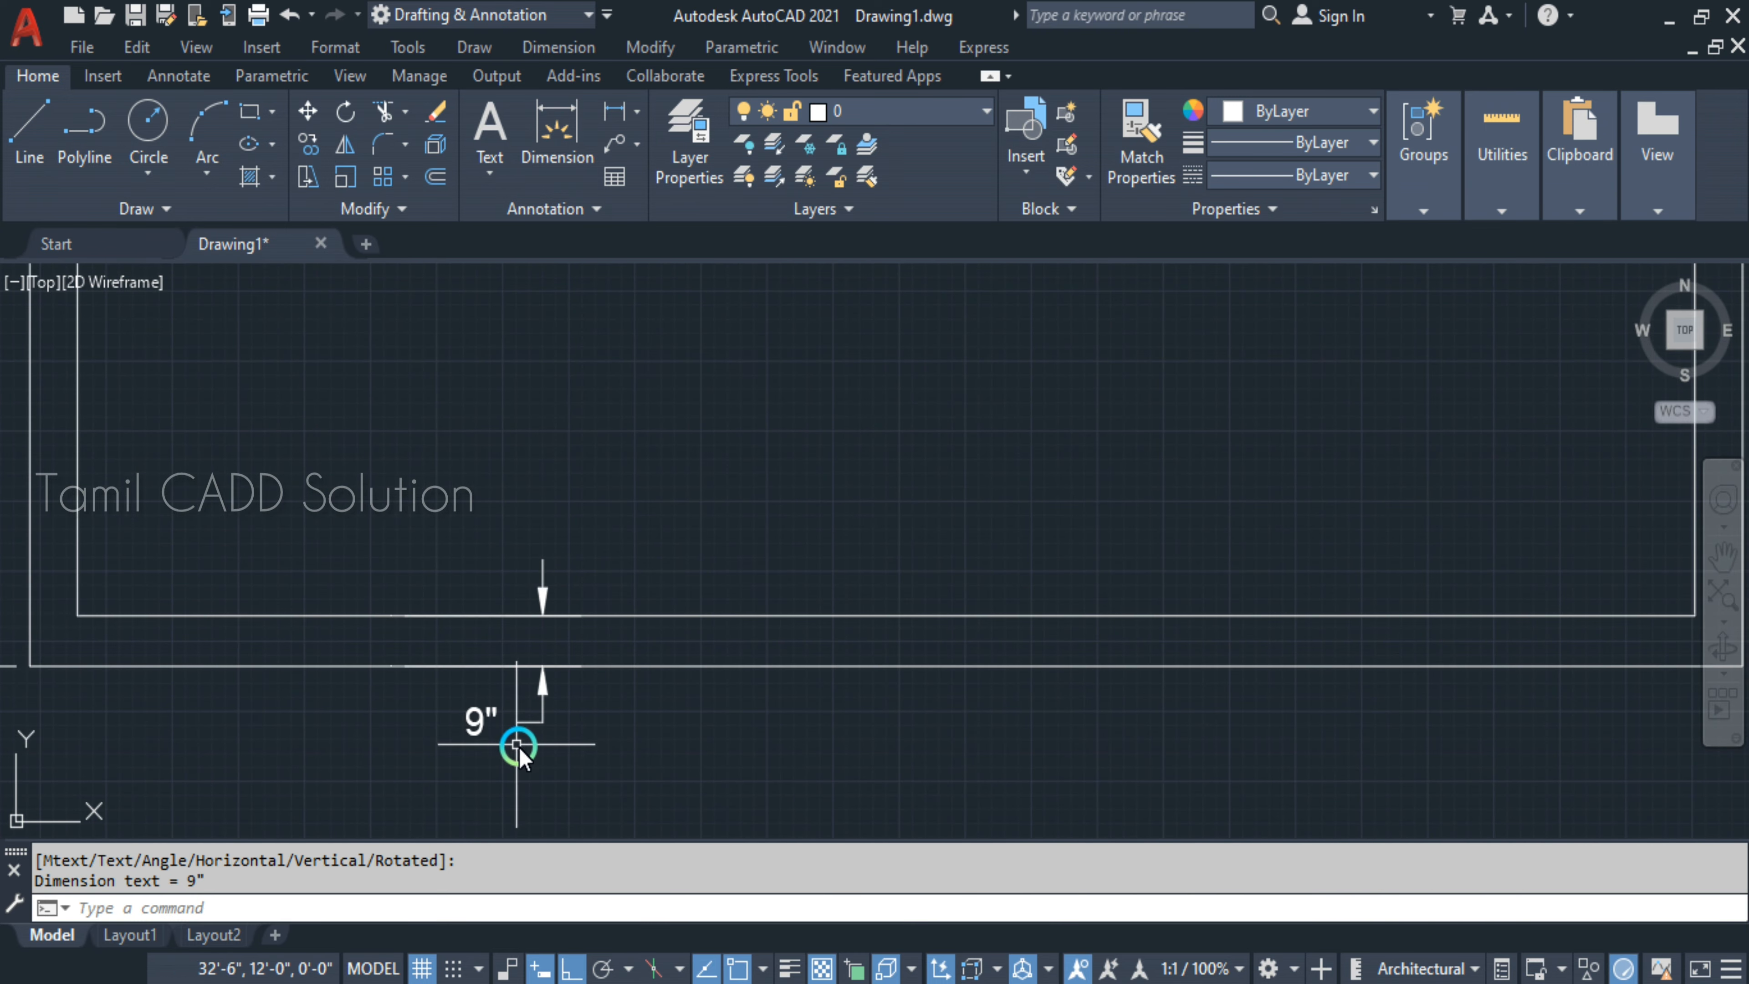
- Delete the small vertical dimension between the inner and outer rectangles' bottom edges
left_click(573, 718)
left_click(524, 714)
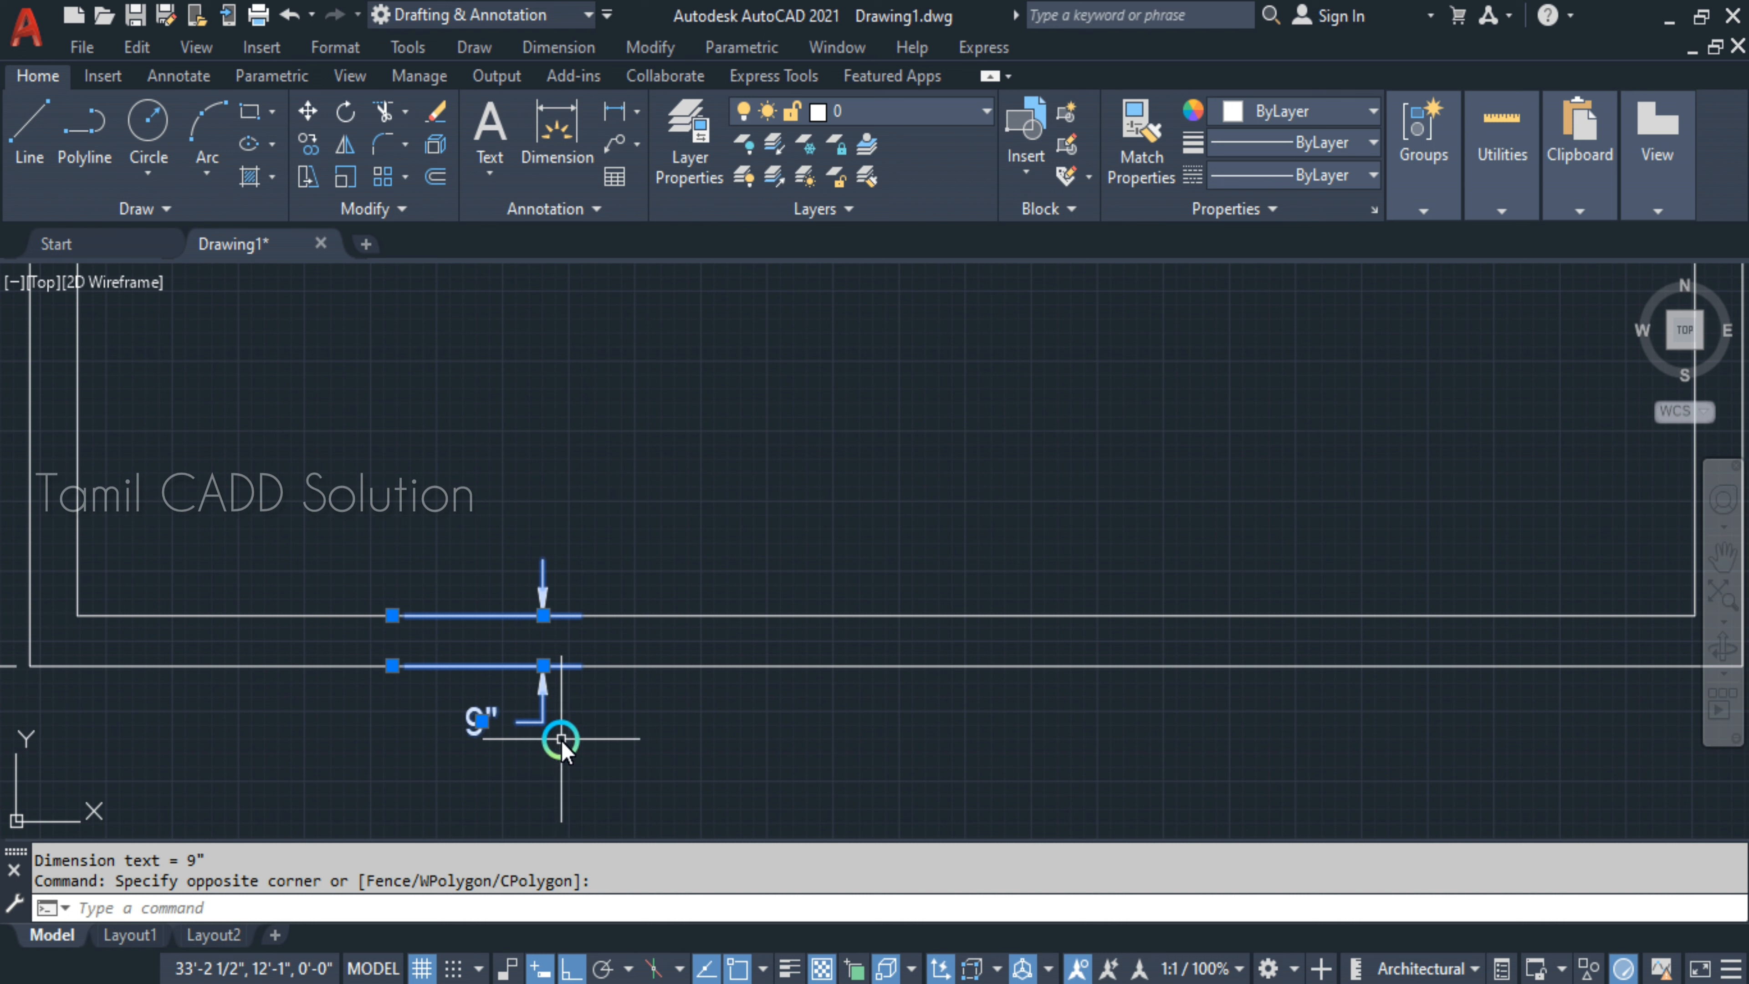
key("Delete")
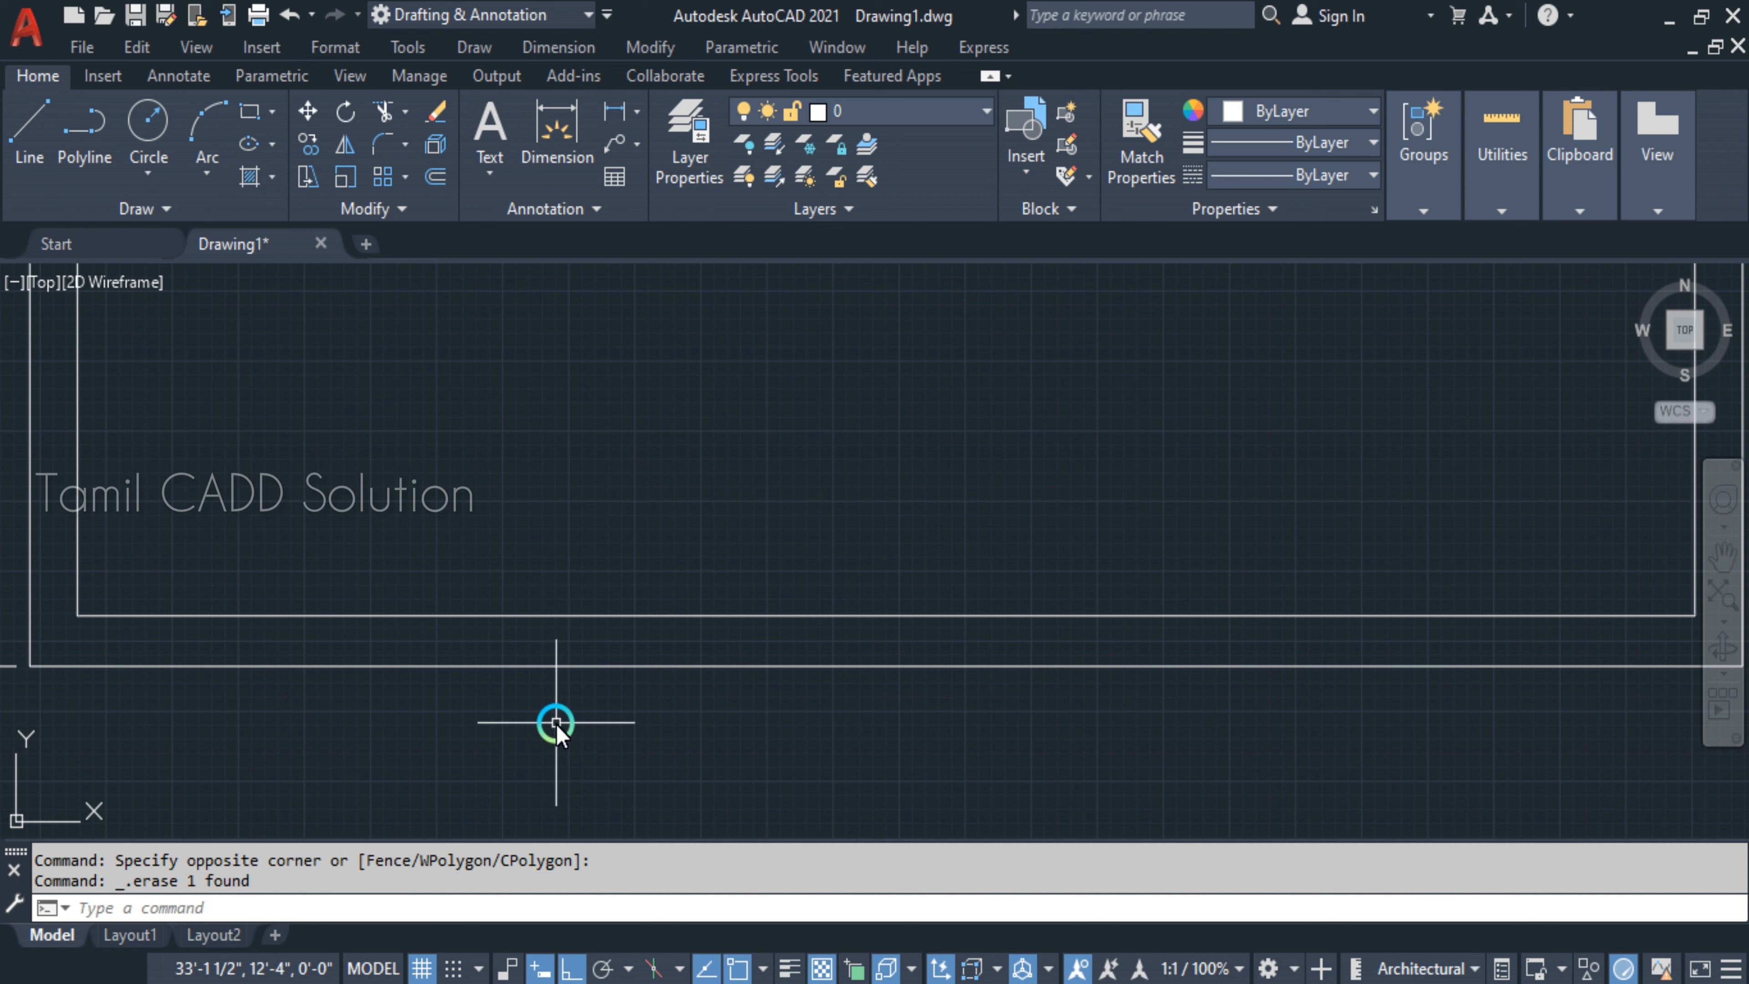
type("DLI")
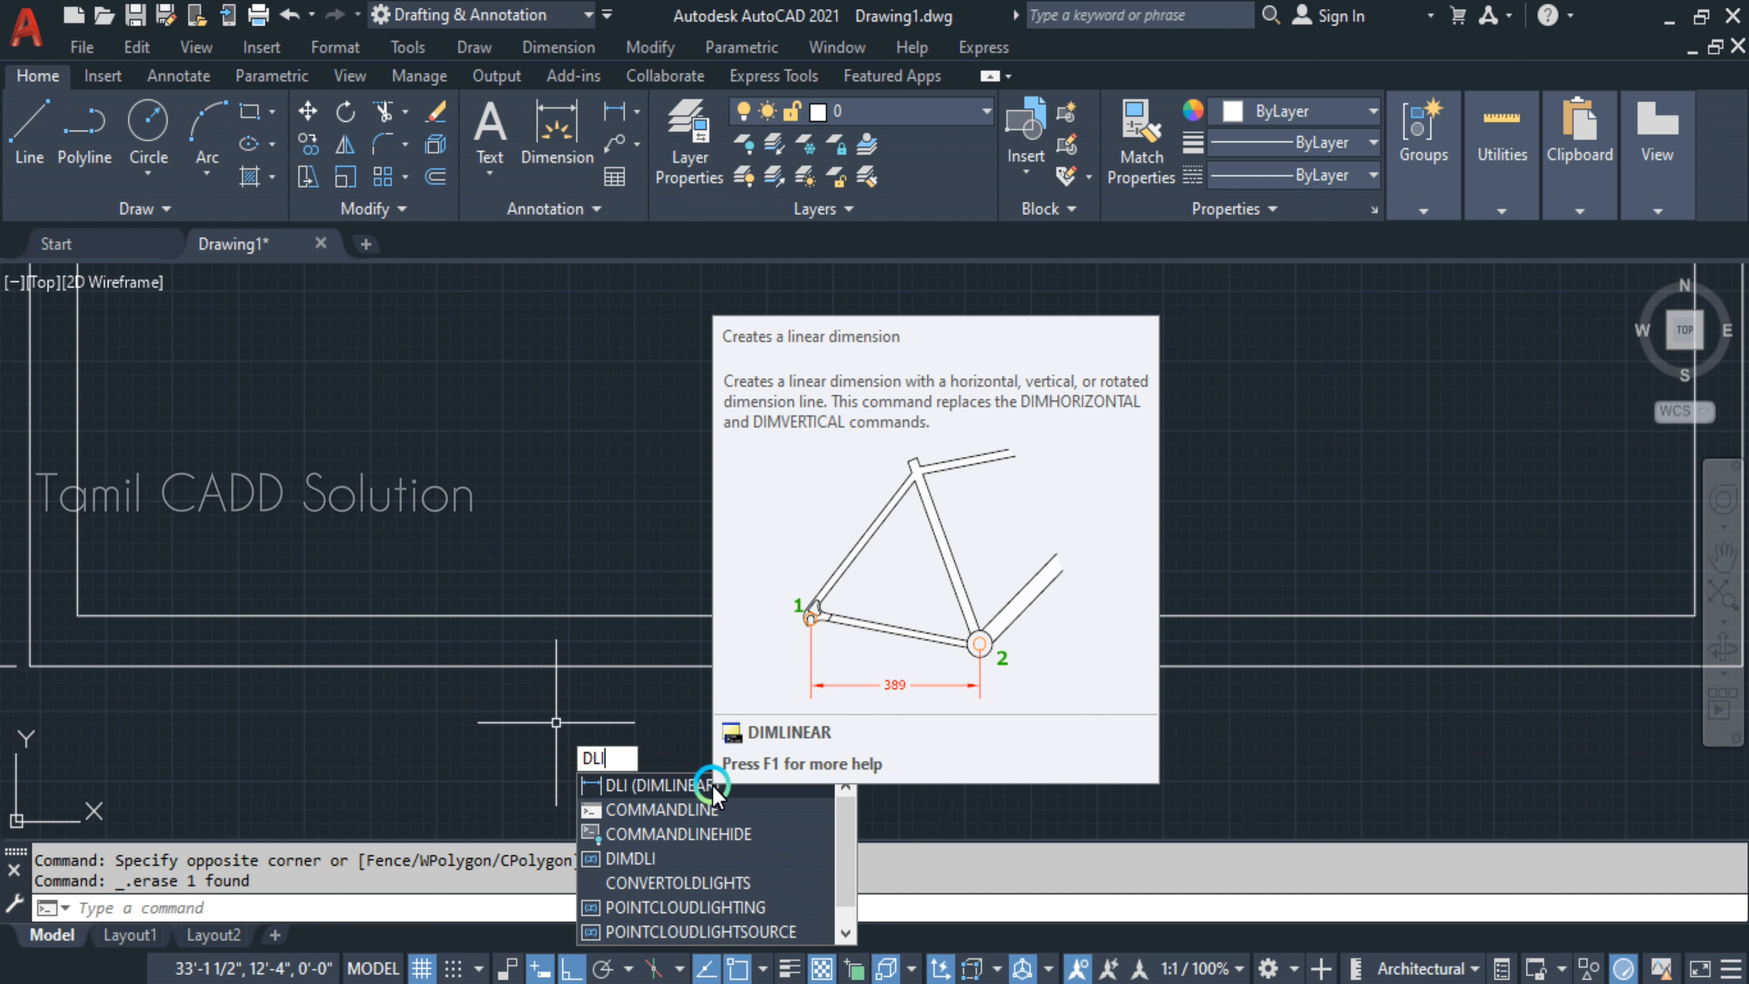
key("Escape")
key("Escape")
- Open the list of dimension types to view the Linear dimension command
scroll(293, 672, "down", 3)
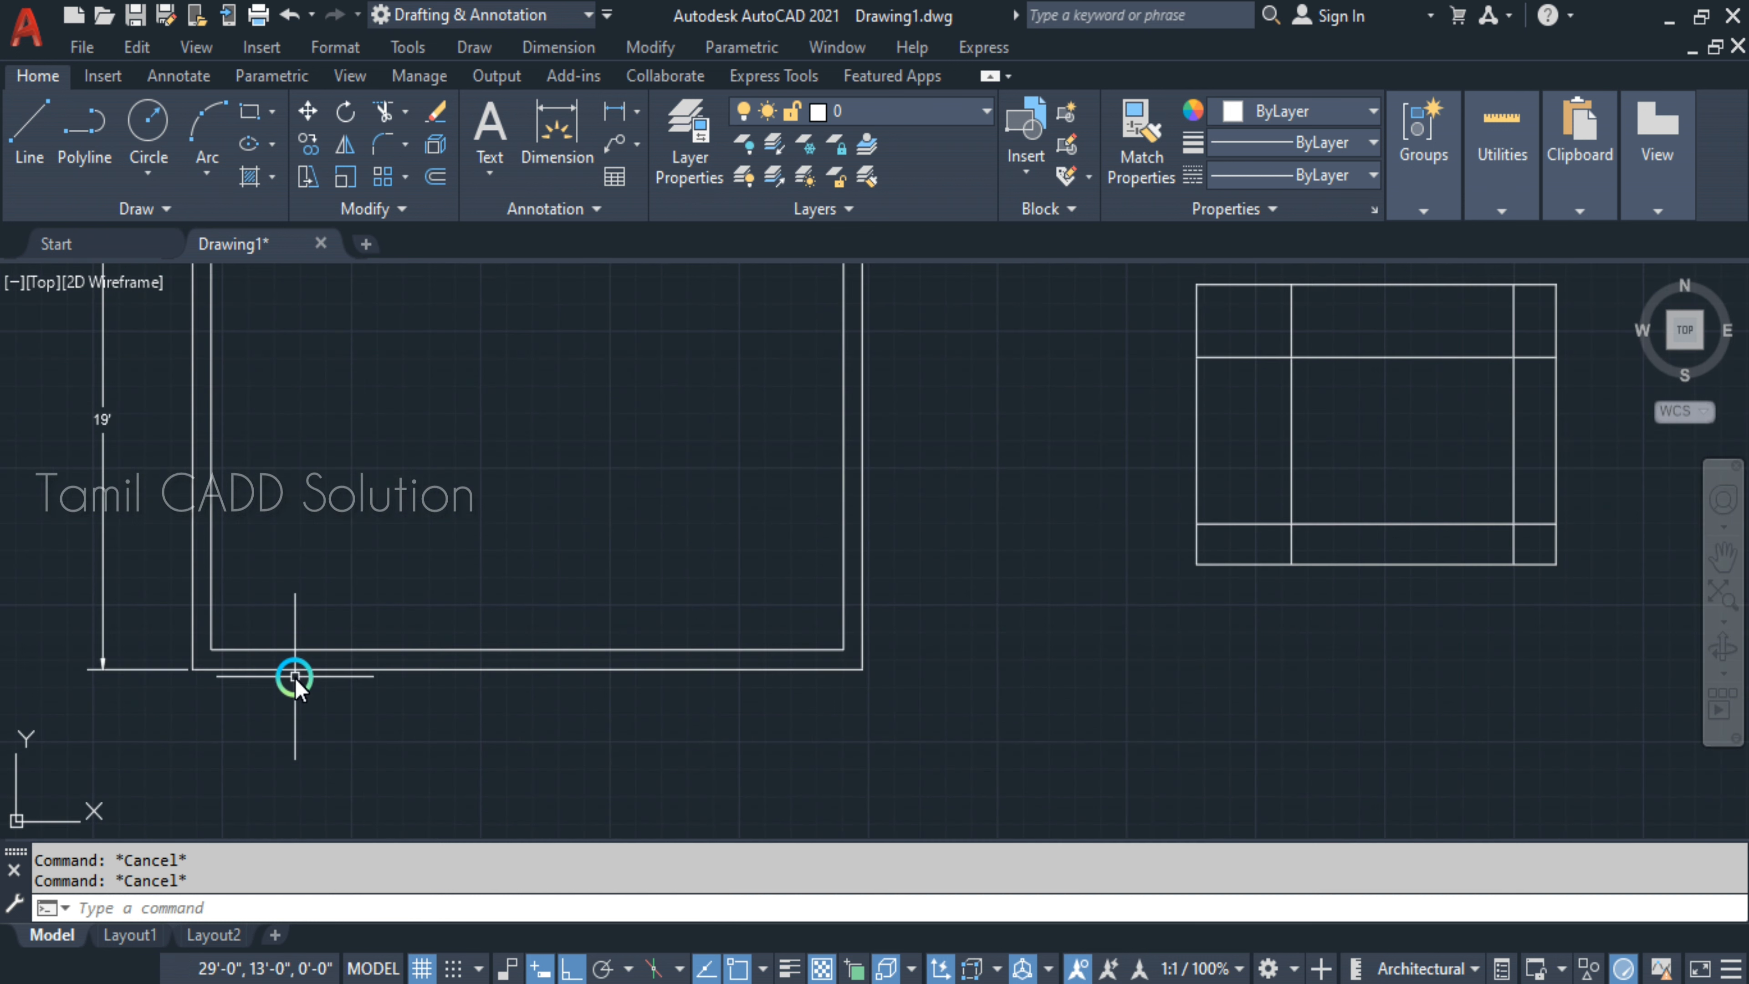
middle_click_drag(367, 589, 476, 648)
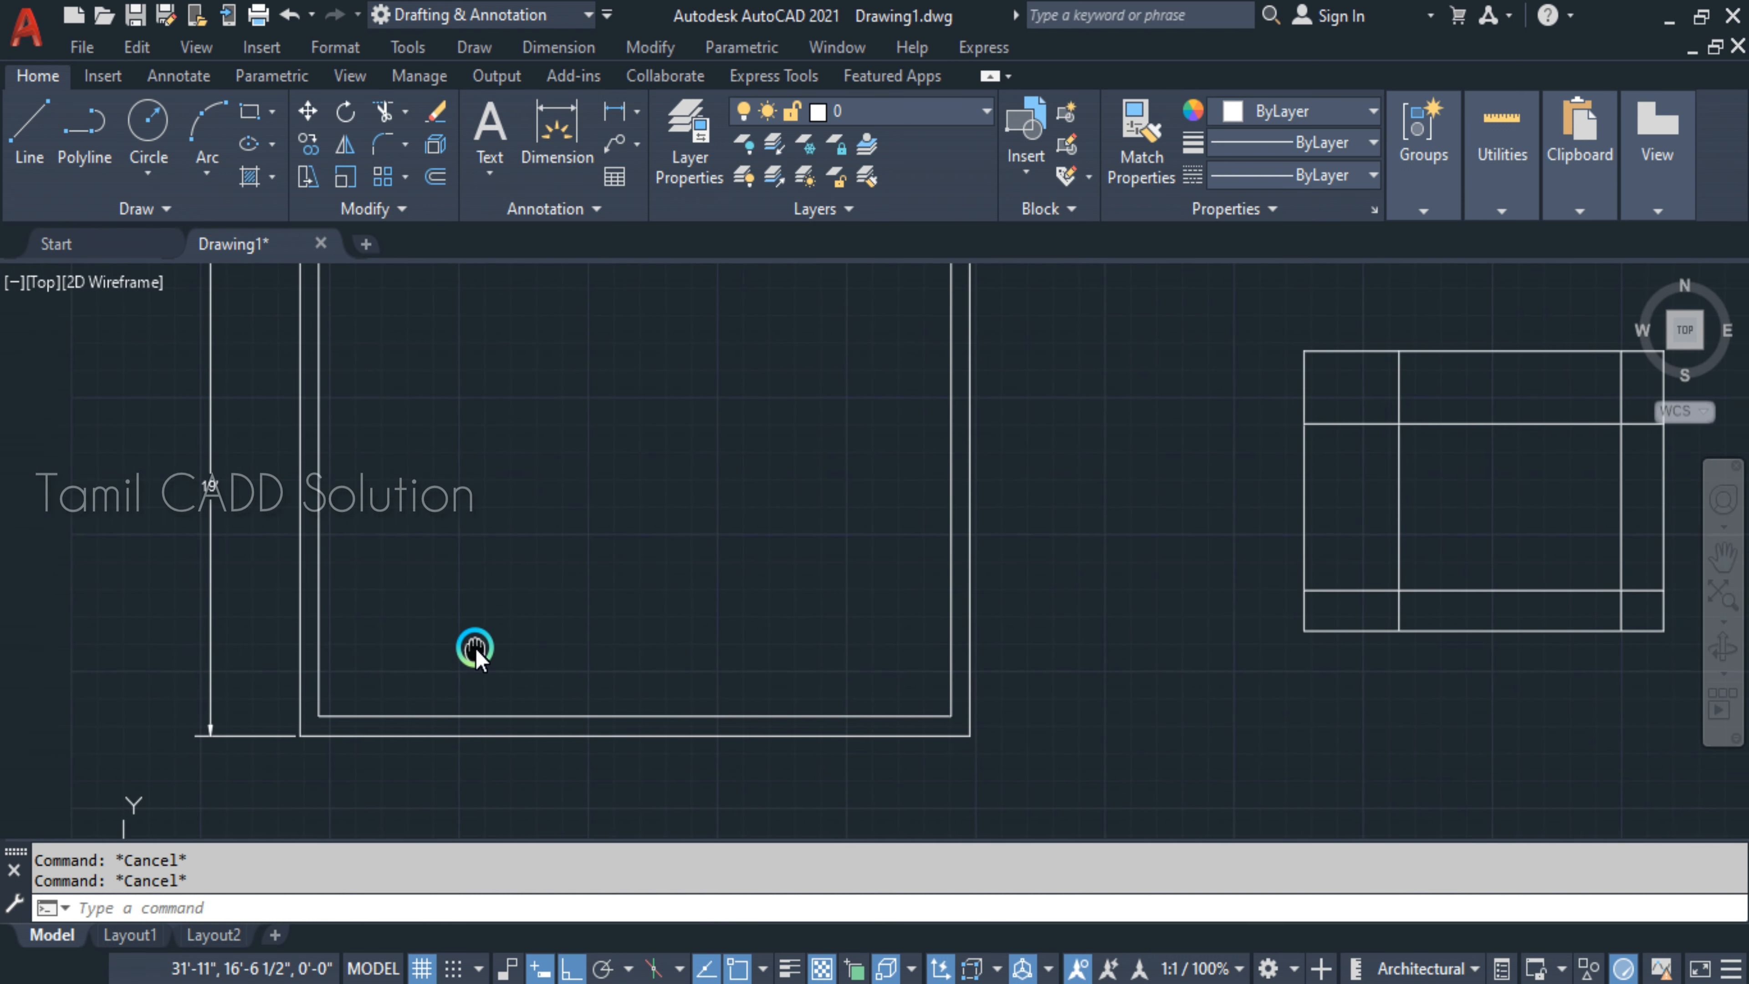
left_click(639, 130)
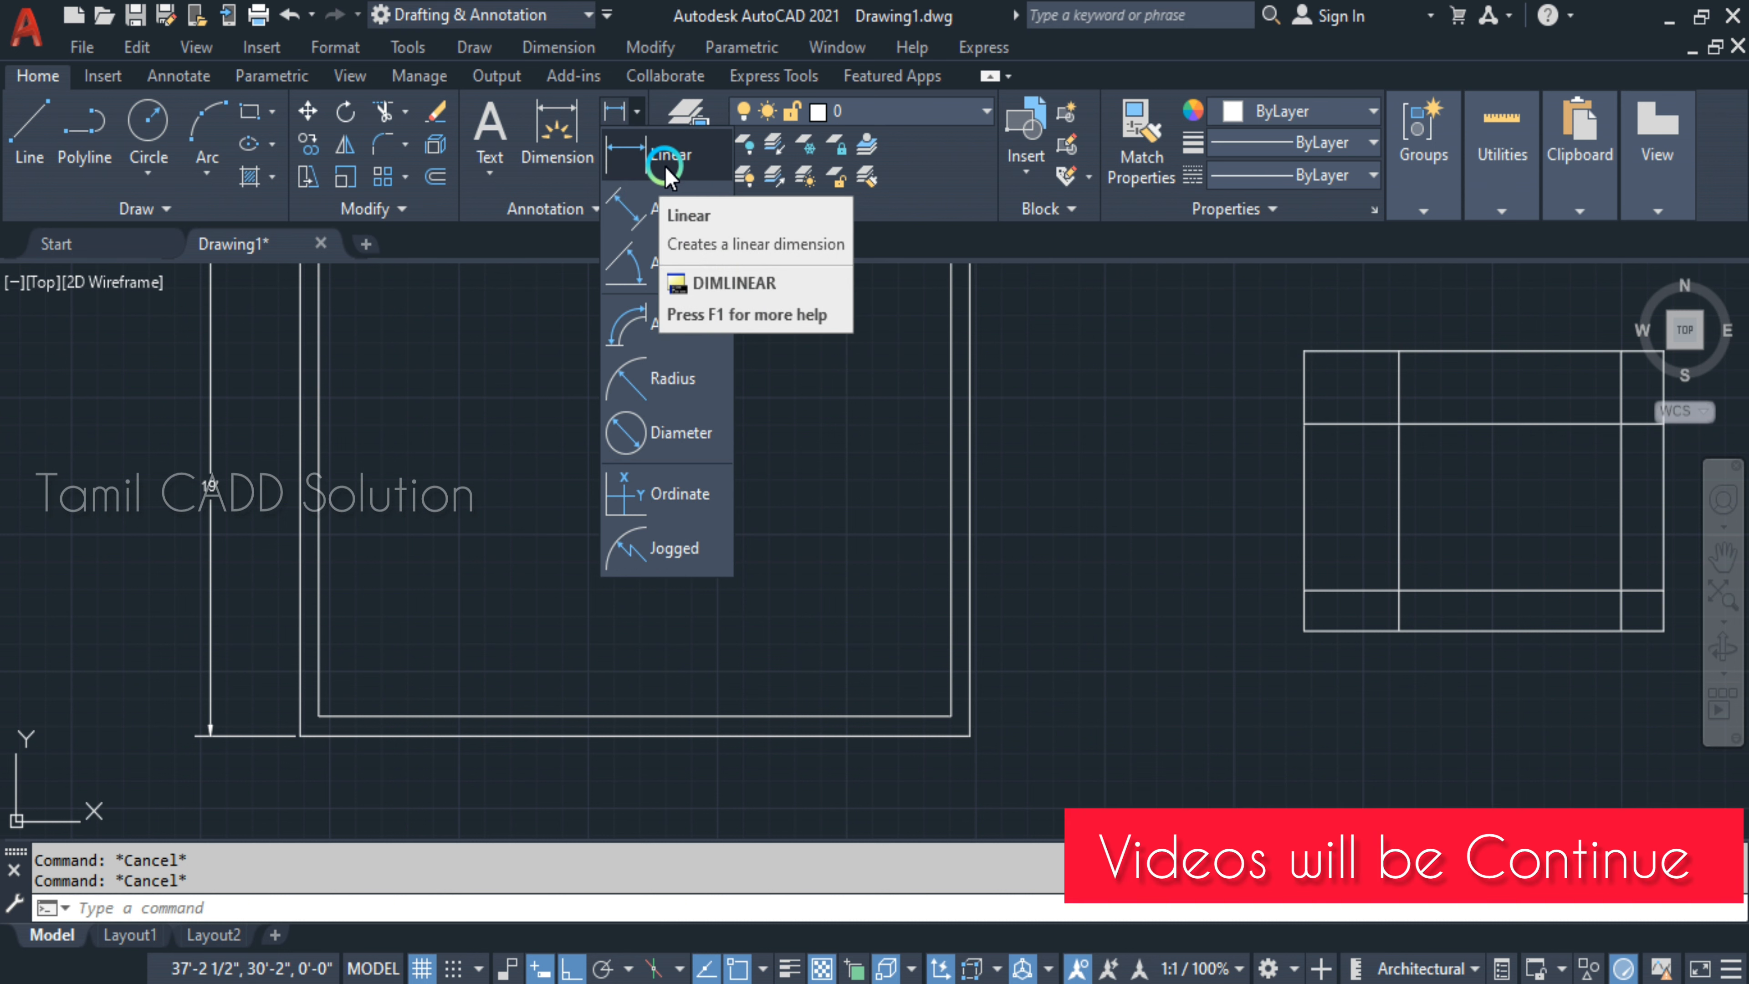